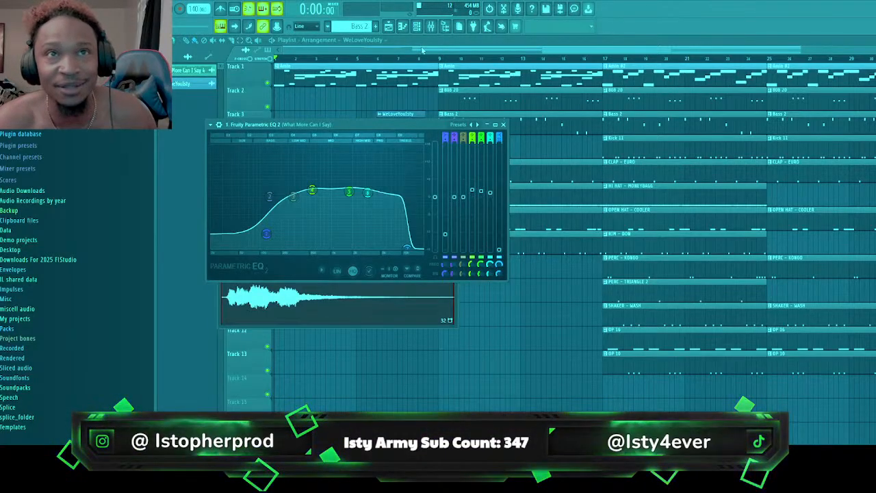
Clear the open plugin windows from the playlist and play back each loaded beat project
left_click(203, 65)
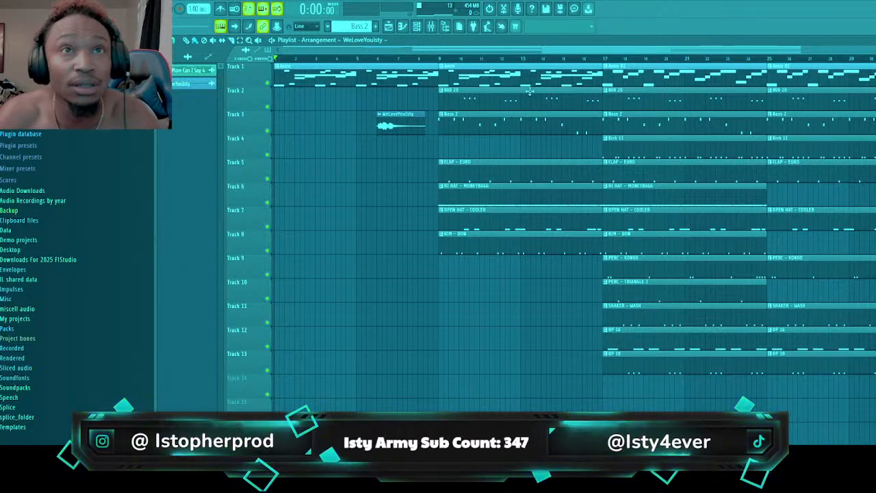
key("space")
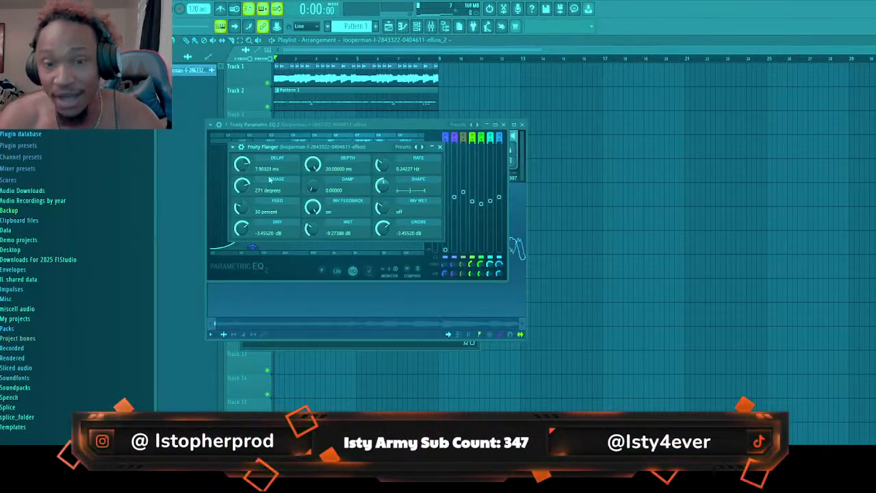
left_click(249, 59)
key("space")
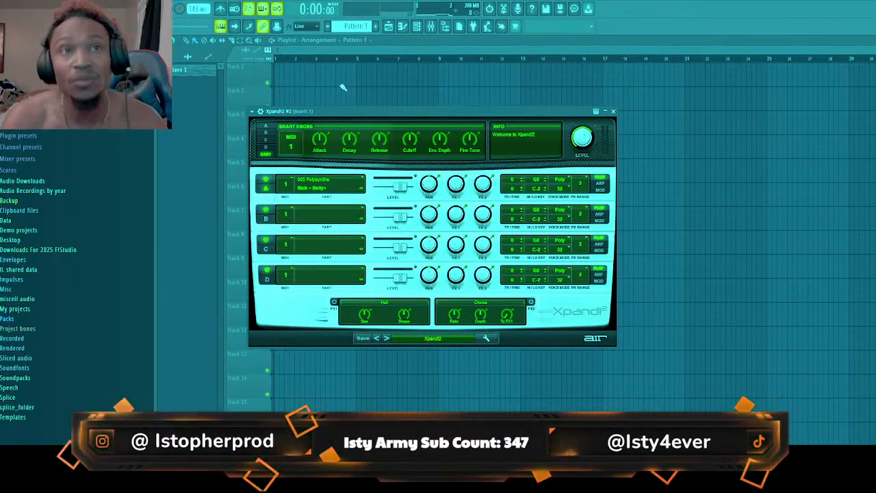
key("space")
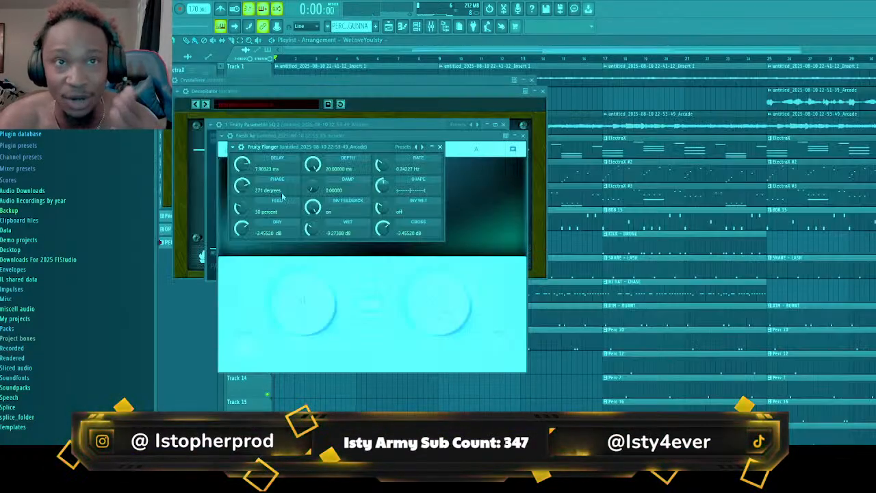
left_click(380, 53)
key("space")
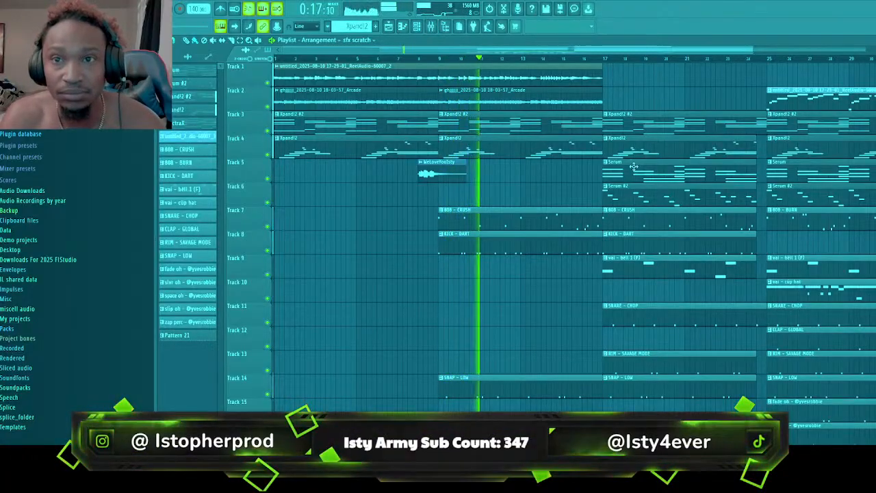
Move the ReelAudio-60007_3 pattern clip at bar 25 from Track 2 to Track 1 and duplicate it to bar 33
scroll(646, 173, "down", 5)
scroll(646, 172, "up", 5)
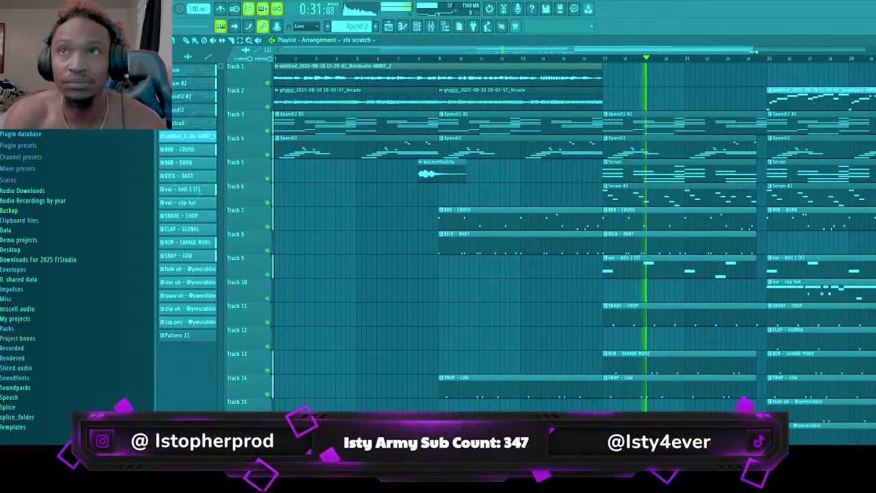
left_click_drag(752, 50, 875, 50)
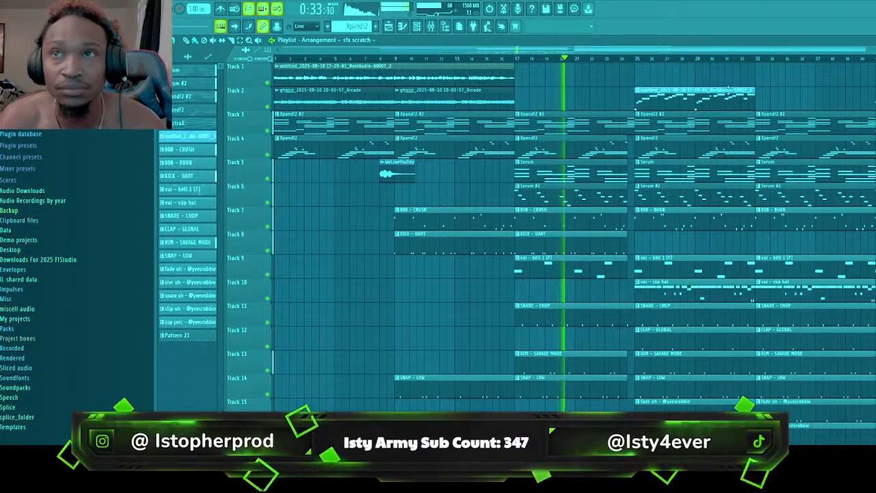
scroll(608, 164, "down", 8)
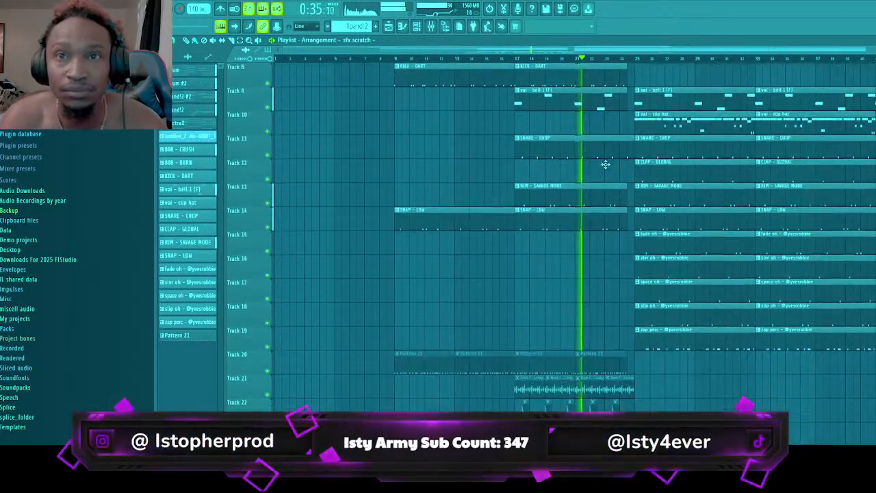
scroll(607, 165, "up", 8)
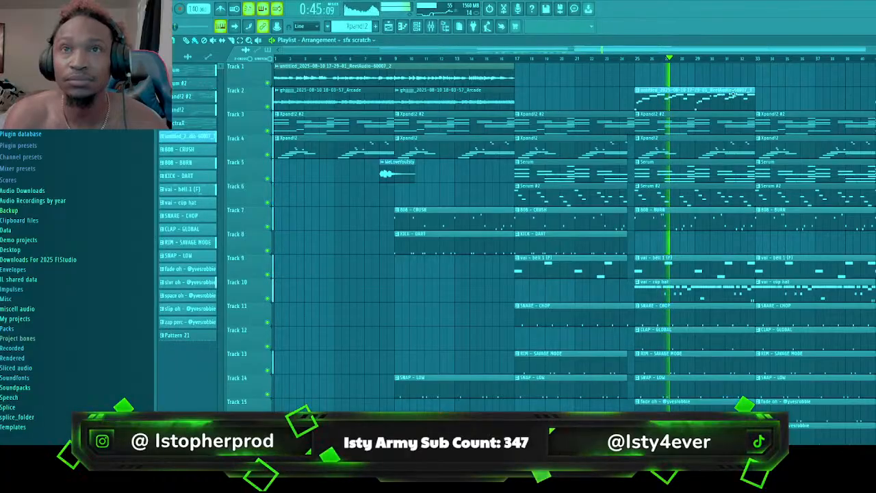
left_click_drag(724, 98, 725, 74)
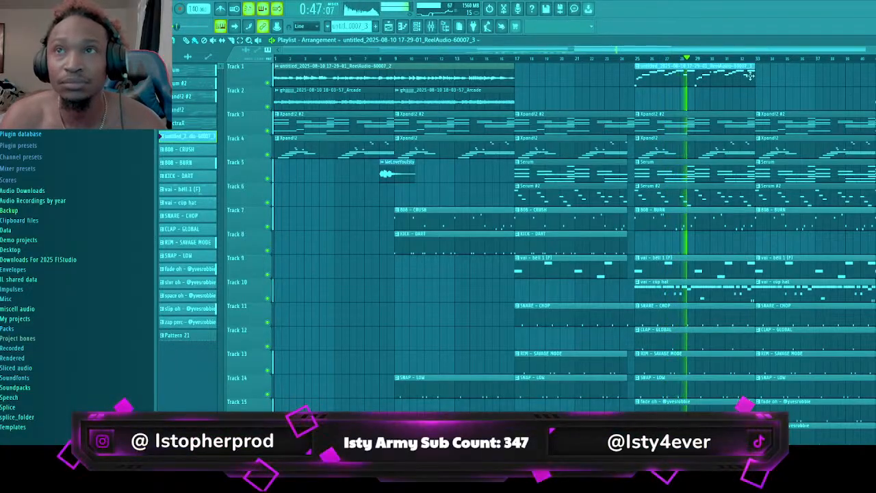
key("ctrl+b")
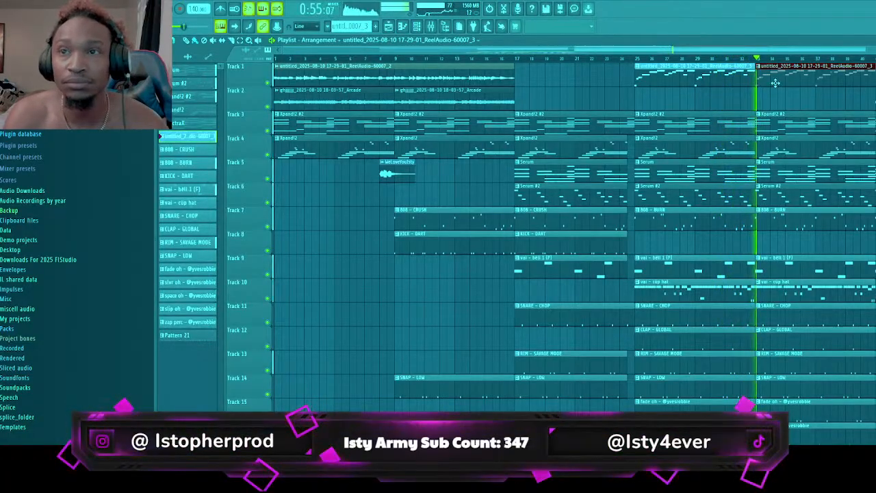
Select all tracks' clips in bars 41 to 48 and duplicate them so the copies start at bar 49
scroll(775, 116, "down", 5)
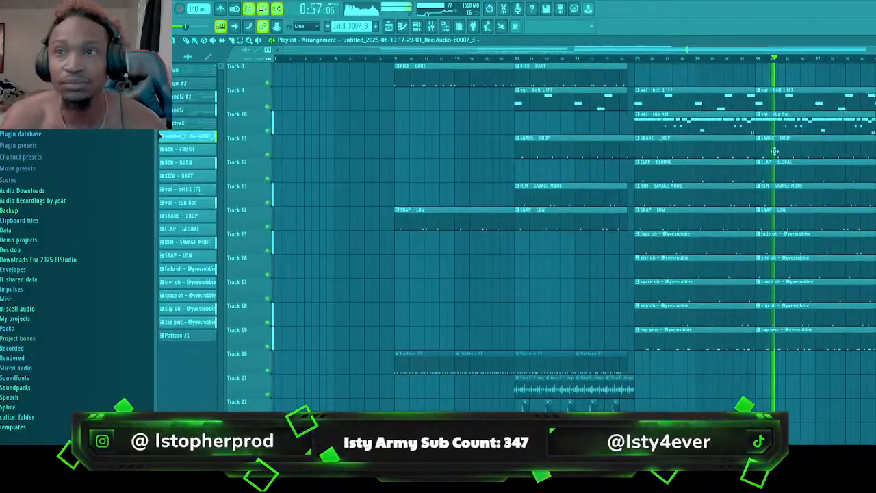
scroll(775, 151, "up", 5)
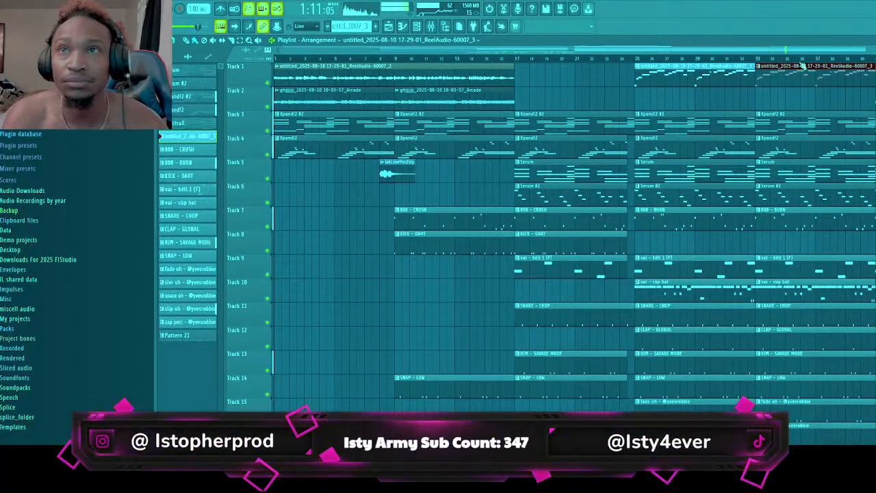
scroll(575, 240, "down", 1)
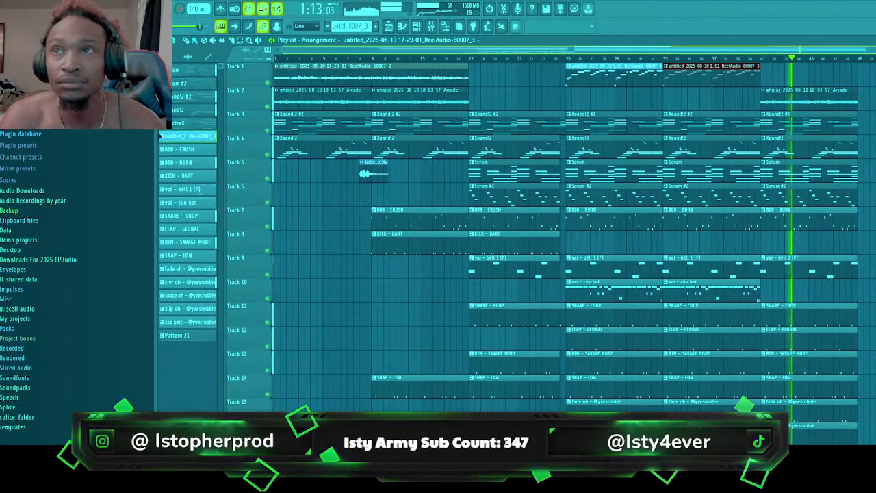
scroll(575, 240, "down", 3)
scroll(575, 239, "up", 3)
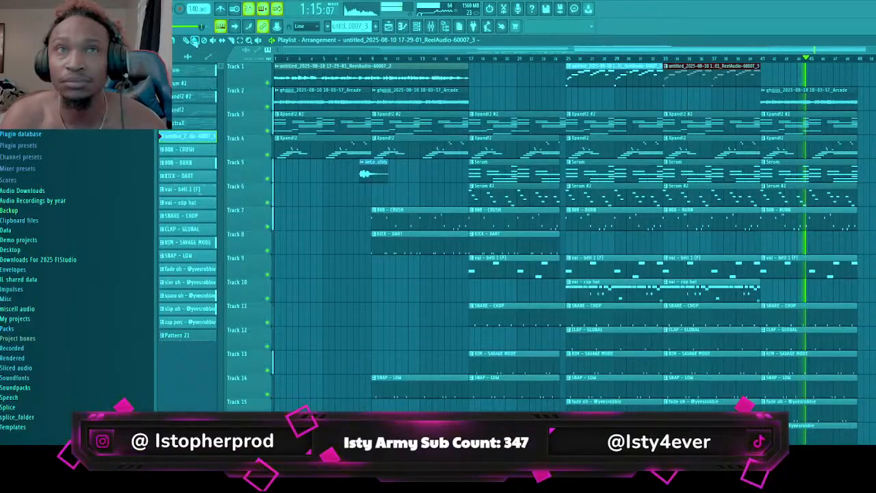
left_click(239, 40)
left_click_drag(814, 89, 832, 413)
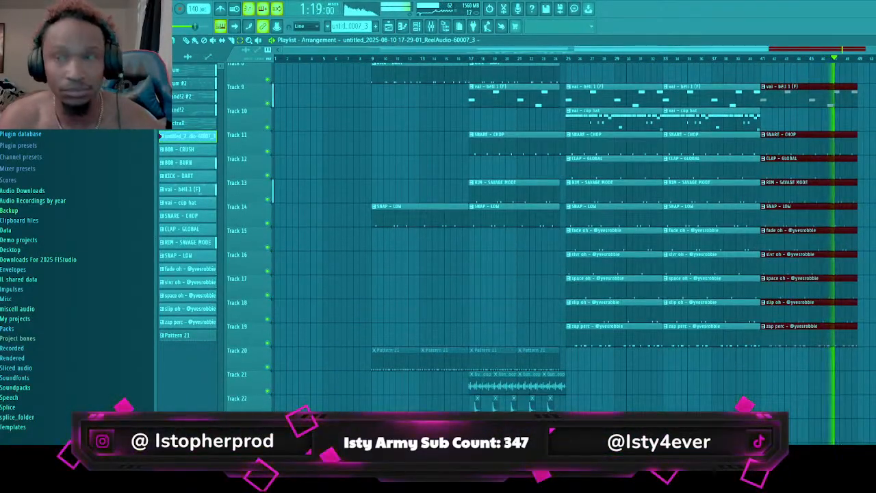
key("ctrl+b")
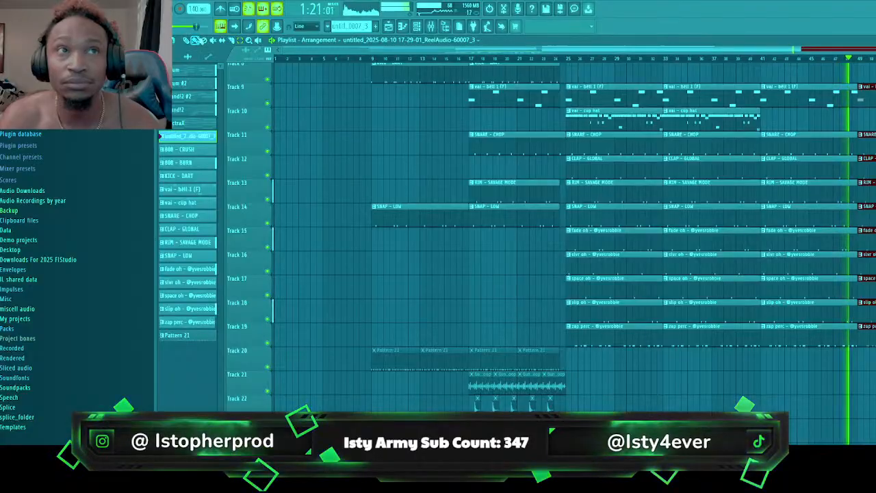
Place the vai - cup hat pattern on Track 10 and the KICK - DART pattern on Track 8 at bar 49
left_click(187, 40)
left_click(743, 112)
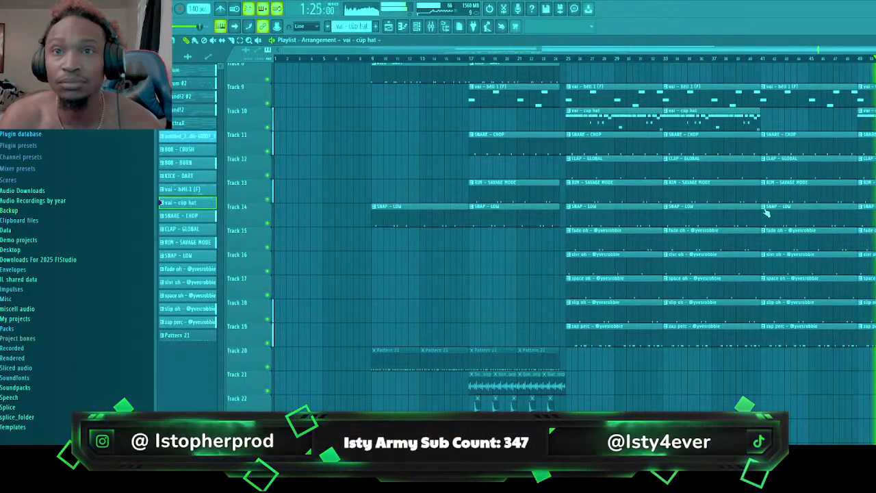
scroll(502, 240, "up", 7)
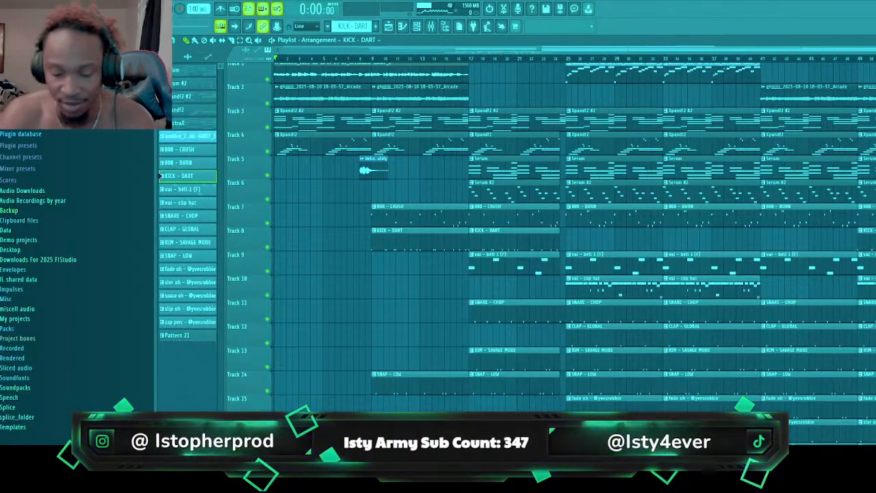
Open the Xpand!2 pattern from Track 4 in the piano roll and play back its melody notes
double_click(310, 139)
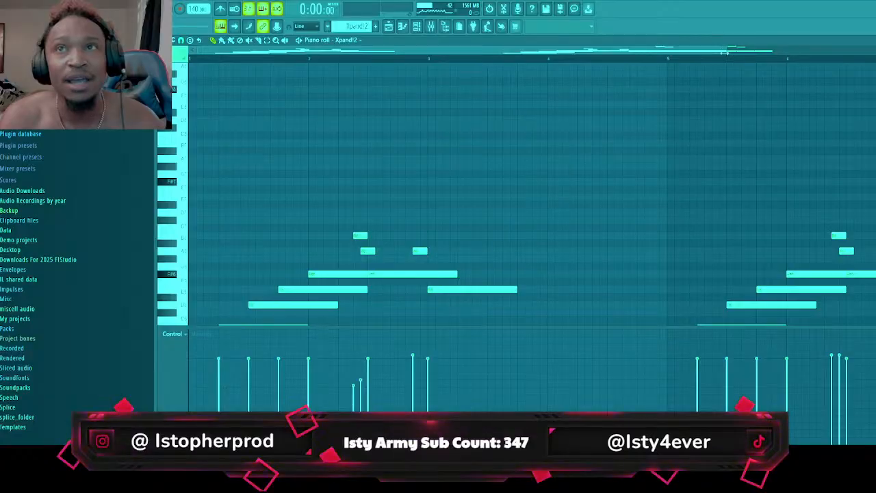
left_click_drag(726, 53, 875, 53)
scroll(874, 120, "down", 3)
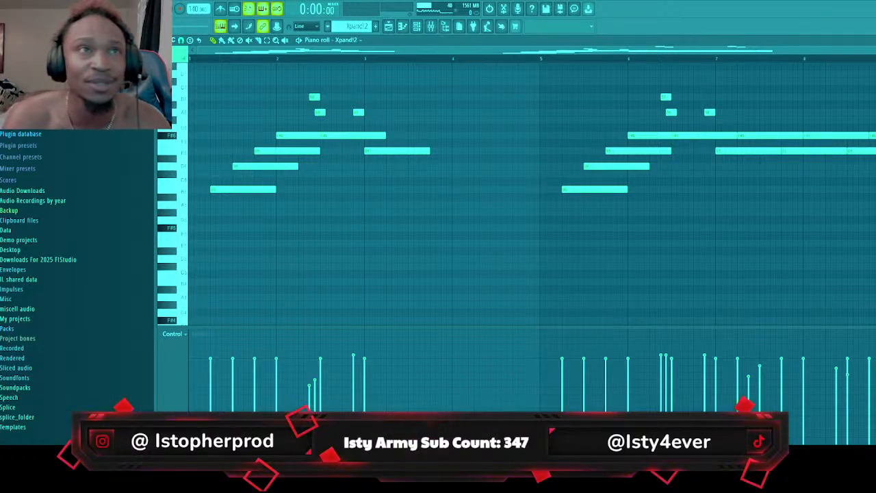
key("space")
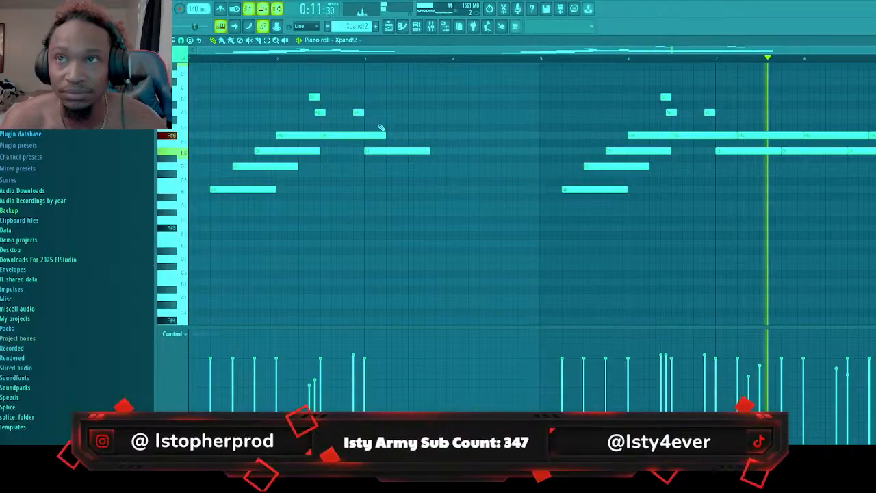
scroll(568, 171, "up", 5)
scroll(568, 172, "down", 2)
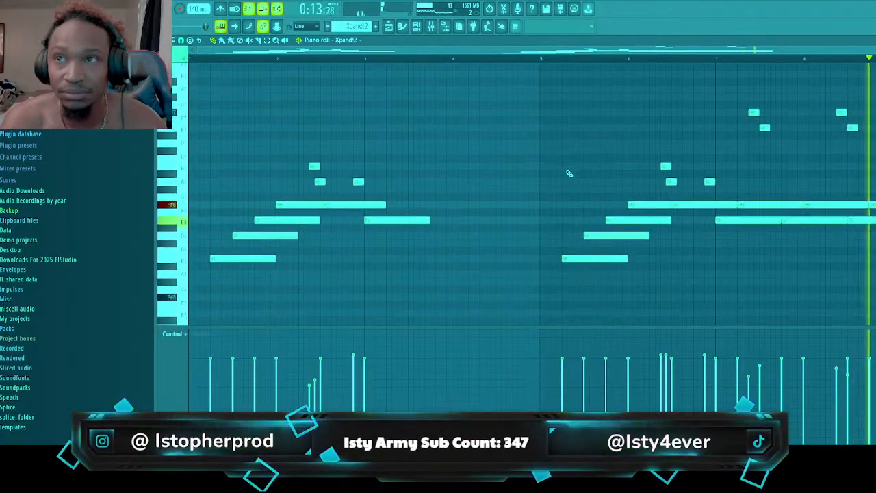
Return to the playlist and play the arrangement from bar 9
left_click(388, 26)
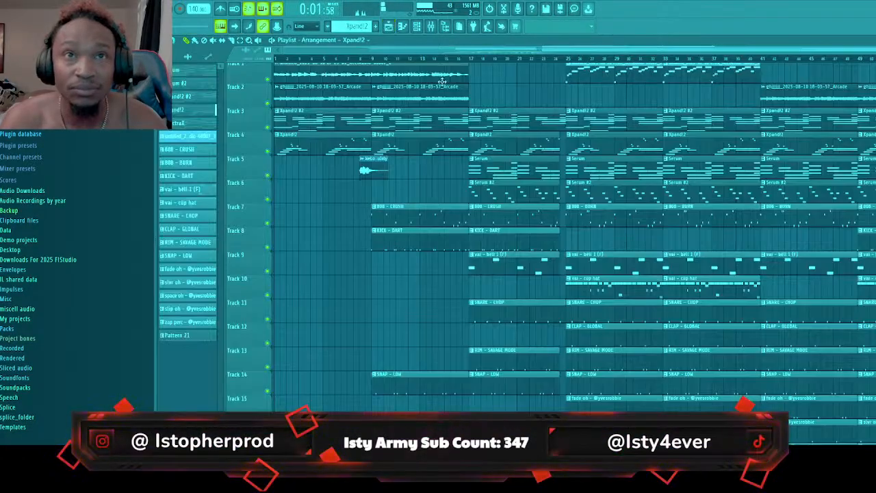
left_click(378, 58)
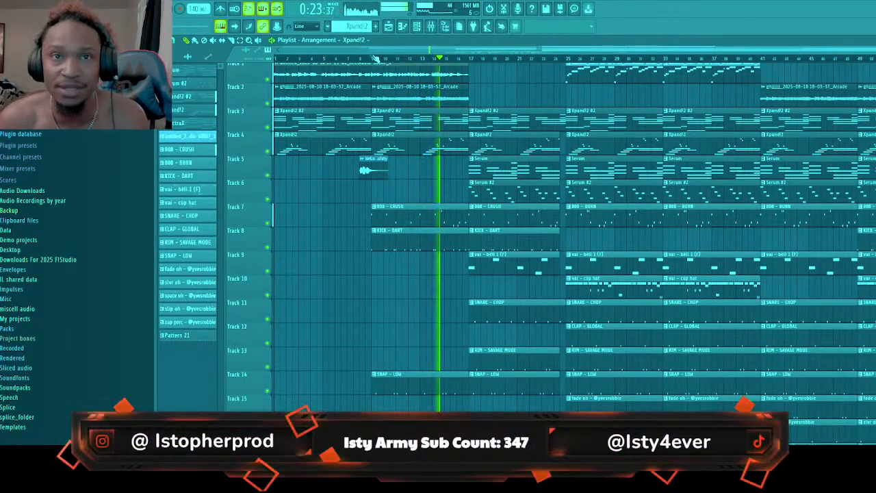
key("space")
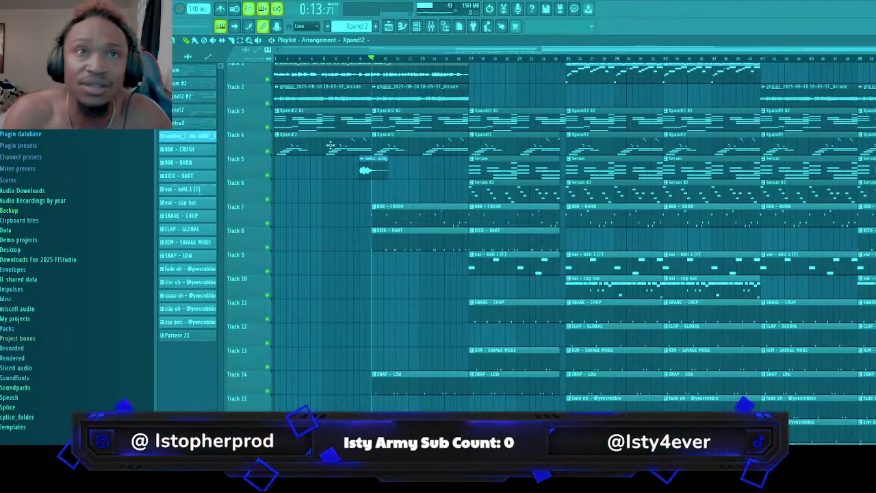
Restart playback and delete the 808 - CRUSH, KICK - DART and SNAP - LOW clips in bars 9 to 16
key("space")
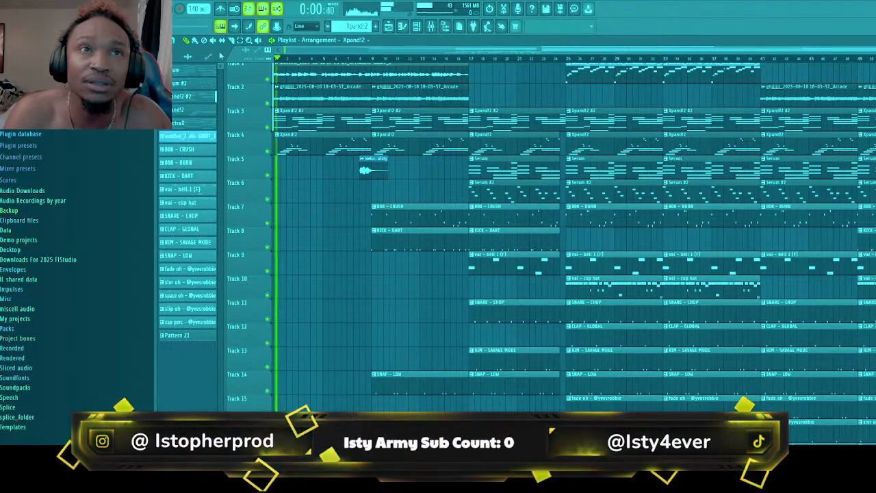
right_click(413, 212)
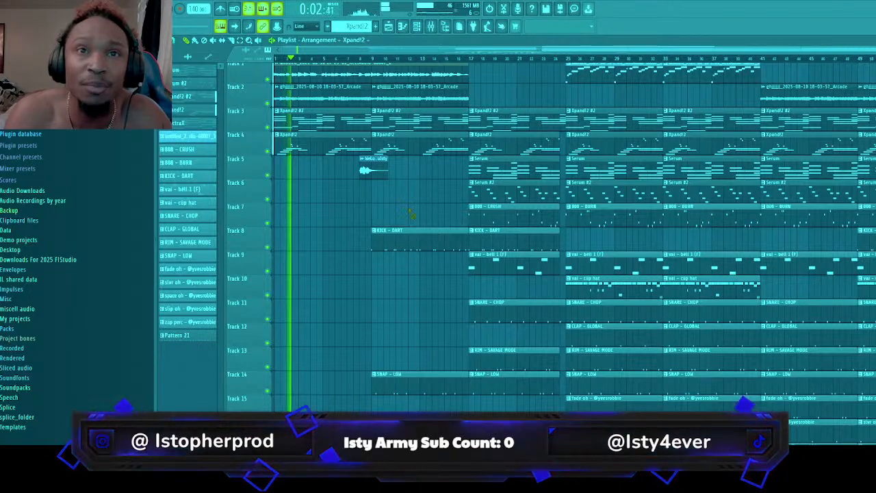
right_click(411, 239)
right_click(392, 383)
Slice the ReelAudio-60007_2 audio clip on Track 1 at bar 9
scroll(376, 256, "up", 1)
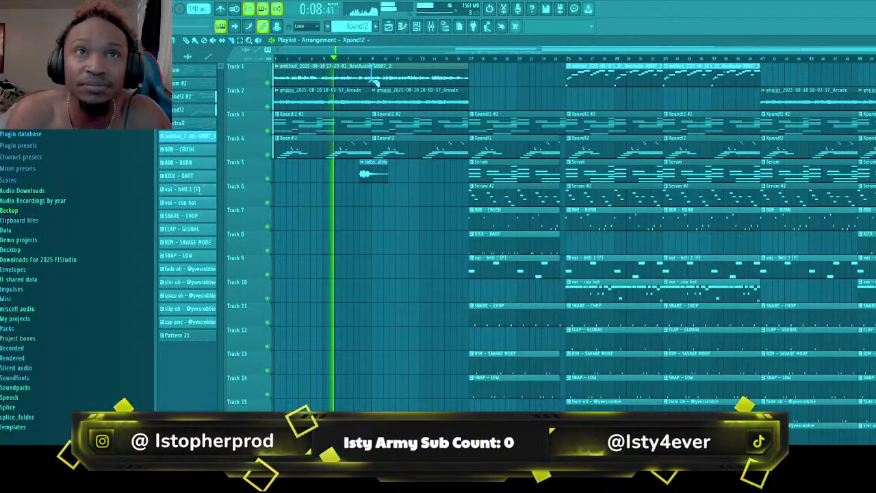
left_click(299, 70)
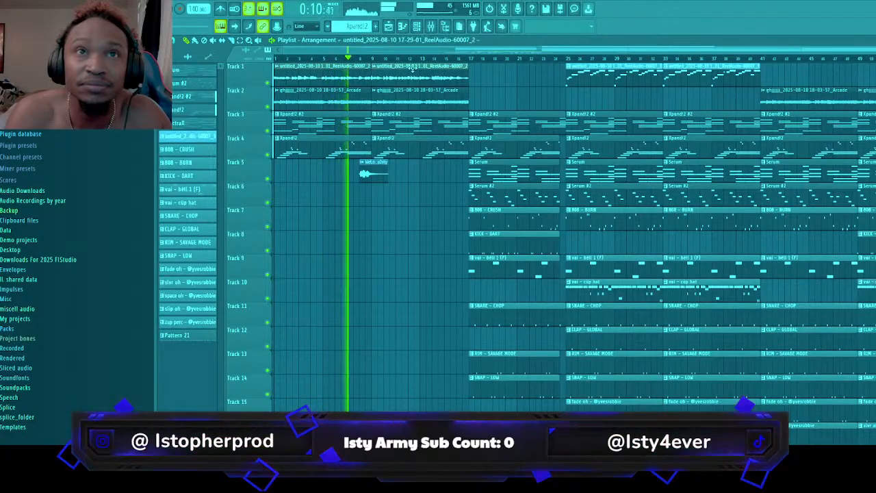
left_click(472, 71)
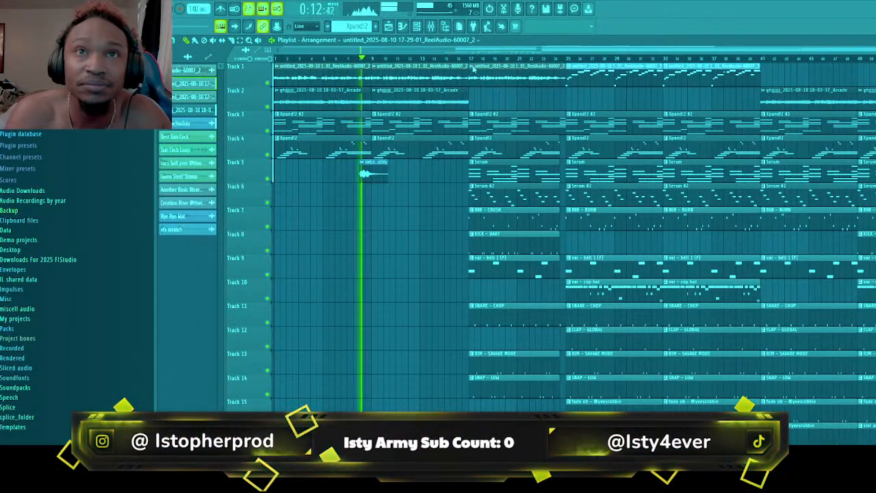
left_click(492, 98)
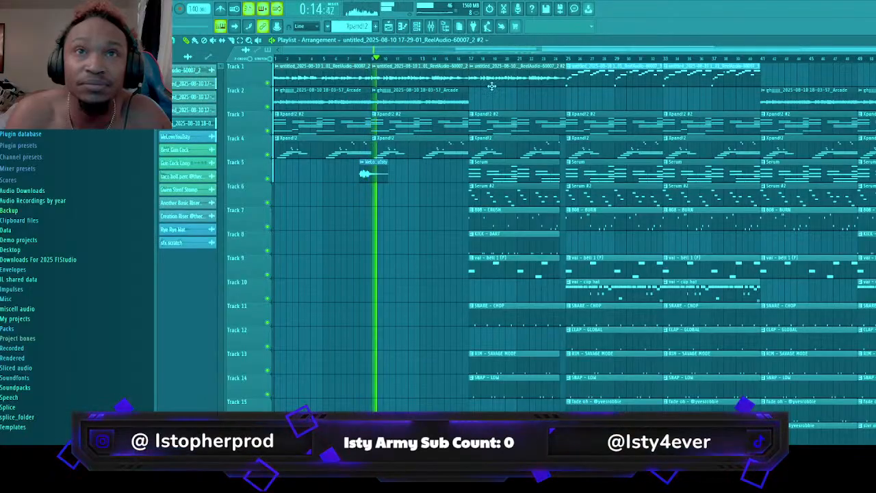
left_click(431, 27)
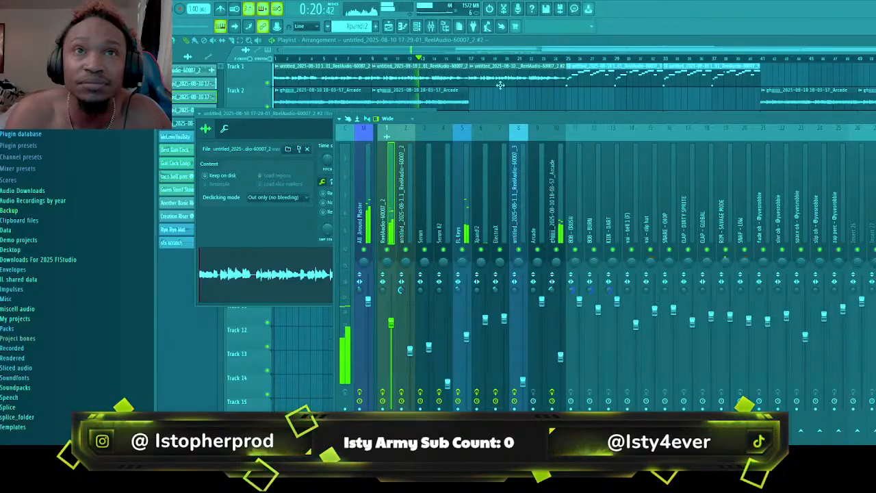
left_click(500, 84)
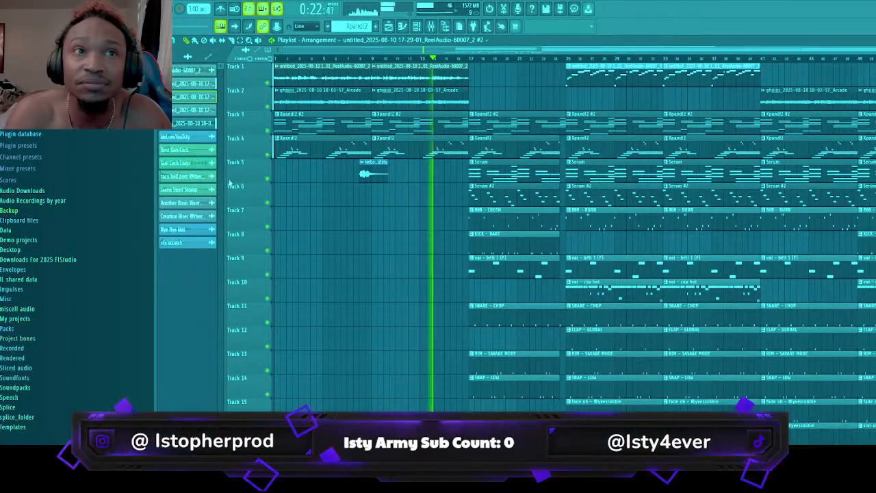
key("ctrl+z")
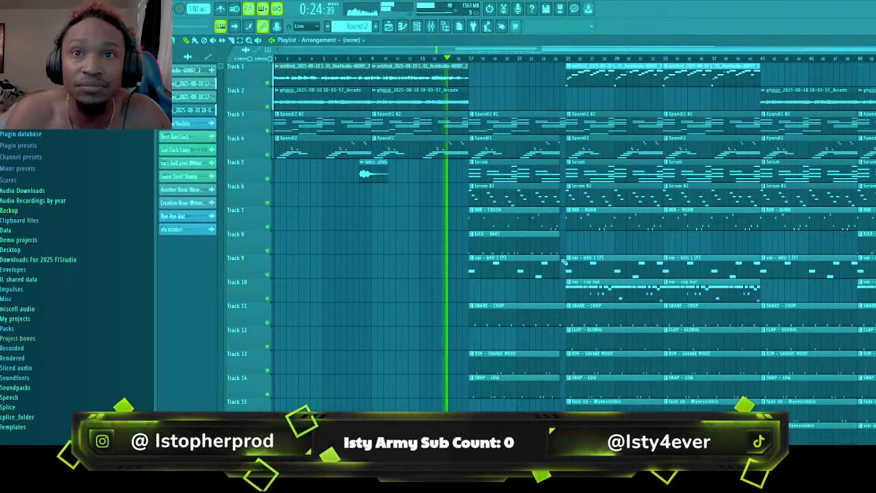
left_click(194, 83)
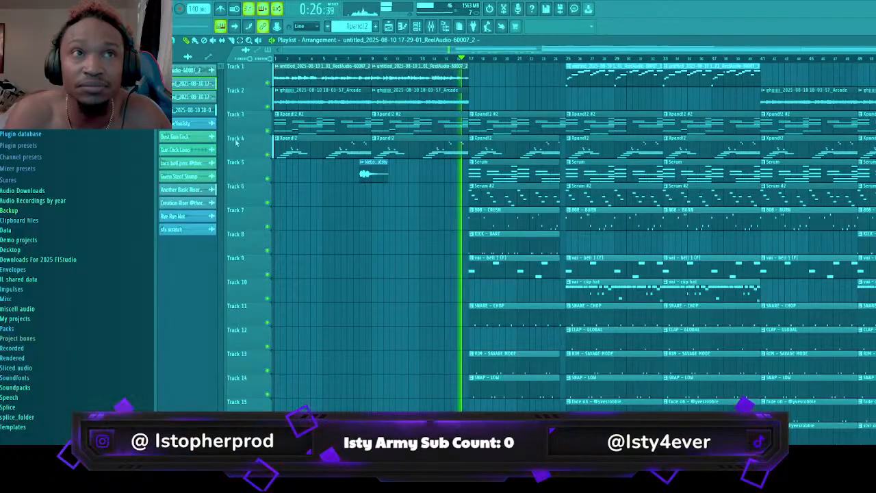
left_click(396, 241)
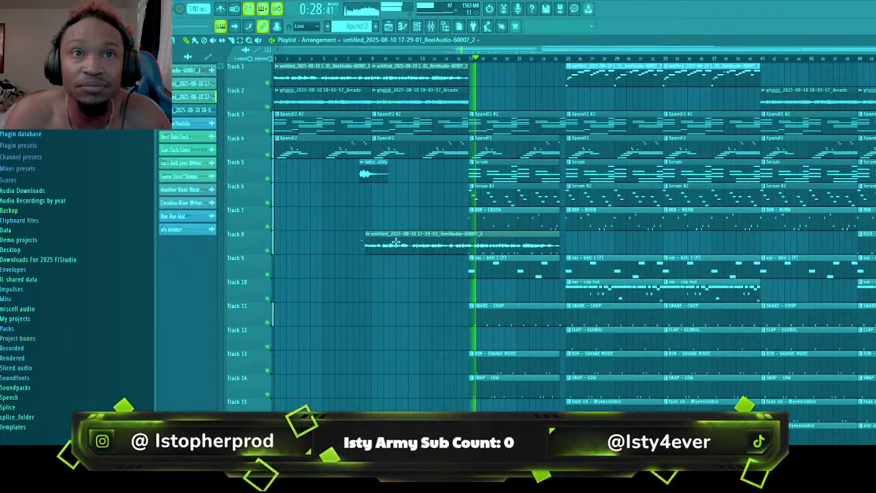
left_click_drag(396, 241, 491, 100)
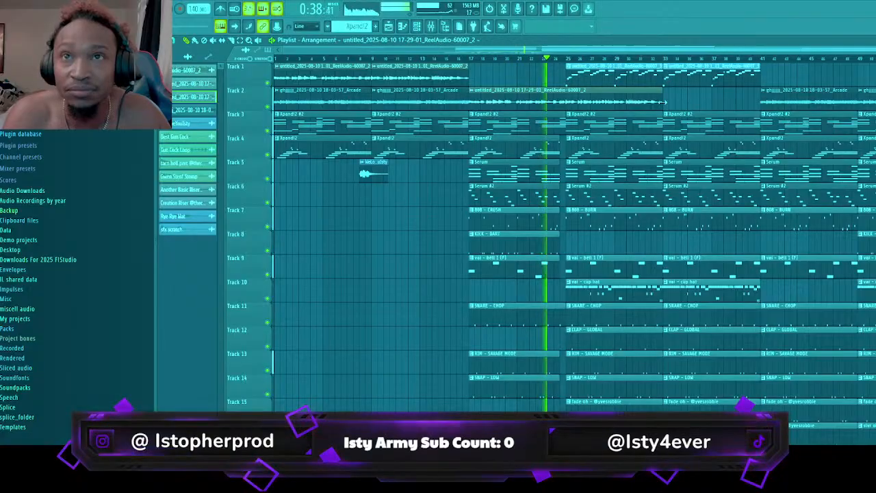
right_click(646, 77)
left_click_drag(625, 91, 616, 63)
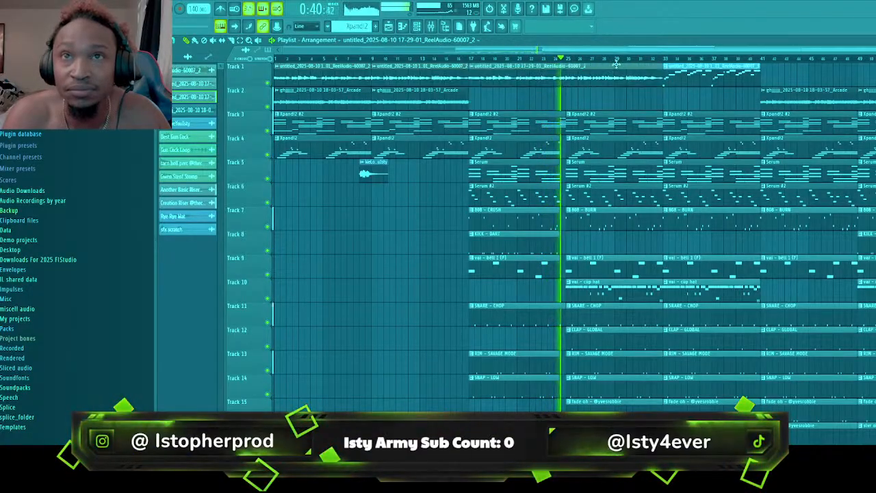
Select the ReelAudio-60007_2 clip's mixer insert and loop playback over bars 17 to 32 in the playlist
left_click(431, 26)
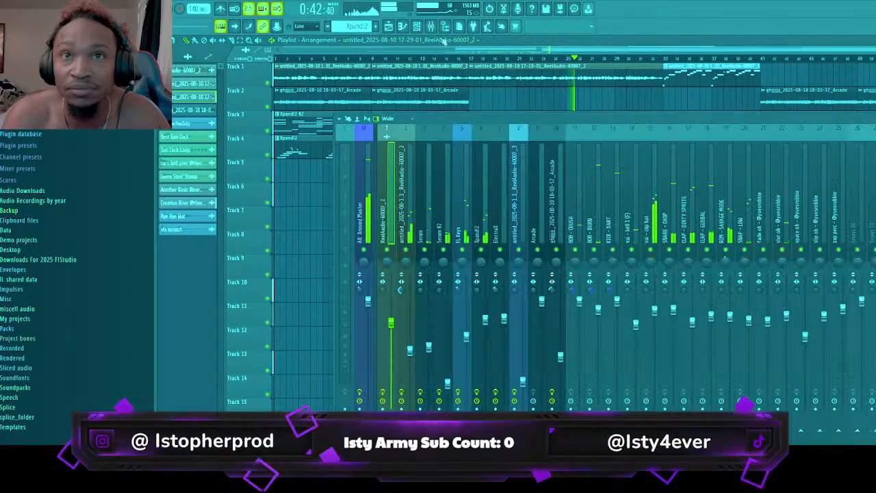
left_click(406, 218)
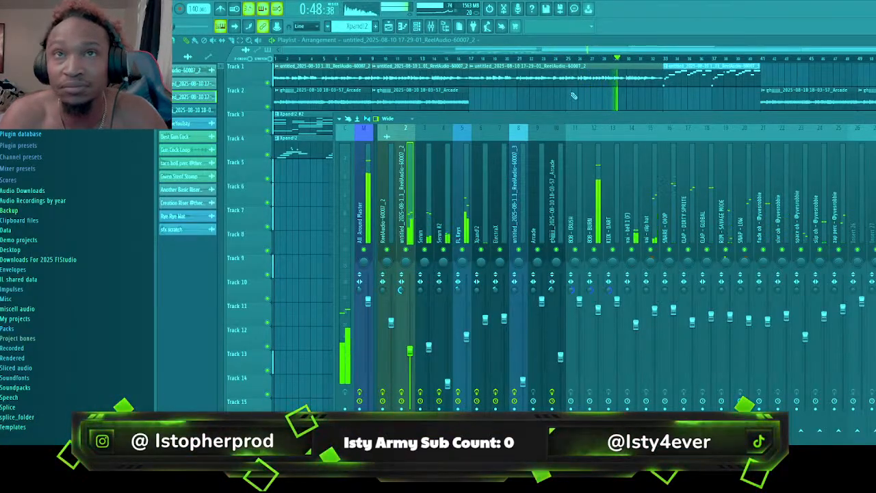
left_click(240, 41)
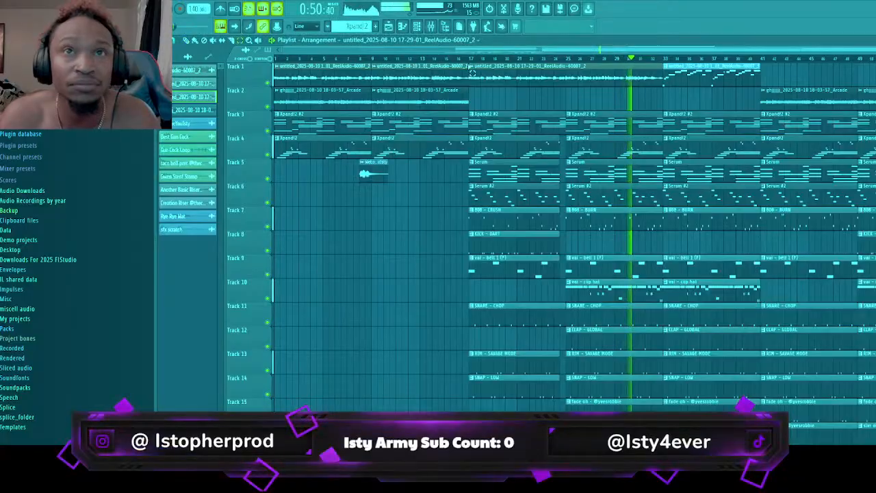
left_click_drag(471, 59, 662, 60)
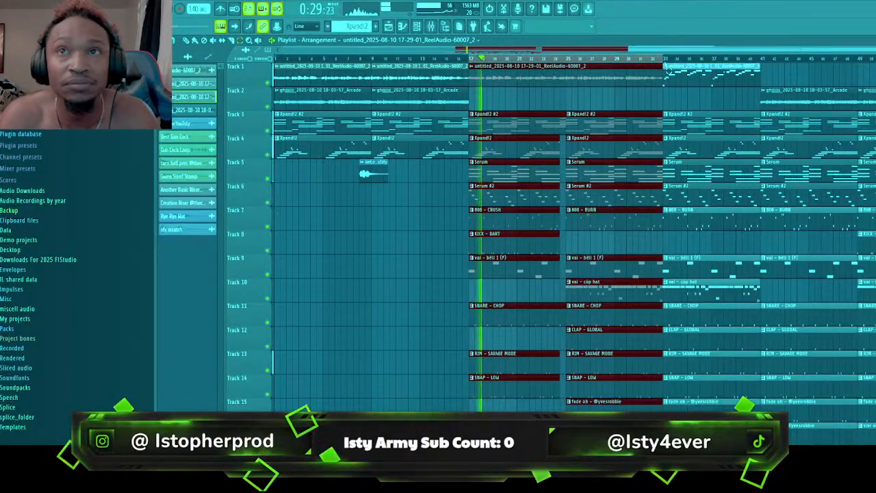
Stop playback and load Little MicroShift on the ReelAudio-60007_2 insert with the AMS 1580 MicroShift preset
key("F9")
key("space")
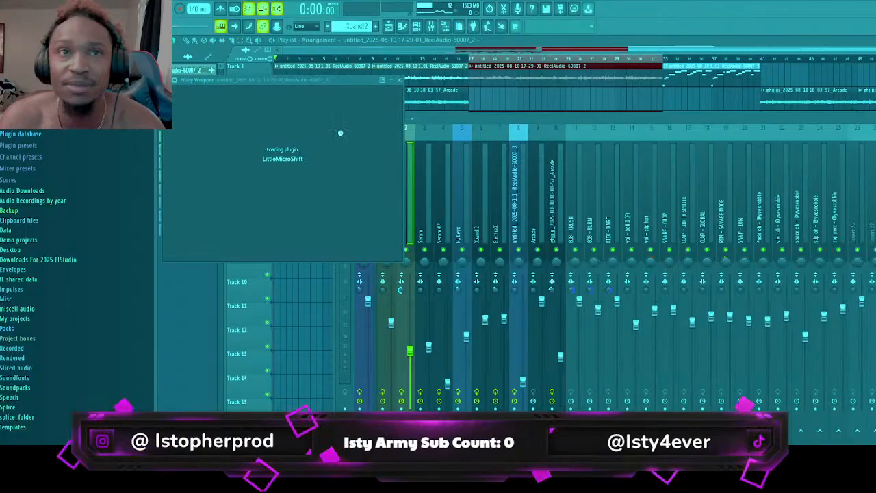
left_click(277, 114)
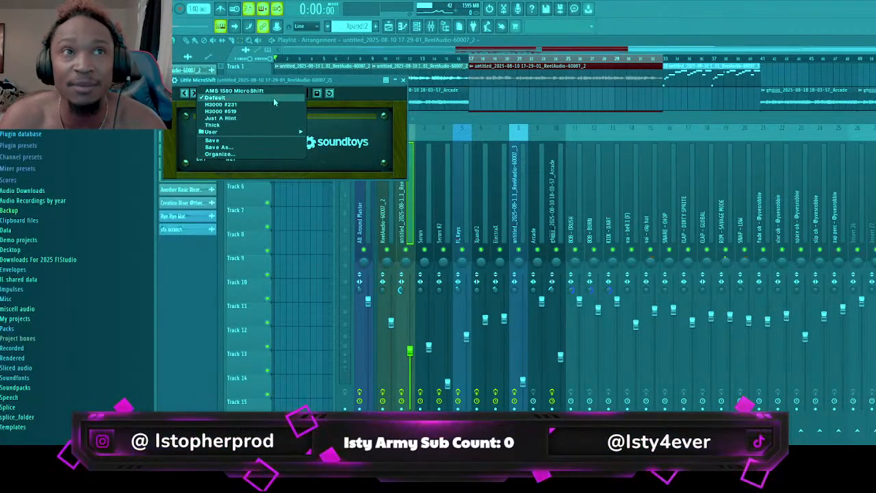
left_click(274, 90)
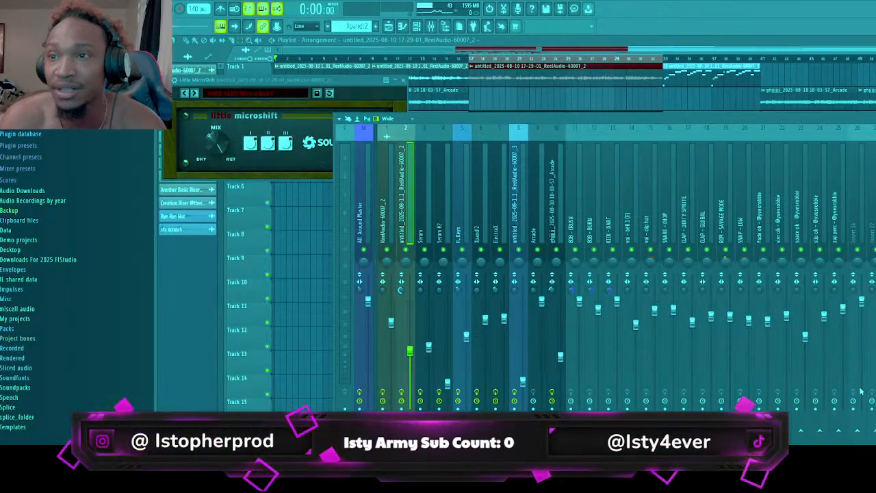
Add Decapitator to the same insert and apply the OldRadioVoice preset from its Vocals presets
left_click(690, 345)
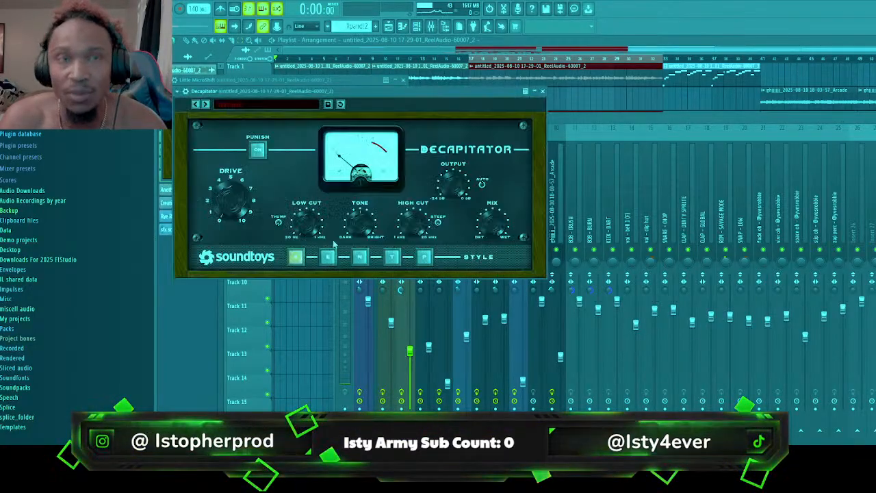
left_click(283, 108)
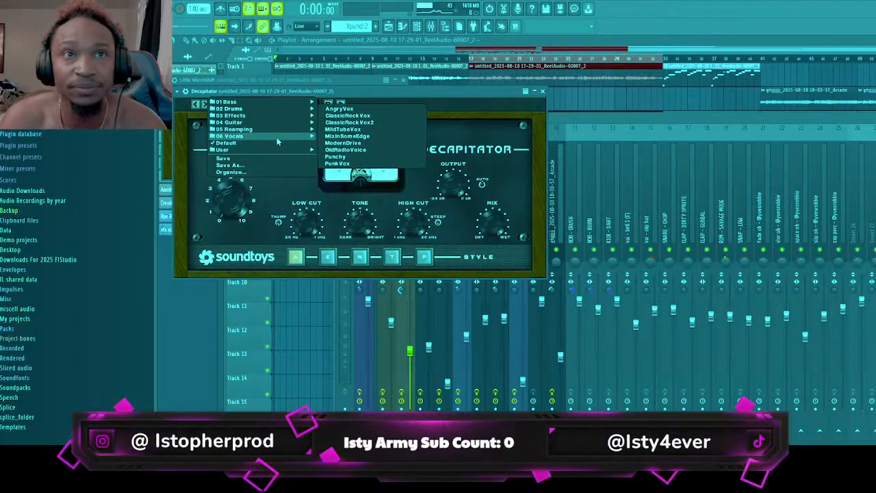
mouse_move(312, 140)
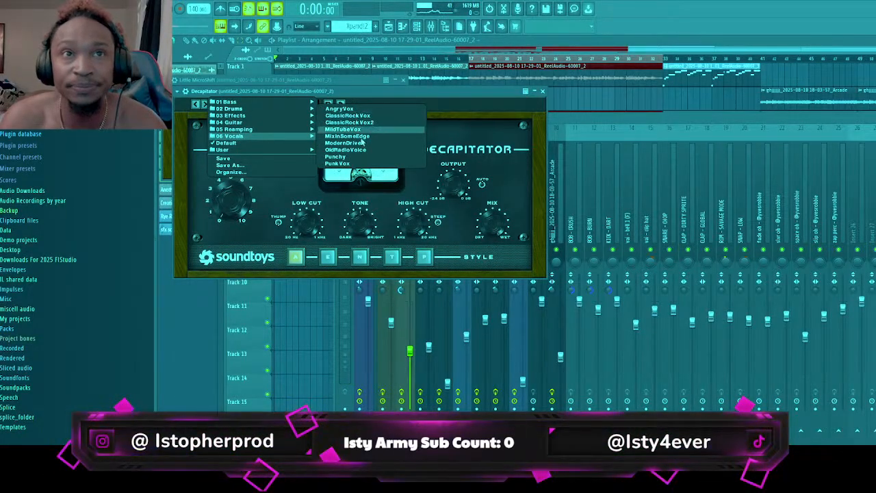
left_click(362, 158)
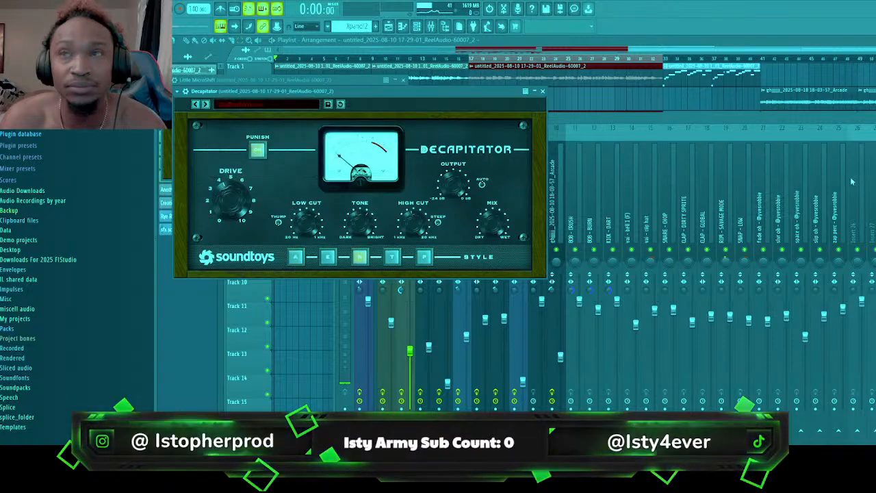
Add MicroShift to the insert, audition the LeadVocalClarity and Air presets during playback, and choose BGV Thickener
key("F9")
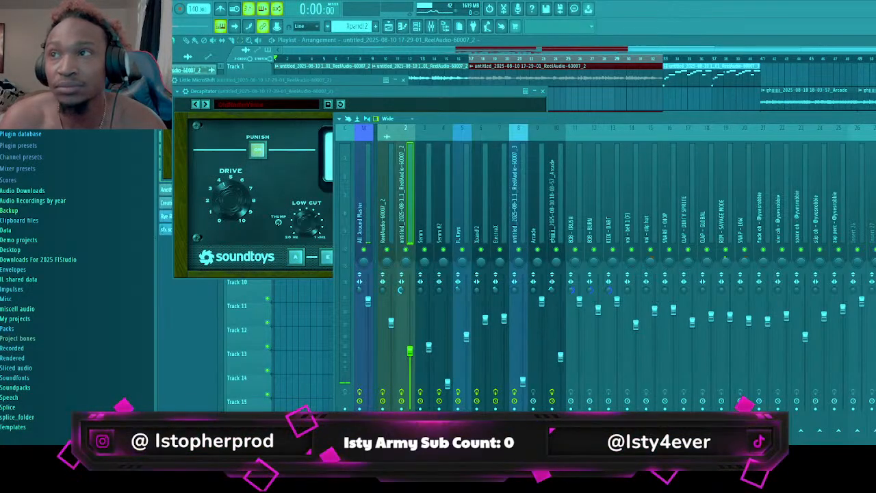
key("space")
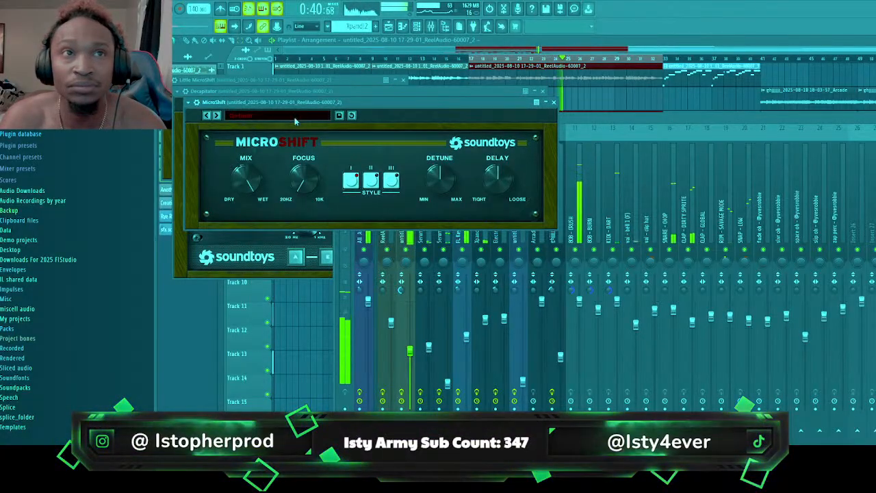
left_click(287, 115)
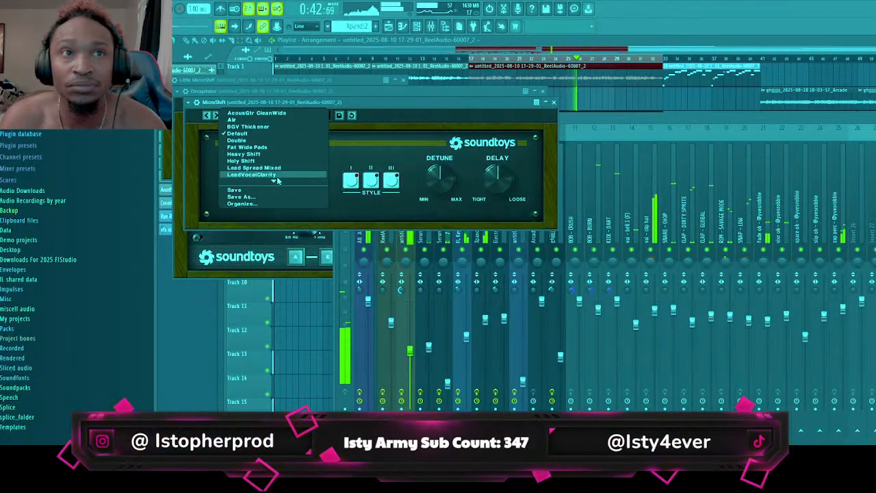
left_click(282, 175)
left_click(290, 116)
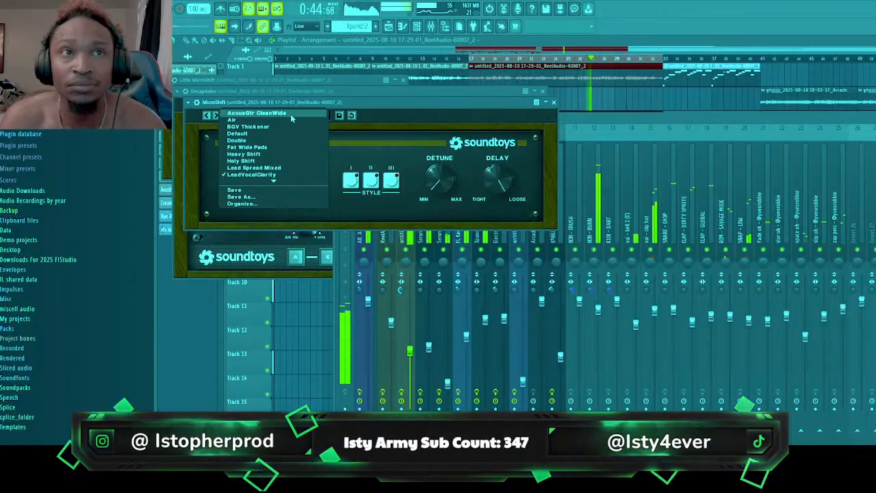
left_click(283, 120)
left_click(282, 115)
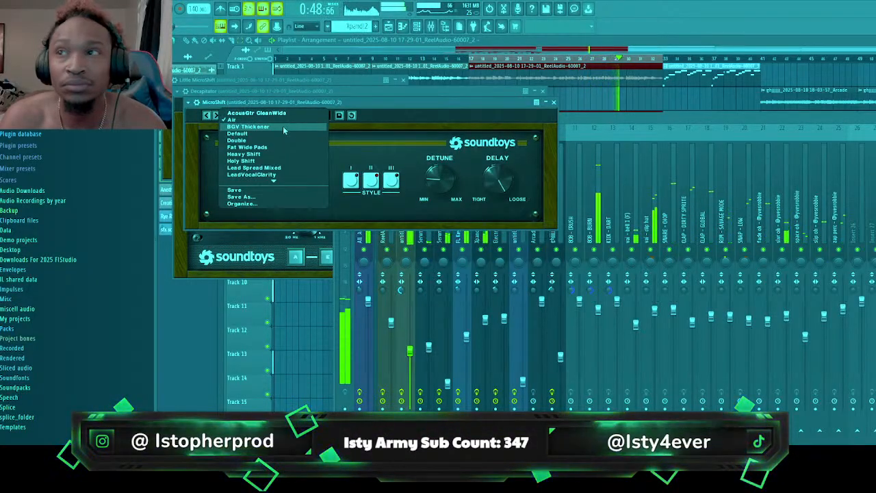
left_click(283, 126)
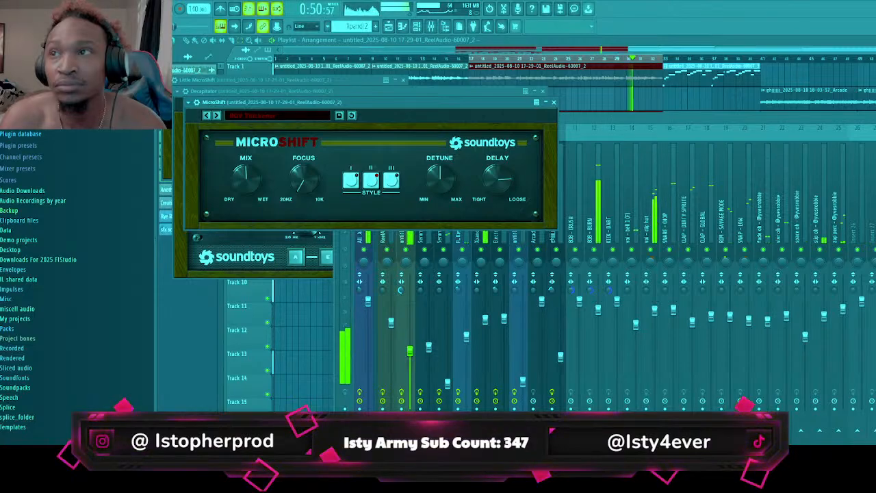
Add Crystallizer to the insert, audition the Melodic Suspensions preset, and switch to Melodic Granules
left_click(852, 371)
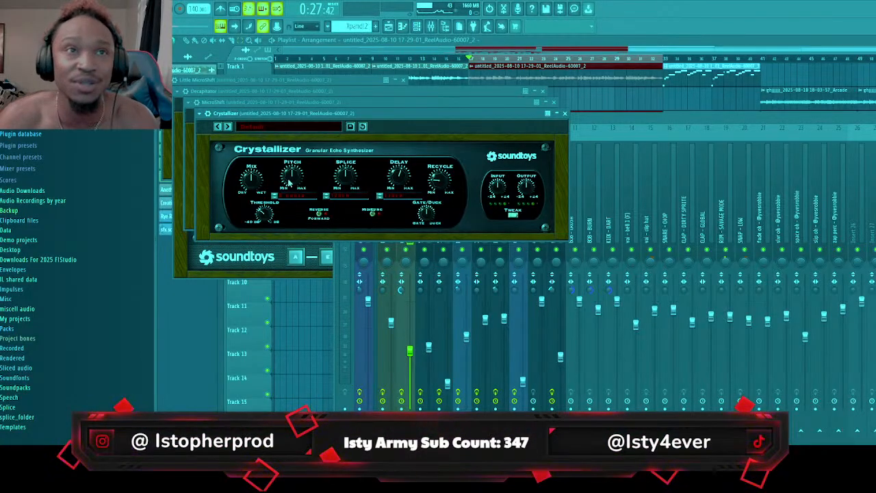
left_click(299, 128)
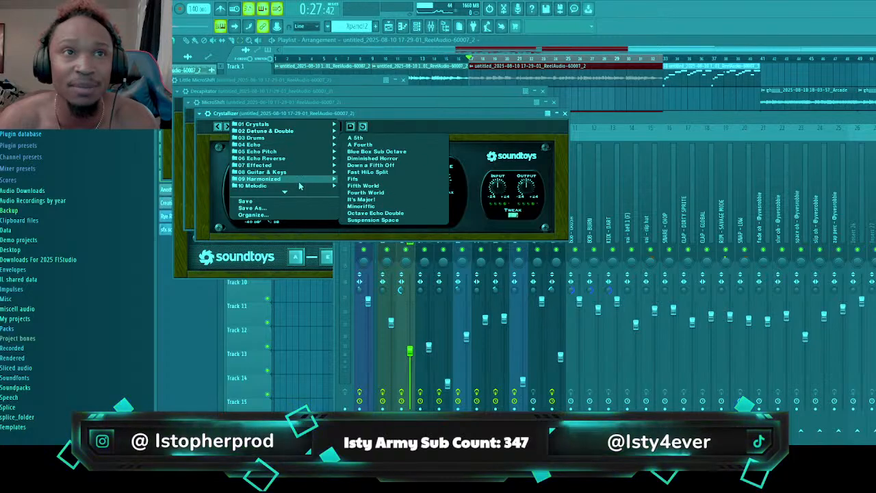
mouse_move(288, 162)
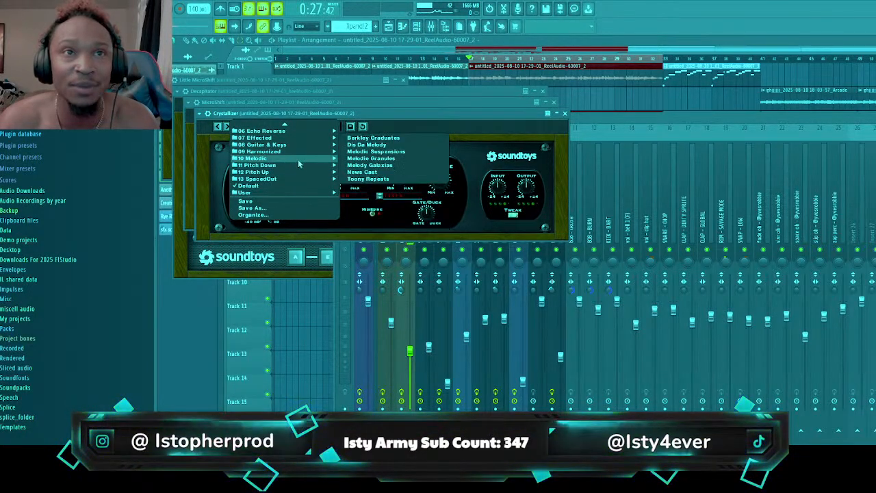
left_click(379, 154)
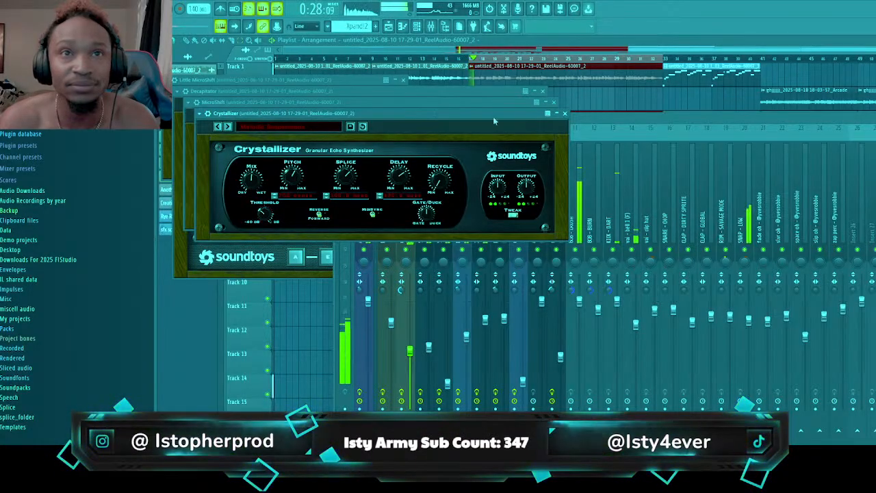
left_click(570, 163)
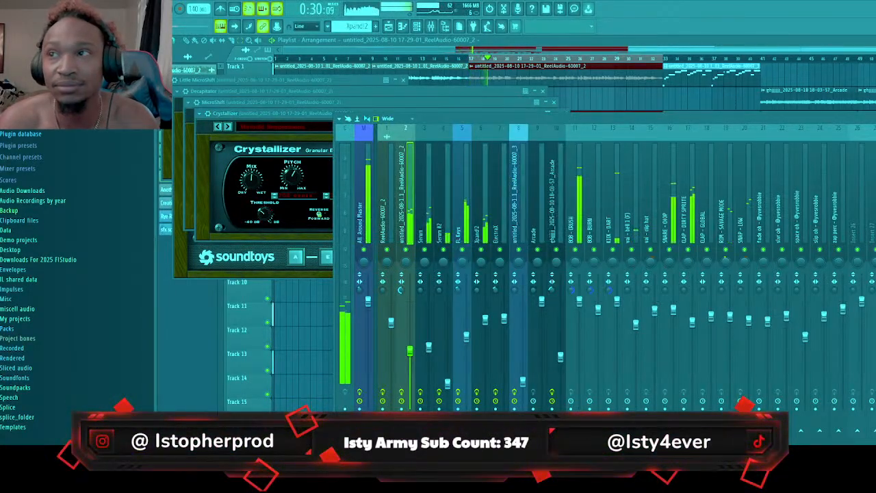
left_click(270, 134)
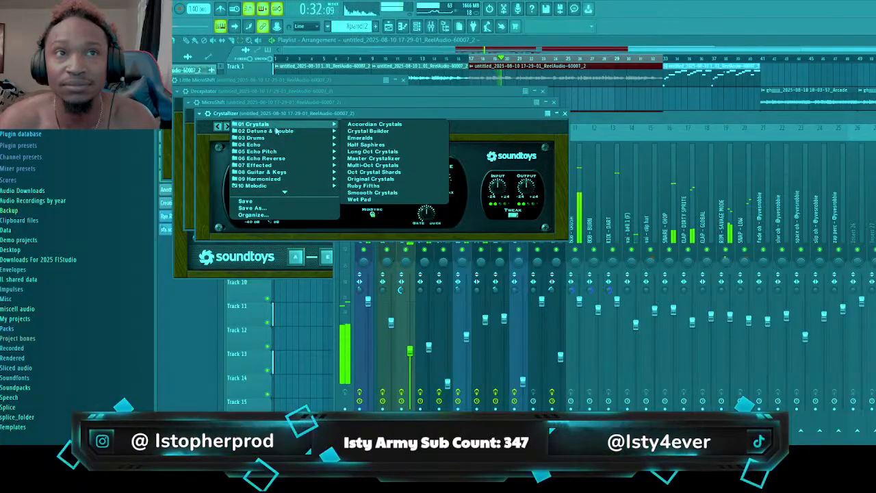
mouse_move(284, 189)
left_click(367, 194)
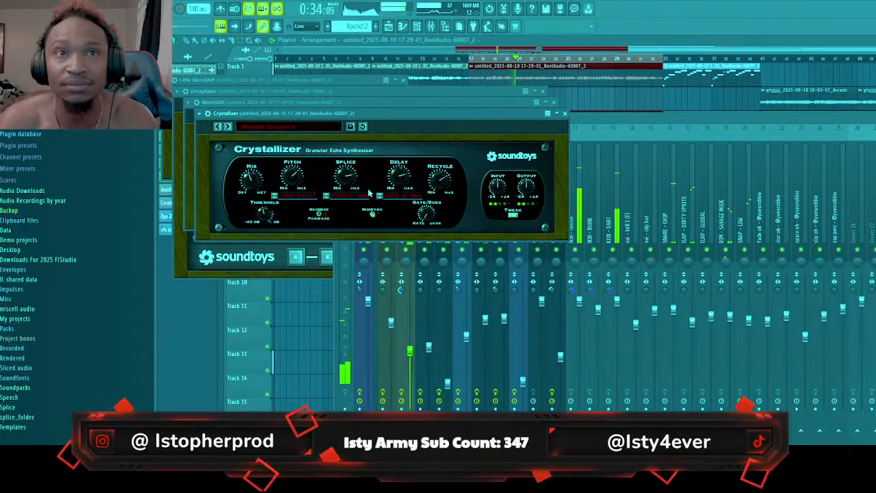
Load LFOTool on the insert, shape its LFO as a full rising ramp, and set the volume routing to -100
left_click(387, 136)
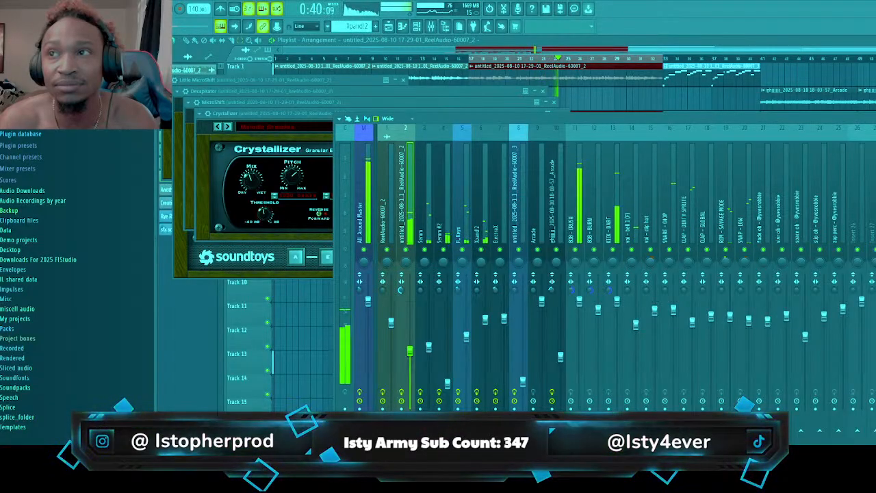
left_click(875, 240)
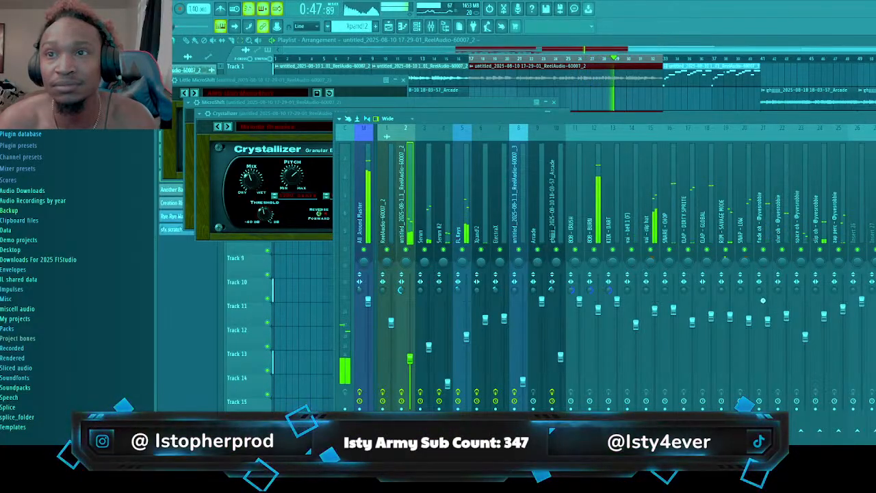
left_click(597, 267)
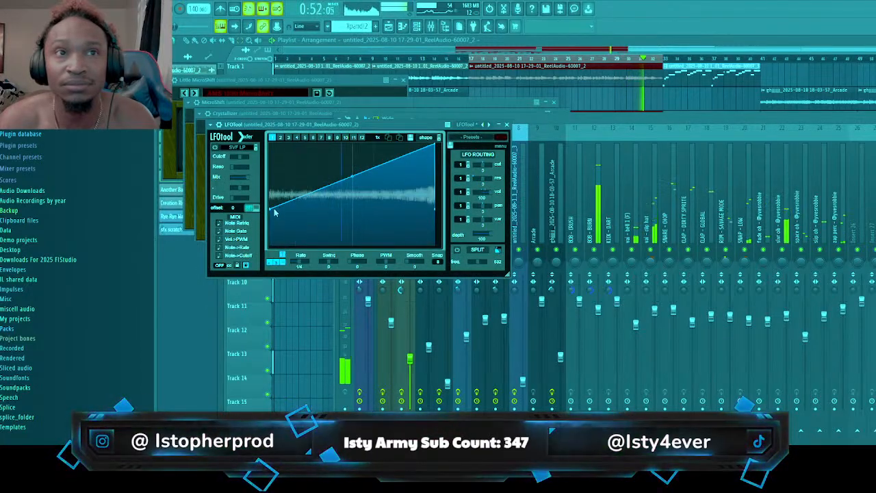
left_click_drag(270, 208, 271, 245)
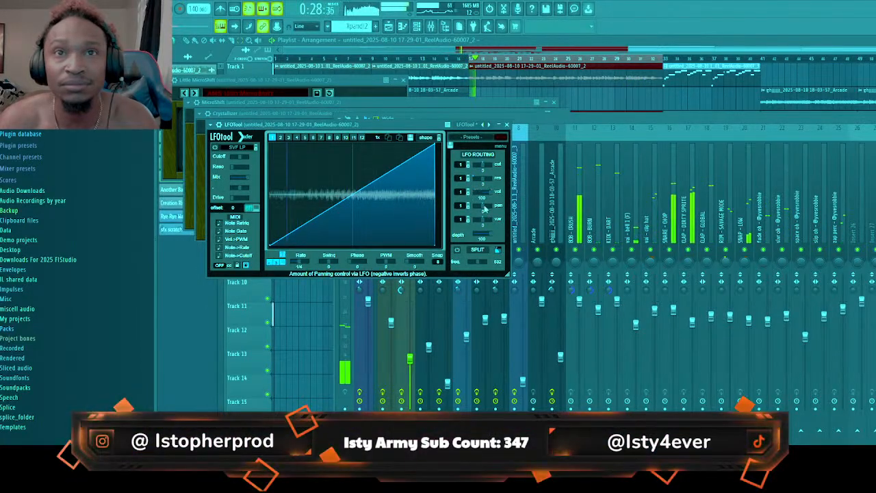
left_click_drag(482, 194, 454, 197)
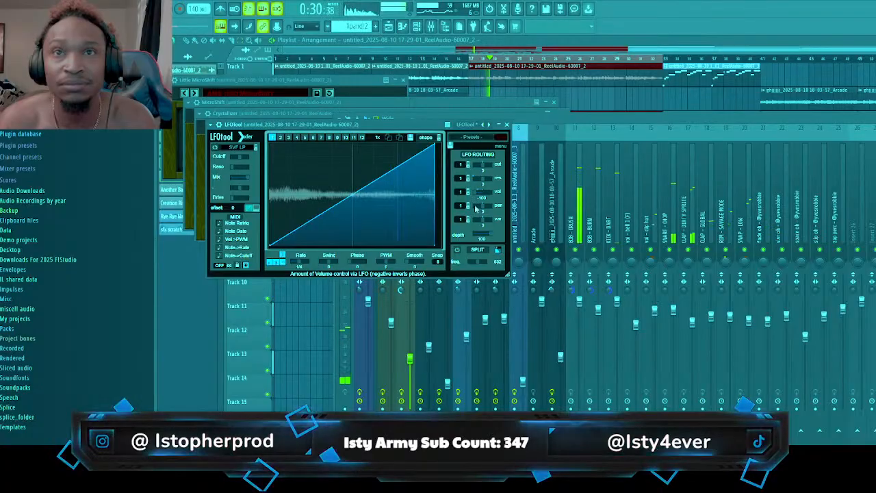
left_click(508, 126)
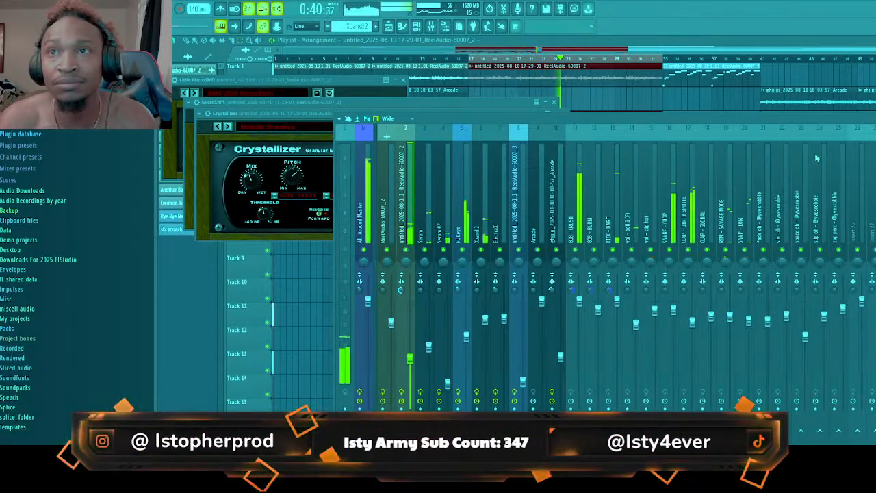
Add Fruity Delay 2 to the ReelAudio melody insert and audition the section from bar 17 with it
left_click(875, 277)
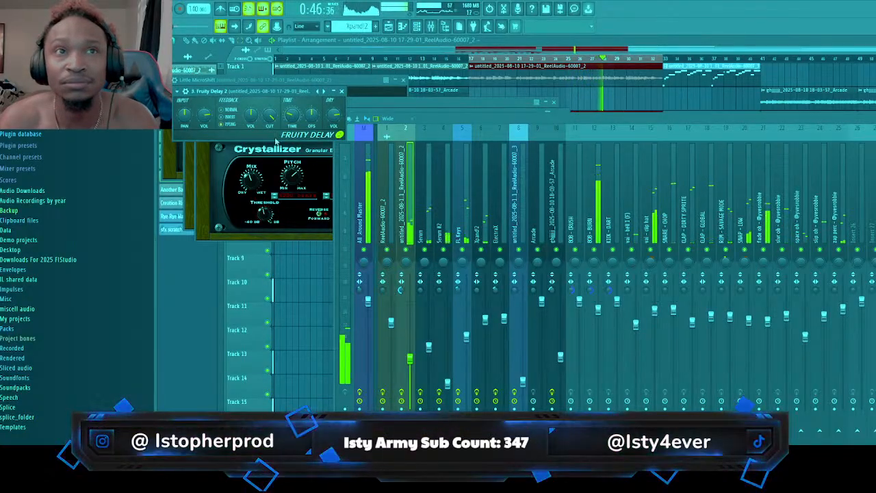
key("space")
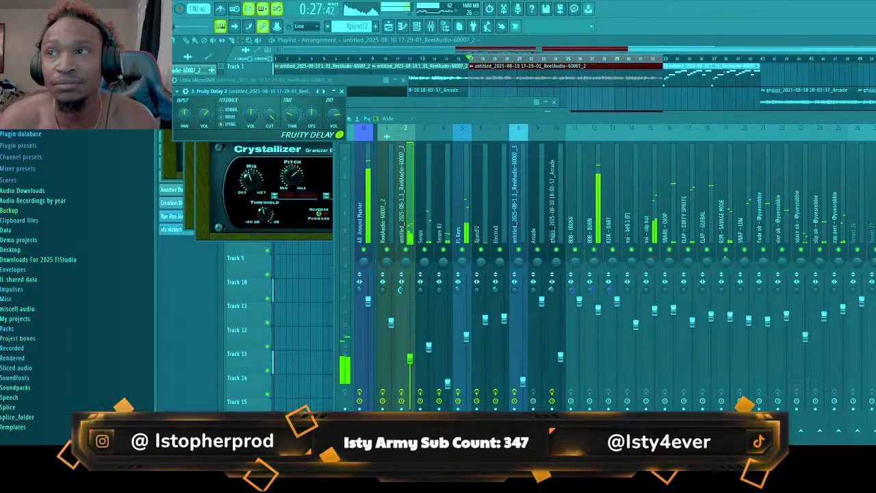
key("space")
left_click(875, 277)
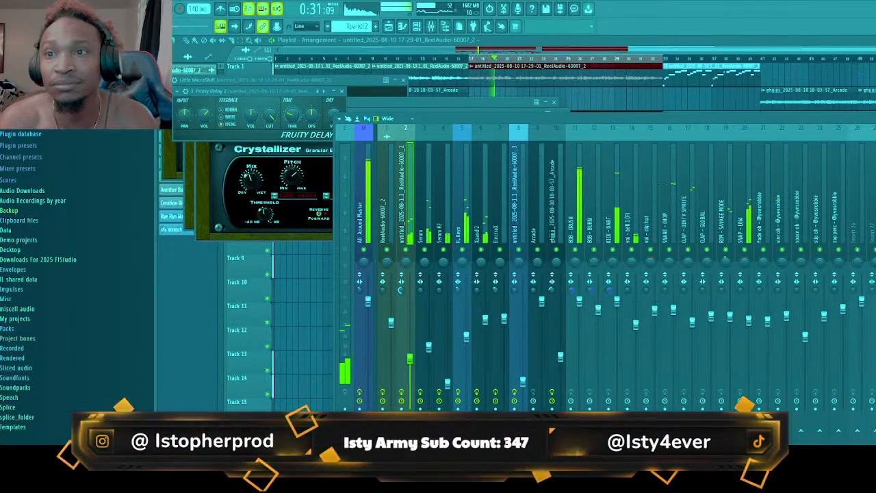
Add Soundgoodizer in mode C and Fruity Chorus to the melody insert, changing the chorus to another preset
left_click(875, 226)
left_click(268, 252)
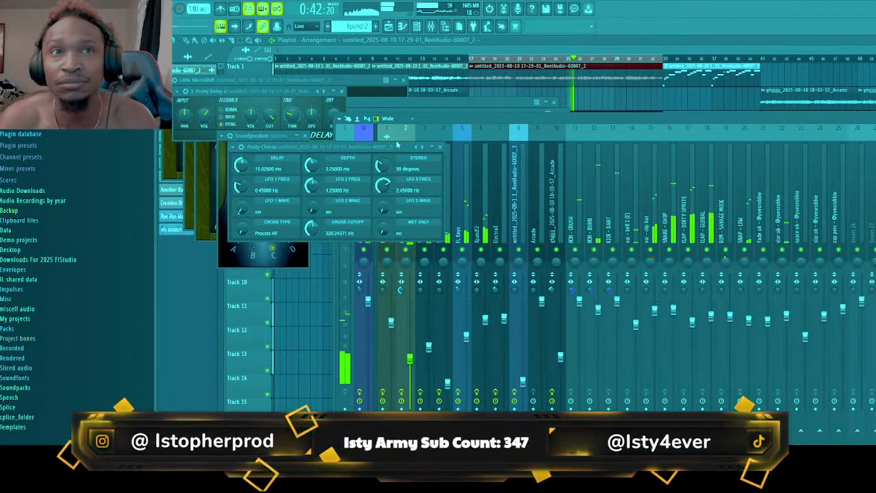
left_click(422, 147)
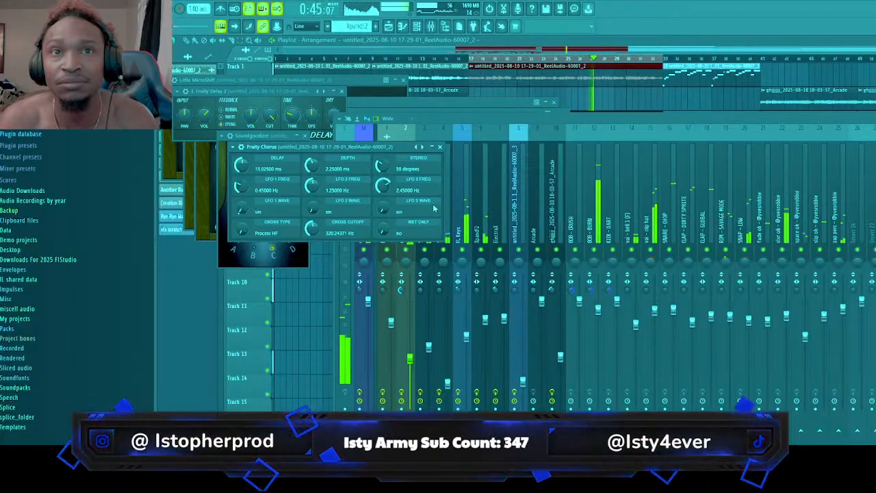
left_click(827, 249)
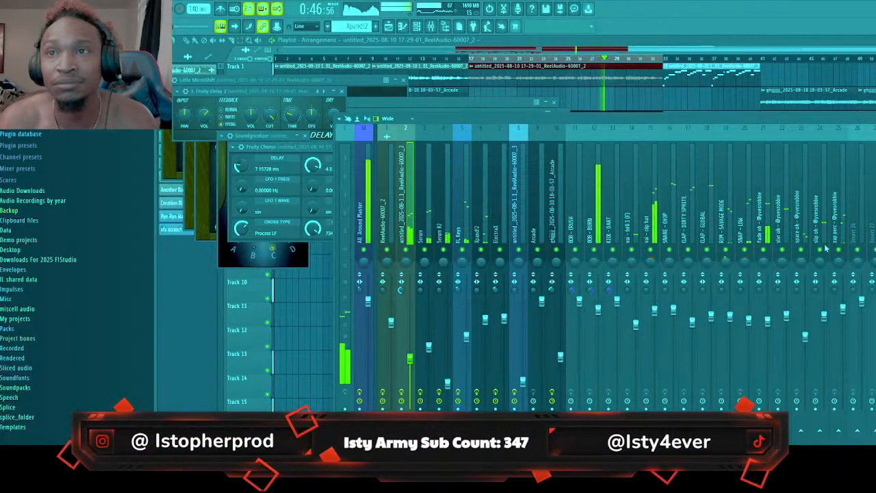
Add Fruity Phaser to the melody insert and switch it to another preset during playback
left_click(781, 243)
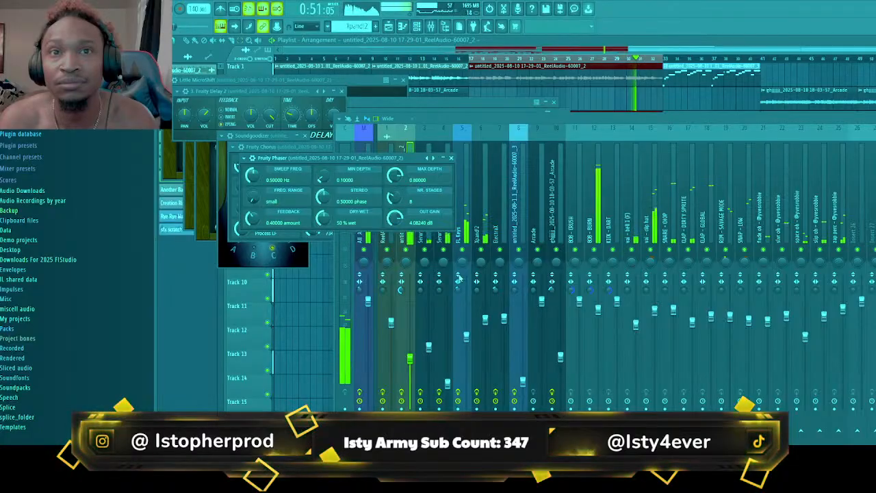
left_click(433, 158)
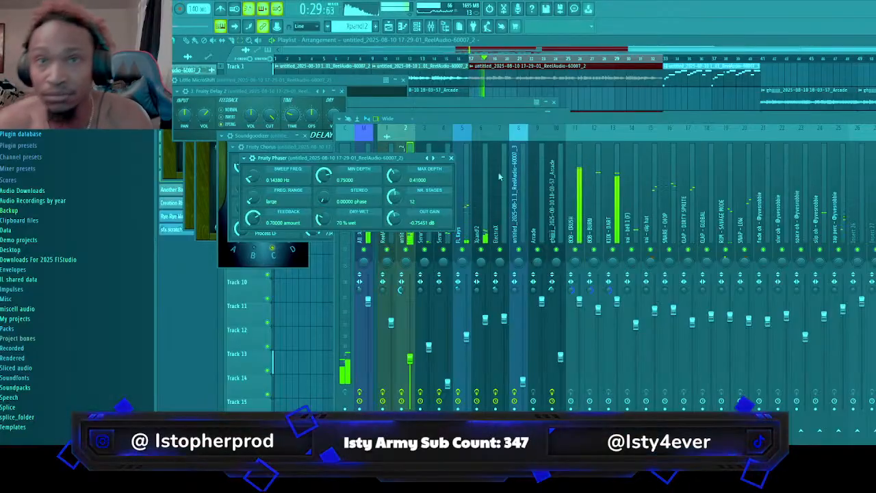
left_click(426, 250)
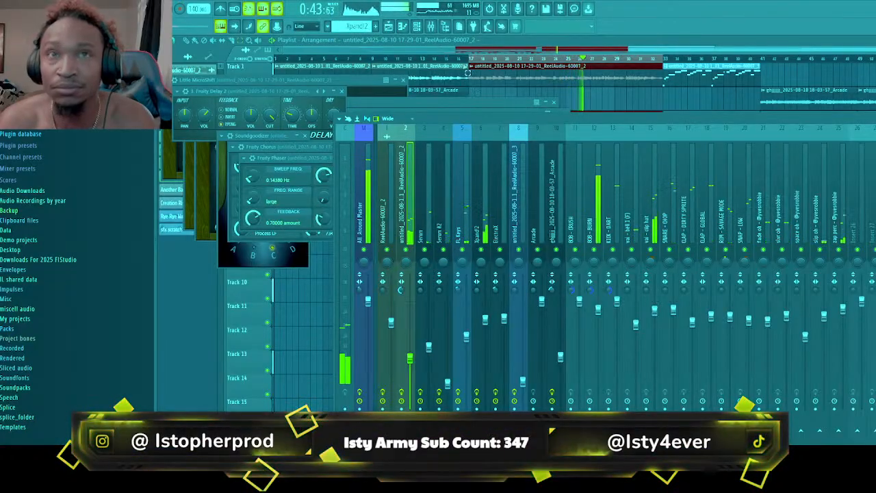
Trim the long ReelAudio clip on Track 1 to start at bar 25, place a copy at bar 17, and play from there
key("F12")
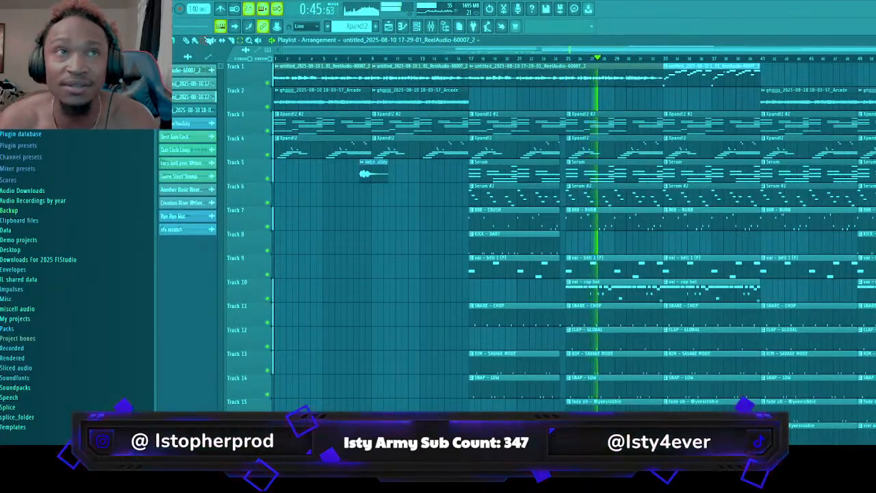
key("space")
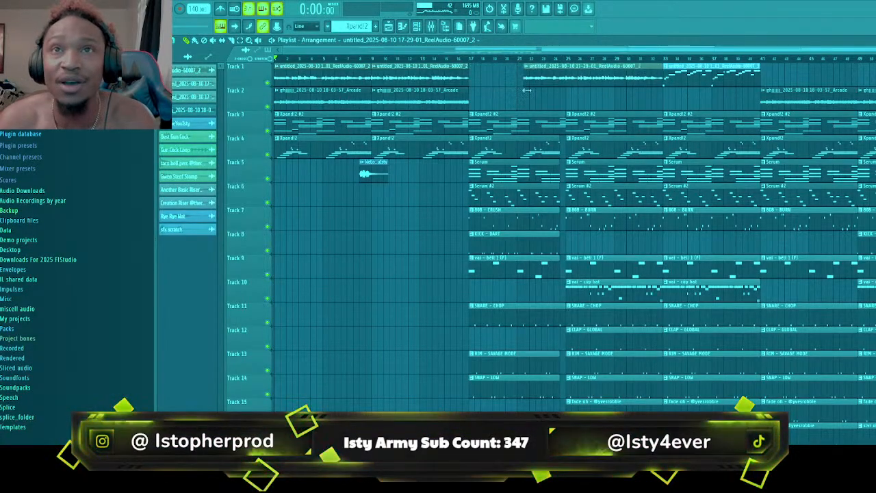
left_click_drag(527, 89, 562, 99)
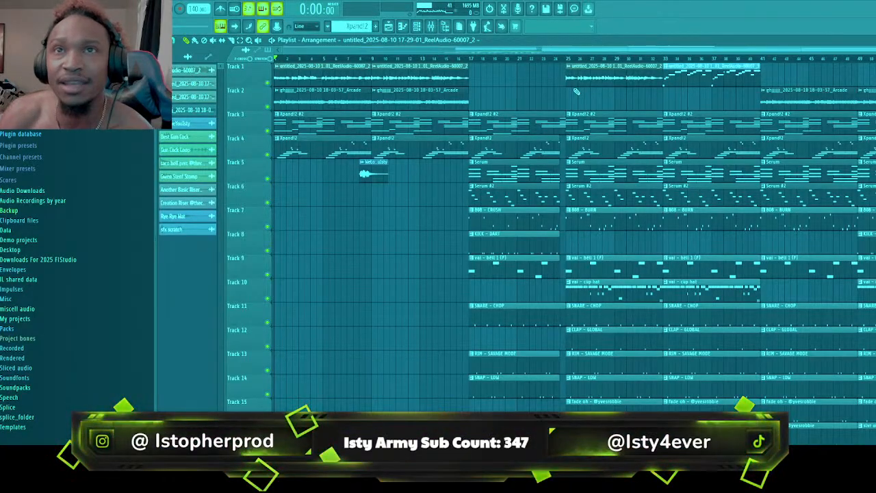
left_click(472, 78)
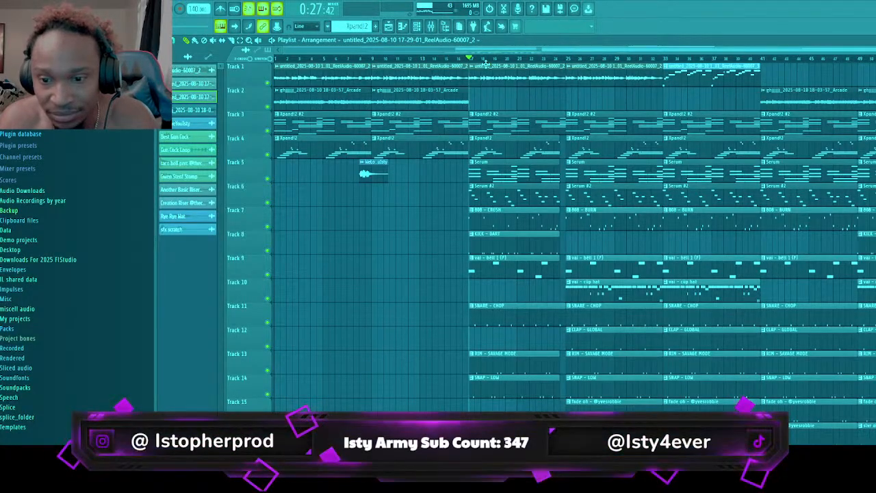
key("space")
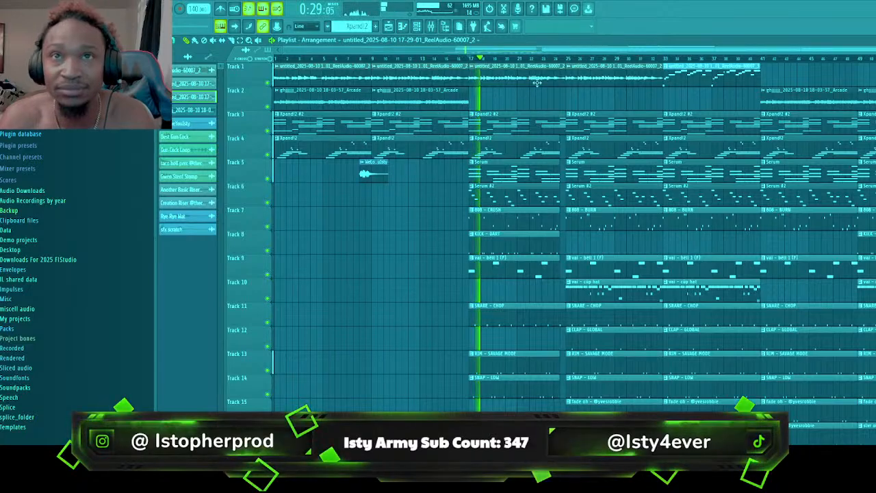
Load Gross Beat on mixer insert 2 with time preset Basic 9 and volume preset Saw Gate 2, and raise the insert's fader slightly
left_click(431, 27)
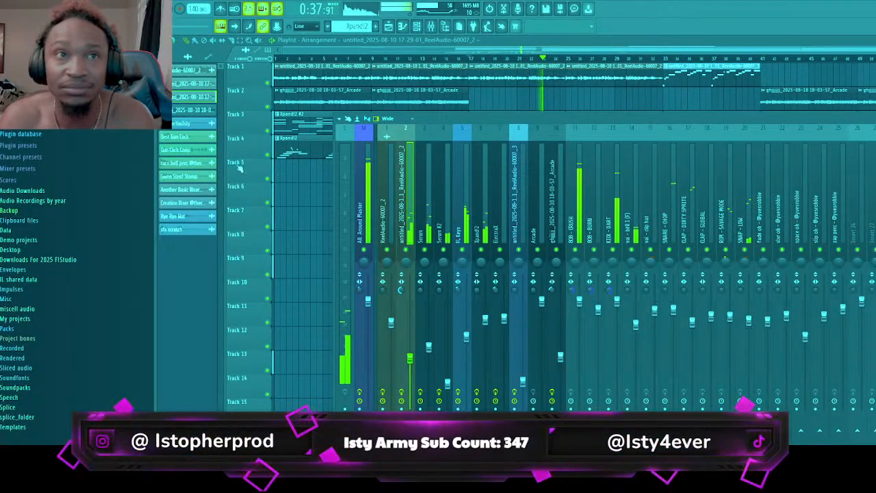
left_click(206, 148)
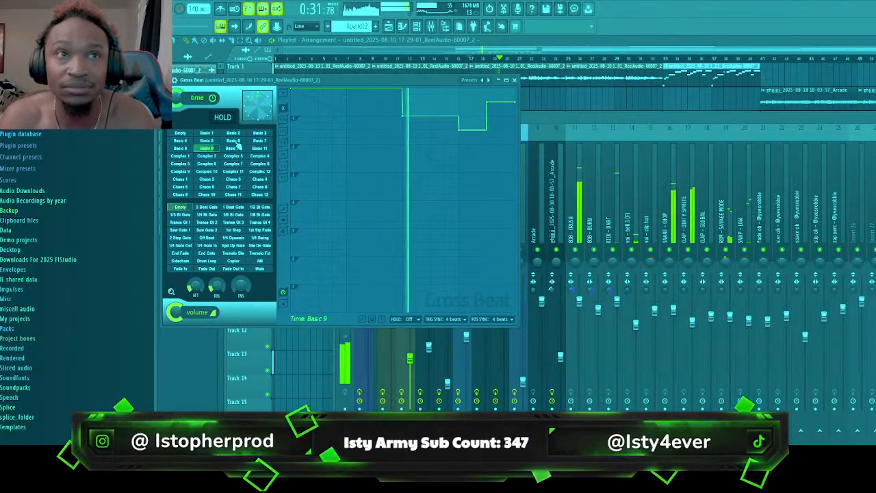
left_click(208, 230)
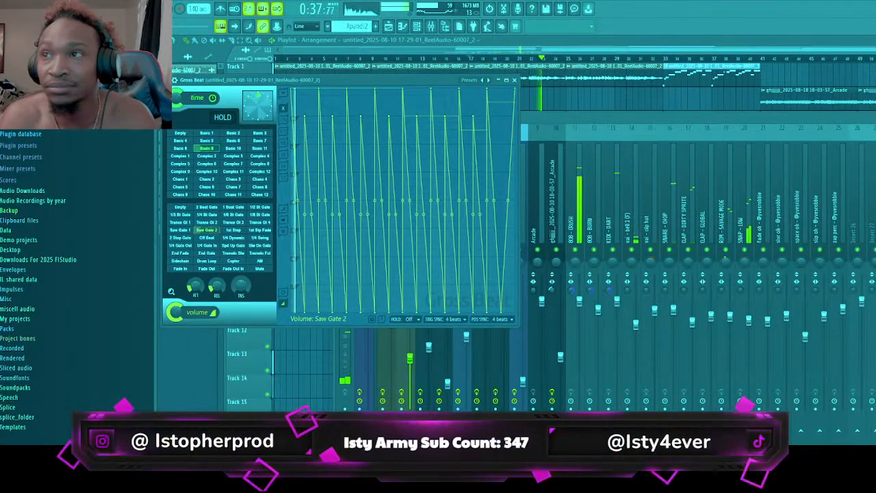
left_click(410, 343)
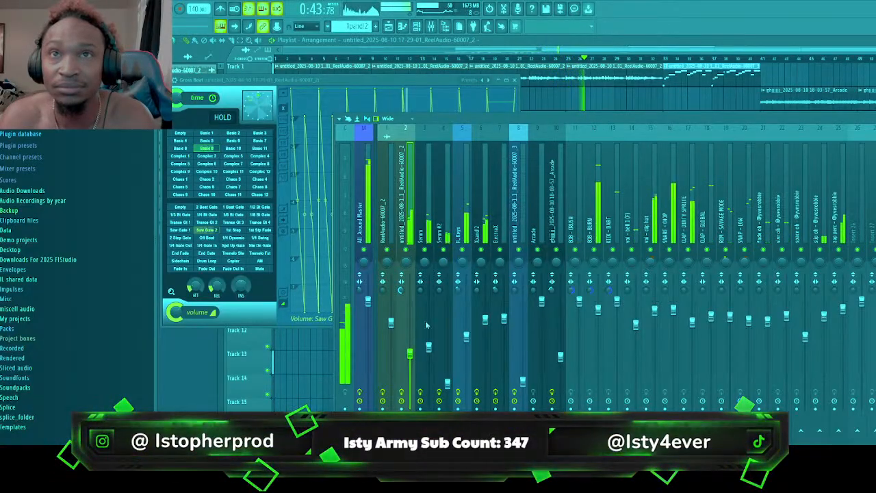
Audition Gross Beat's Saw Gate 1, Trance Gt 4, Trance Gt 2, 1/3 Bt Gate and 1/6 Bt Gate volume presets
left_click(182, 232)
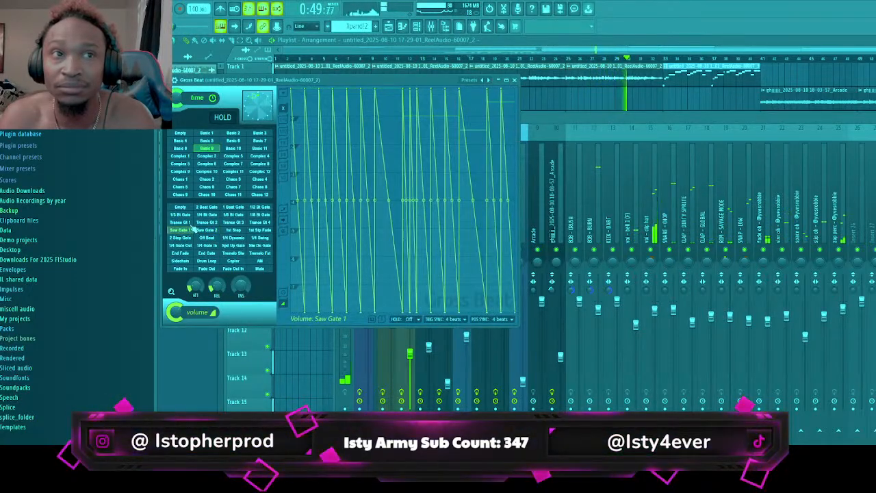
left_click(266, 223)
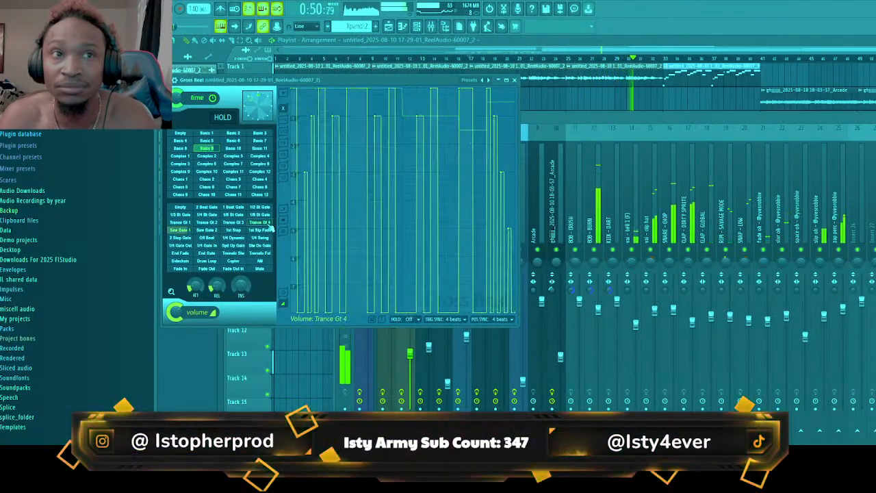
left_click(205, 224)
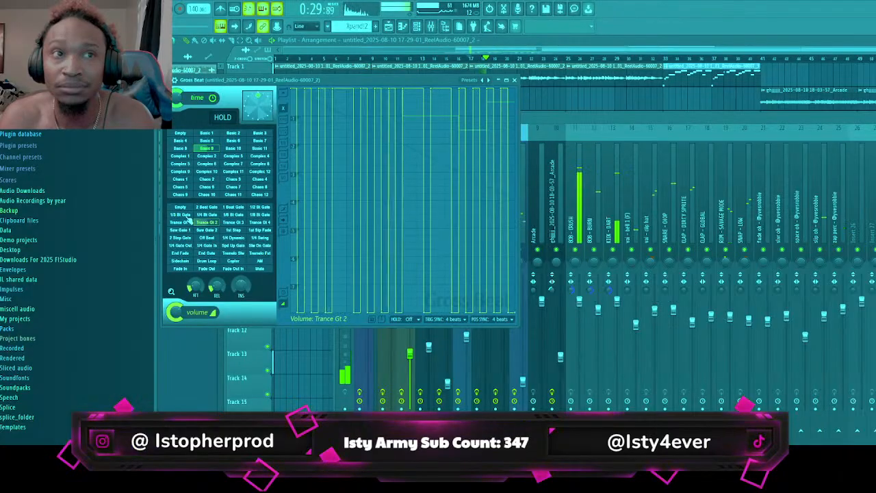
left_click(182, 215)
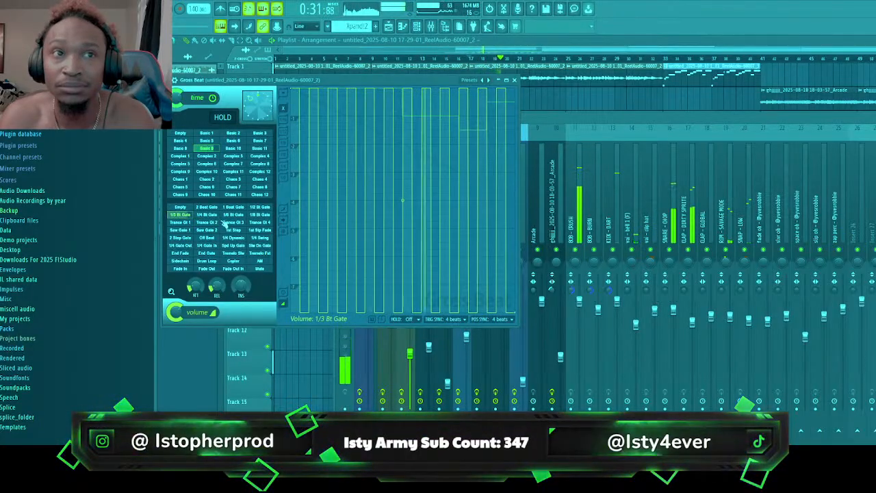
left_click(232, 215)
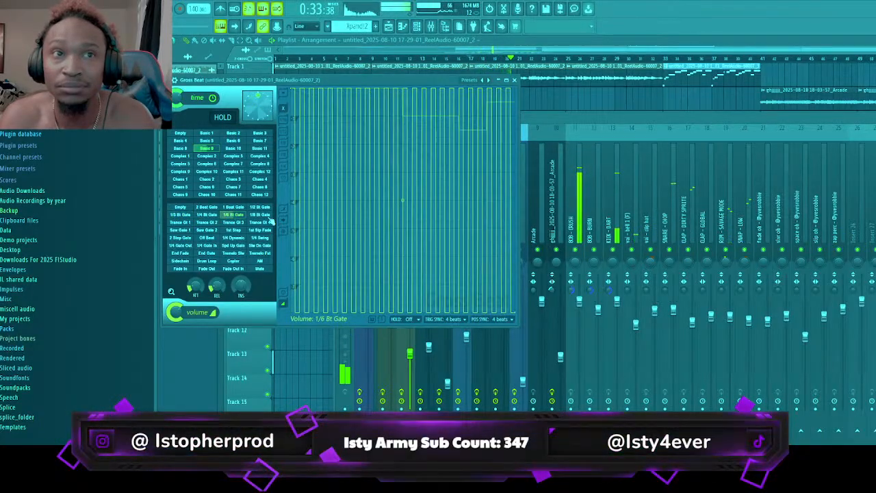
Compare Gross Beat's 1/4 Dynamic, 1st Stp Fade and 1st Step volume presets with Saw Gate 2
left_click(233, 237)
left_click(206, 230)
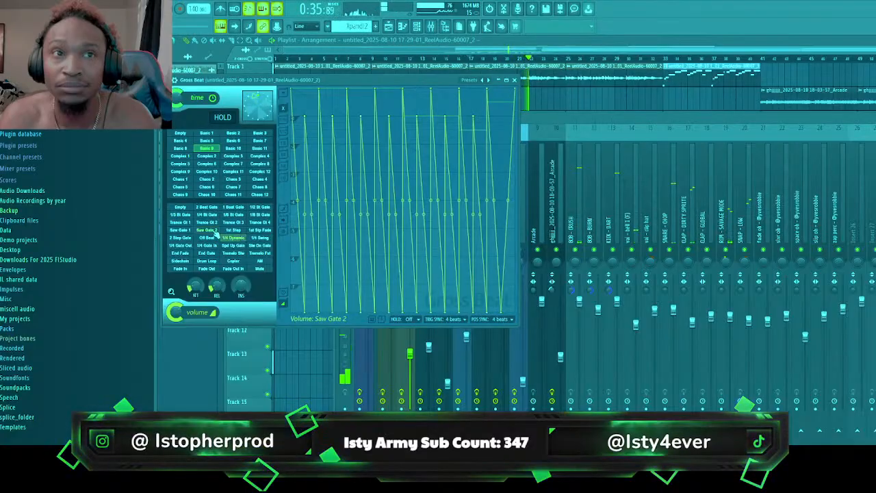
left_click(253, 232)
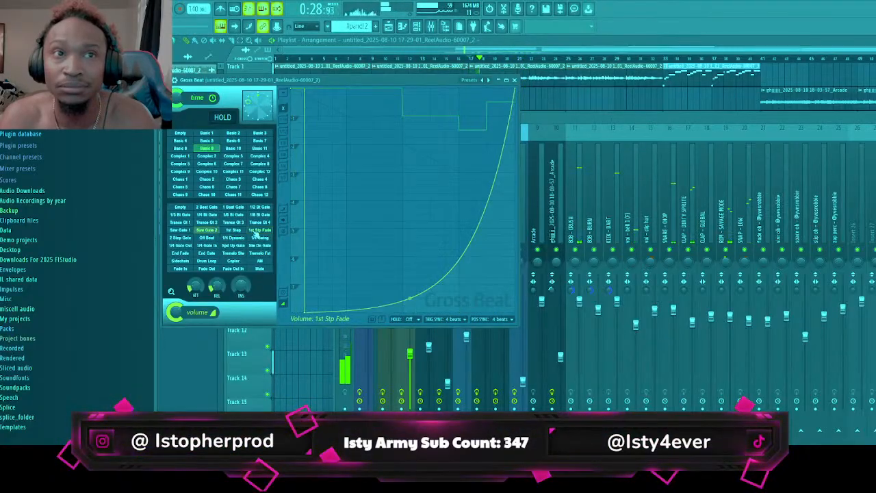
left_click(234, 231)
left_click(205, 232)
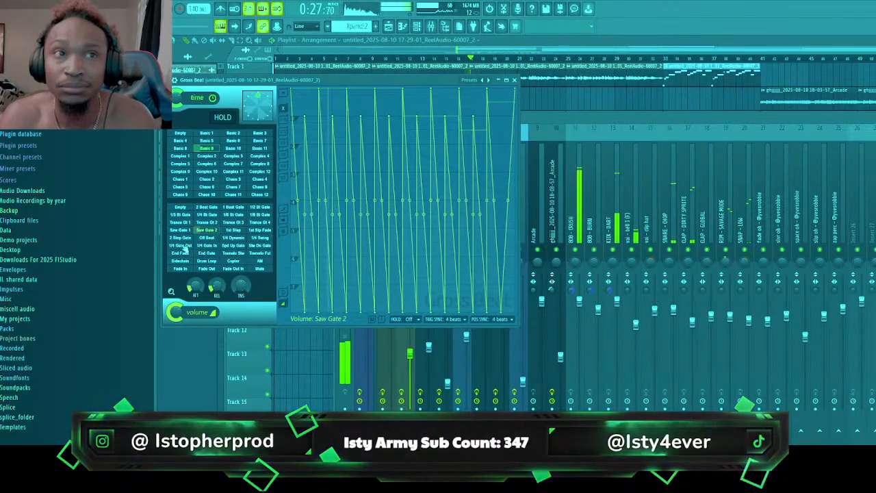
Audition Gross Beat's 1/4 Gate Out, 1/4 Gate In, Spd Up Gate and Slw Dn Gate volume presets
left_click(180, 245)
left_click(206, 246)
left_click(233, 246)
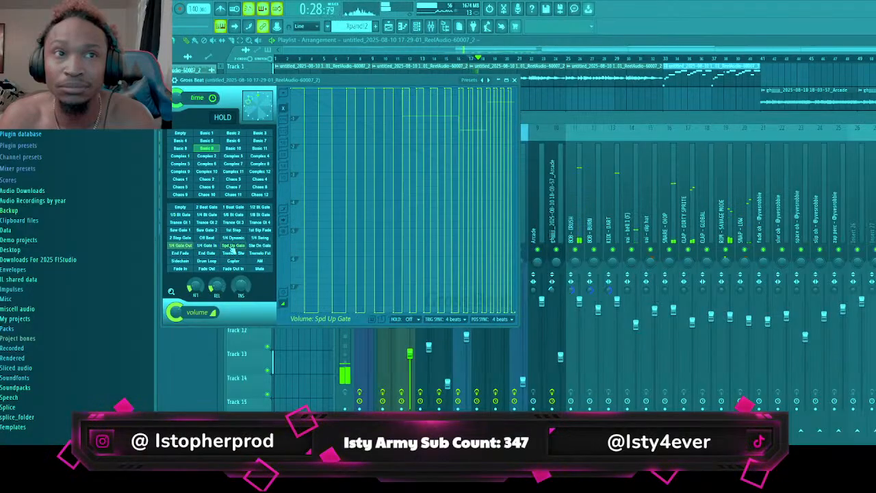
left_click(260, 246)
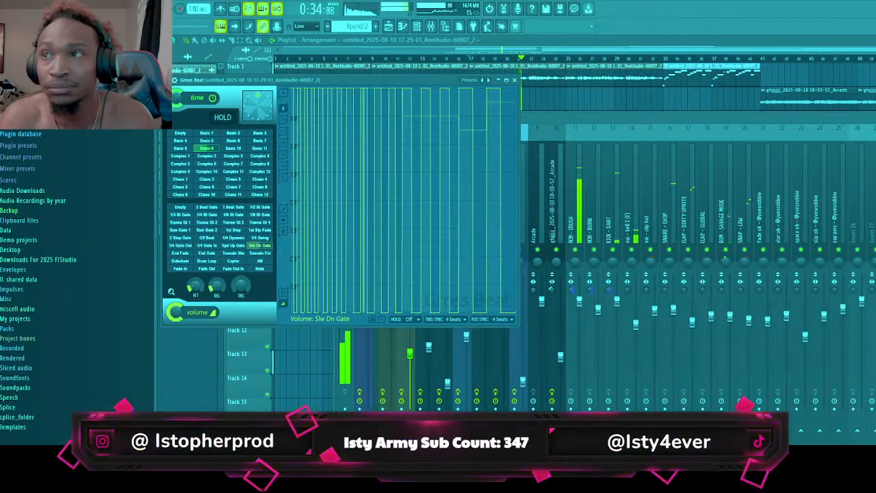
Select bars 17 through 32 on the playlist timeline so that section loops during playback
key("F9")
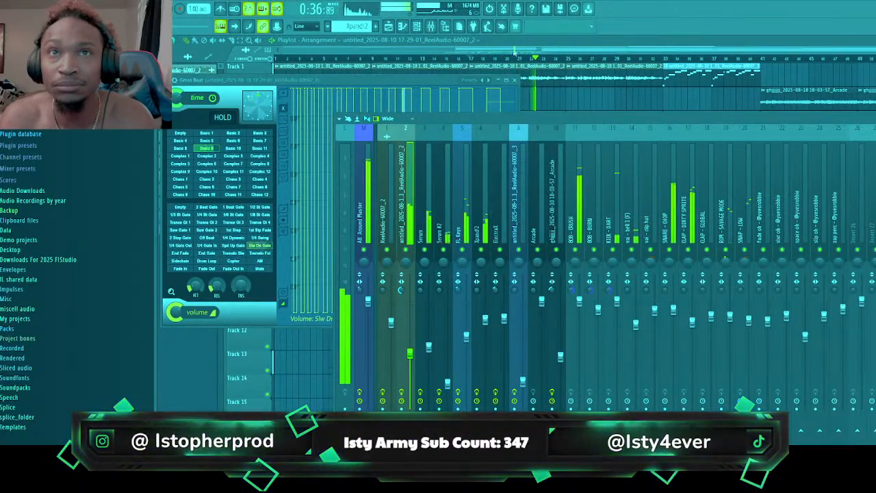
left_click(313, 45)
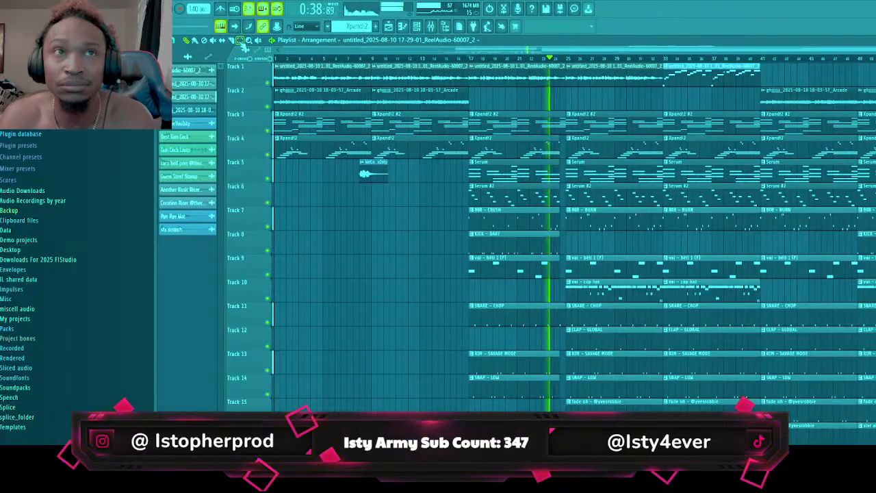
left_click_drag(466, 59, 663, 59)
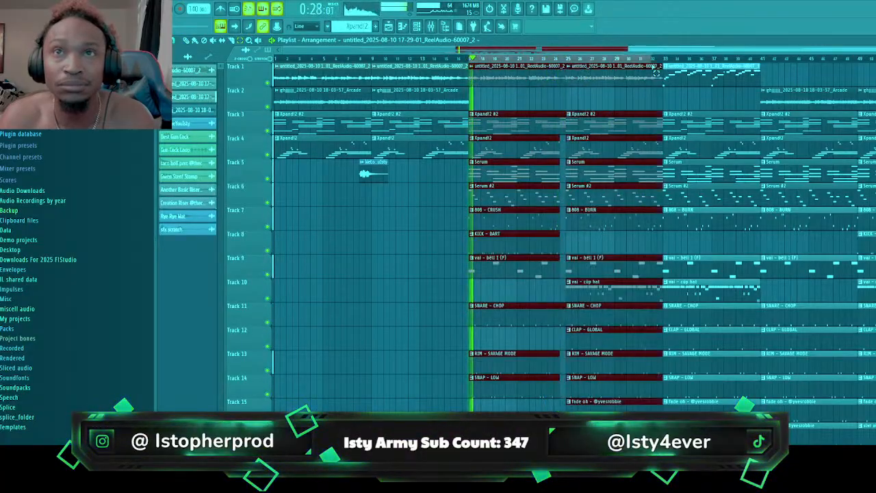
Audition Gross Beat's 1/2 Bt Gate, 1/3 Bt Gate and 1/4 Bt Gate volume presets, then settle on 2 Beat Gate
key("F9")
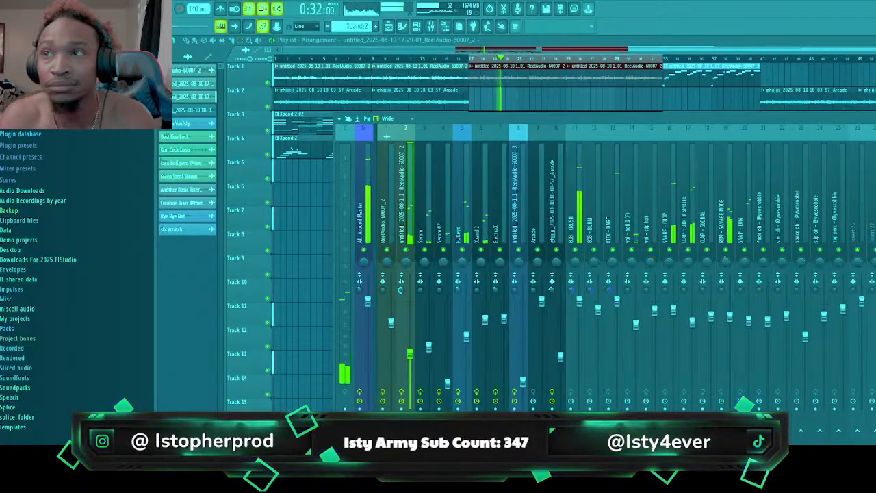
left_click(875, 158)
left_click(205, 207)
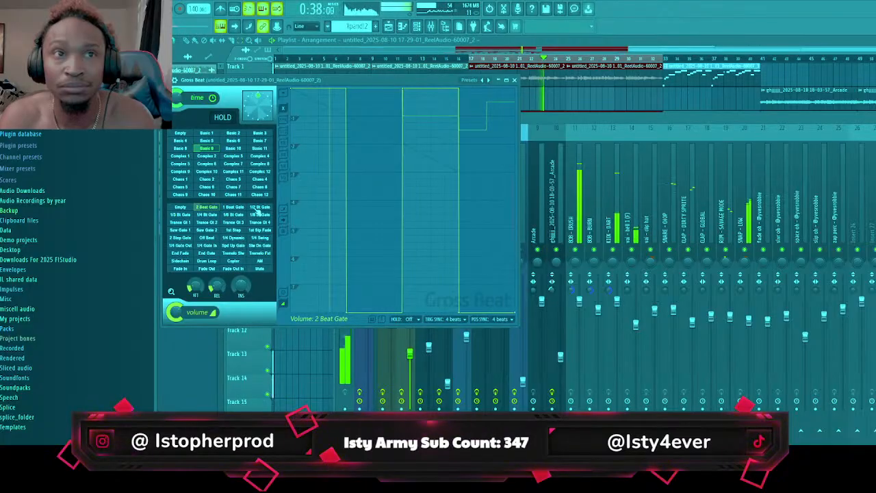
left_click(258, 208)
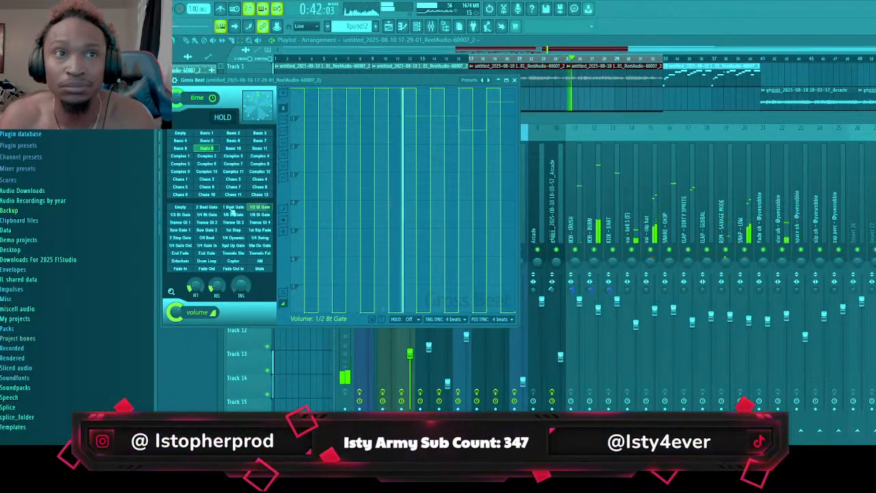
left_click(191, 216)
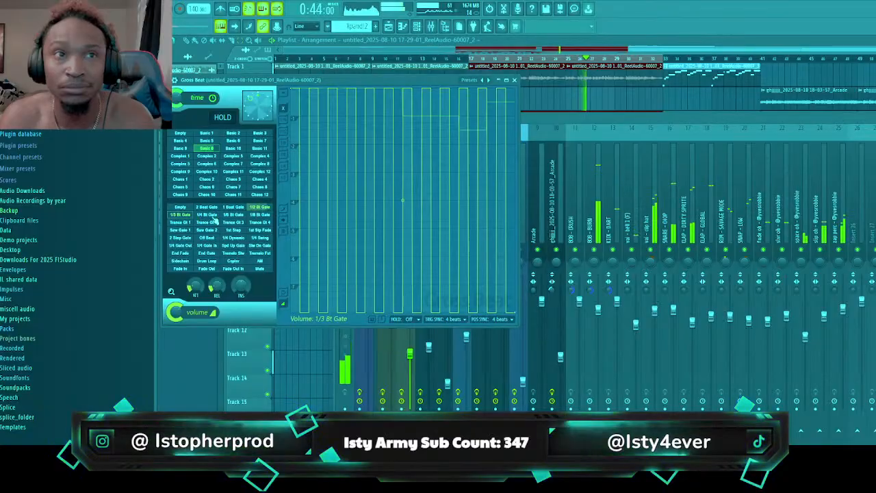
left_click(213, 216)
left_click(207, 207)
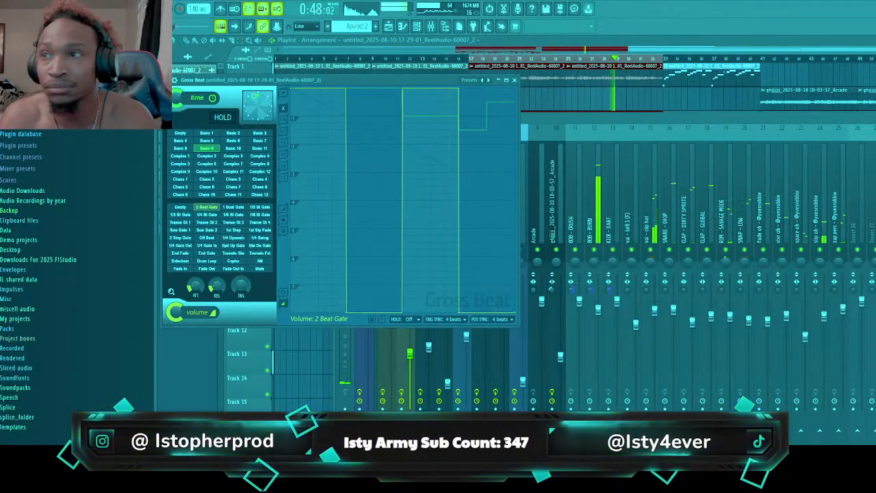
Create a Gross Beat mix level automation clip over bars 17 to 32 on Track 28, dropping it to minimum for bars 19 and 20
key("F9")
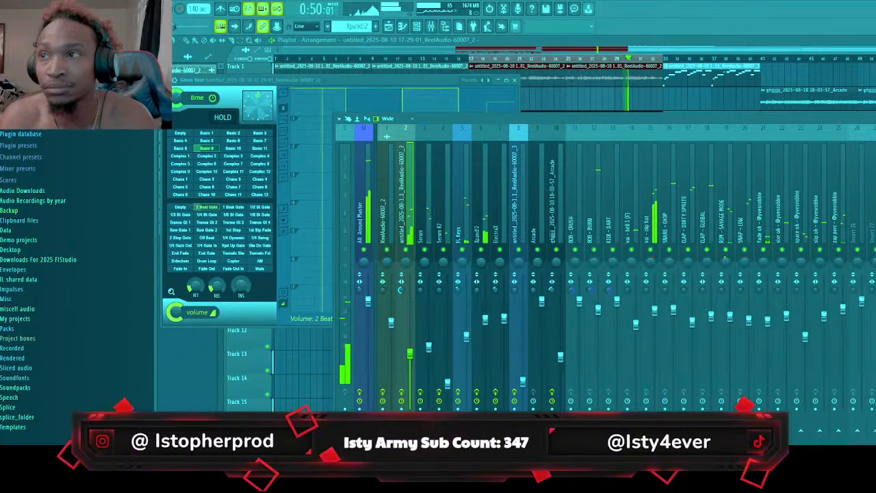
key("F5")
scroll(558, 157, "down", 1)
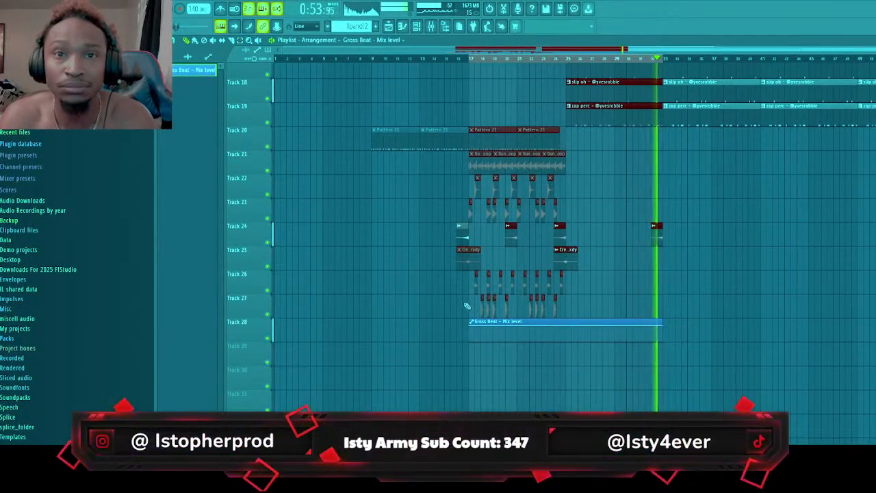
right_click(480, 327)
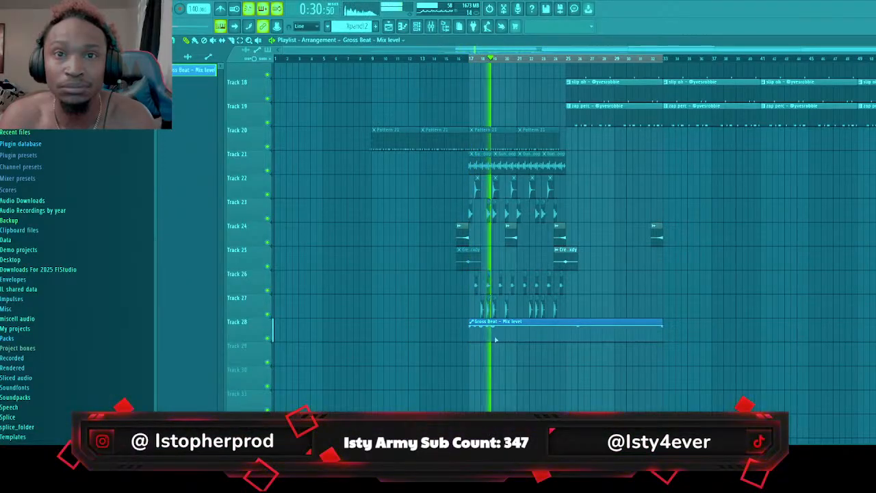
right_click(496, 340)
right_click(519, 340)
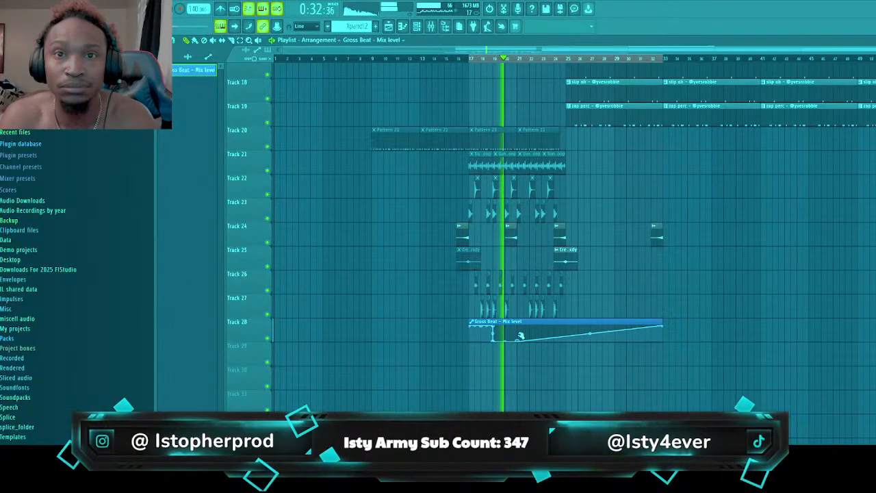
right_click(519, 328)
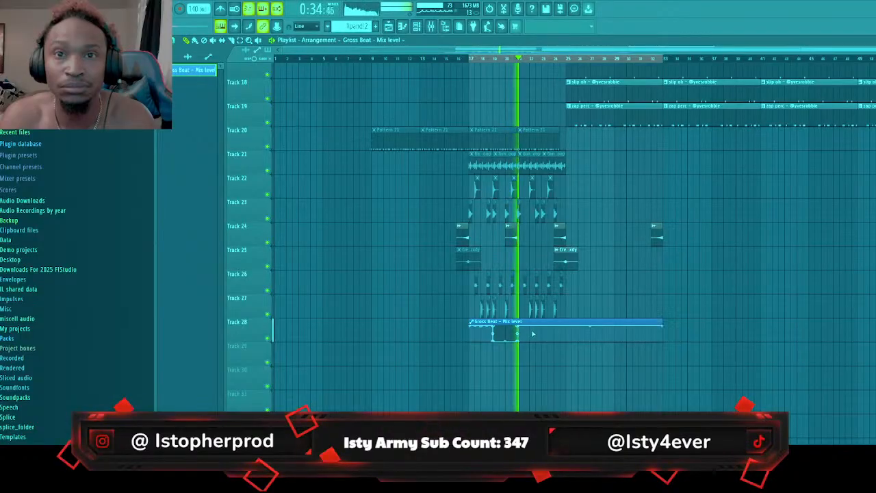
Drop the Gross Beat mix level automation to minimum over bars 23–24, 27–28 and 31–32, keeping it at full level in between
right_click(540, 340)
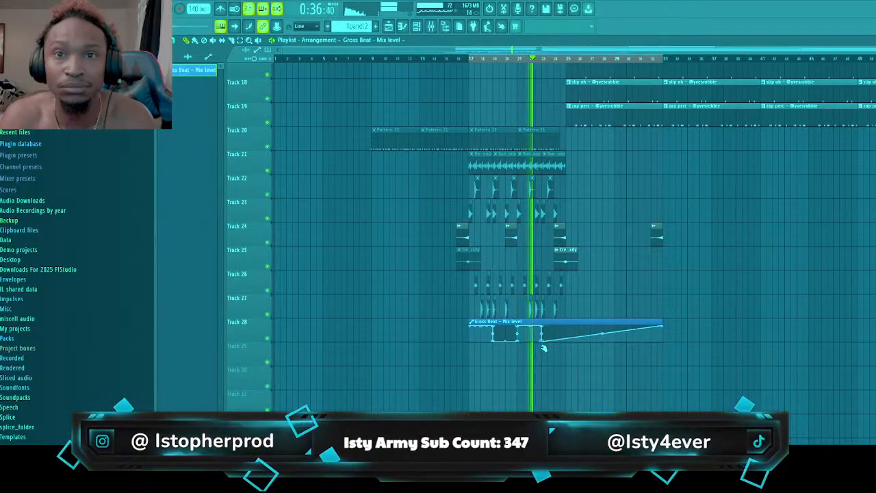
right_click(567, 340)
right_click(569, 322)
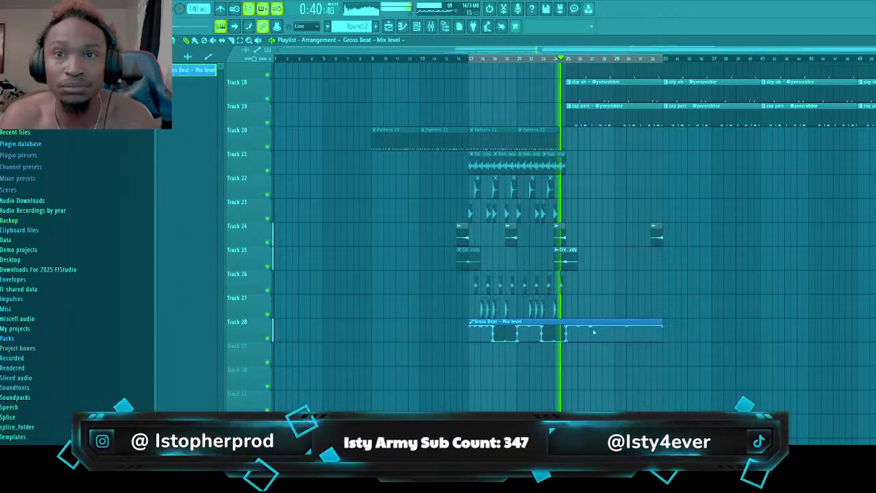
right_click(592, 341)
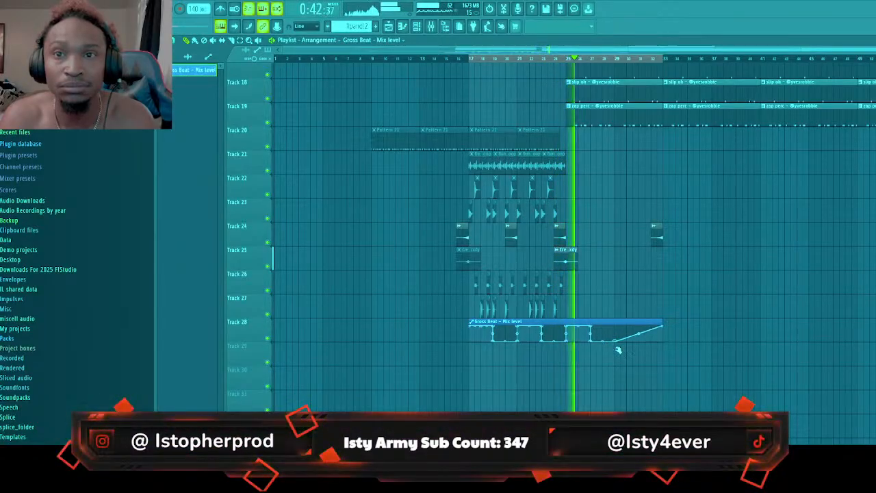
right_click(619, 327)
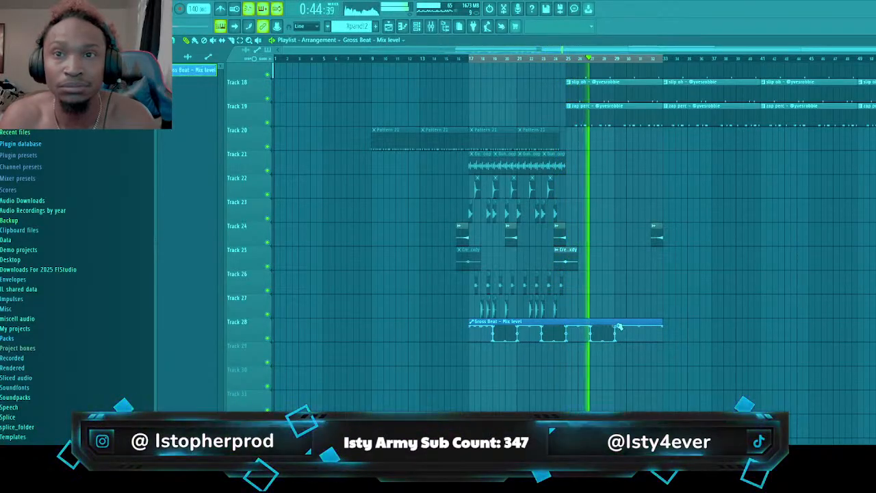
right_click(636, 341)
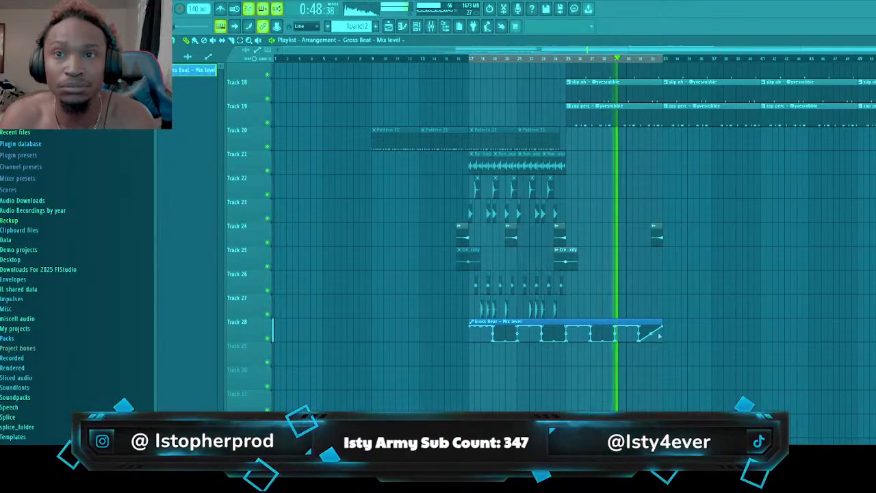
left_click_drag(662, 327, 664, 345)
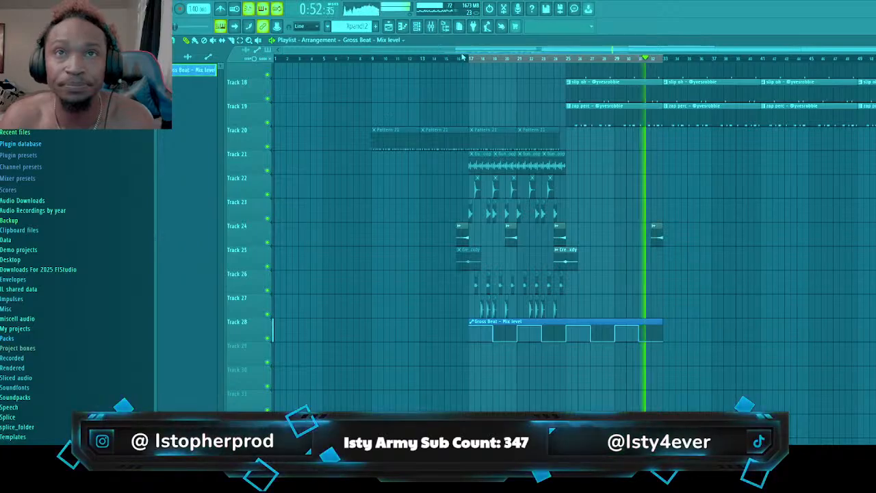
Clear the loop selection and play from bar 17, checking the gated melody against the other tracks and mixer levels
left_click(463, 58)
scroll(512, 241, "up", 4)
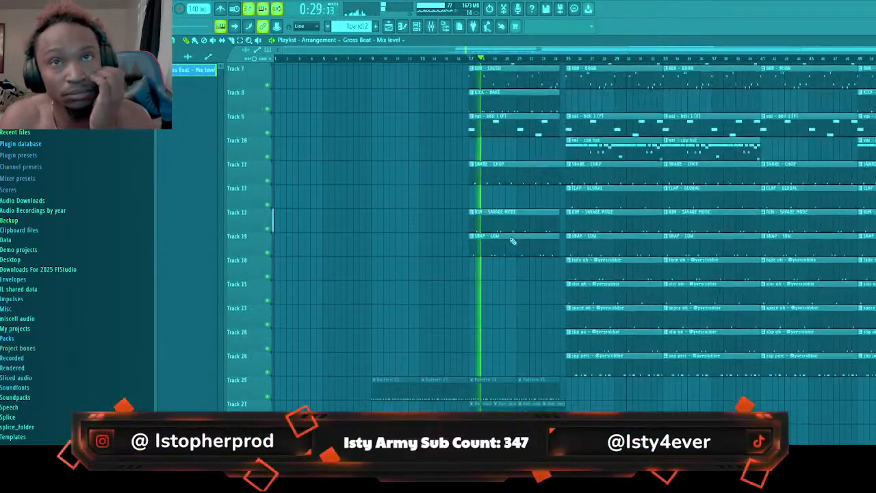
scroll(512, 241, "up", 3)
scroll(539, 232, "down", 2)
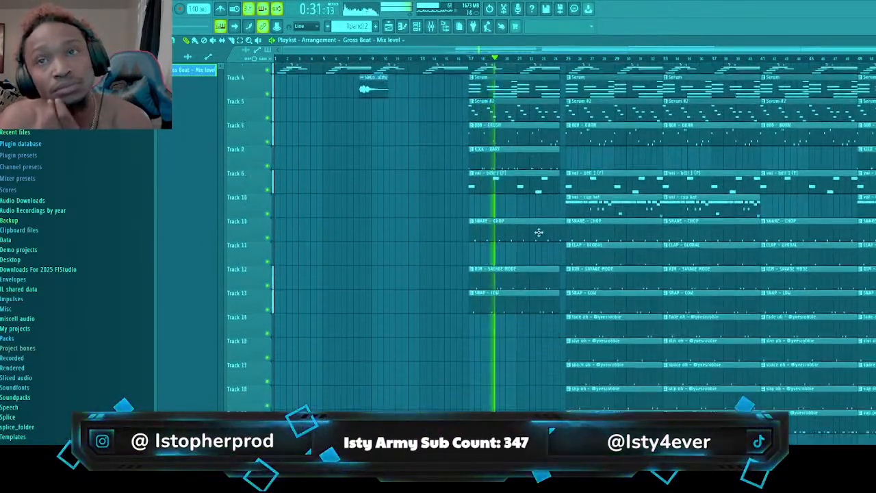
scroll(539, 233, "down", 5)
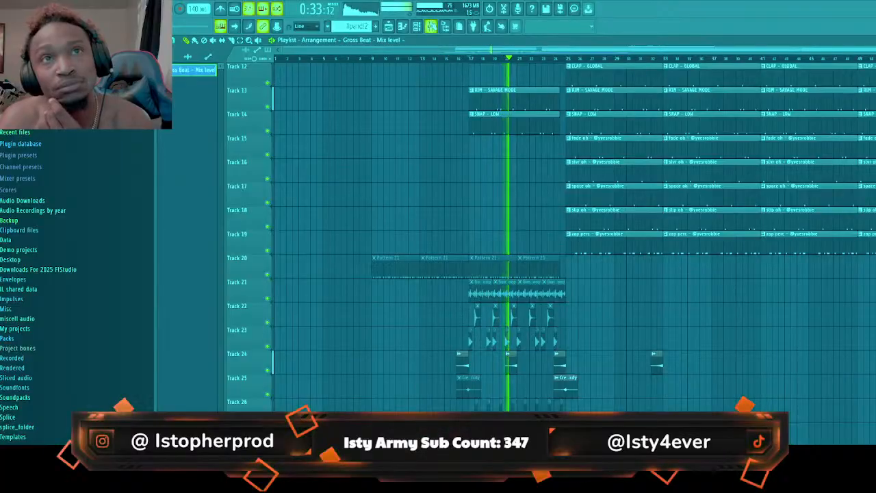
key("F9")
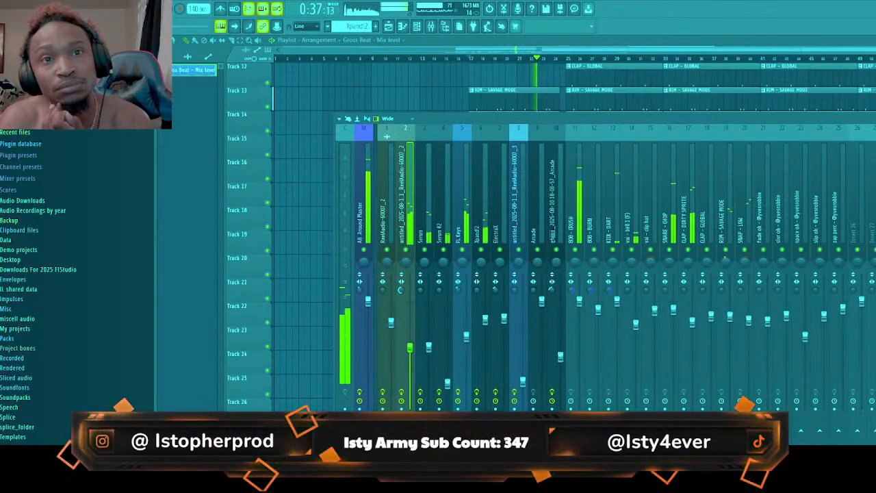
left_click(497, 41)
scroll(377, 183, "up", 5)
scroll(380, 185, "up", 4)
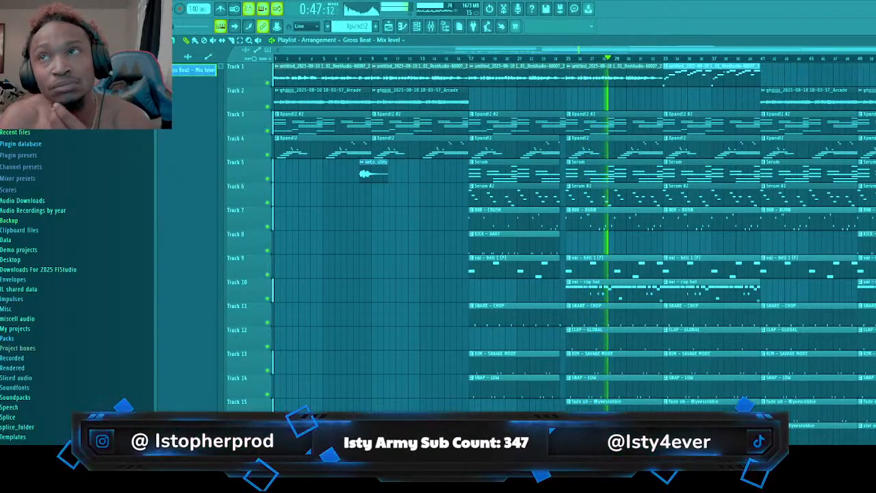
scroll(575, 233, "down", 1)
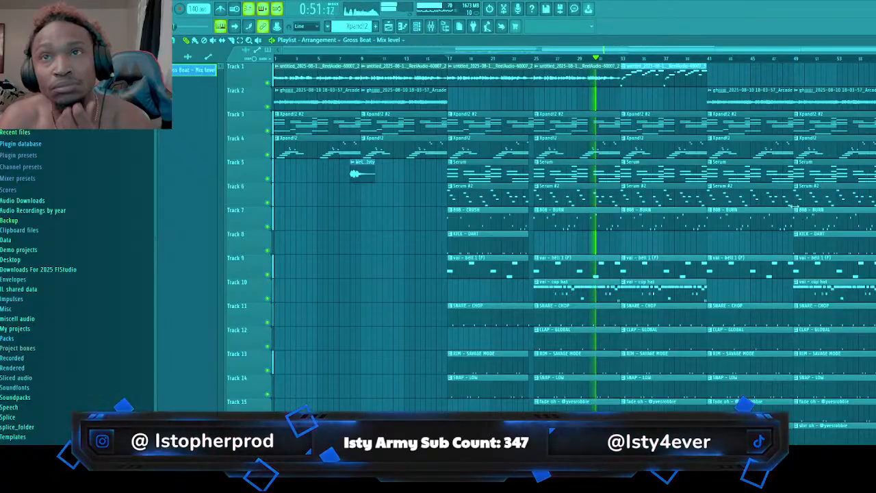
Examine the sliced ReelAudio pattern at bar 33 in the piano roll and return to the playlist
double_click(637, 76)
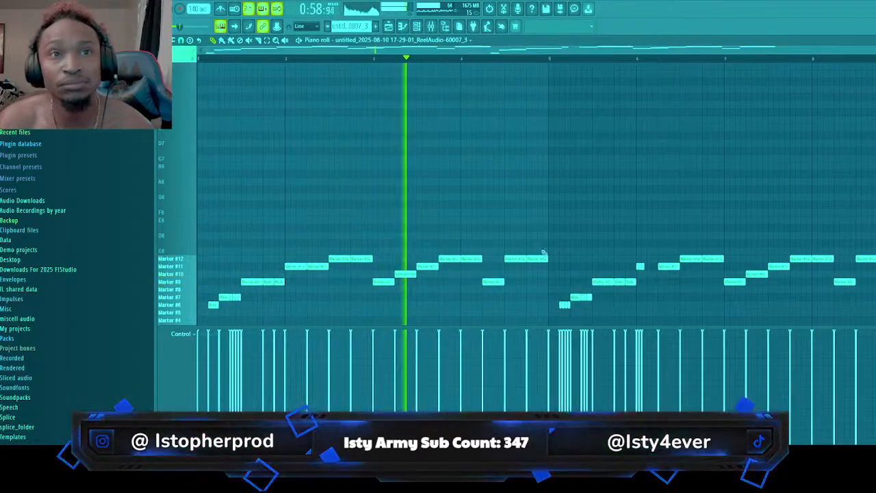
scroll(548, 254, "down", 3)
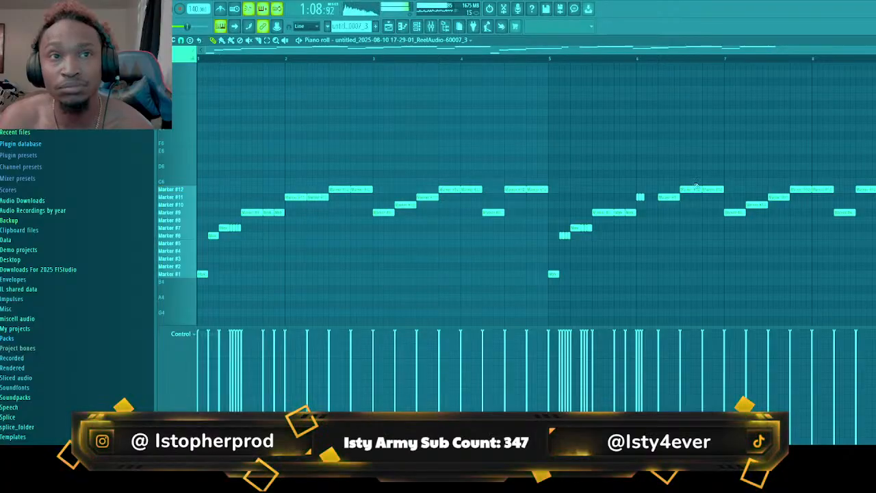
left_click(388, 26)
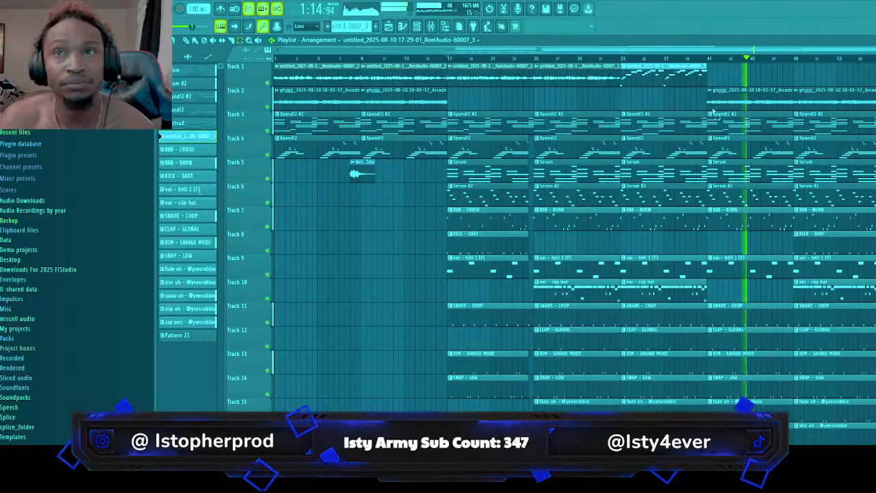
Copy the clips on all tracks from bars 33 through 40 to bar 57
left_click_drag(648, 77, 645, 413)
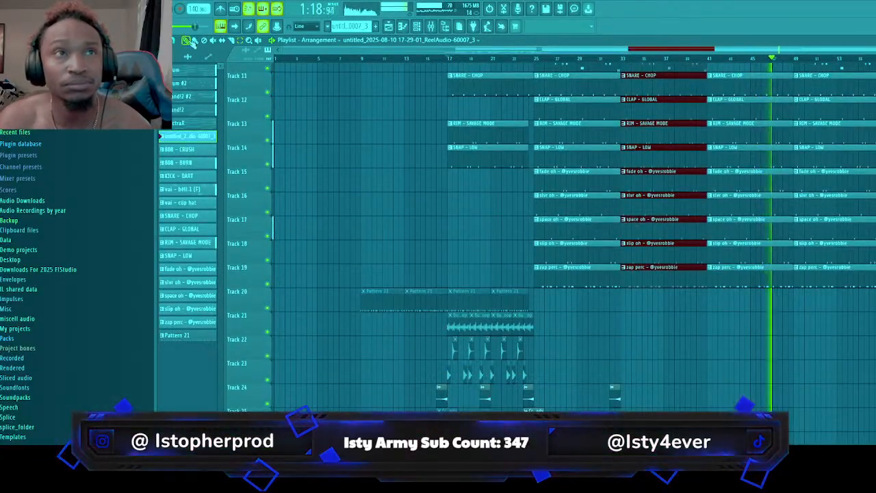
left_click_drag(644, 81, 875, 81)
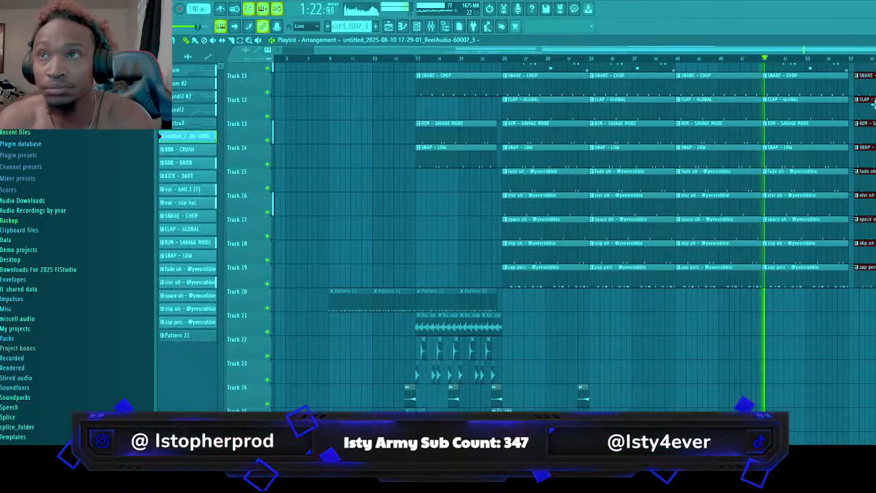
scroll(562, 257, "up", 5)
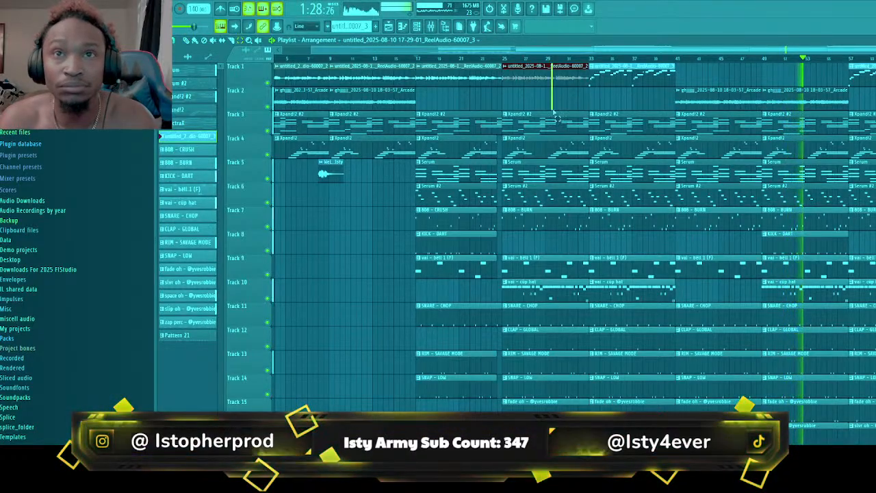
Split the Gross Beat mix level clip at bar 25 and copy all clips from bars 25 through 32 to the end of the arrangement
left_click_drag(555, 113, 584, 438)
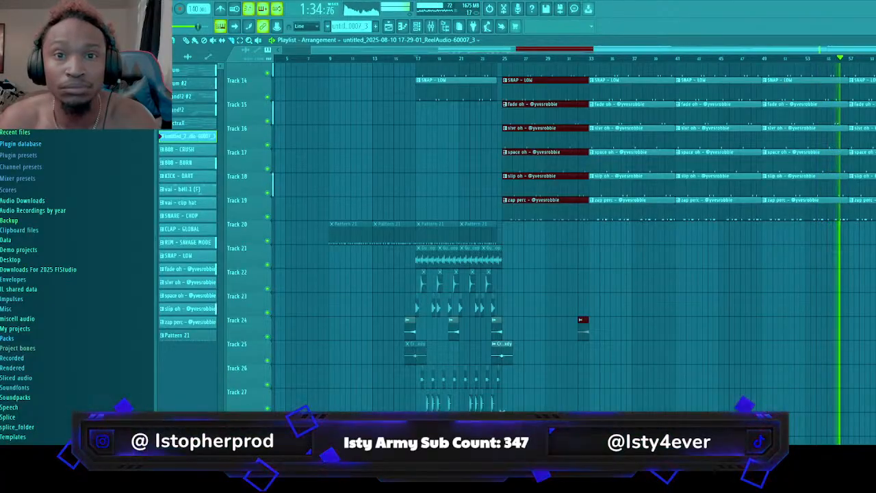
scroll(507, 374, "up", 4)
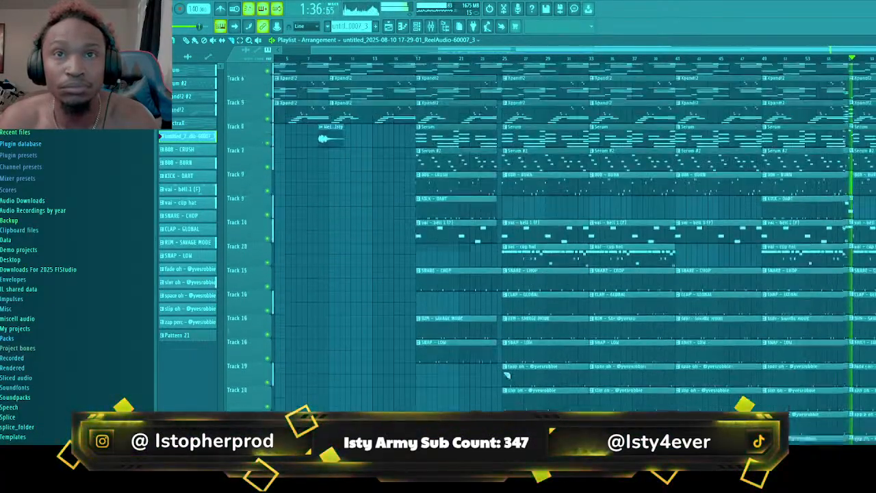
scroll(506, 374, "up", 1)
key("space")
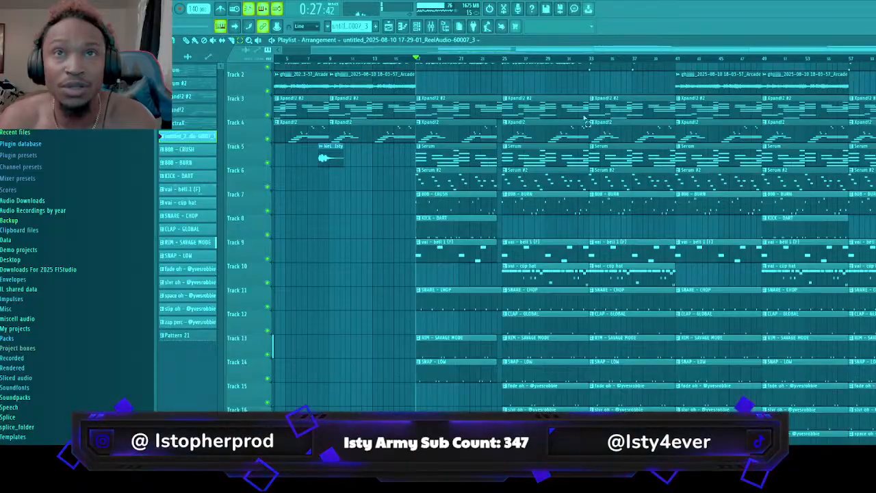
scroll(587, 122, "up", 1)
left_click_drag(540, 69, 586, 431)
scroll(558, 255, "up", 6)
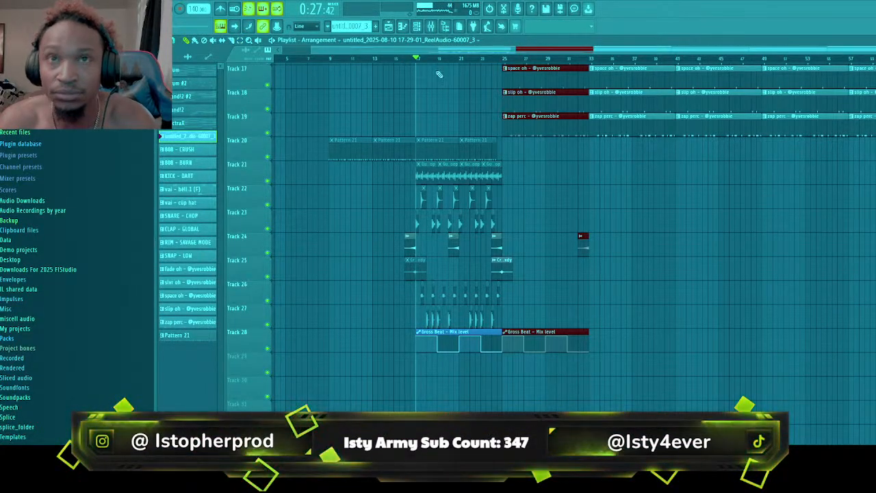
left_click_drag(520, 104, 875, 115)
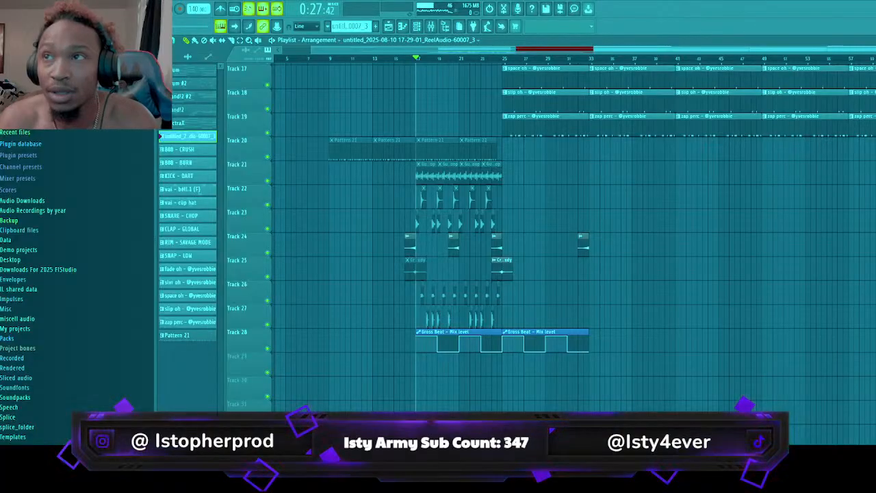
Delete the SNAP - LOW clips at bars 33 and 57 and the open-hat clips on tracks 16 and 18 at bars 33 and 49
scroll(862, 237, "up", 8)
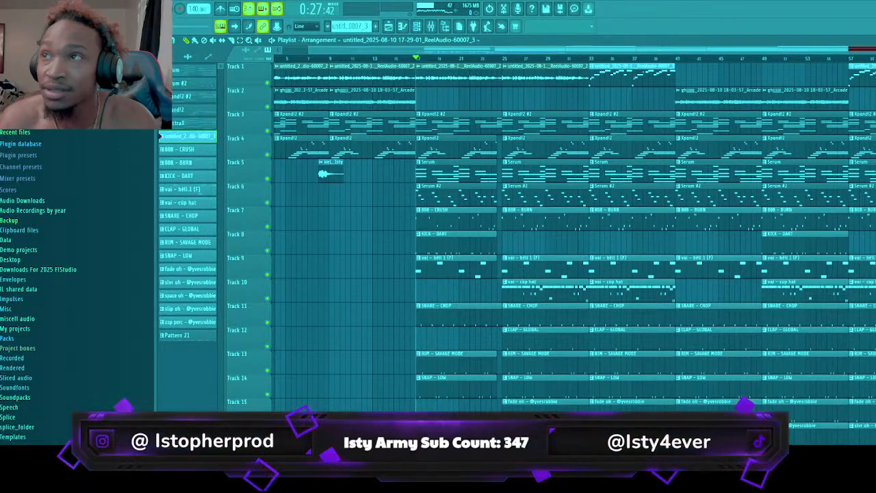
scroll(559, 244, "down", 1)
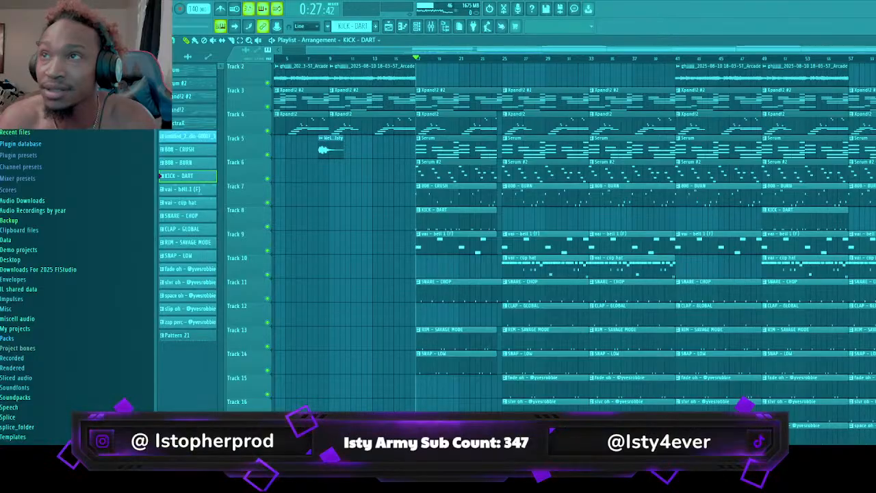
scroll(559, 237, "down", 1)
scroll(559, 238, "down", 3)
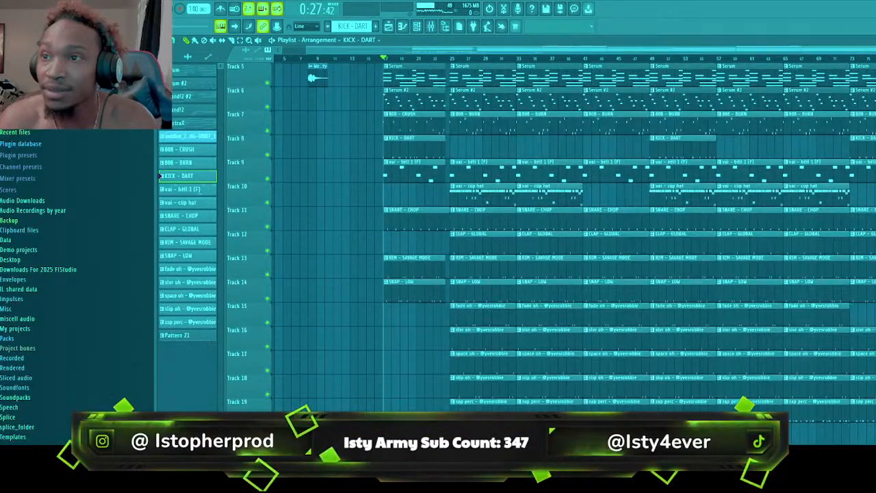
right_click(685, 341)
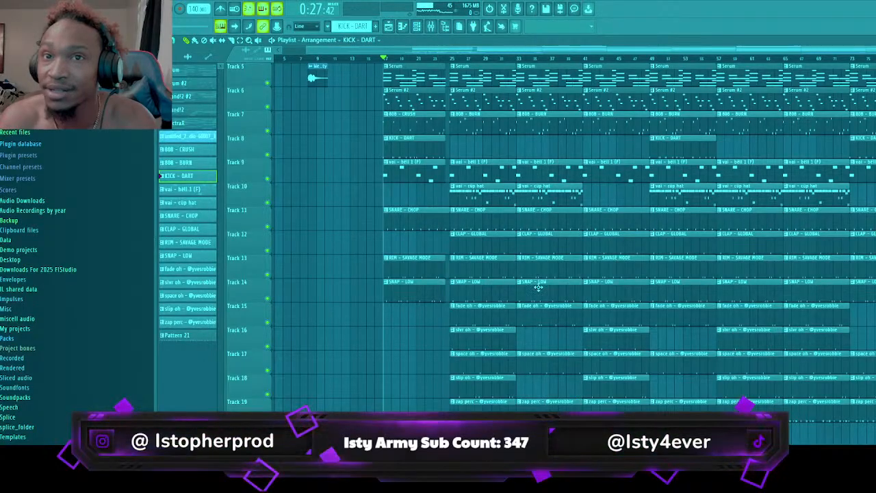
right_click(743, 293)
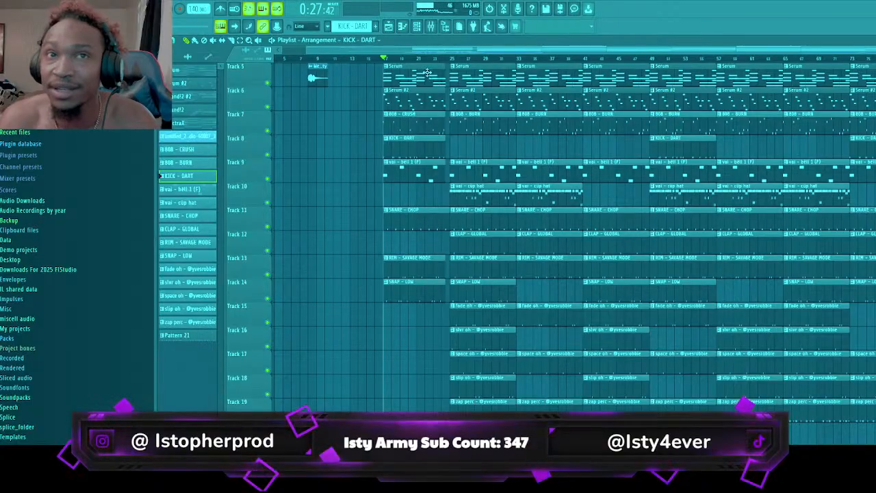
Play the arrangement from bar 17 to bar 65 to check the thinned percussion and the repeated melody sections, and stop playback
key("space")
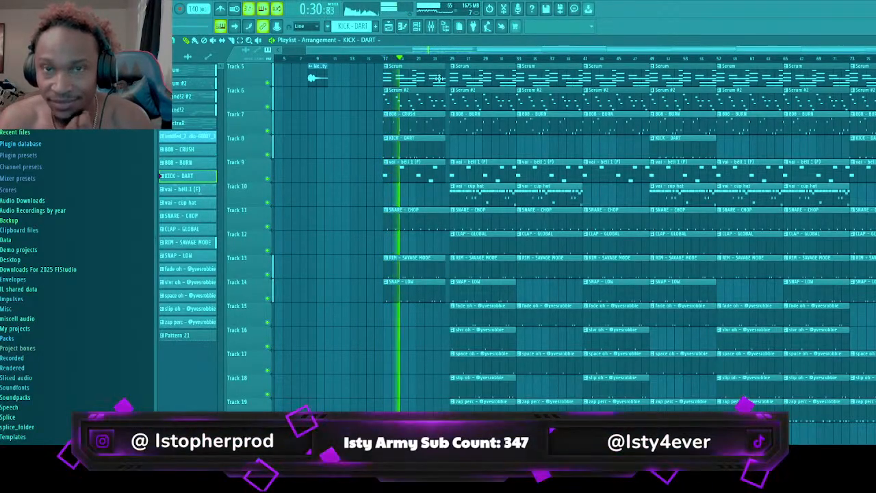
scroll(438, 79, "up", 4)
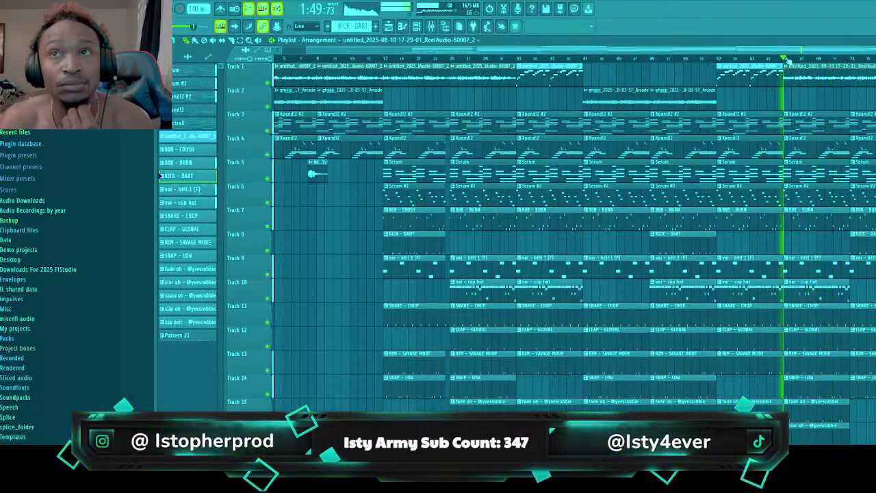
key("space")
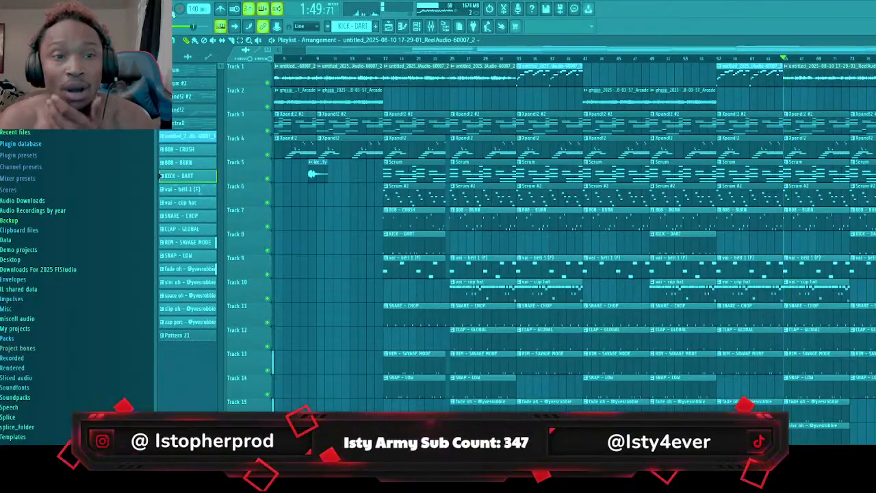
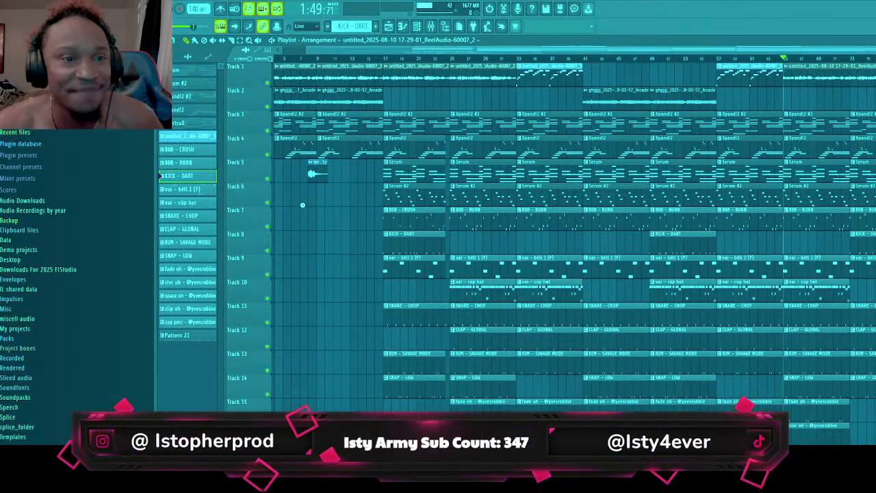
Open the vocal-loop project and play its arrangement with the channel rack shown to examine its Pattern 1 parts, and stop playback
key("ctrl+n")
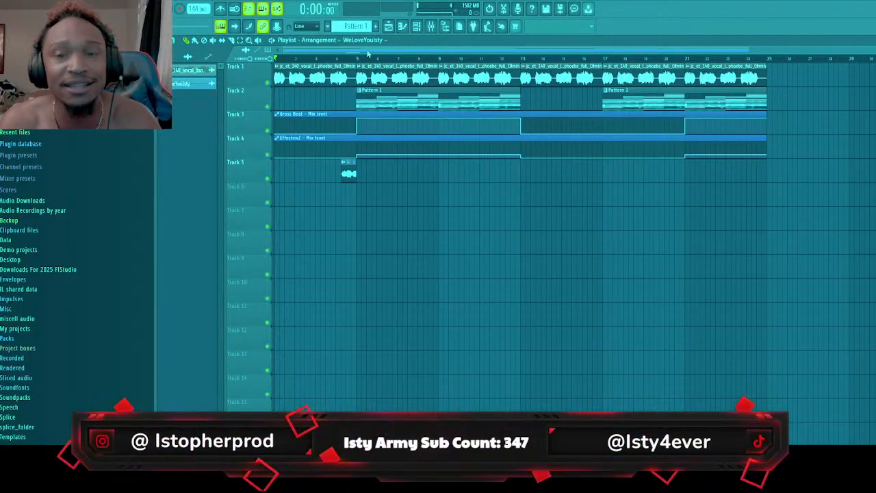
key("space")
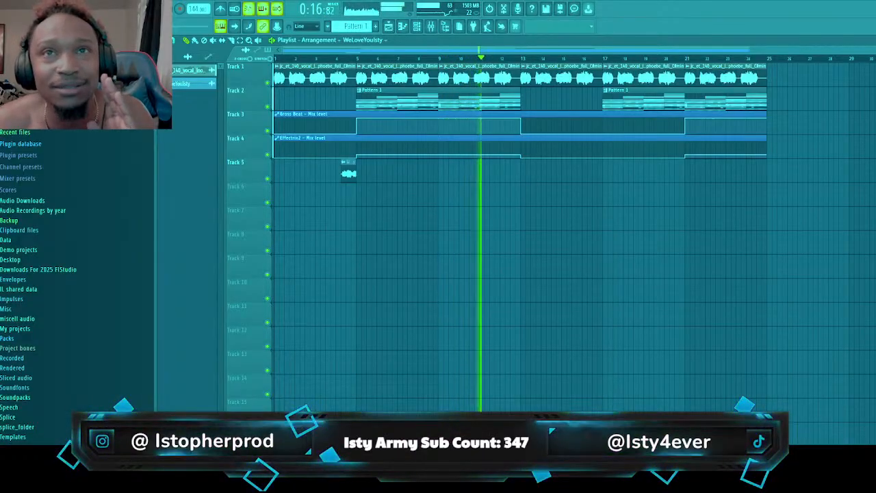
left_click(418, 27)
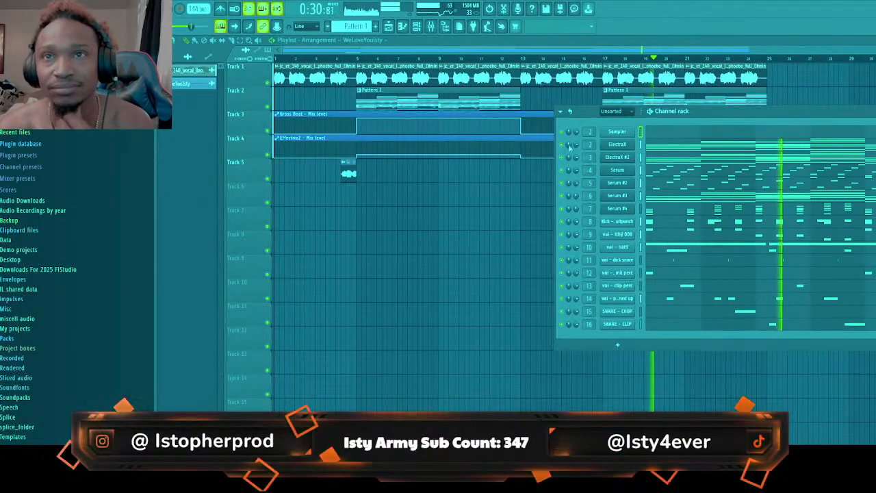
left_click_drag(718, 114, 633, 85)
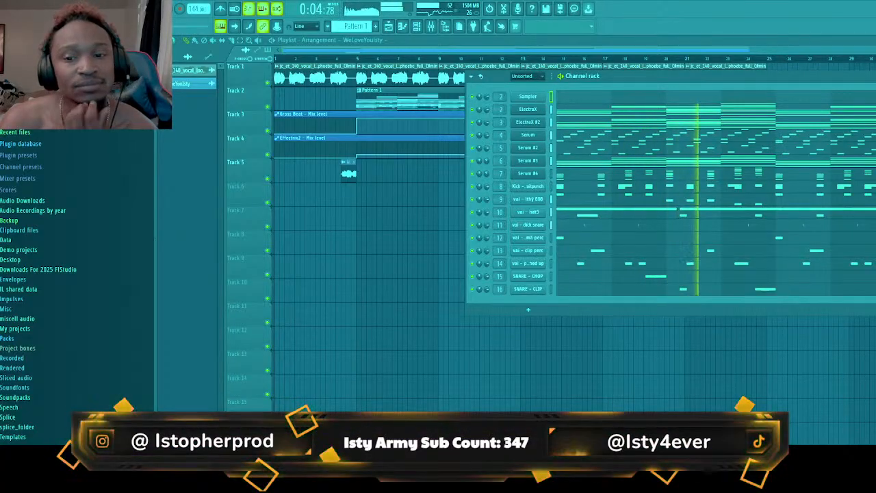
key("space")
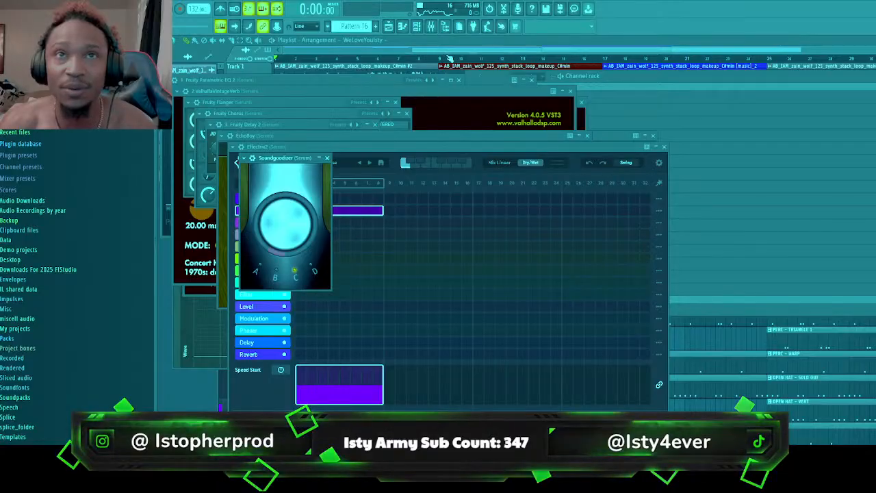
Close the plugin windows of the synth-stack project and play its arrangement, checking all tracks and the mixer levels, and replay from just before bar 17
key("F12")
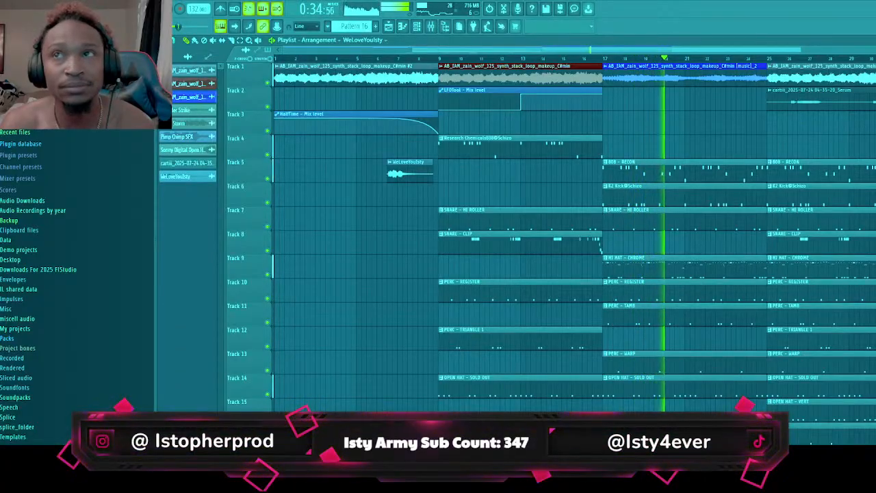
scroll(575, 50, "down", 1)
scroll(534, 233, "down", 8)
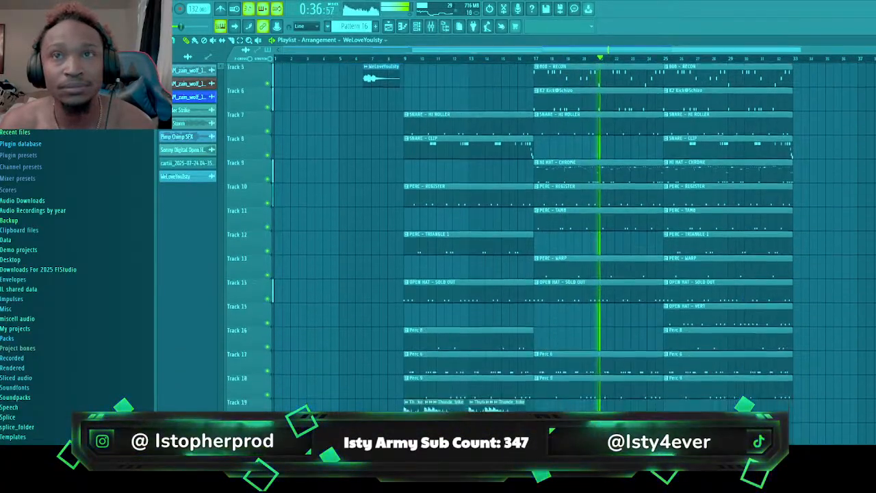
scroll(785, 129, "up", 8)
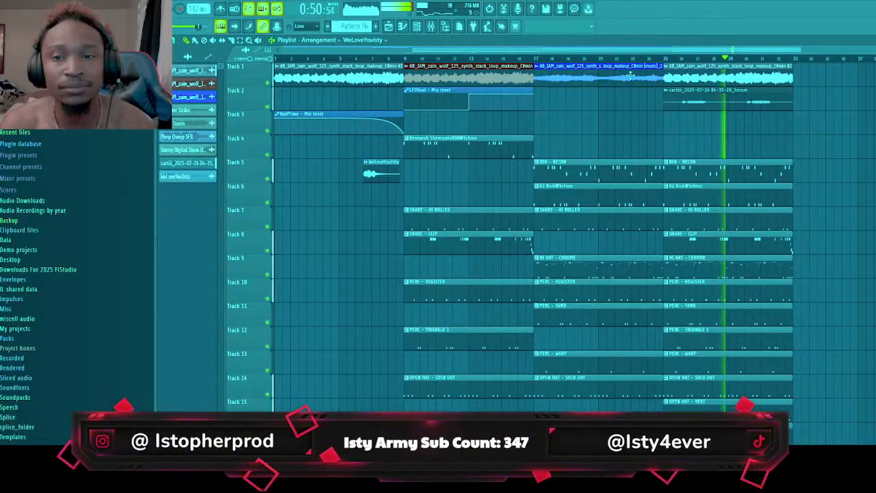
left_click(431, 26)
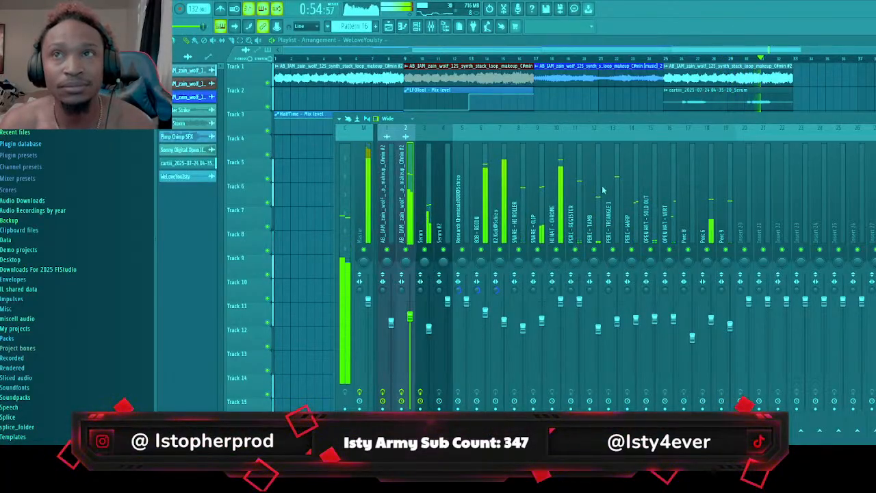
left_click(527, 59)
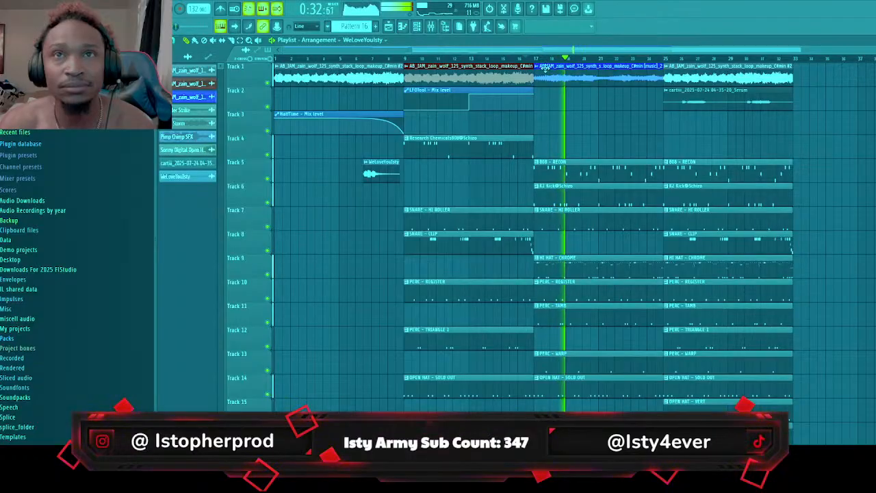
In the Parametric EQ 2 on mixer track 2 for the bar 17 synth loop, raise the high-cut frequency and boost the upper band
double_click(552, 76)
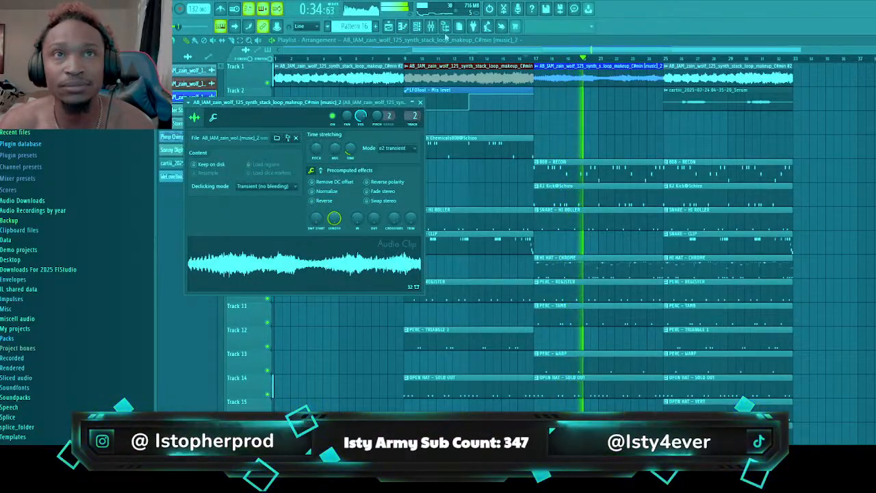
key("F9")
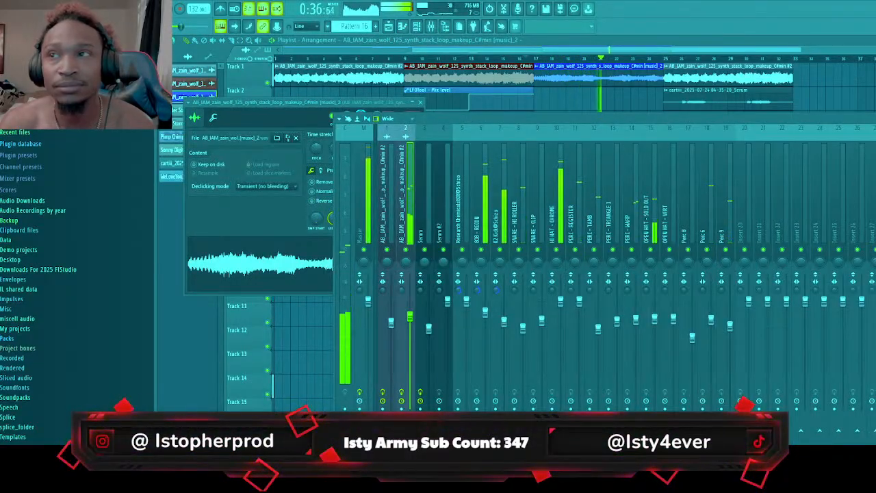
left_click(875, 155)
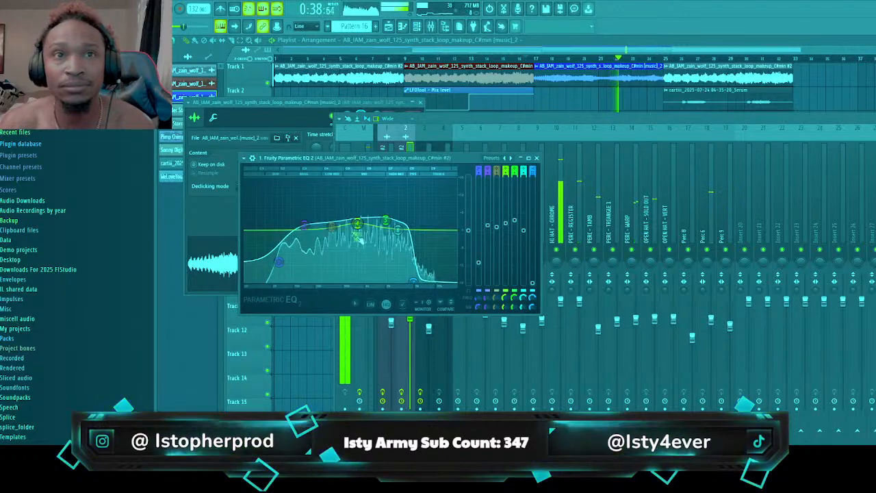
left_click_drag(413, 281, 441, 282)
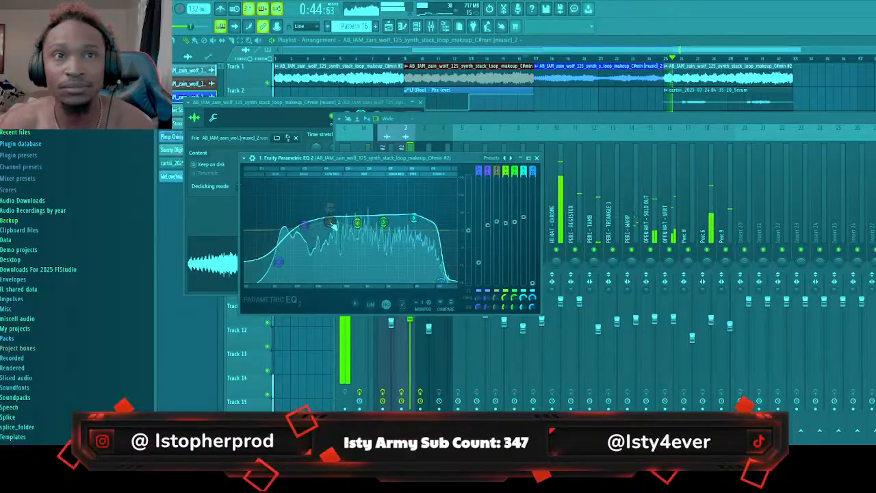
left_click(510, 130)
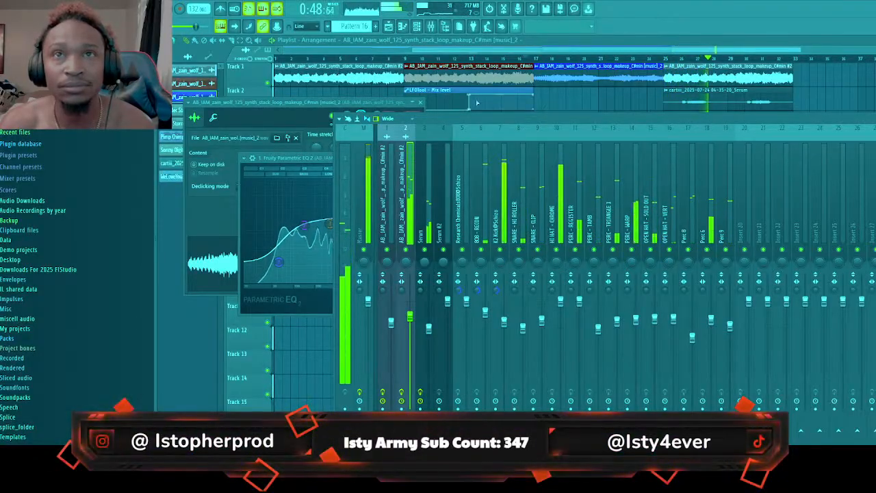
Replay from just before bar 17 and lower the mixer faders of PERC - REGISTER, PERC - TRIANGLE 1, HI HAT - CHROME and both synth loop tracks
left_click(520, 59)
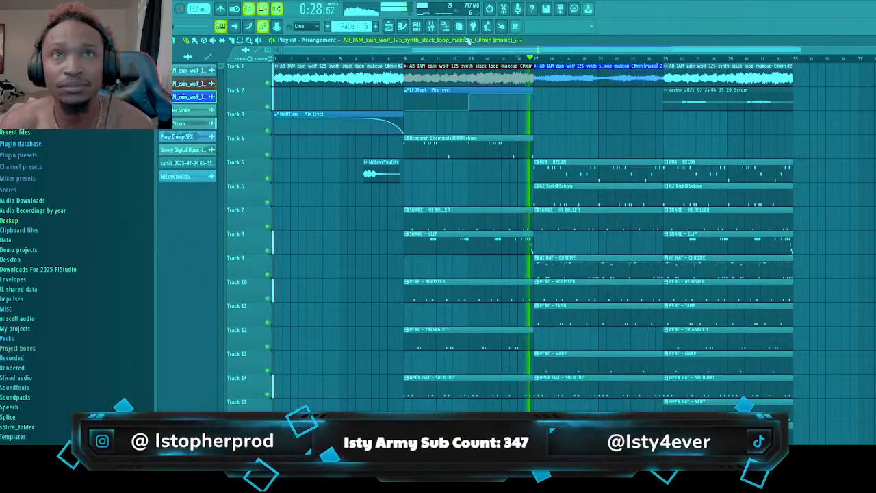
key("F9")
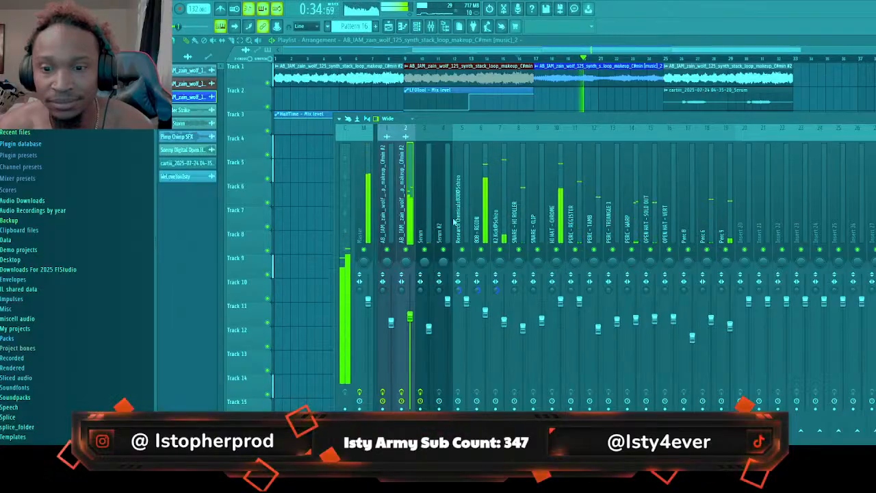
left_click(562, 46)
scroll(626, 205, "down", 5)
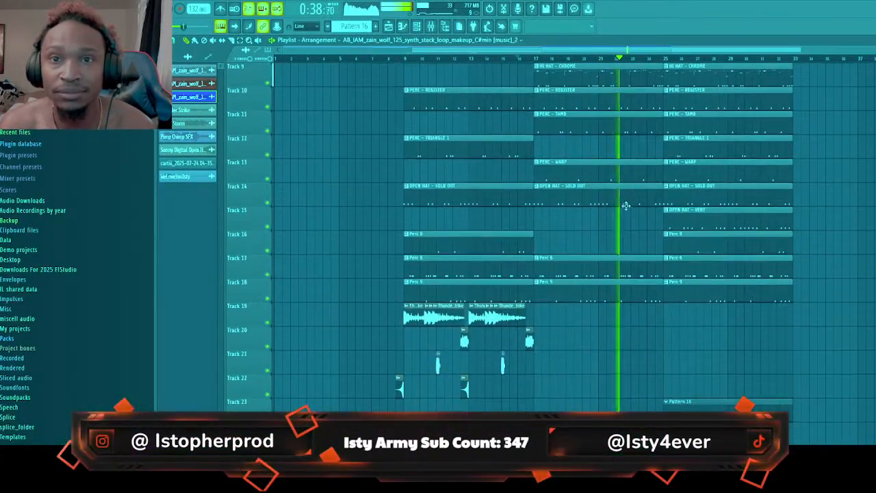
key("F9")
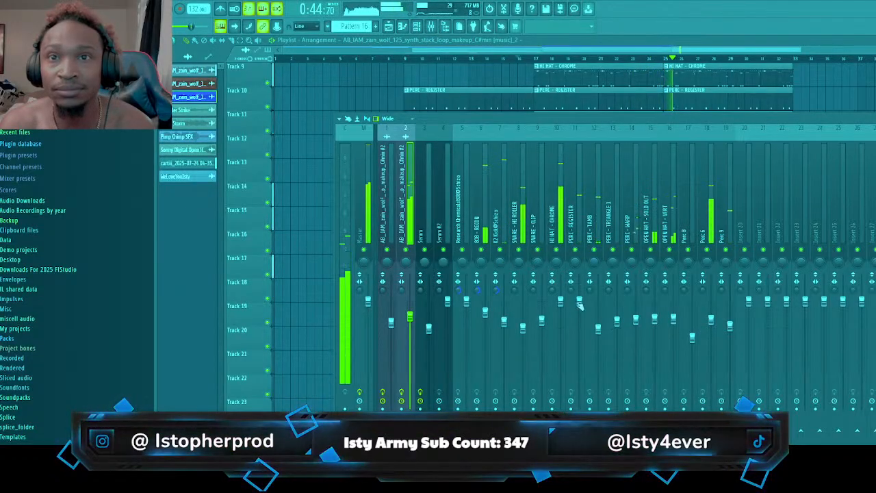
left_click_drag(579, 302, 617, 336)
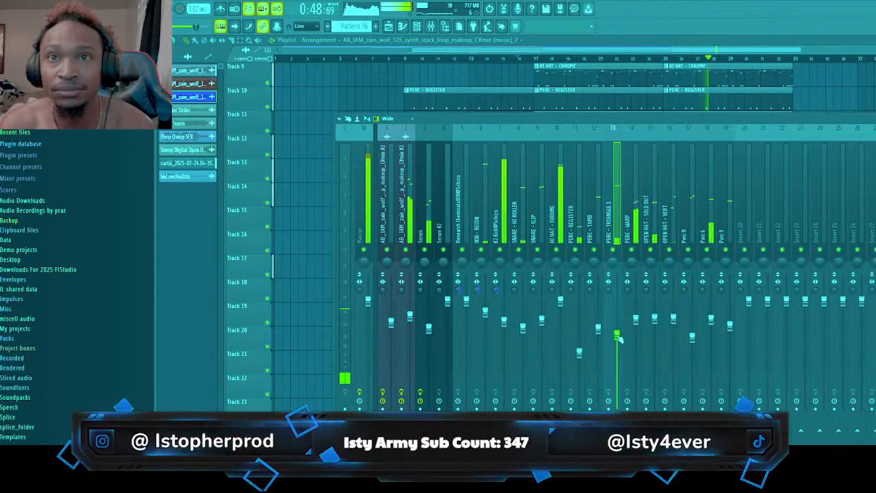
left_click_drag(560, 300, 560, 309)
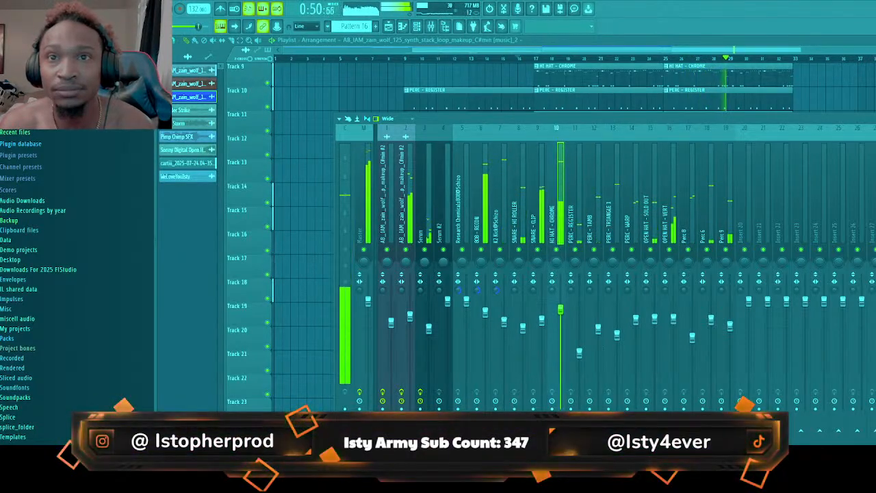
left_click_drag(409, 315, 410, 326)
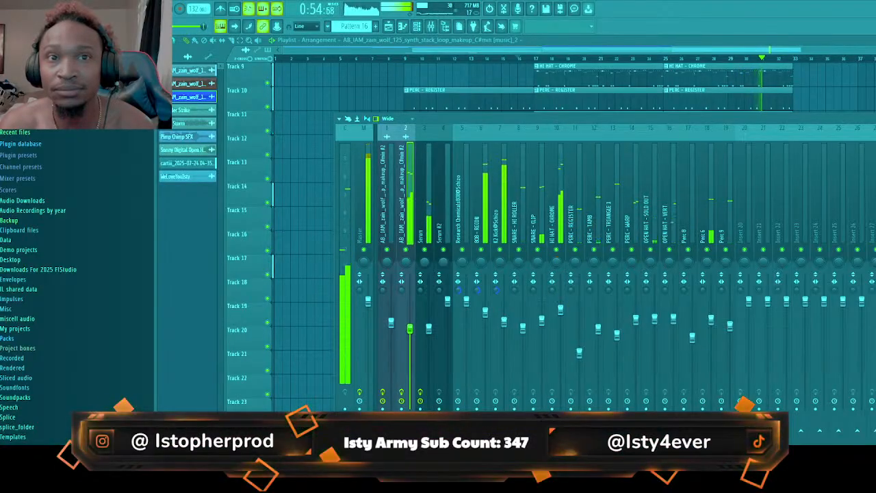
left_click_drag(391, 322, 391, 327)
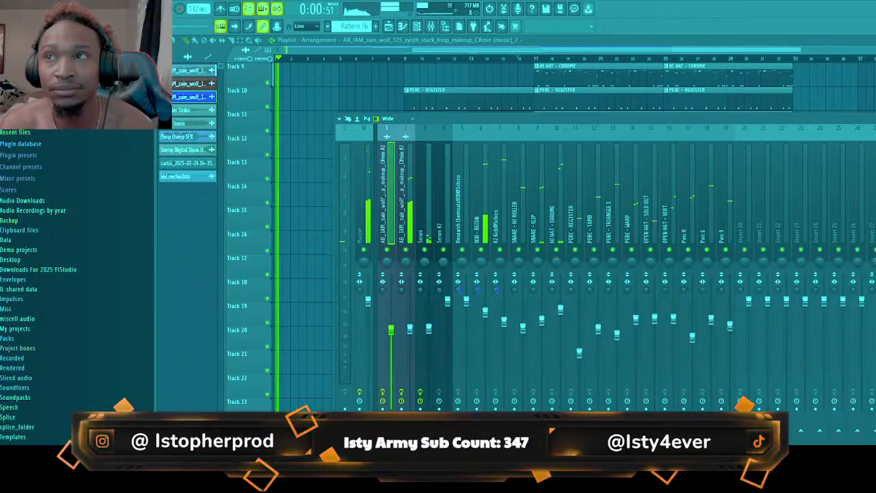
In the Parametric EQ 2 on mixer track 1, lower the low-cut frequency and slightly boost the middle bands
left_click(874, 157)
left_click_drag(245, 247, 238, 247)
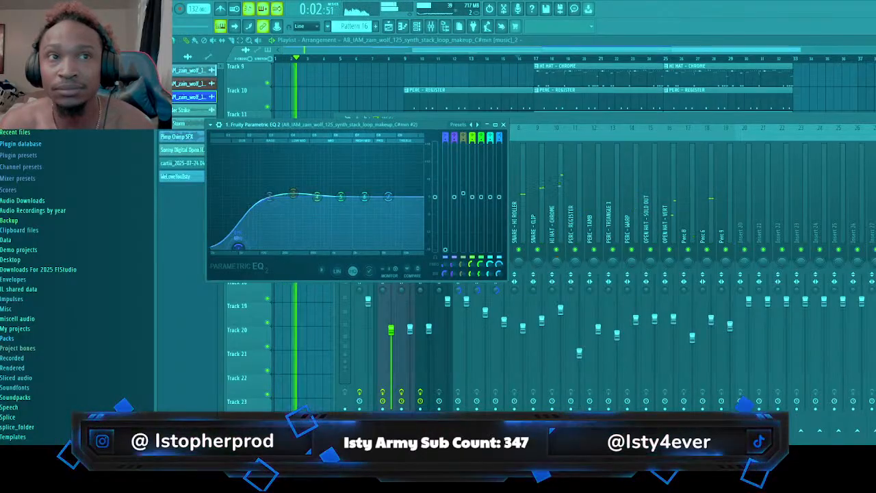
left_click_drag(317, 196, 347, 192)
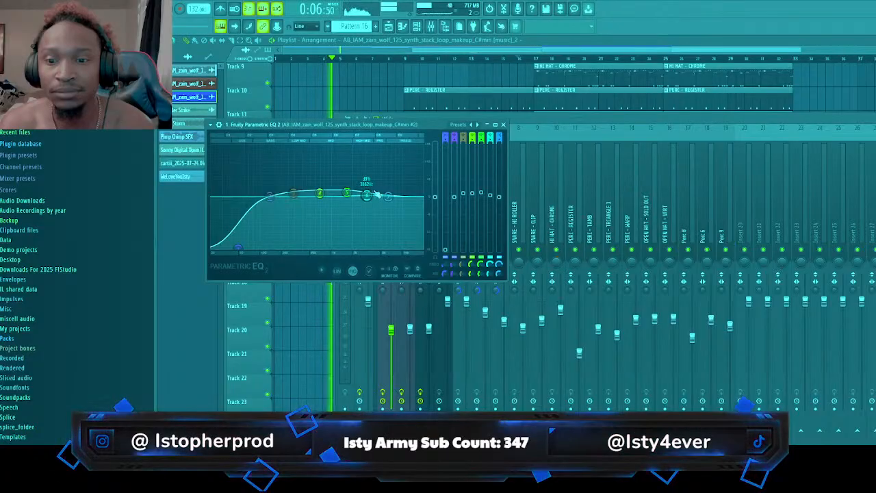
left_click(530, 119)
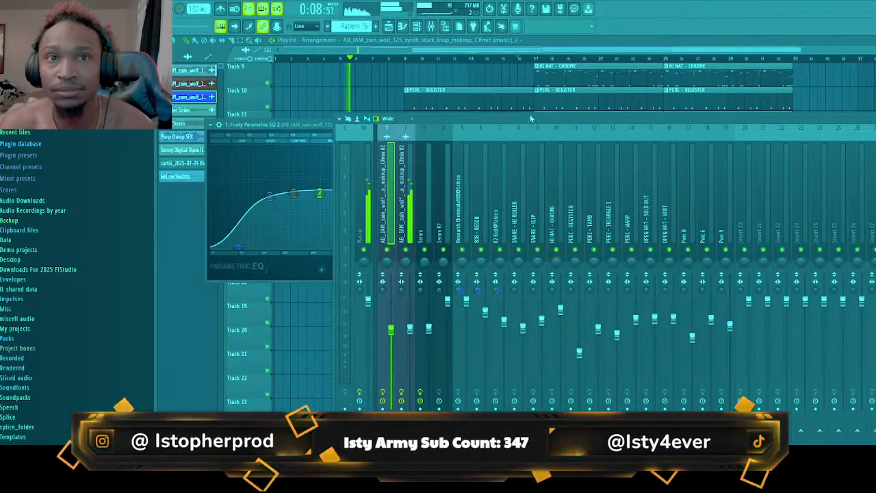
left_click(415, 326)
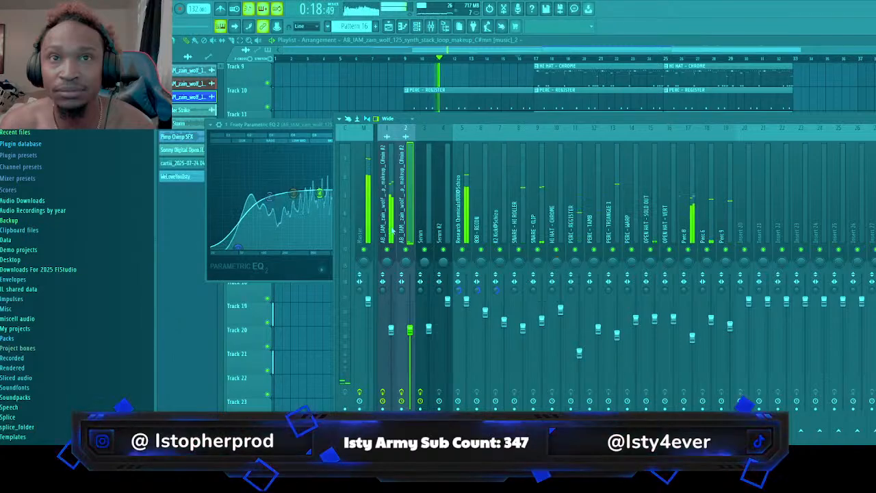
Add a Parametric EQ 2 to the Research Chemicals808@Schizo mixer track and boost its three lowest bands
left_click(470, 218)
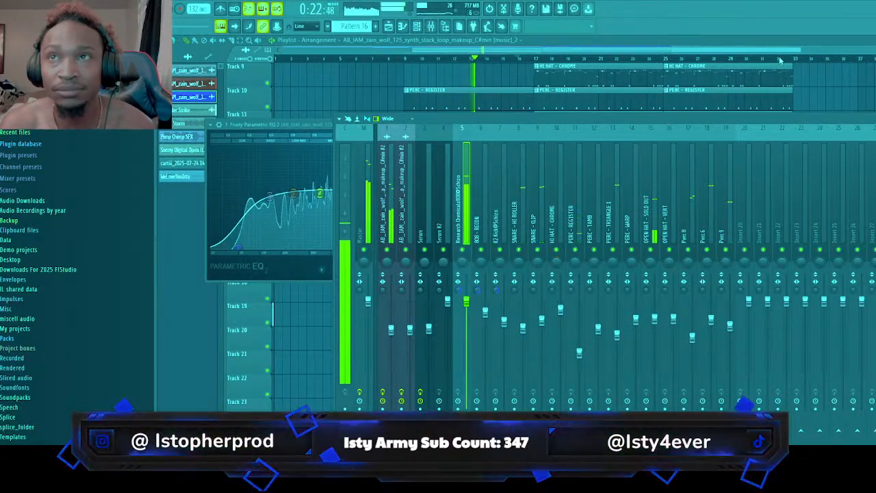
left_click(719, 101)
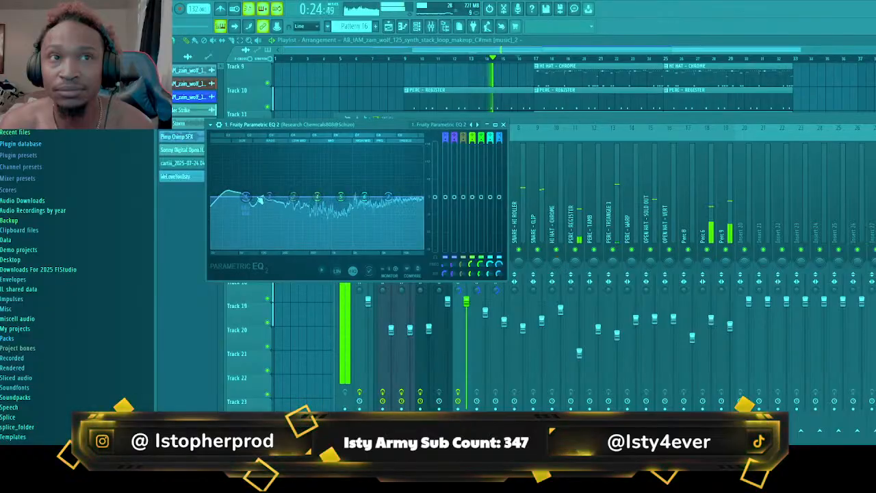
mouse_move(247, 198)
left_mouse_down()
mouse_move(265, 191)
mouse_move(240, 195)
left_mouse_up()
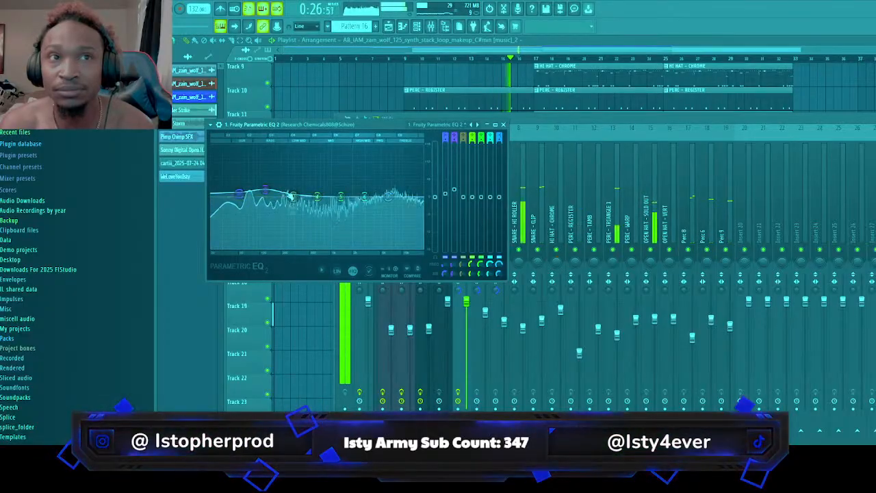
left_click_drag(294, 197, 261, 187)
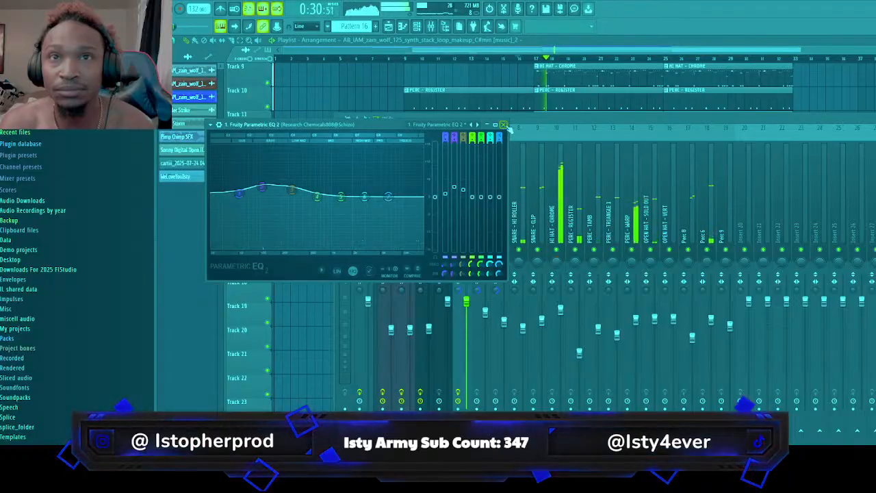
left_click(503, 124)
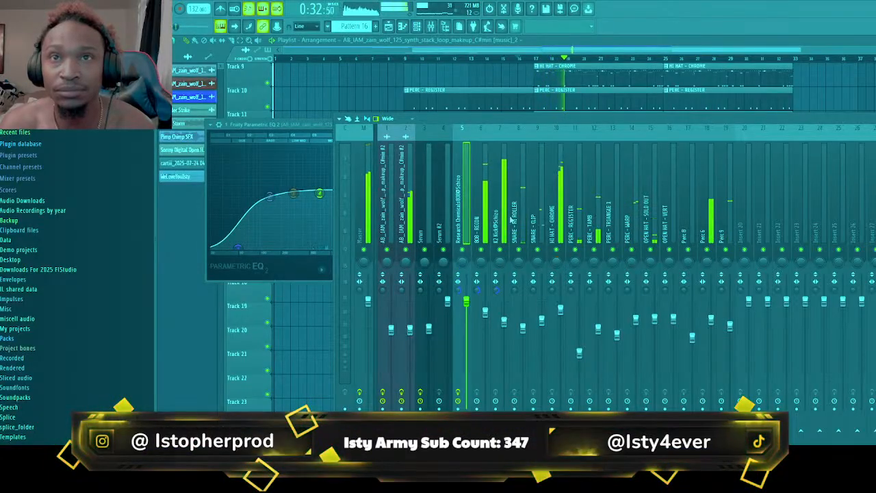
Place another Research Chemicals808@Schizo pattern clip on track 4 at bar 17
left_click(560, 50)
scroll(561, 111, "up", 4)
scroll(563, 110, "up", 2)
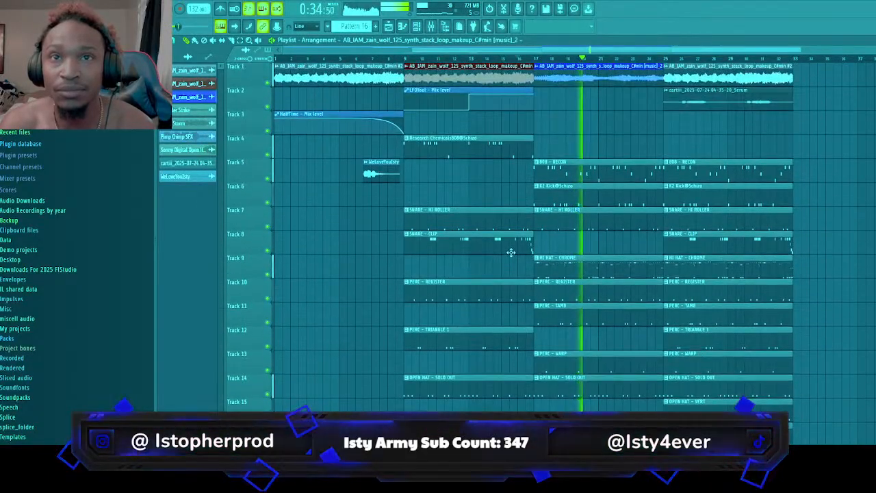
left_click(527, 152)
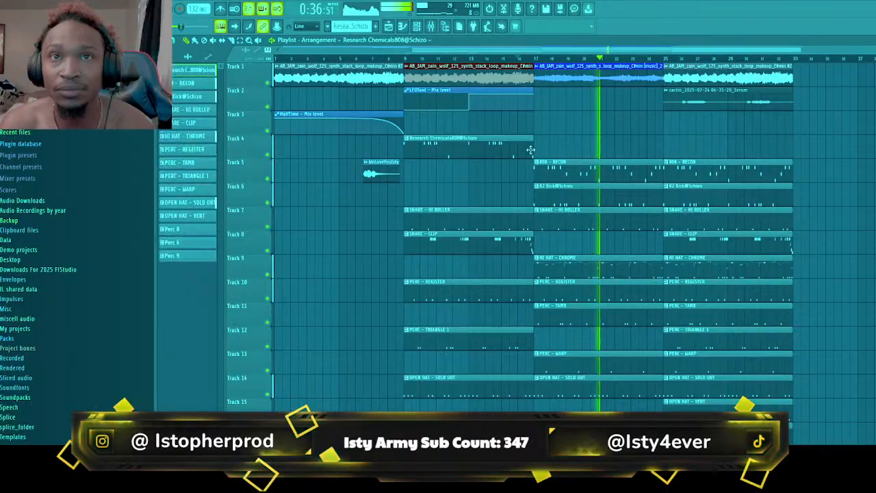
left_click(539, 149)
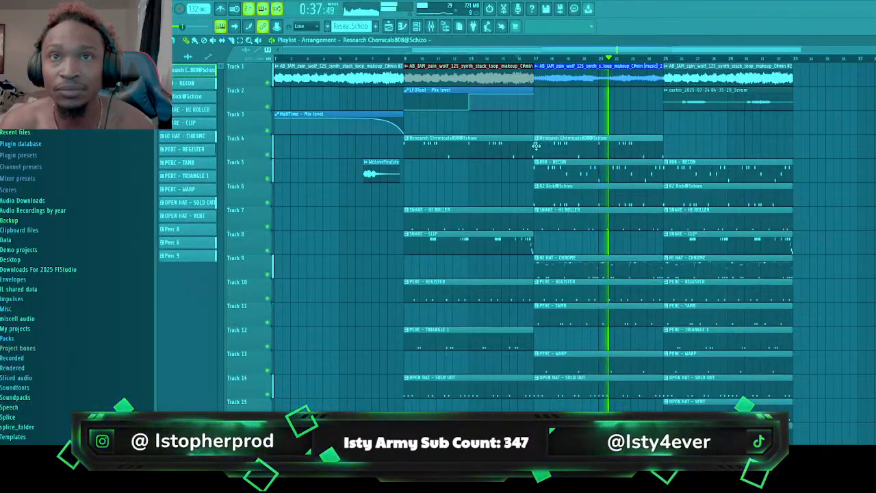
Place a Research Chemicals808@Schizo clip on track 4 at bar 25 and lower that 808's mixer fader during playback
left_click(670, 149)
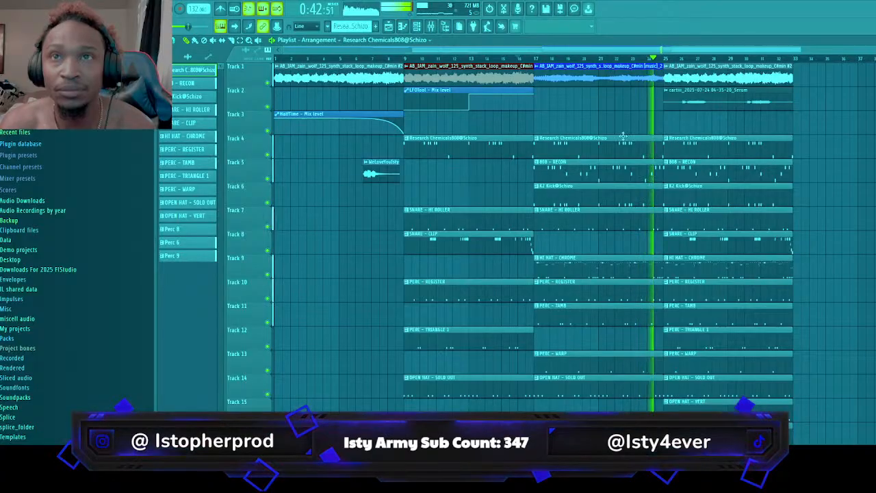
left_click(432, 27)
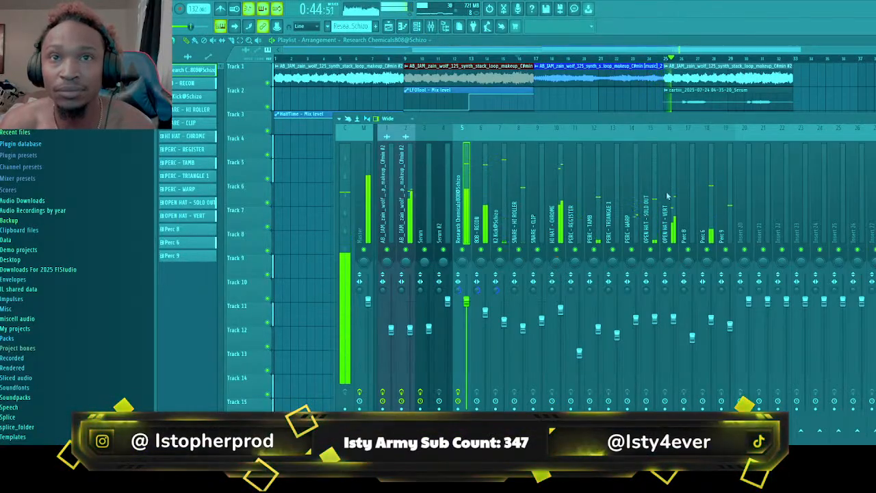
left_click_drag(466, 319, 466, 336)
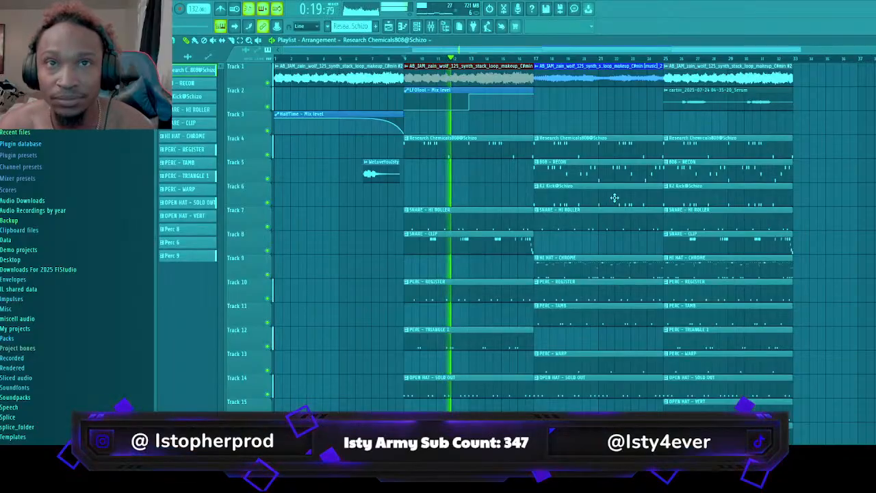
left_click(431, 26)
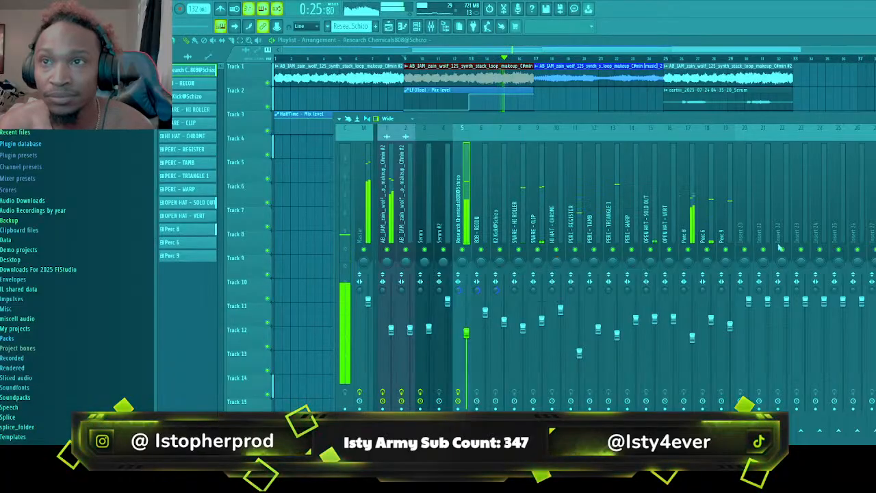
key("F9")
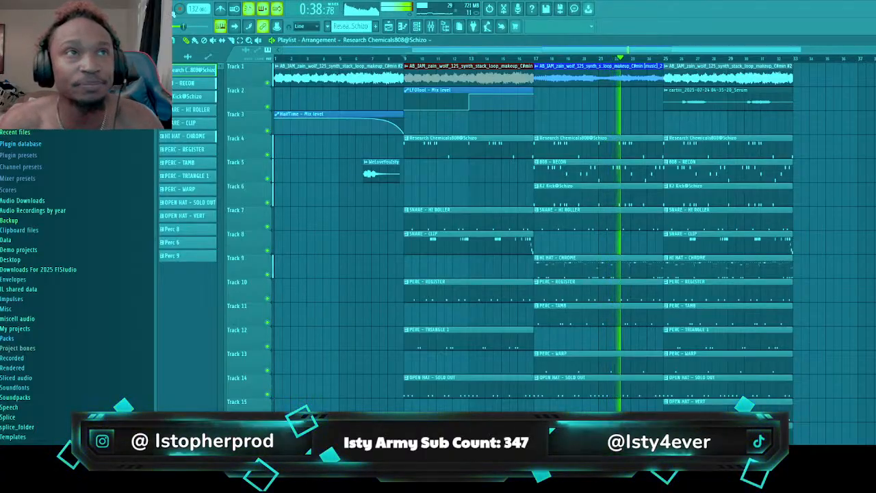
key("space")
key("Home")
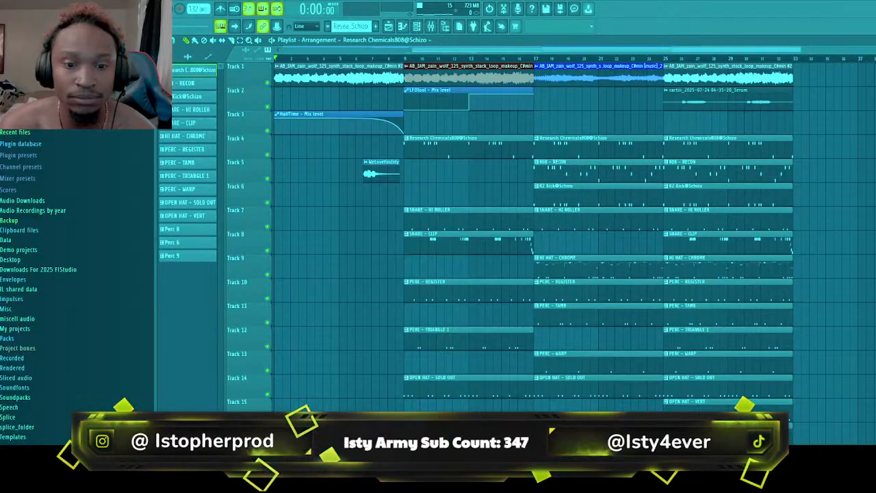
Switch to YouTube and seek the "Overcame" beat breakdown video back to the sample credit at about 0:19
key("alt+Tab")
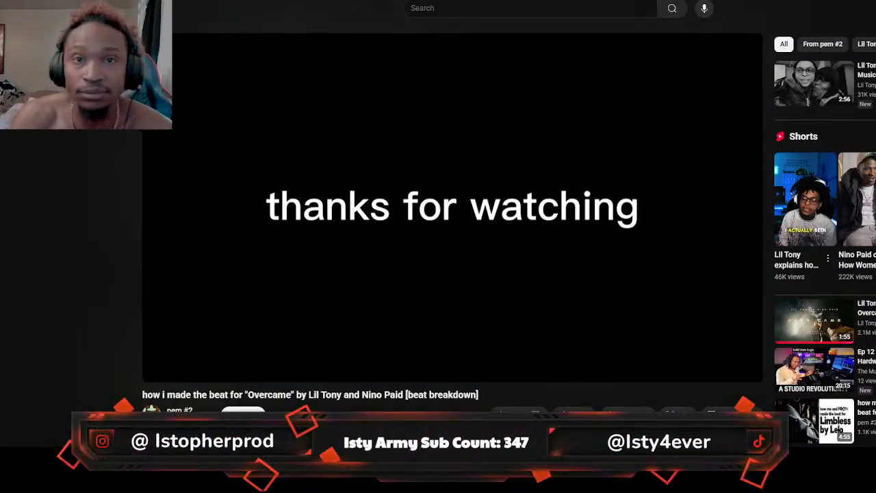
left_click(551, 252)
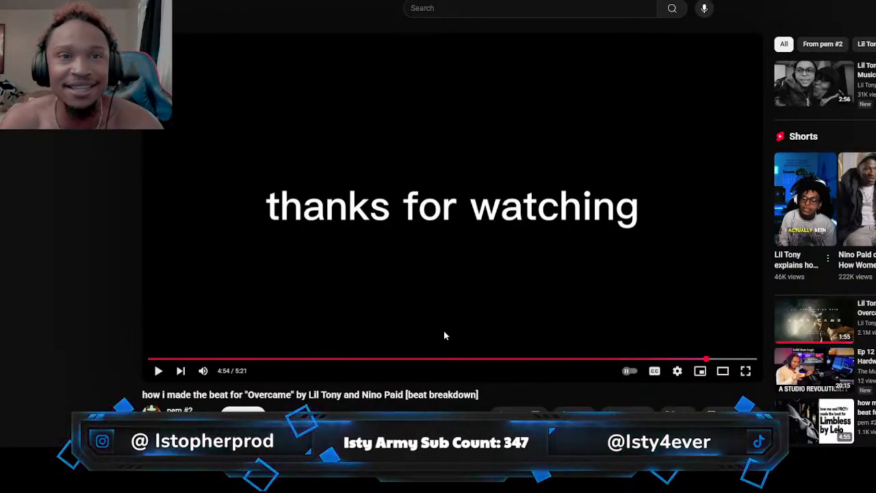
left_click(256, 361)
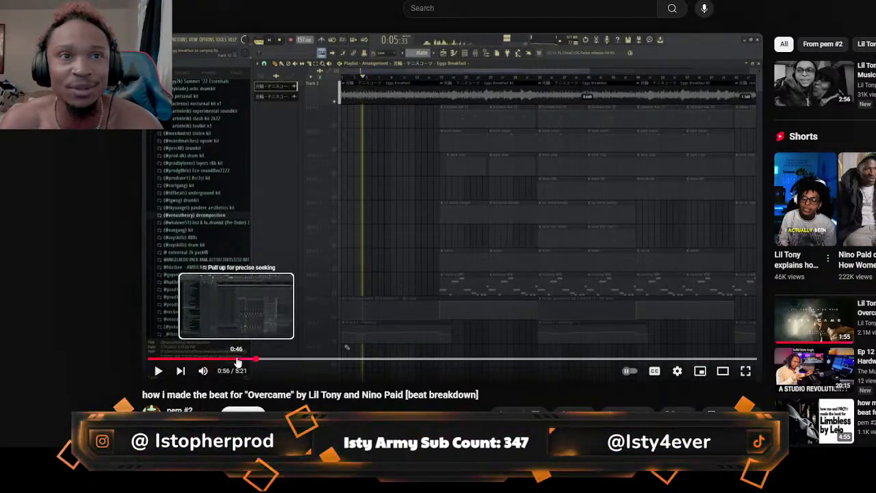
left_click(235, 361)
left_click(211, 361)
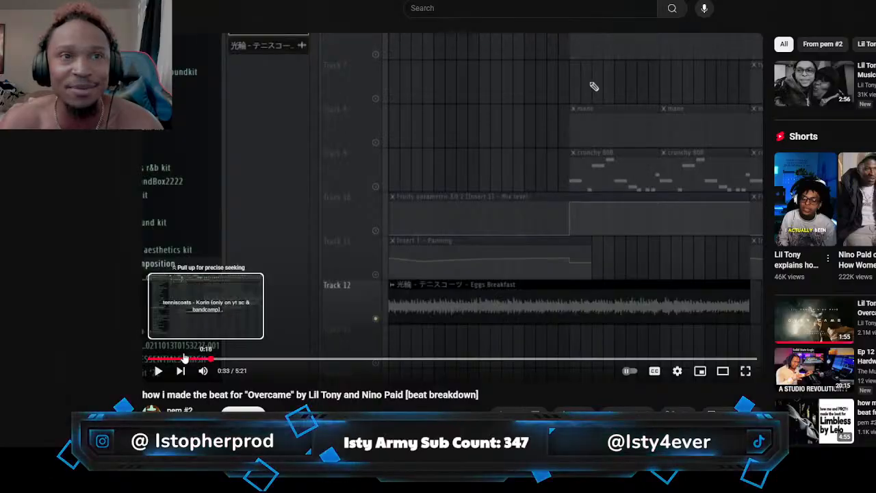
left_click(184, 359)
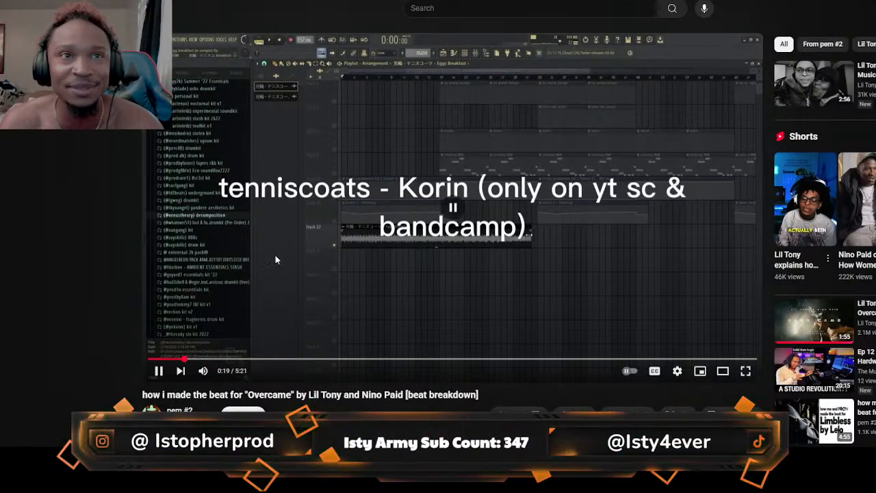
Search YouTube for "tenniscoats korin"
left_click(445, 6)
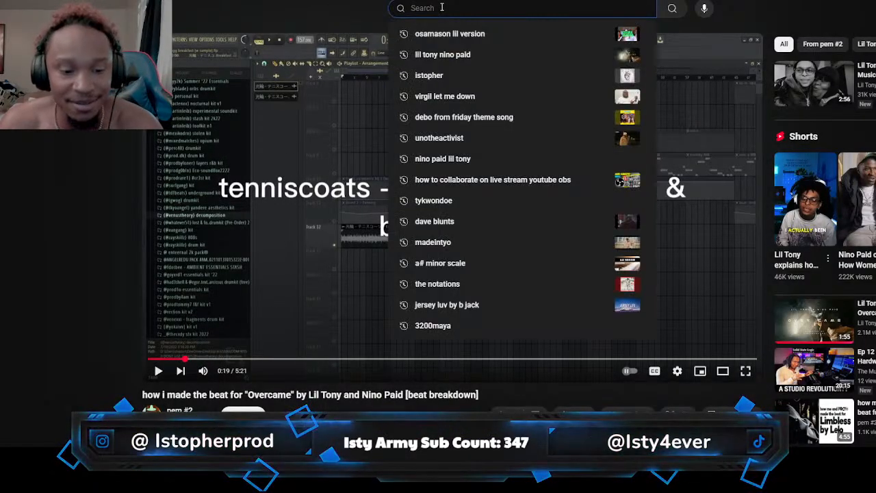
type("tenn")
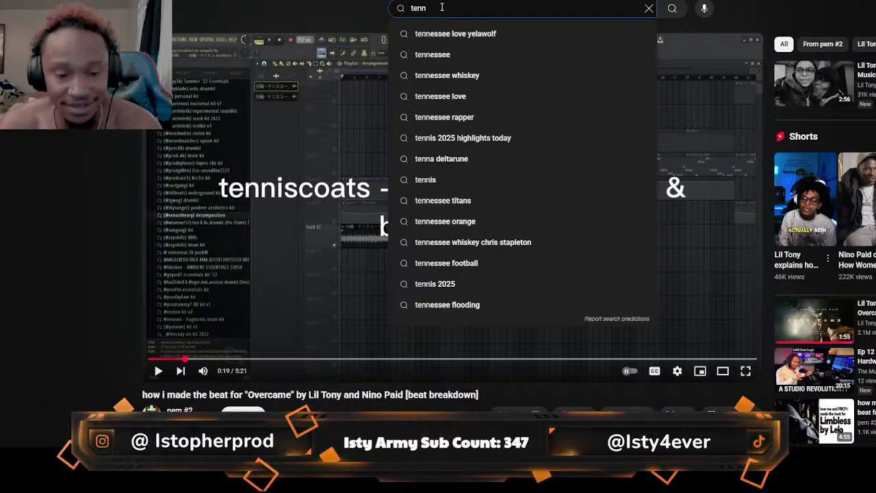
type("is")
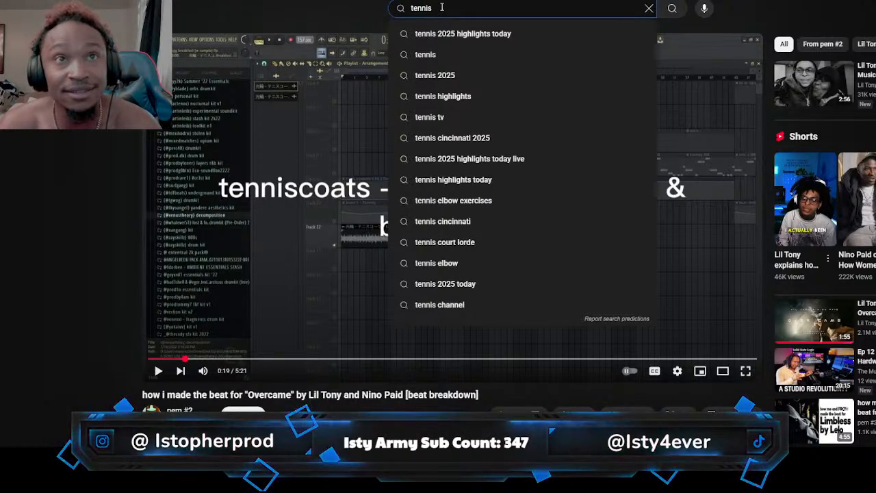
type("c")
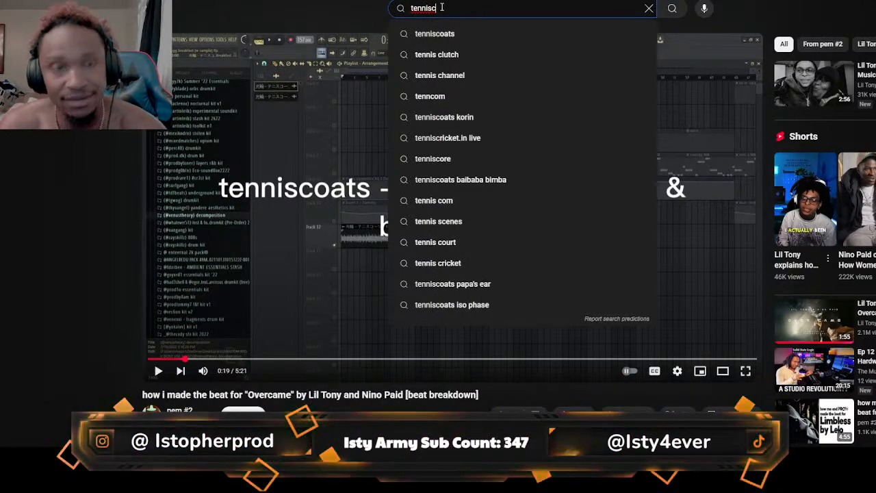
key("Down")
left_click(531, 30)
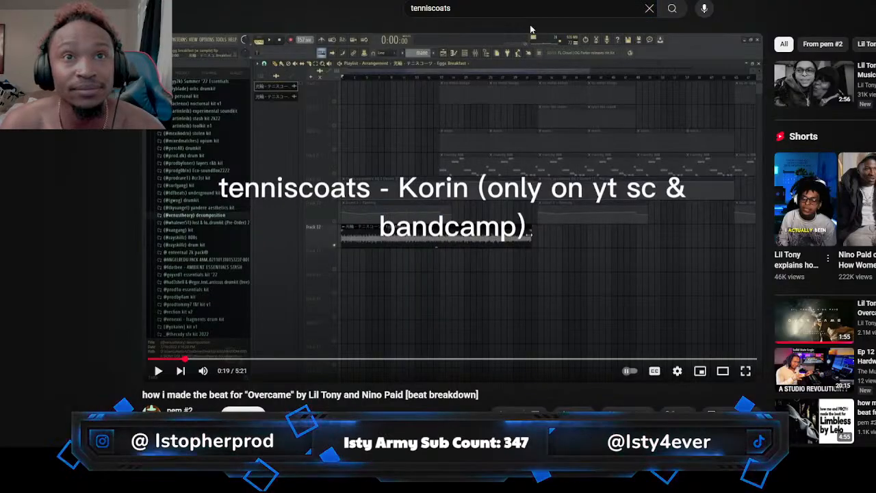
left_click(545, 7)
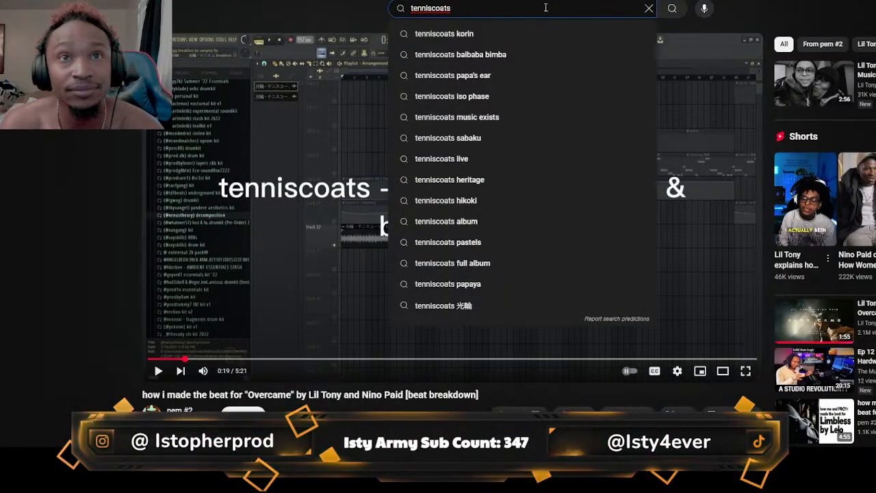
left_click(531, 32)
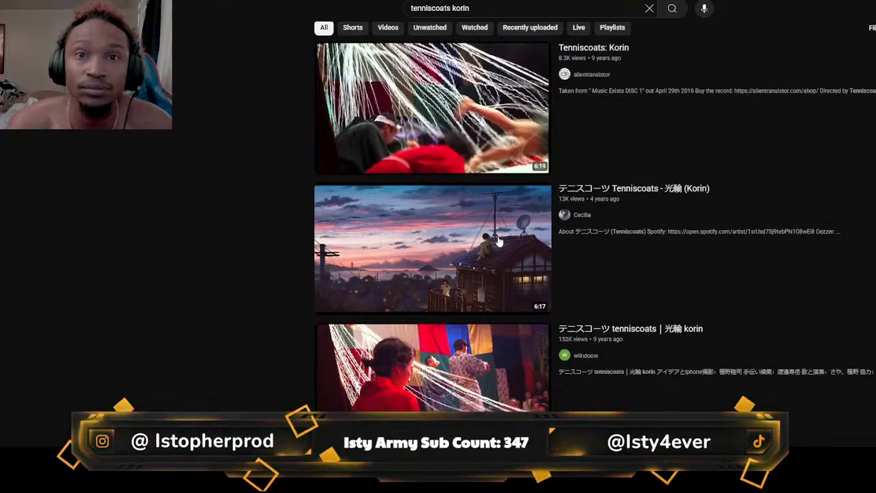
Browse the search results and open the "テニスコーツ Tenniscoats - 光輪 (Korin)" video
scroll(499, 241, "down", 1)
scroll(499, 242, "down", 4)
scroll(500, 241, "up", 2)
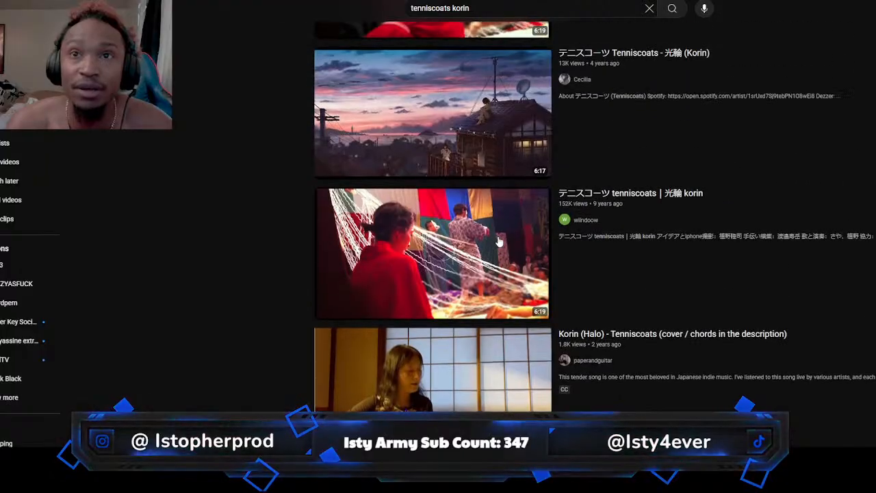
left_click(417, 108)
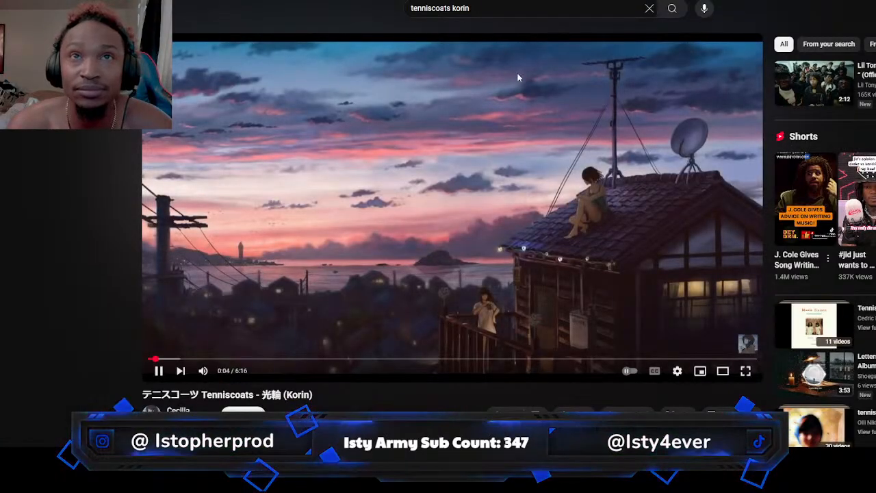
Search for "tenniscoats korin egg breakfast" and open the "Eggs Breakfast - 光輪 - テニスコーツ" video
type("egg")
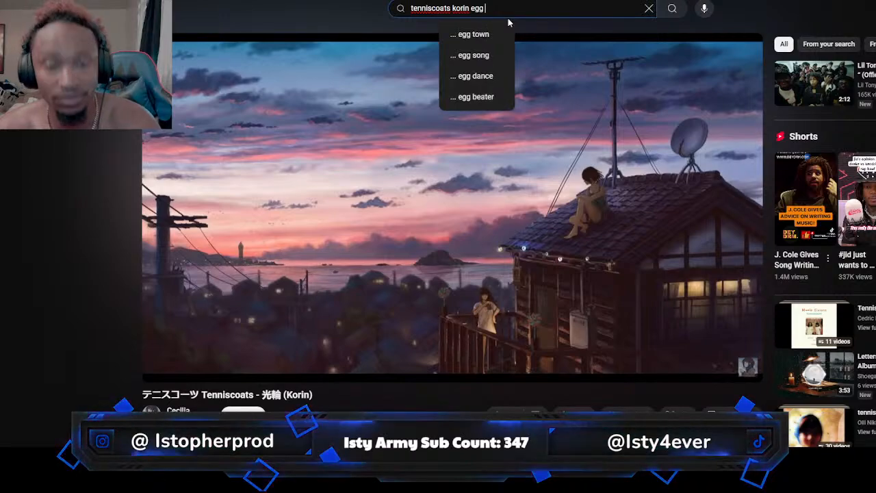
type(" bre")
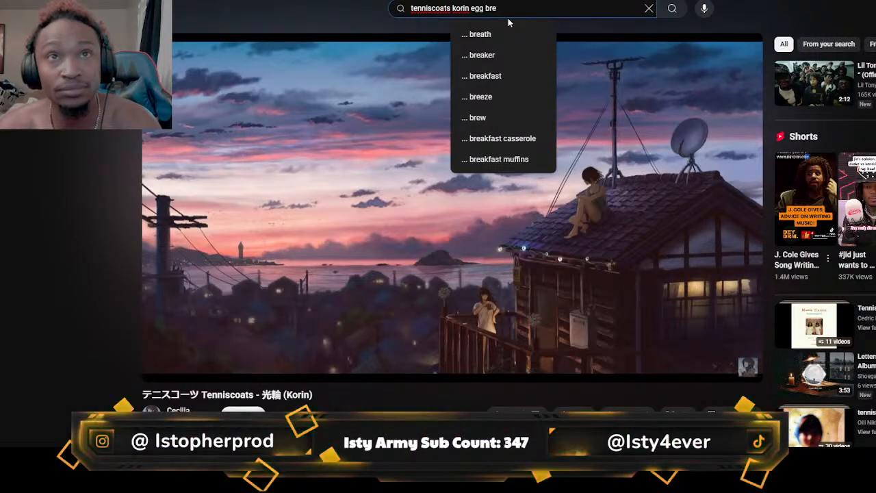
type("akf")
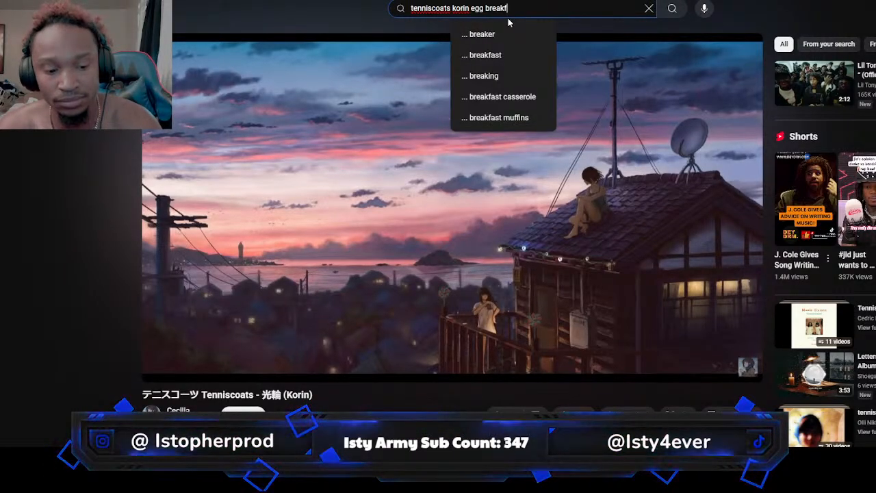
type("ast")
key("Return")
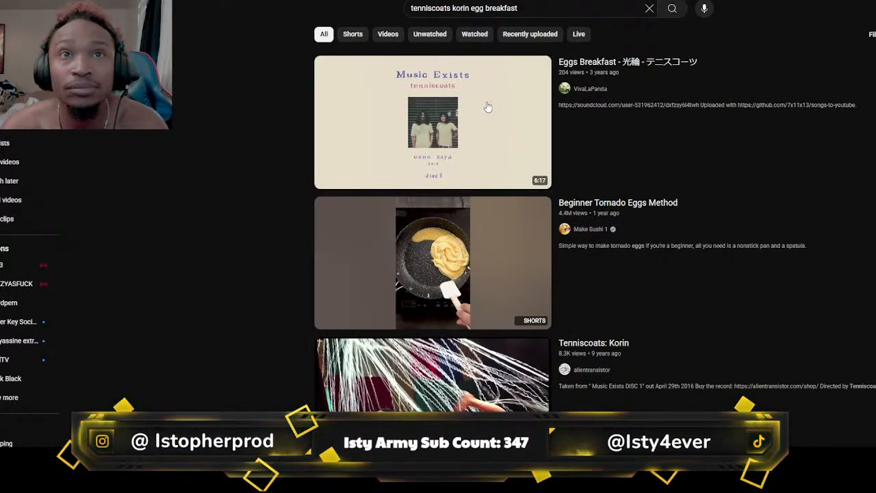
left_click(487, 104)
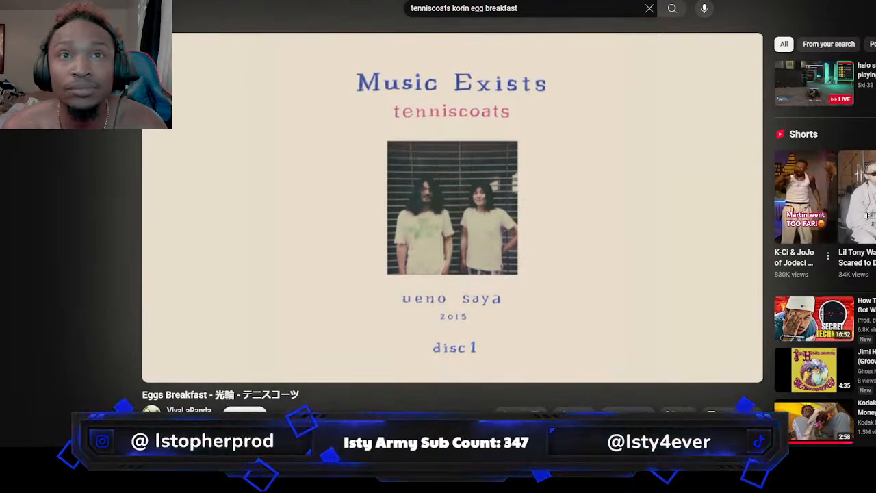
Expand the Eggs Breakfast video's description and examine its upload details while the song plays
scroll(452, 206, "down", 1)
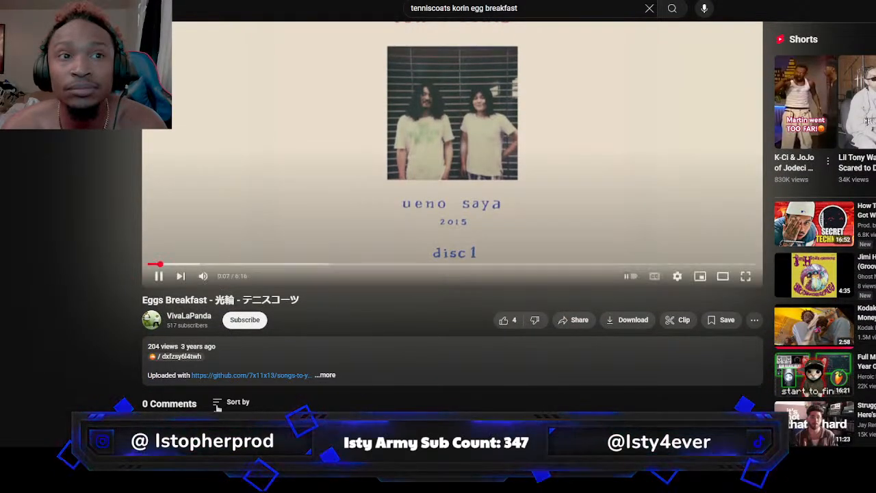
left_click(327, 375)
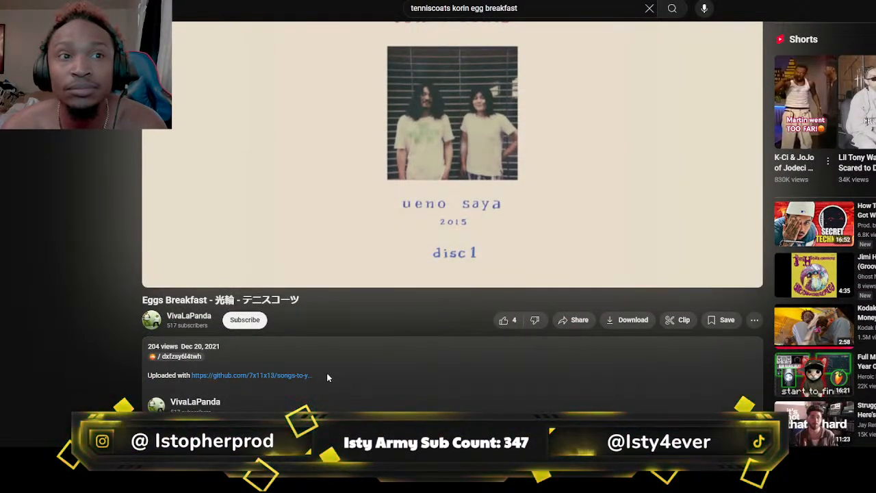
scroll(327, 375, "down", 3)
scroll(327, 372, "up", 5)
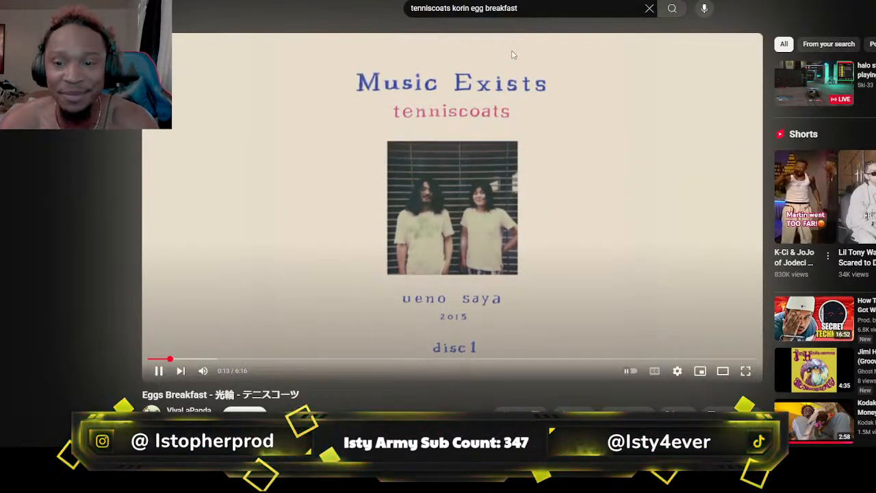
left_click(531, 6)
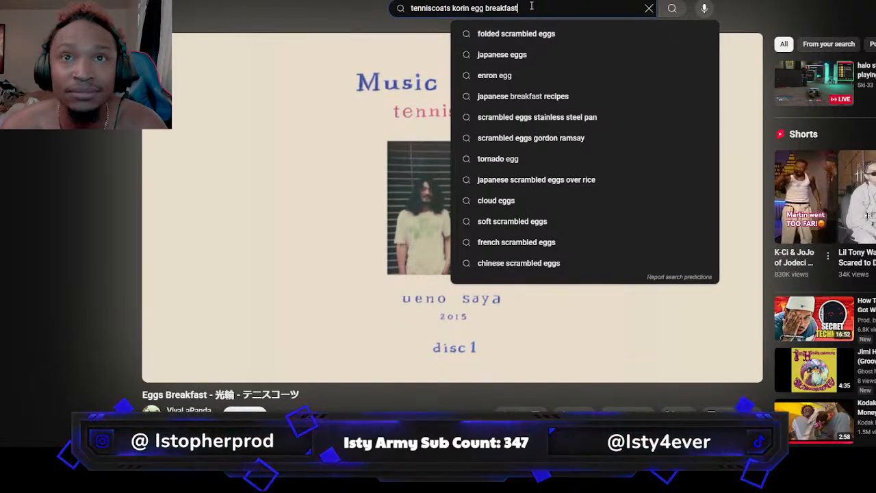
left_click(256, 12)
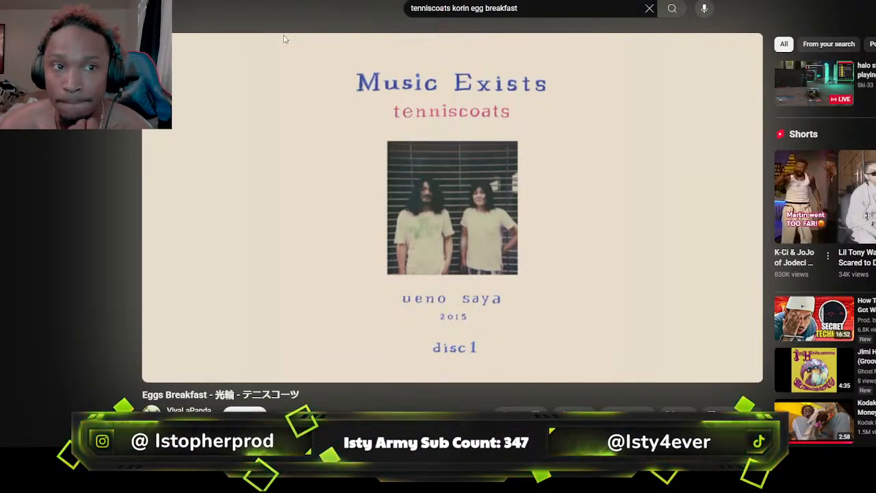
scroll(339, 169, "down", 4)
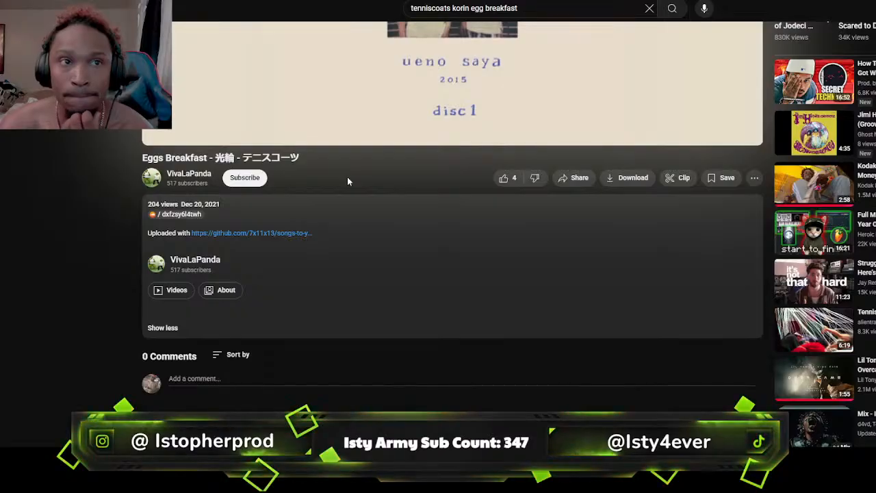
scroll(347, 182, "up", 1)
scroll(347, 176, "up", 4)
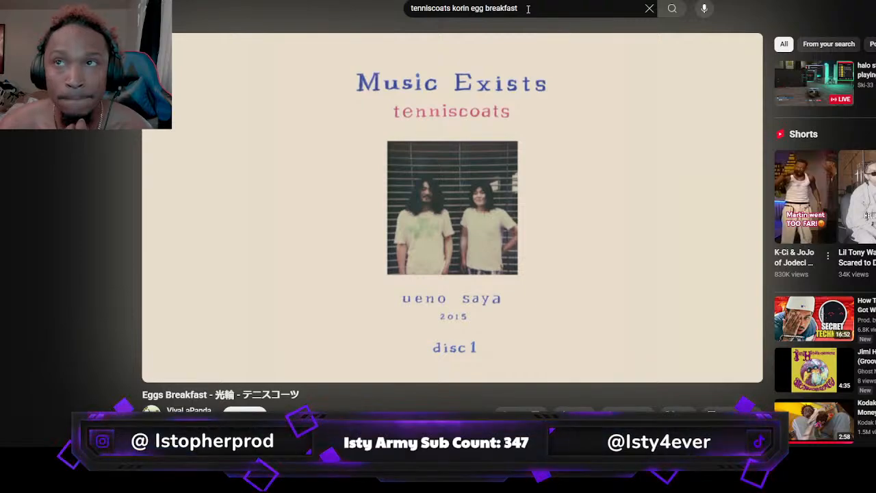
Shorten the search query to "tenniscoats" and run the search
left_click(528, 9)
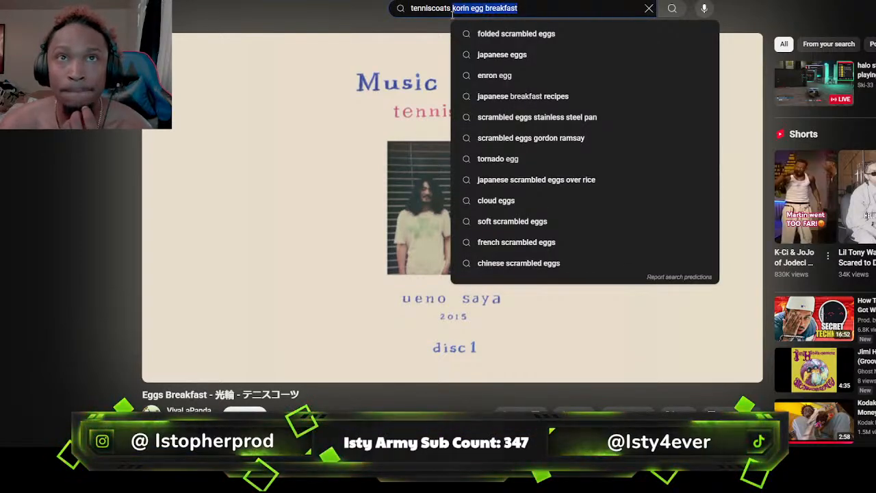
key("BackSpace")
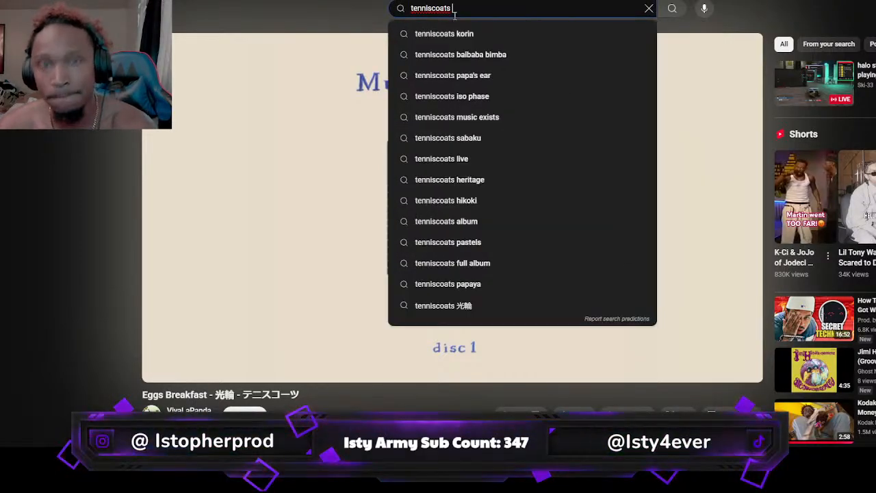
key("Return")
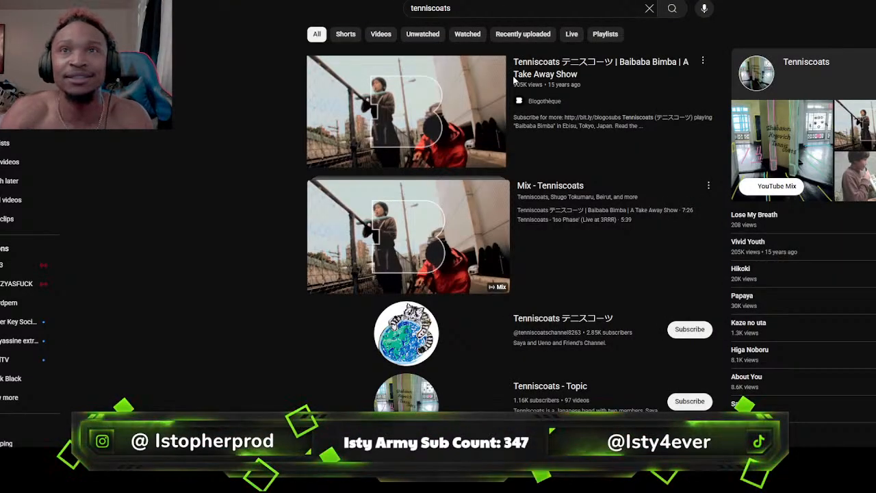
Browse the tenniscoats search results, open the "テニスコーツ tenniscoats | 月の音 Tsuki no oto" video, and skip a little way into the song
scroll(411, 126, "down", 2)
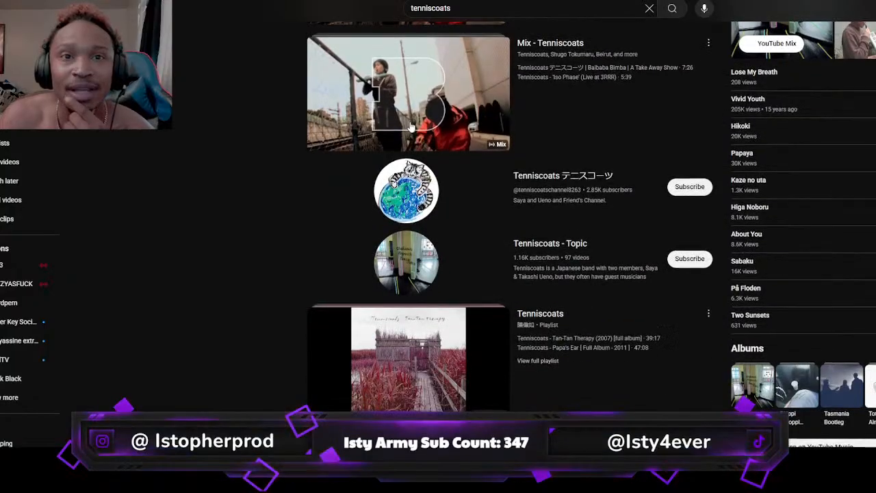
scroll(411, 127, "down", 2)
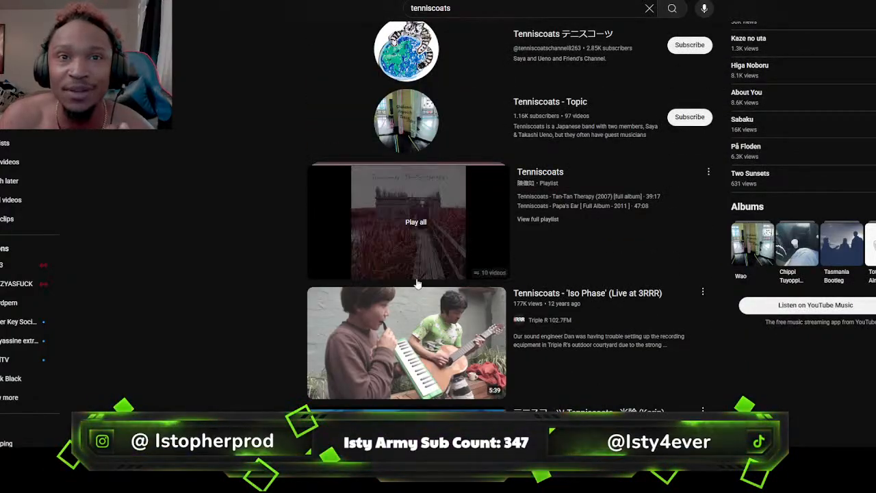
scroll(411, 337, "down", 1)
scroll(411, 337, "down", 3)
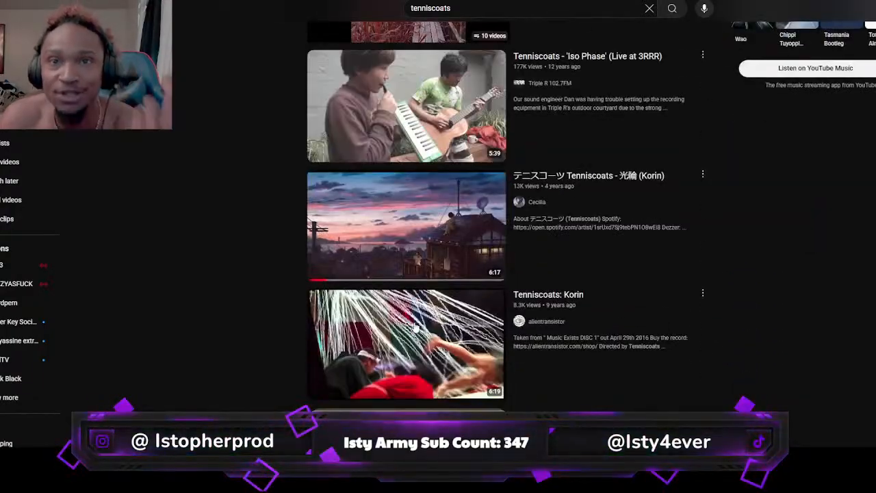
scroll(426, 259, "down", 3)
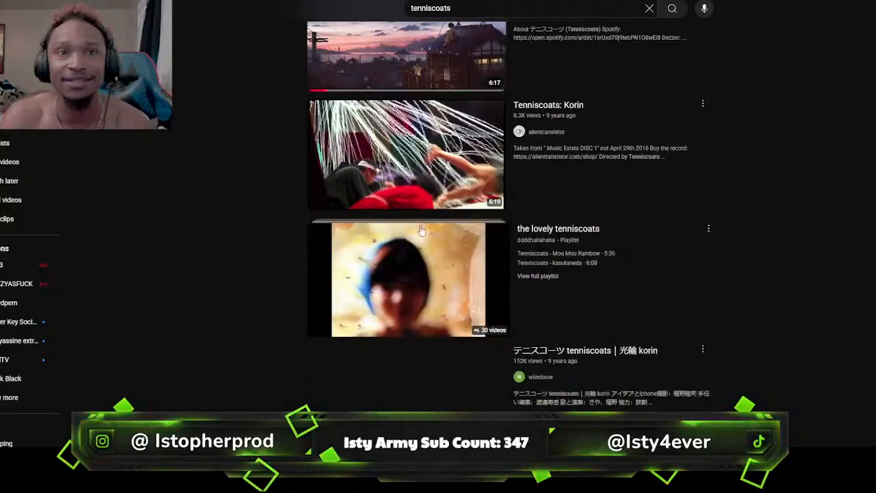
scroll(423, 277, "down", 2)
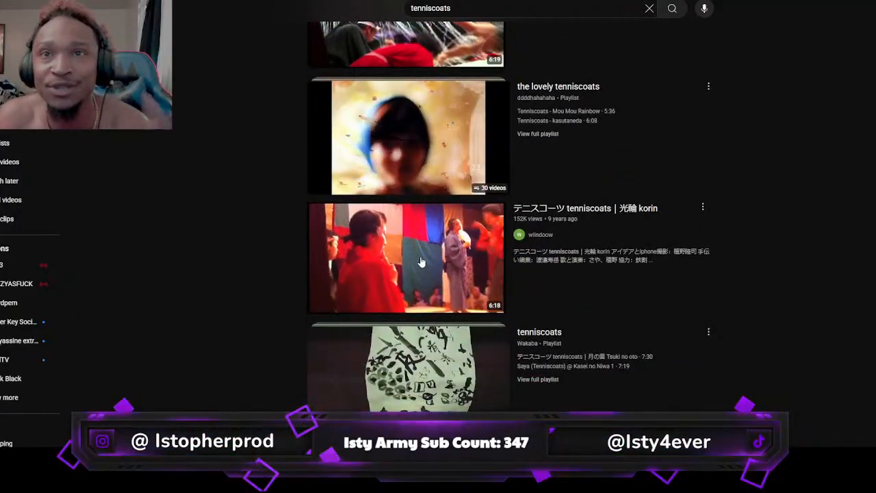
scroll(422, 270, "down", 2)
scroll(420, 262, "down", 3)
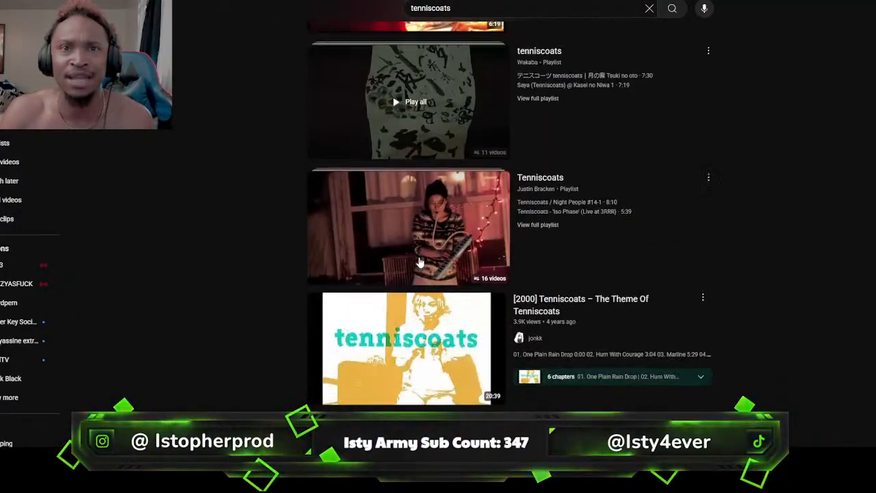
scroll(421, 261, "down", 1)
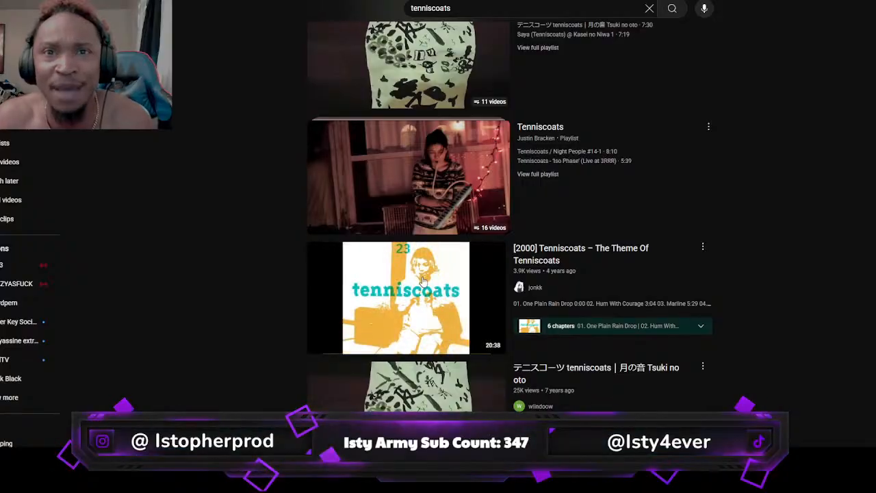
scroll(441, 351, "down", 2)
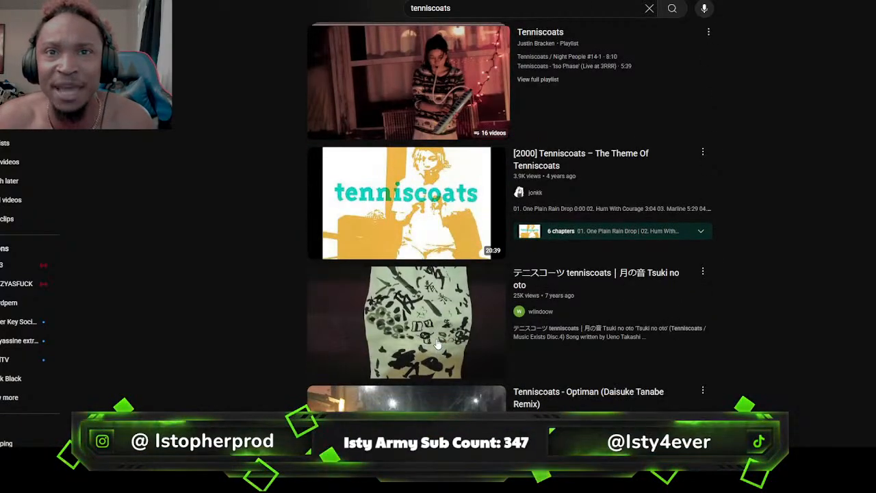
left_click(438, 343)
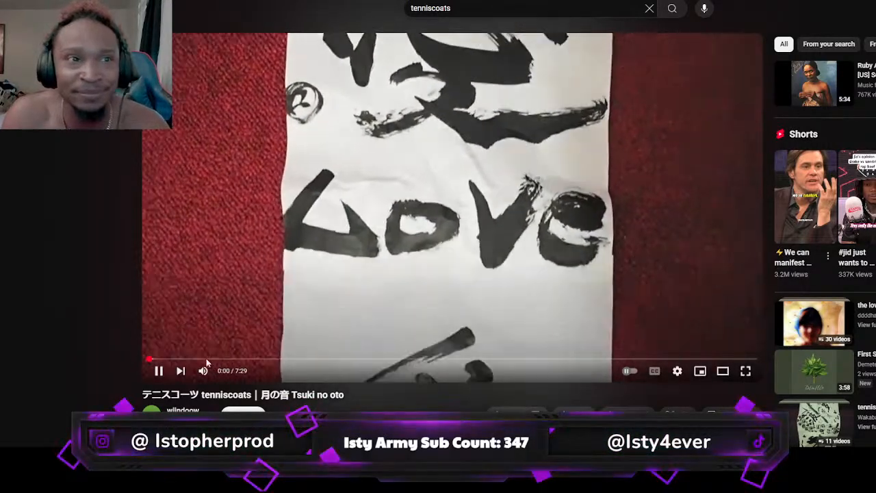
mouse_move(206, 358)
left_mouse_down()
mouse_move(177, 355)
mouse_move(190, 358)
left_mouse_up()
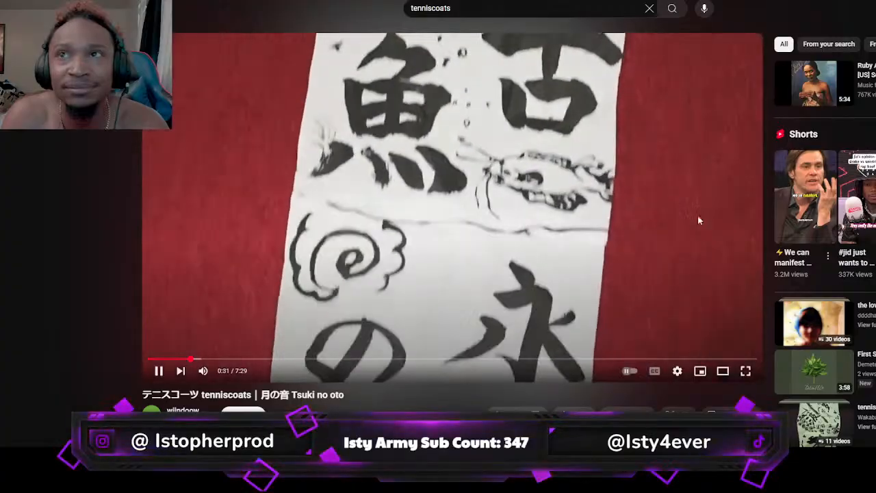
Open the recommended "Ruby Andrews - A Love Feeling" video, pause it, and open the suggested "Leslye McDaniel - Where Have You Gone" video
left_click(814, 84)
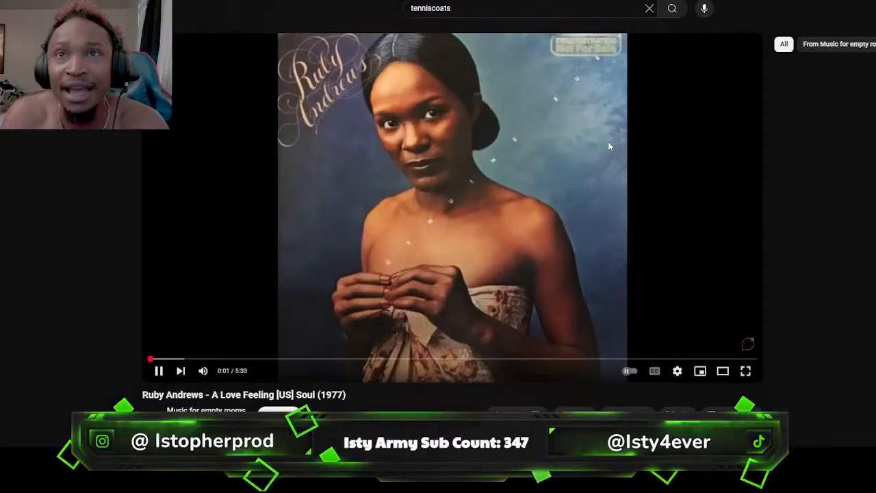
left_click(607, 145)
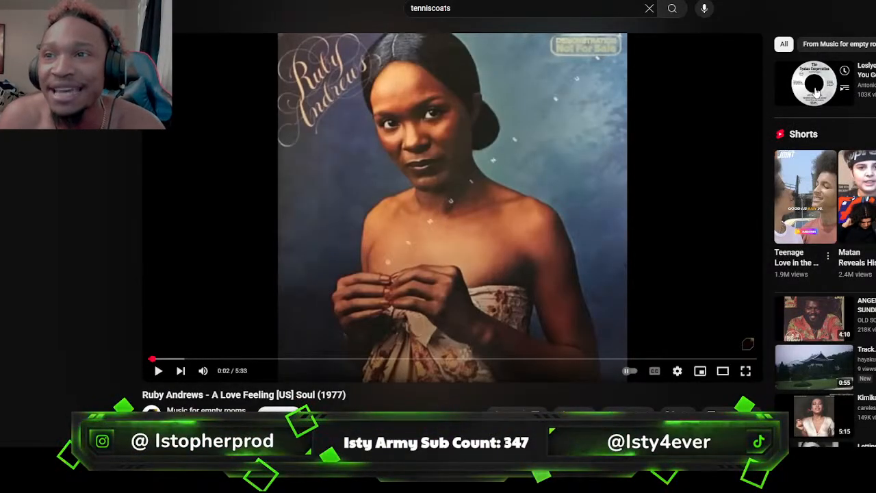
left_click(814, 89)
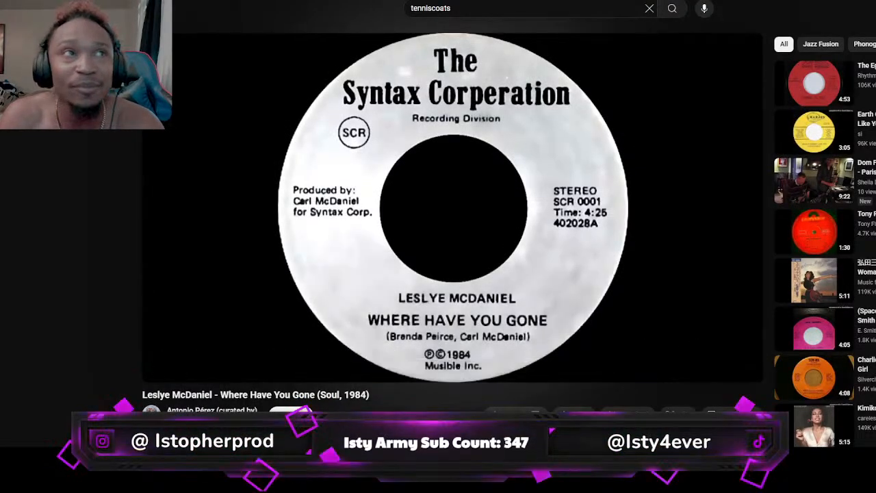
Return to the tenniscoats search results, briefly open "[2000] Tenniscoats – The Theme Of Tenniscoats", and go back to the results
key("alt+Left")
key("alt+Left")
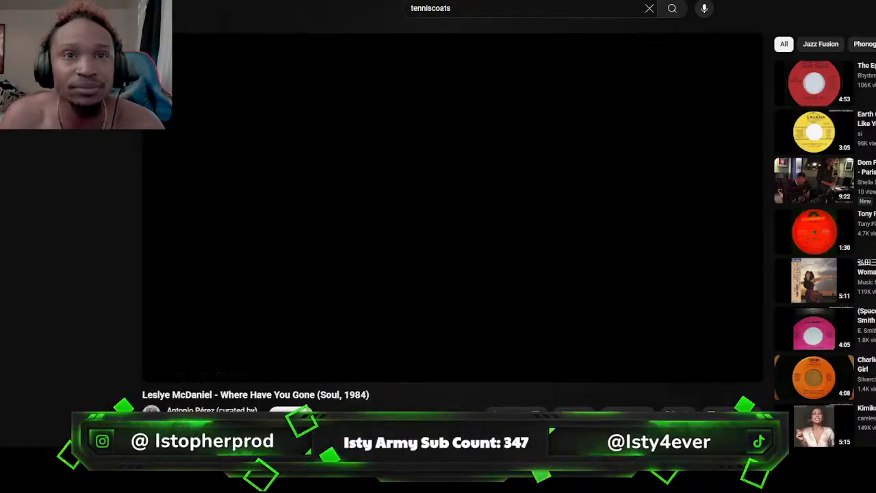
key("alt+Left")
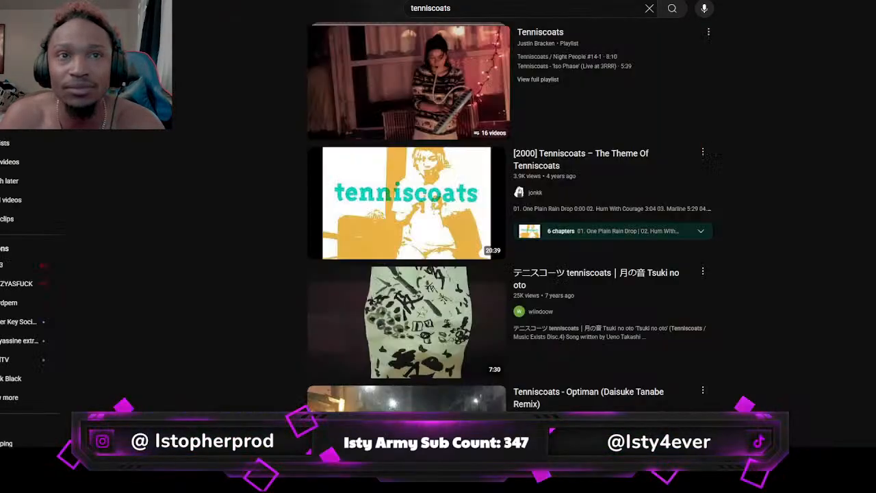
left_click(449, 194)
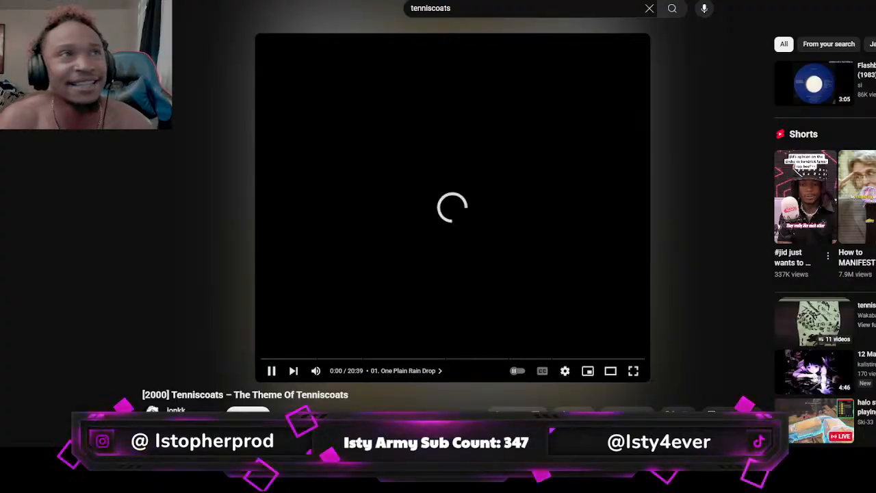
key("alt+Left")
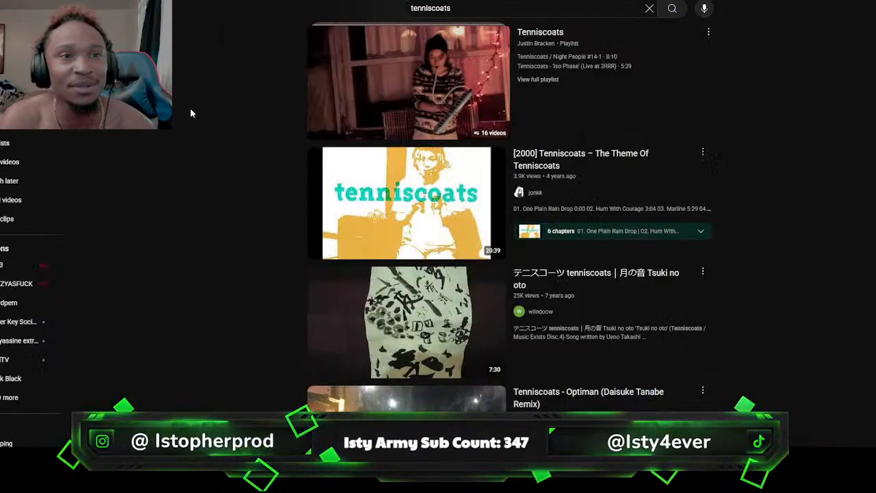
Find and open the "Ichiko Aoba - 光輪 (Tenniscoats Cover)" video in the results and skip past the start of the song
scroll(286, 161, "down", 5)
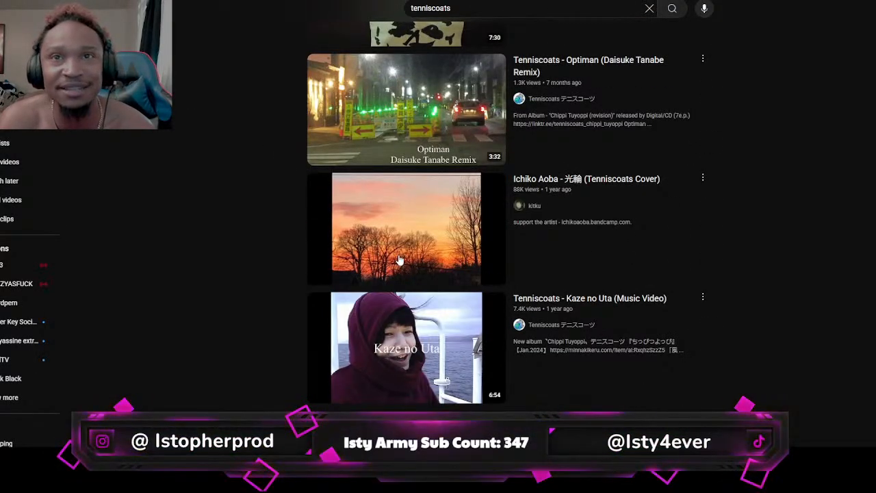
mouse_move(401, 260)
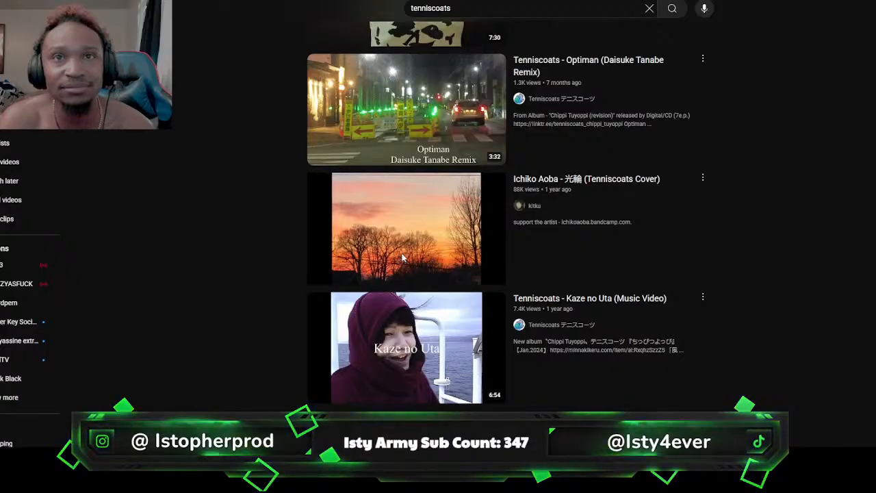
left_click(402, 259)
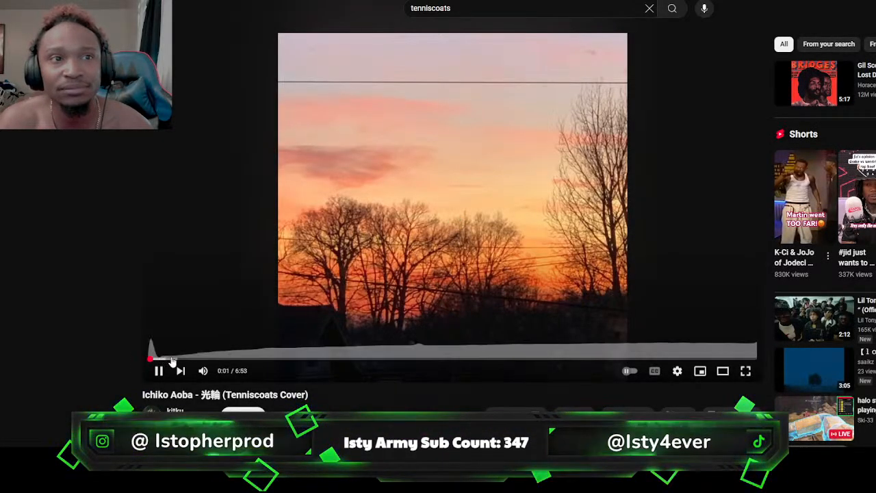
left_click(172, 360)
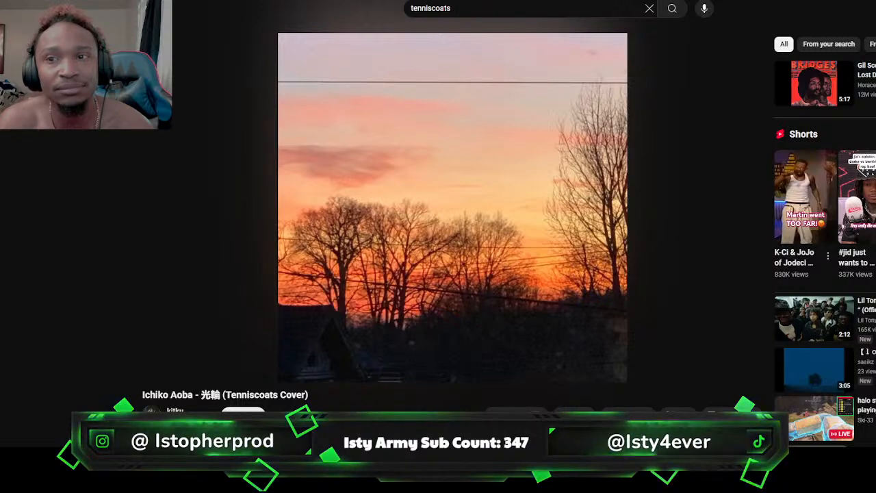
Examine the cover video's description and comments while it plays, and return to the player
scroll(260, 236, "down", 3)
scroll(270, 233, "down", 1)
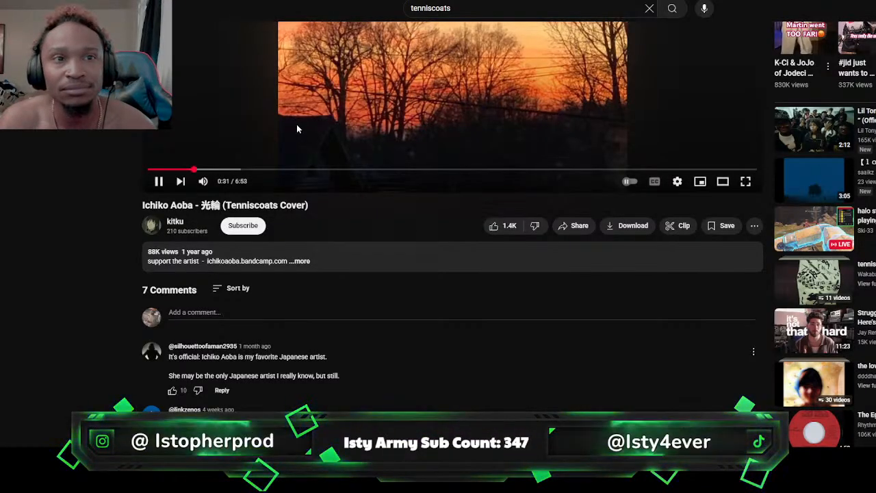
scroll(296, 124, "up", 2)
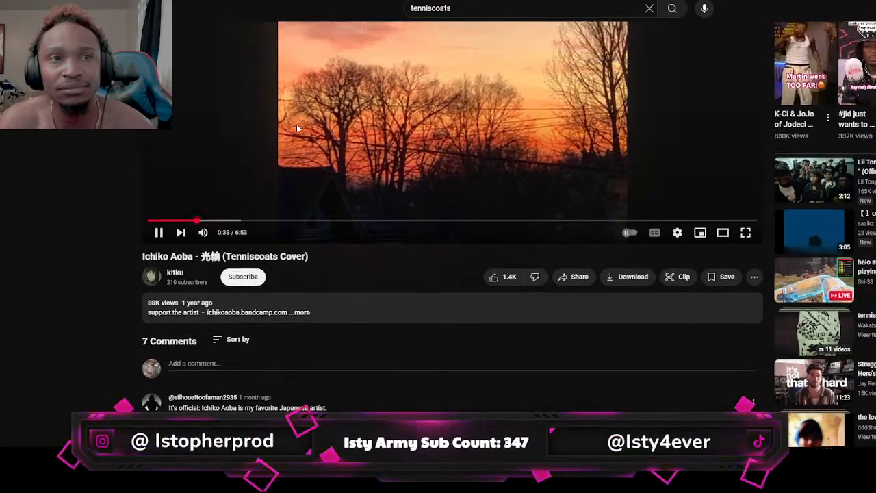
mouse_move(204, 293)
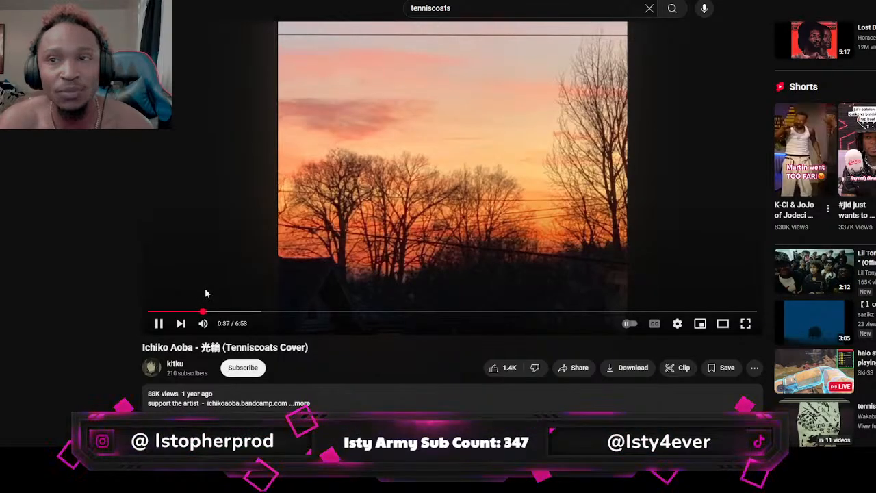
scroll(220, 226, "up", 1)
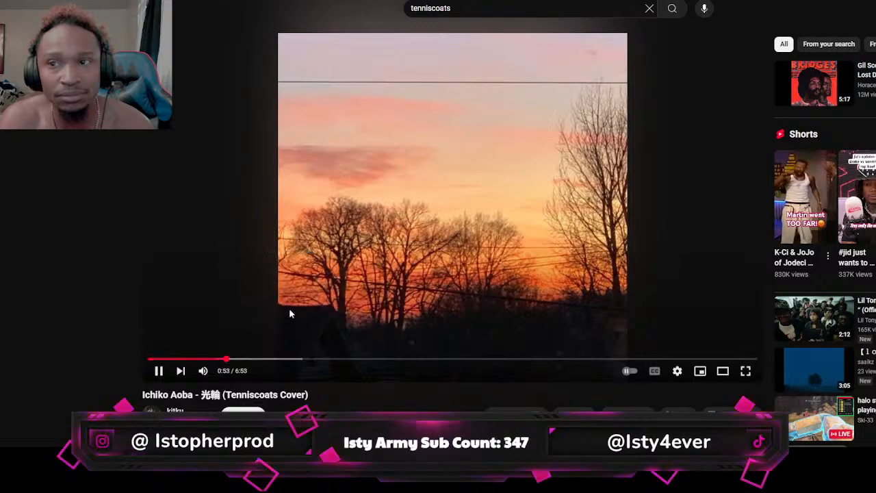
Jump the cover to 1:33 and 2:03 to listen to those sections, and pause playback
left_click(285, 359)
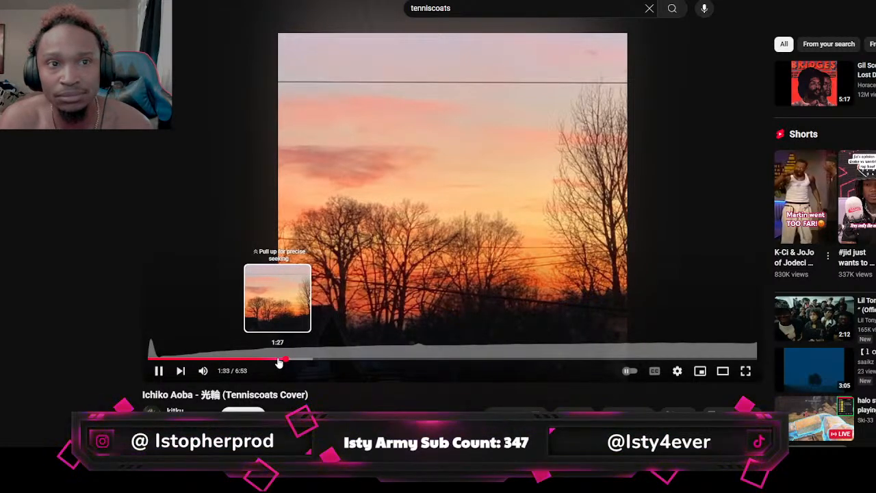
left_click(235, 2)
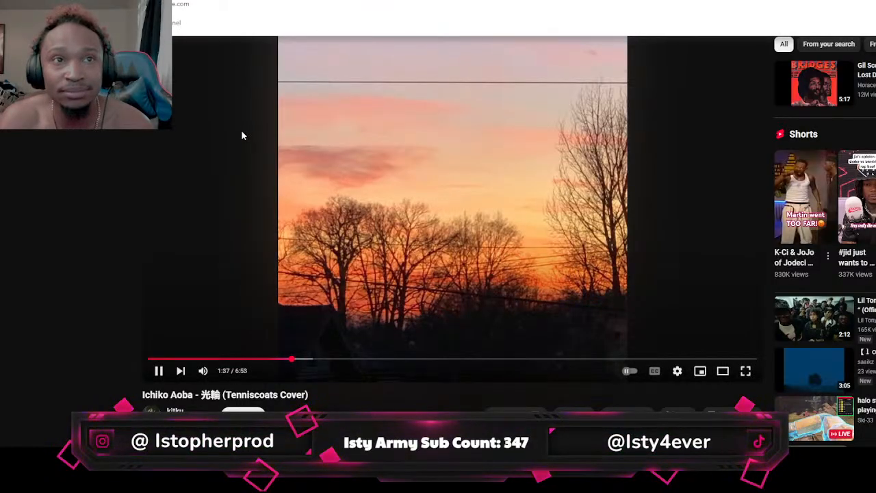
left_click(95, 187)
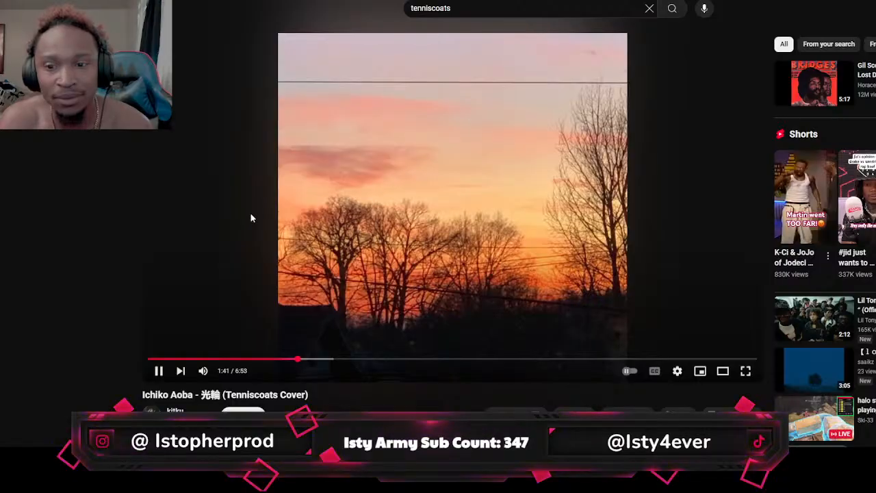
left_click(330, 364)
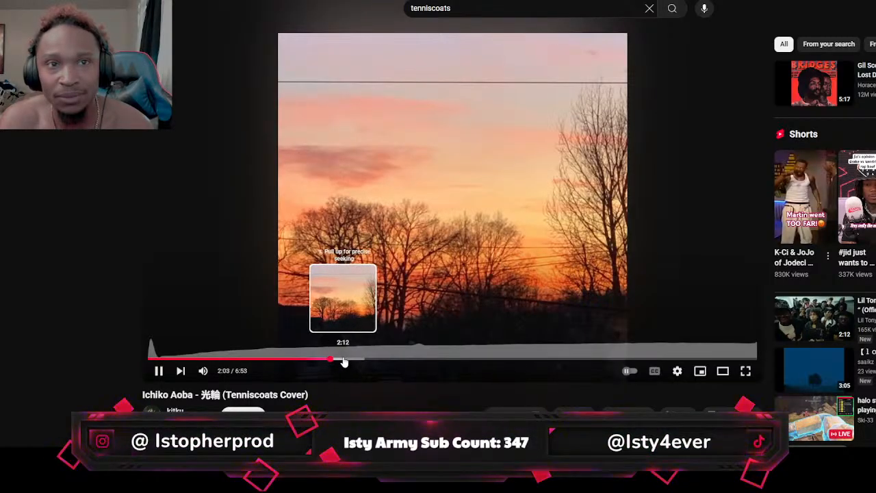
left_click(330, 72)
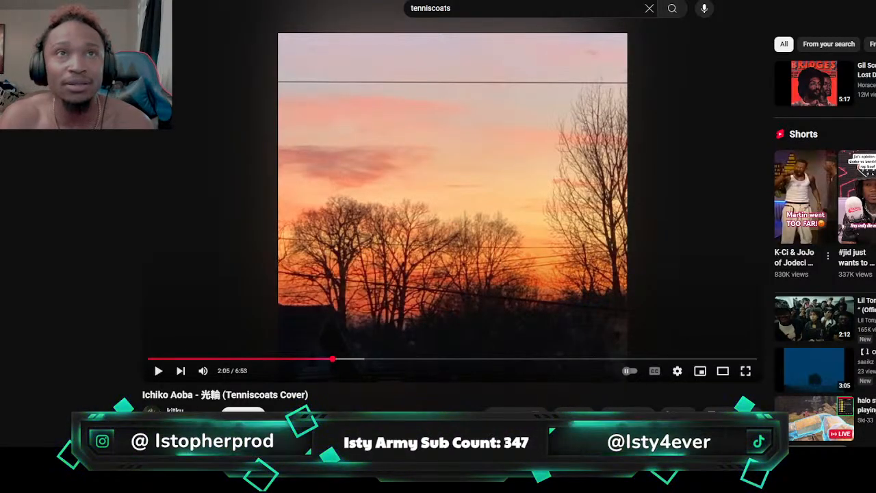
Resume the cover and sample its second half, jumping through 4:02 and 5:25 to a point near the end
left_click(481, 358)
left_click(485, 283)
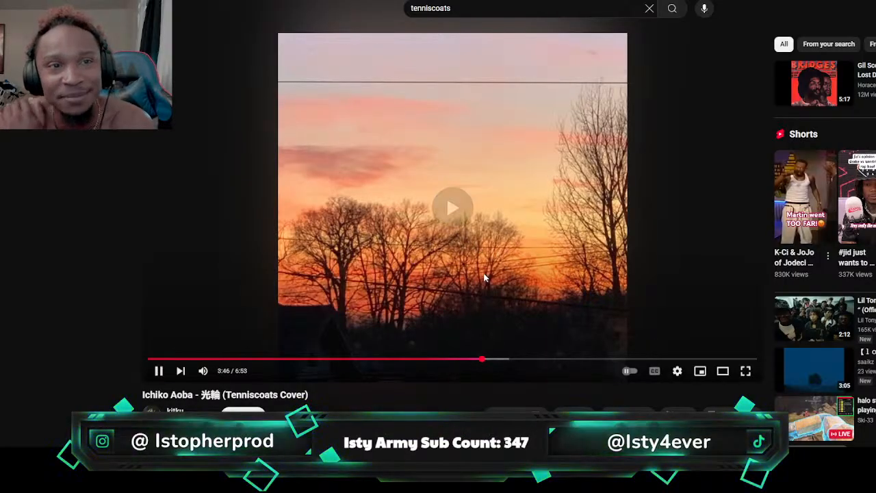
left_click(505, 359)
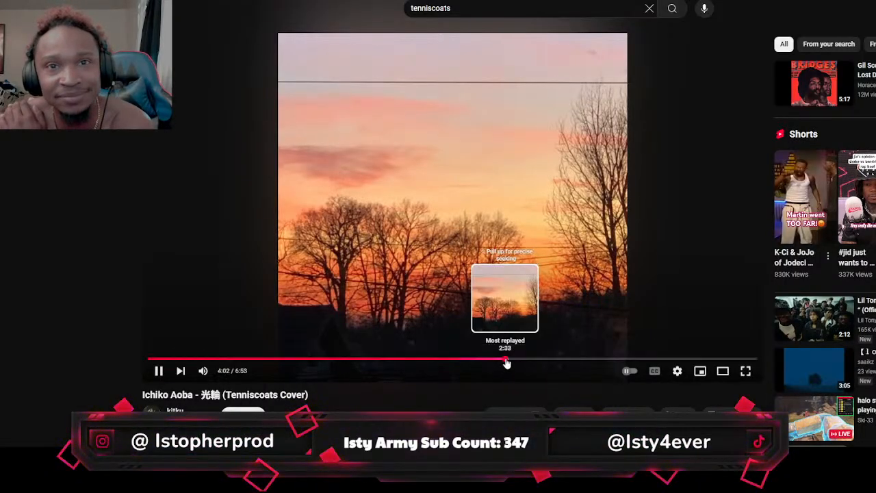
left_click(596, 359)
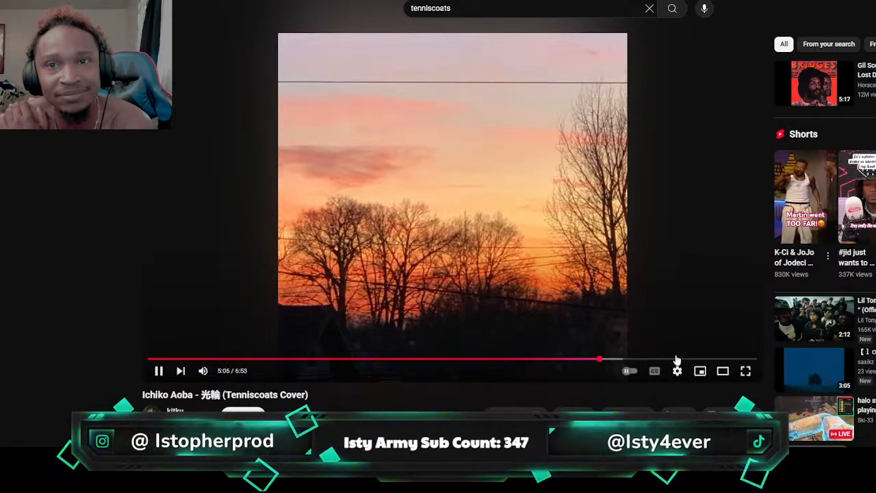
left_click(627, 360)
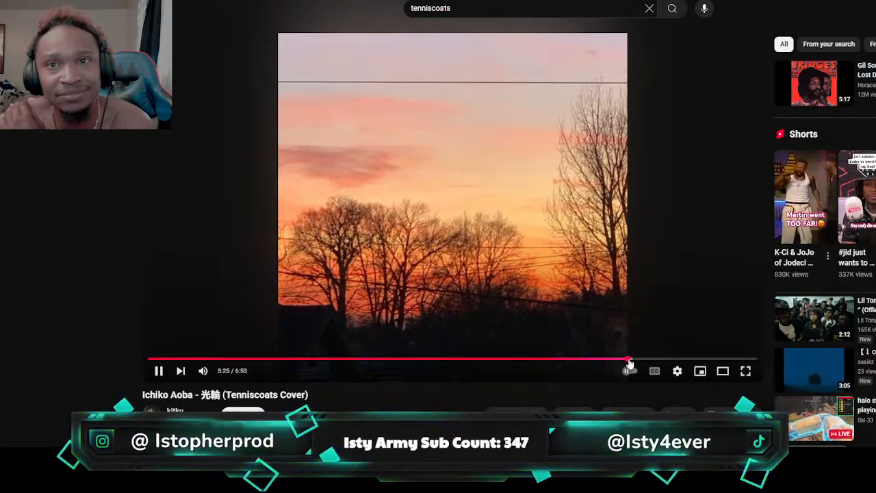
left_click(682, 361)
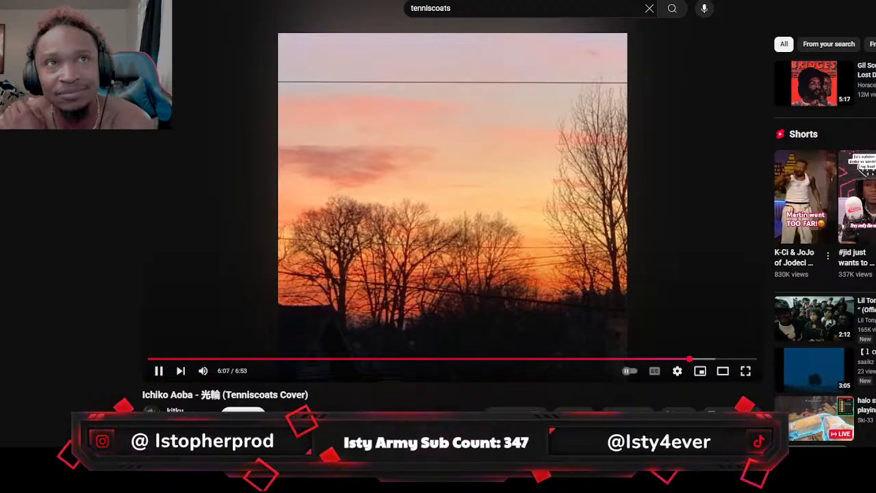
Pause the cover and submit its copied video link to MP3Juice in a new browser tab
left_click(340, 36)
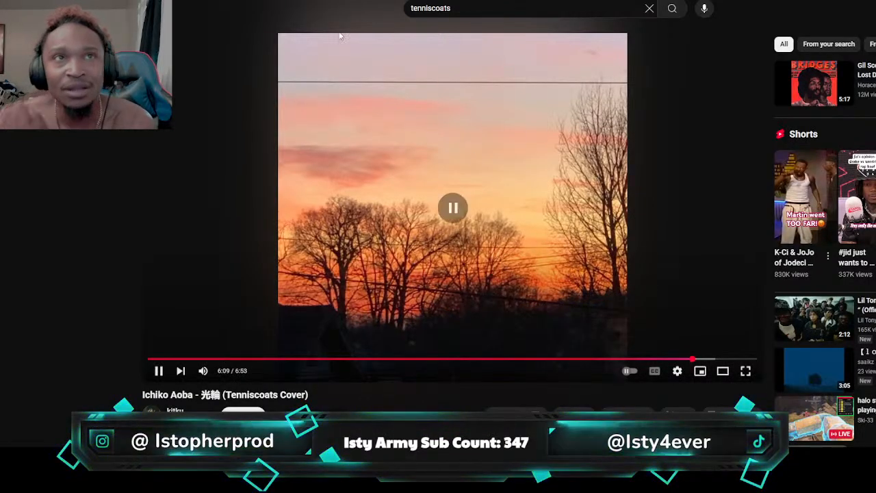
key("ctrl+t")
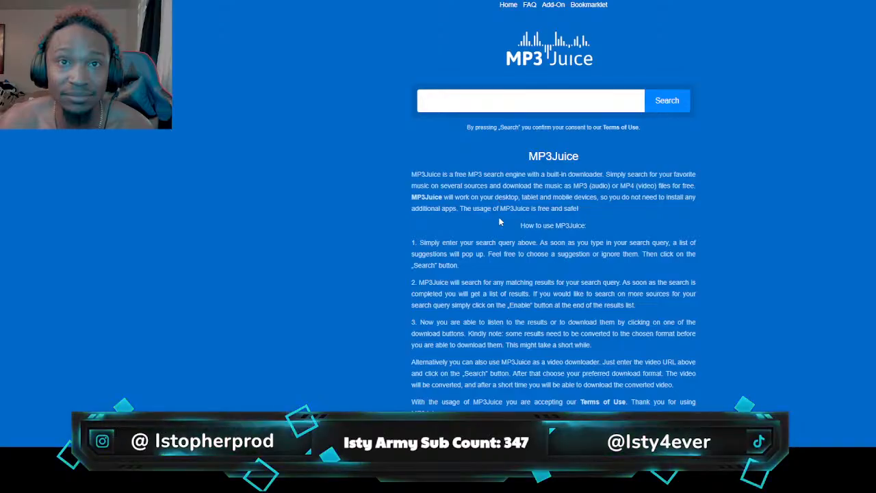
type("https://www.youtube.com/watch?v=ZmaTVtlShwA")
left_click(685, 104)
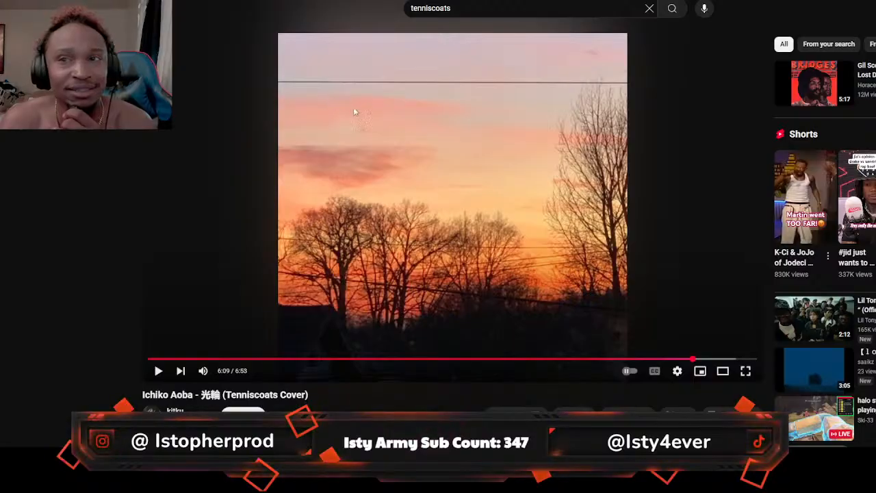
Resume the cover on YouTube and replay it from 4:51
left_click(506, 198)
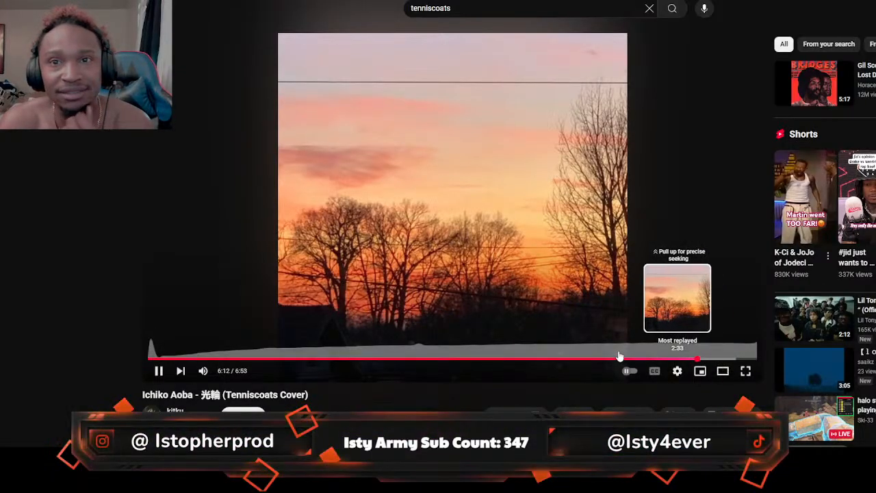
left_click(577, 358)
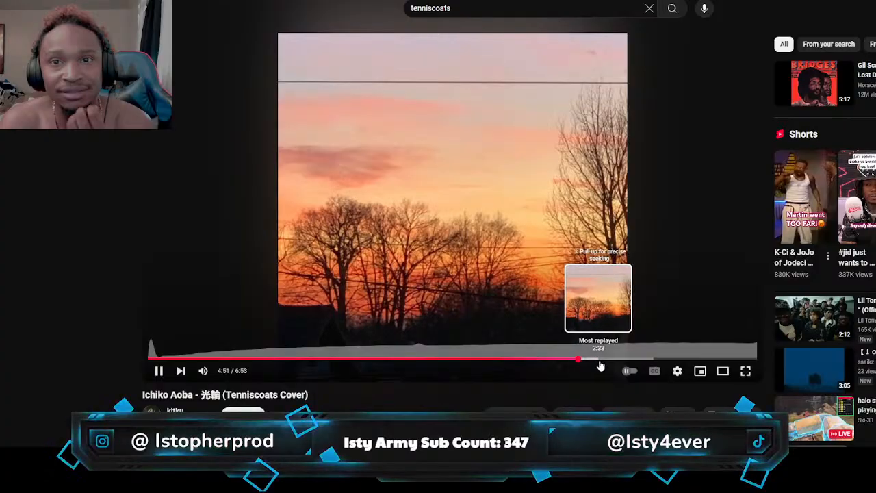
left_click(603, 316)
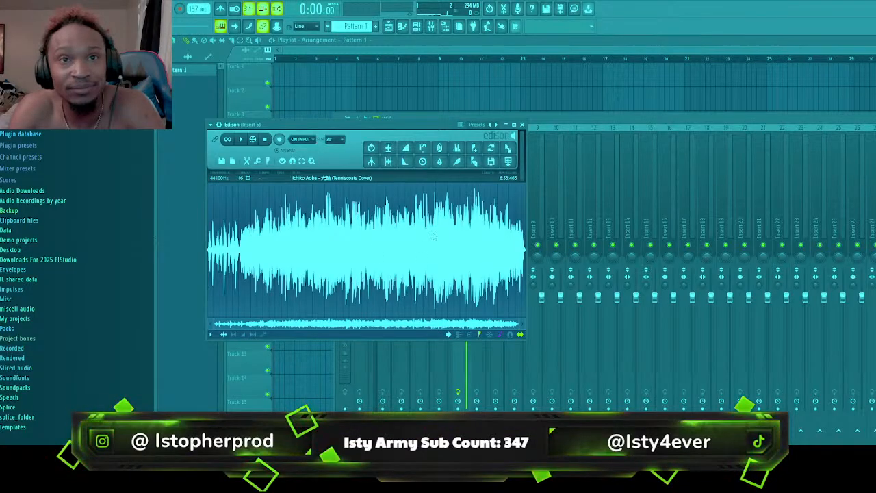
In FL Studio's Edison, select and play the cover's section up to about 5:31, moving the selection's start to about 4:54.7
left_click_drag(432, 237, 463, 245)
key("space")
scroll(453, 252, "up", 4)
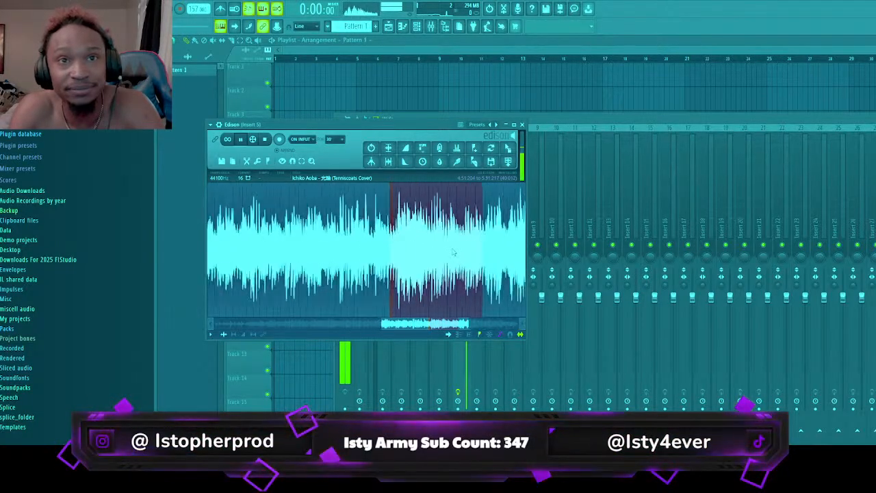
scroll(453, 252, "up", 3)
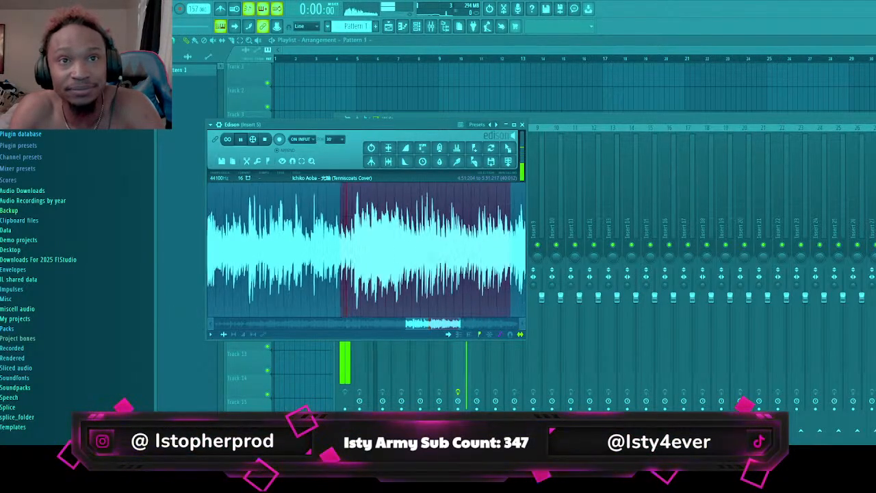
right_click(354, 235)
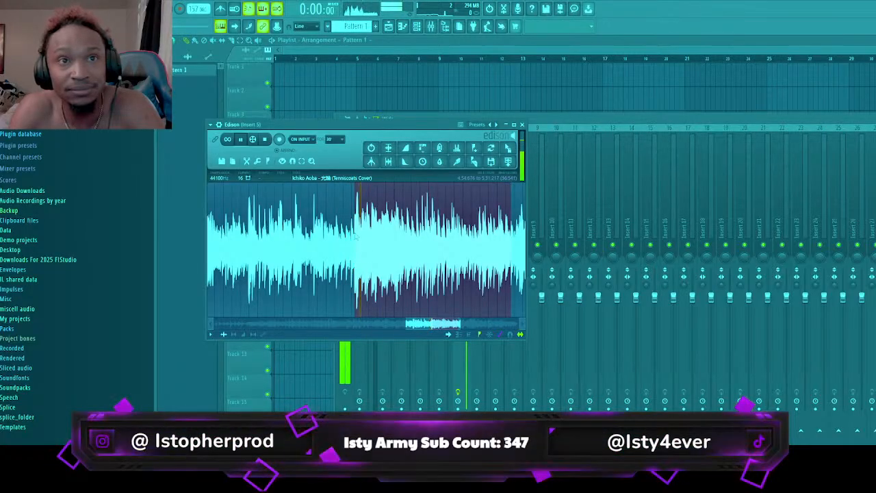
Shorten the looping selection and fine-tune its end to the beat at about 5:14.1
left_click_drag(505, 243, 417, 259)
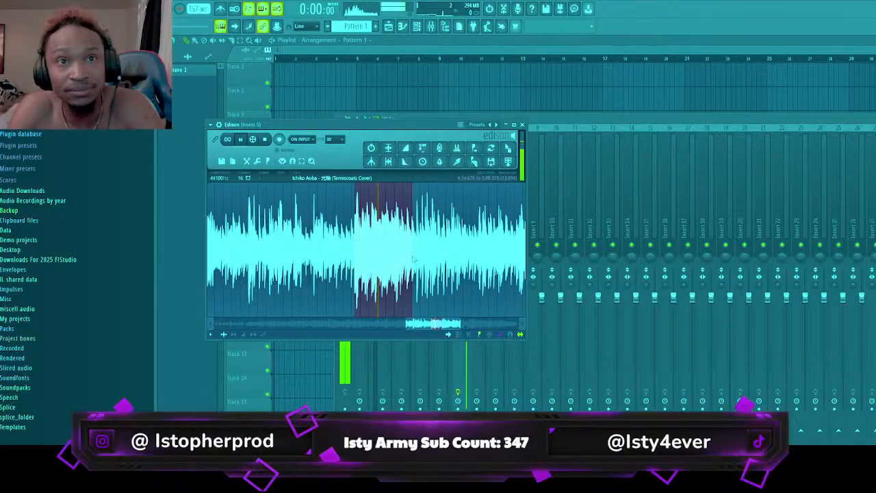
left_click_drag(409, 259, 414, 259)
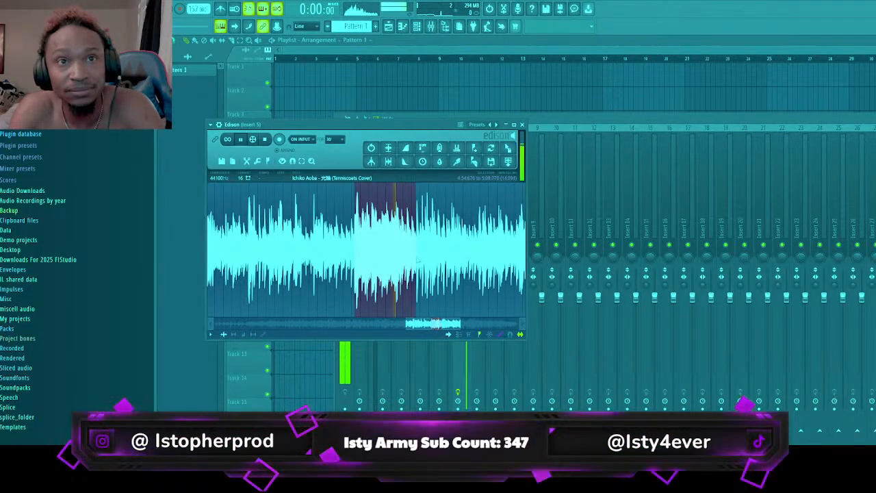
left_click_drag(423, 262, 438, 263)
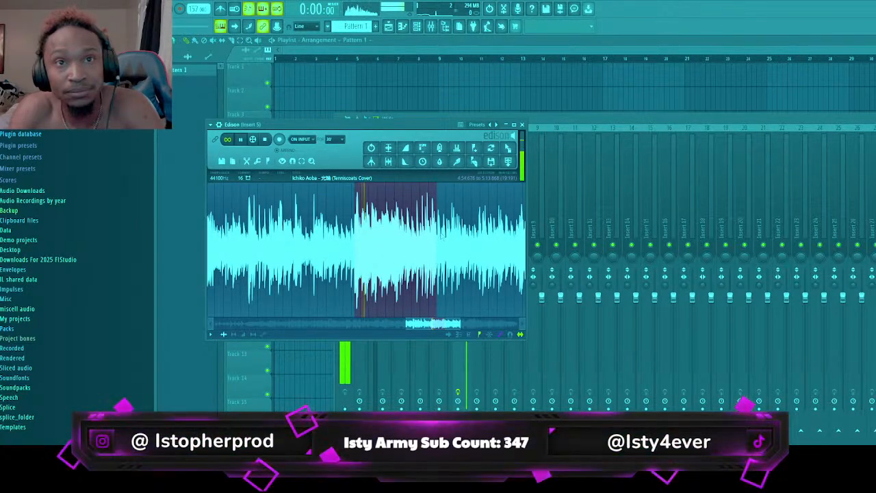
scroll(440, 237, "up", 5)
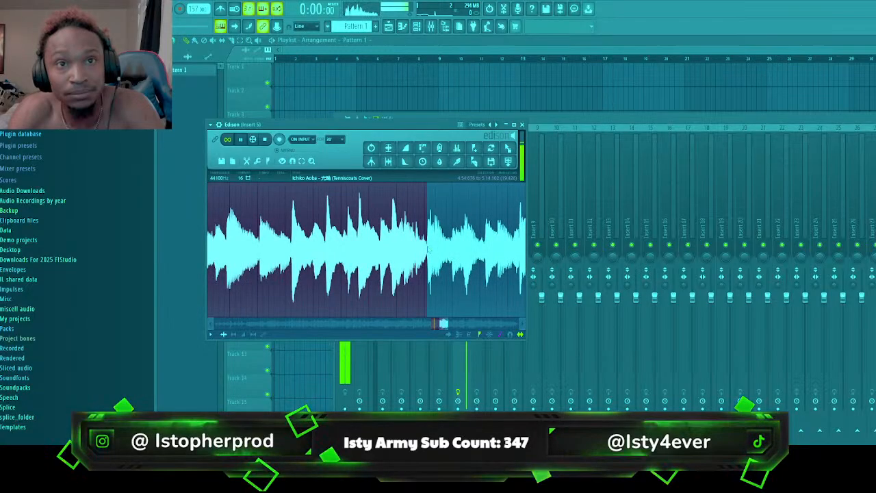
scroll(429, 250, "up", 3)
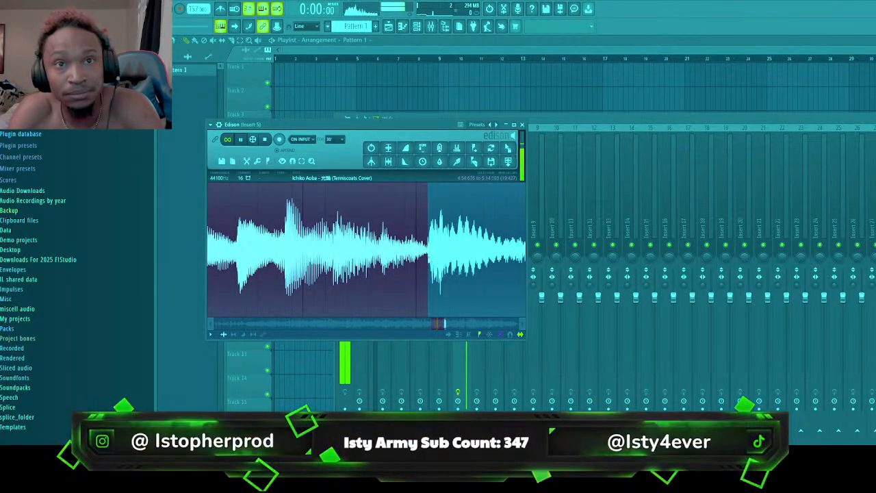
scroll(334, 313, "down", 5)
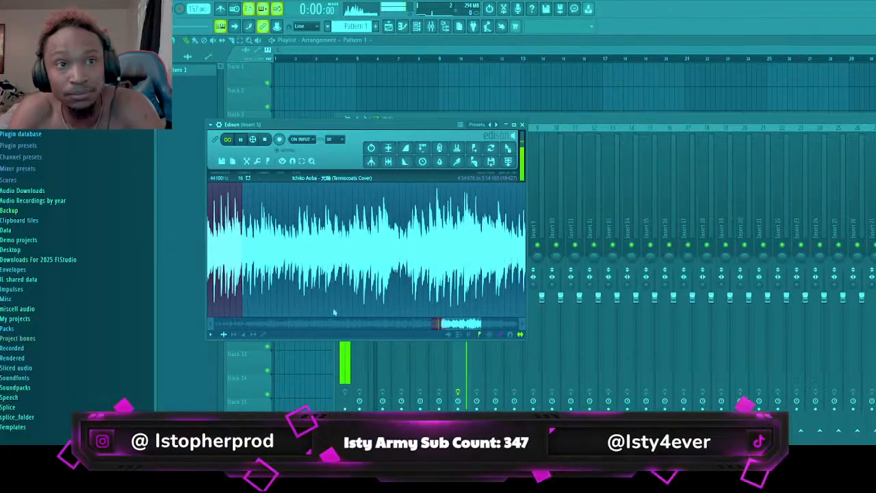
Adjust the loop's start around the loud hit, moving it to about 4:55.0
left_click(211, 323)
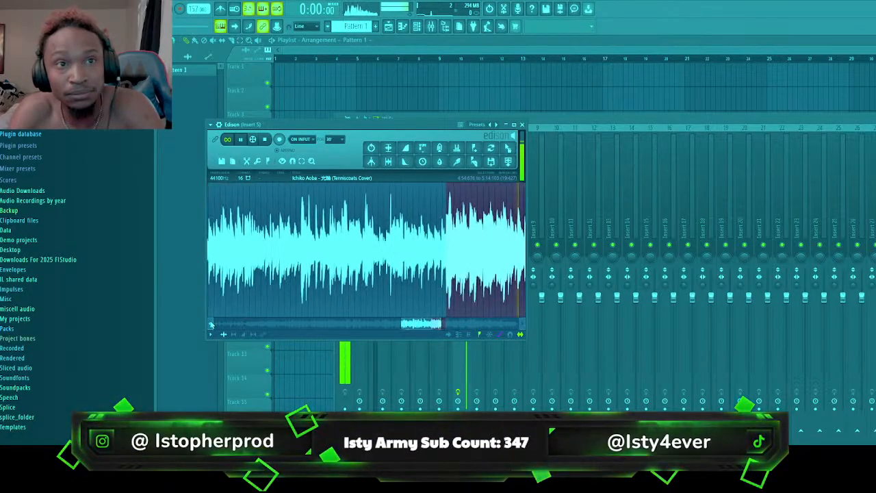
scroll(449, 253, "up", 3)
scroll(445, 253, "down", 5)
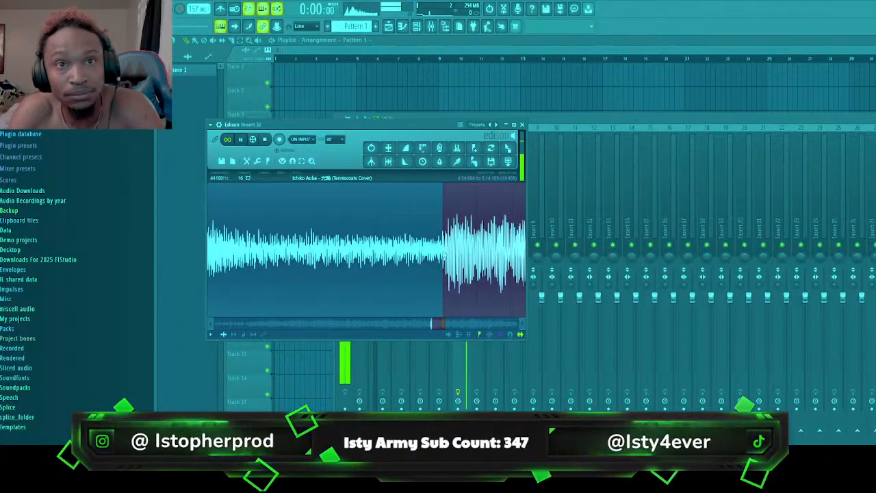
scroll(442, 253, "down", 2)
scroll(441, 256, "down", 5)
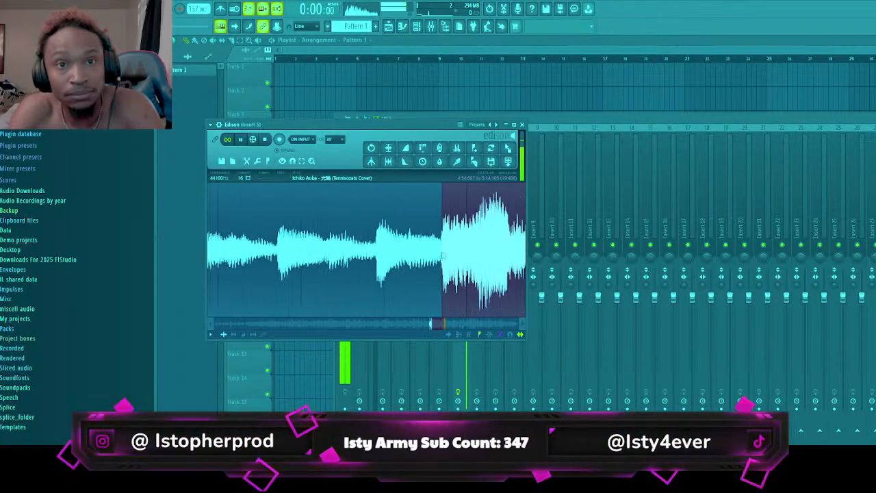
scroll(444, 257, "down", 2)
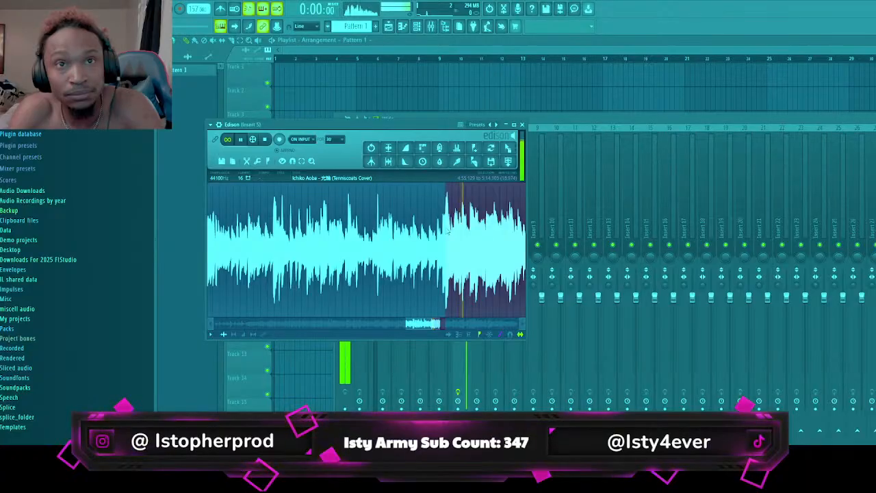
scroll(448, 233, "down", 4)
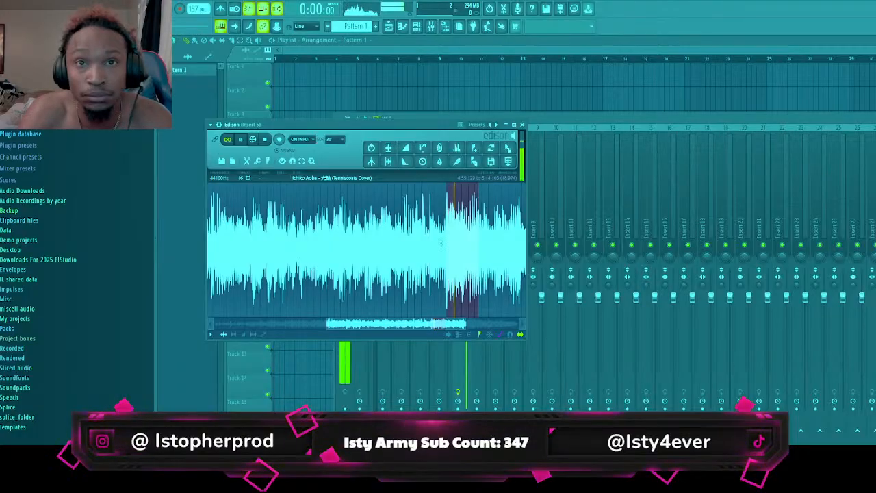
scroll(430, 240, "up", 8)
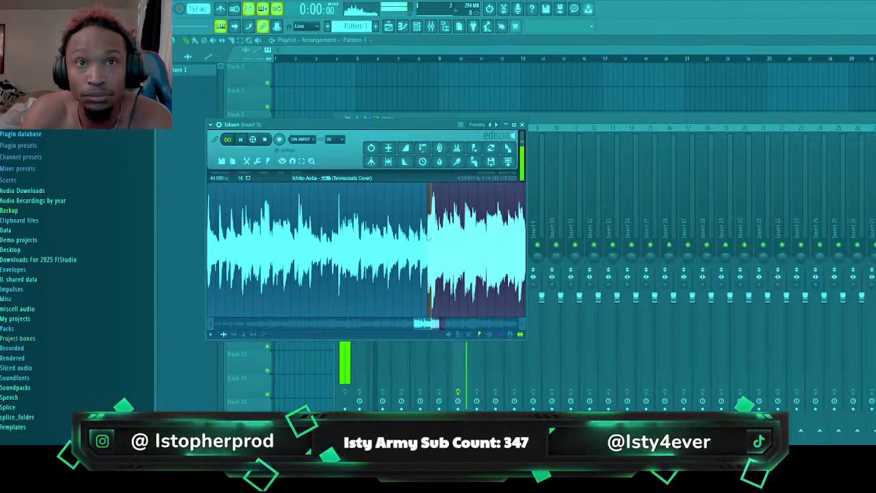
key("space")
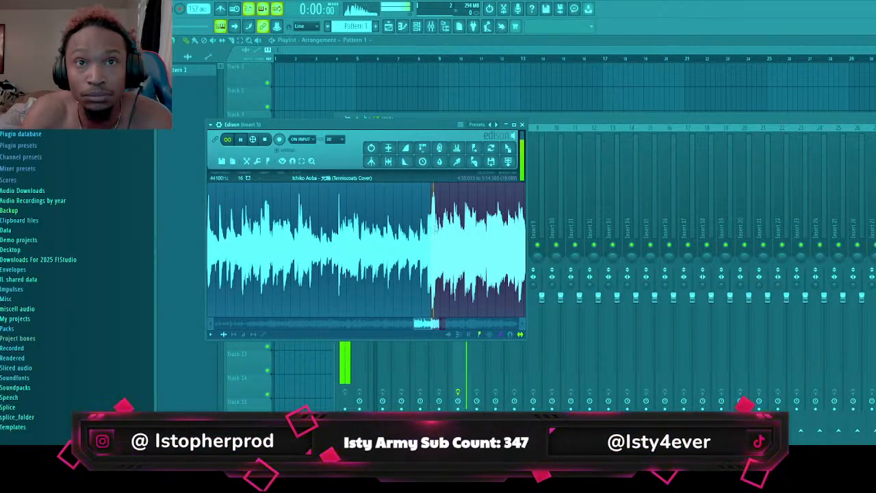
Refine the loop's start to about 4:55.27 and listen to the looping section
scroll(499, 236, "down", 4)
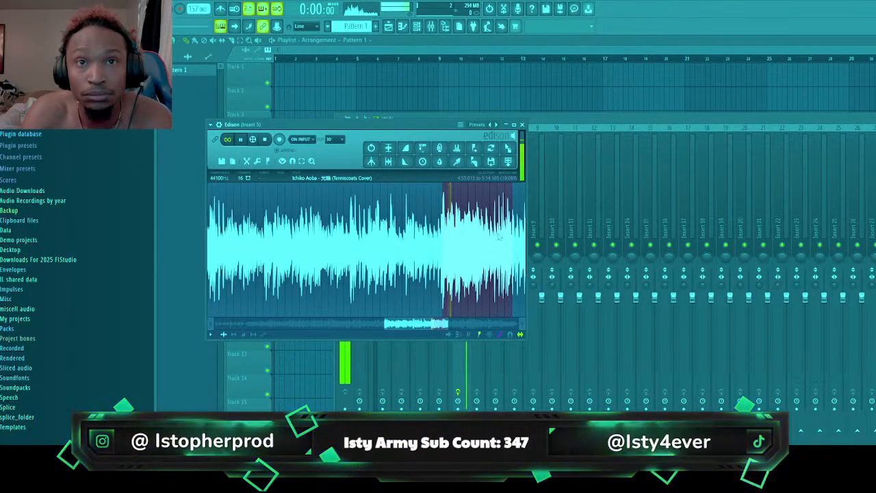
scroll(479, 243, "up", 2)
mouse_move(436, 325)
left_mouse_down()
mouse_move(451, 325)
mouse_move(427, 330)
left_mouse_up()
scroll(371, 289, "up", 3)
scroll(418, 256, "up", 4)
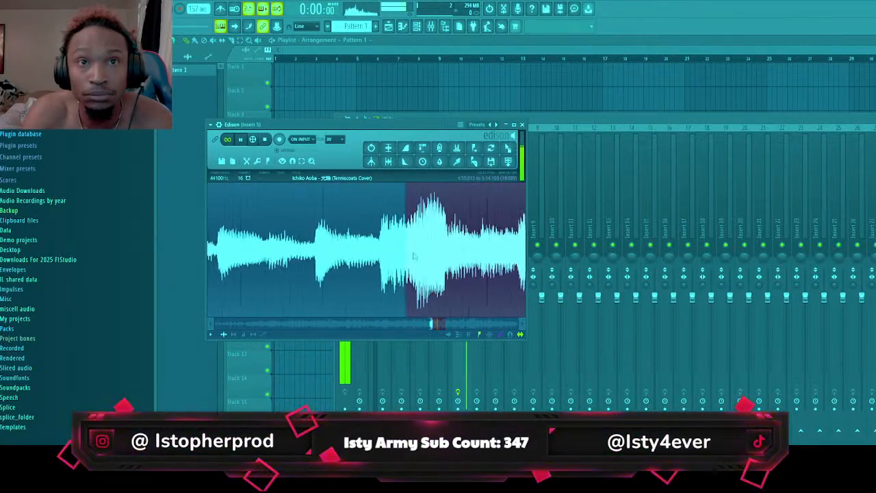
left_click_drag(406, 246, 421, 246)
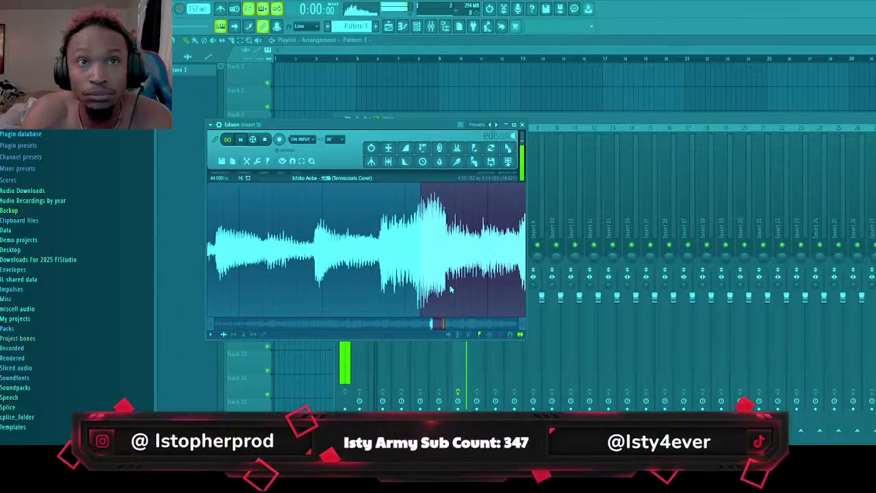
scroll(449, 289, "down", 2)
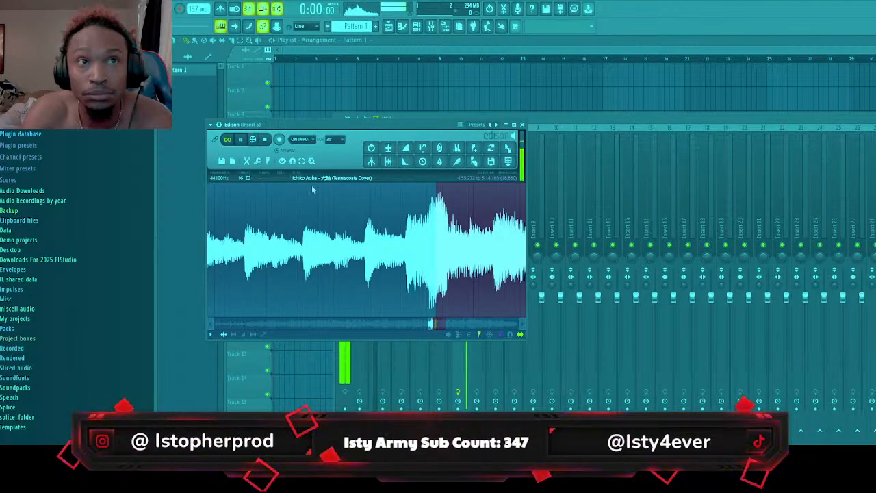
scroll(381, 200, "up", 5)
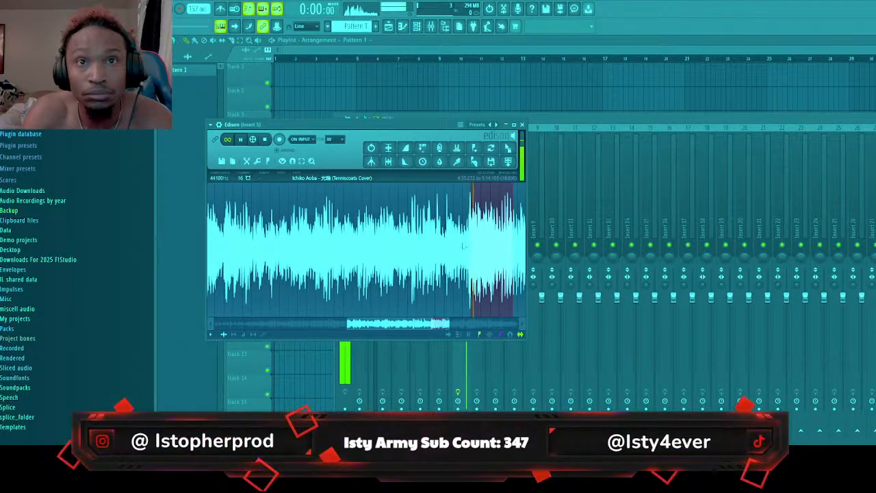
scroll(506, 259, "up", 6)
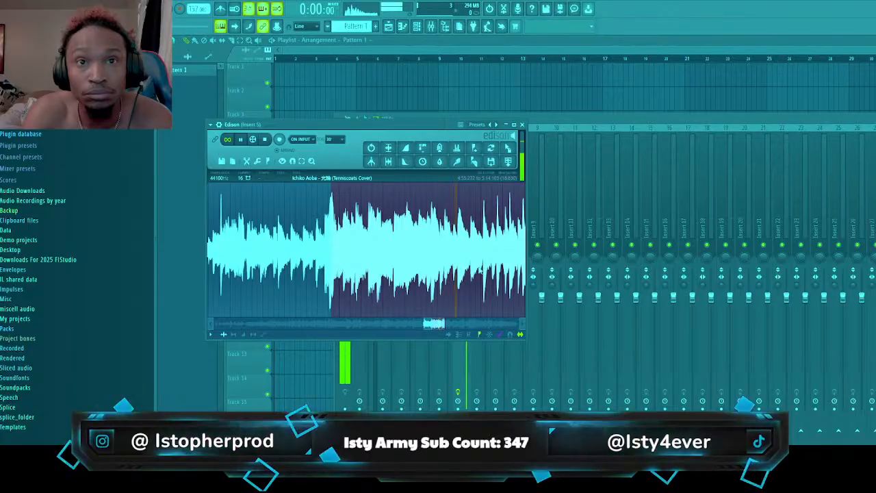
scroll(421, 253, "down", 2)
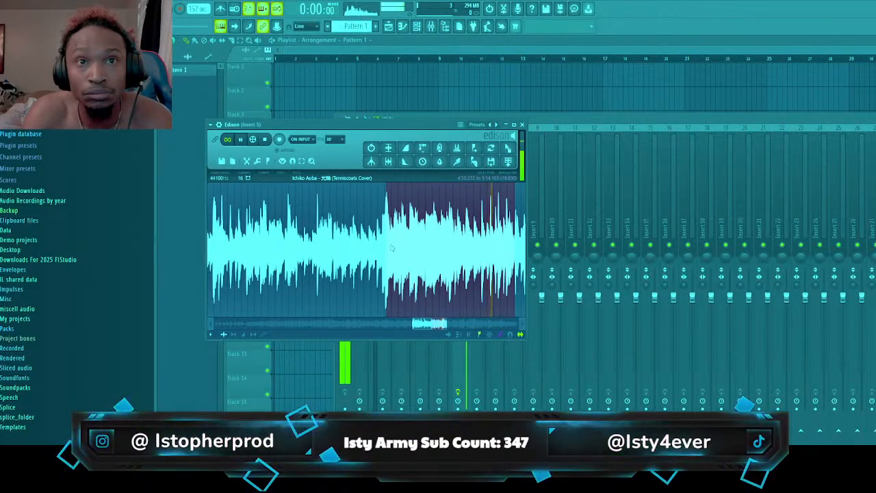
Move the loop's start to about 5:04.45, aligned with the beat, keeping only the second half of the section
left_click_drag(392, 248, 449, 248)
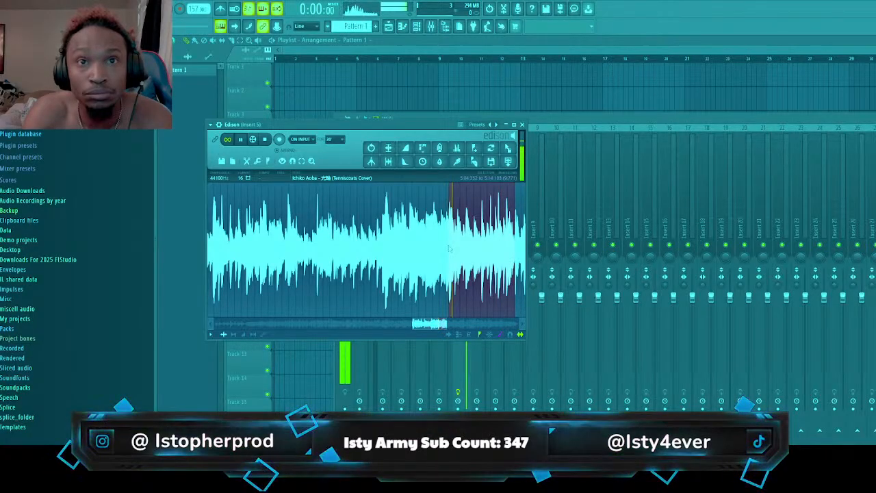
scroll(452, 243, "up", 5)
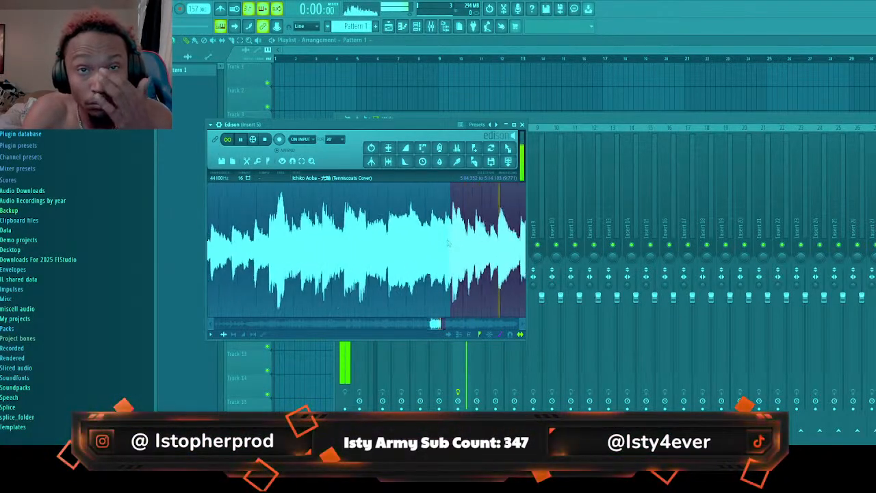
left_click_drag(454, 233, 458, 231)
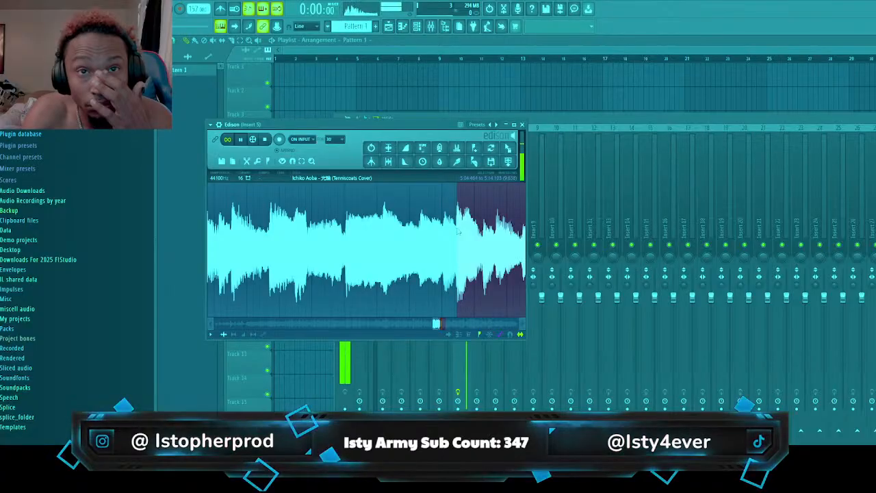
scroll(460, 234, "down", 5)
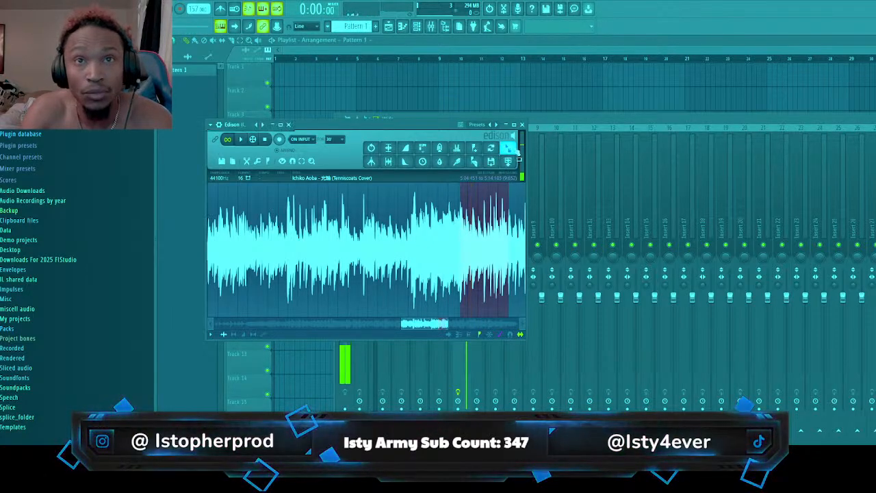
Place the selected loop as an audio clip at the start of playlist Track 1 and open its clip settings
left_click(503, 124)
left_click_drag(525, 73, 277, 75)
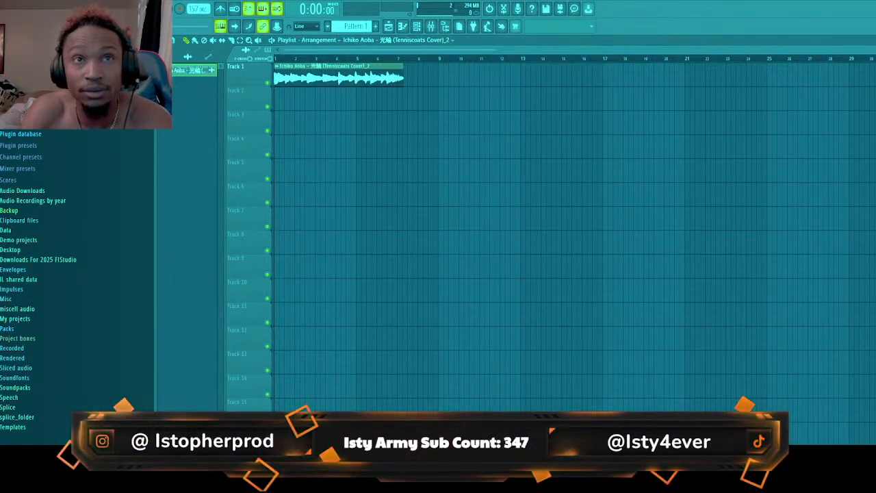
double_click(299, 67)
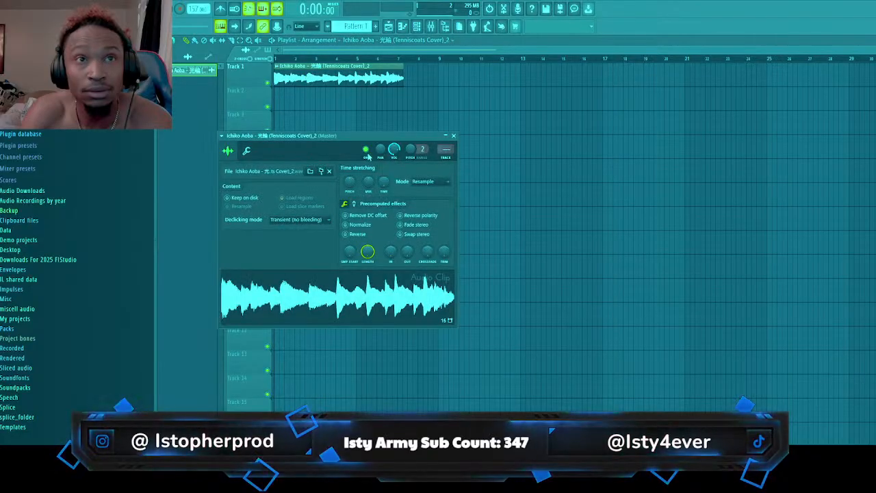
Stretch the Track 1 clip to four bars in e2 transient mode, listen to it, and place a second copy at bar 5
left_click_drag(384, 181, 394, 164)
left_click(425, 186)
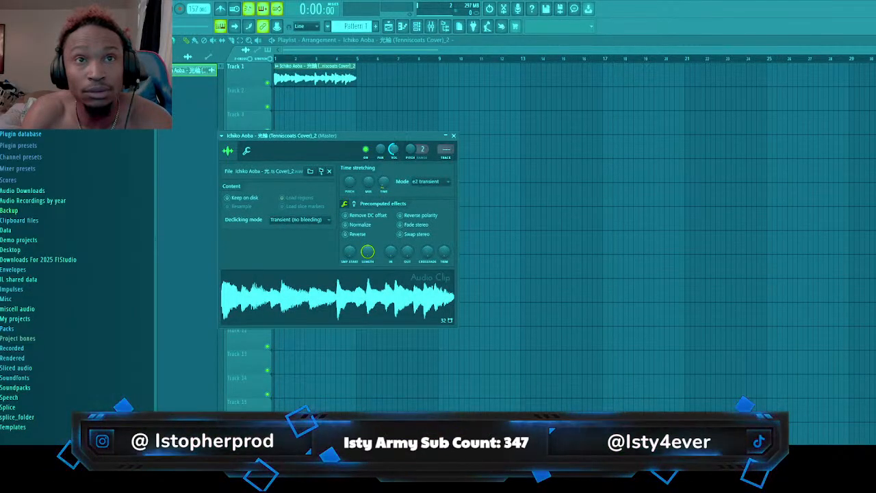
key("space")
key("space")
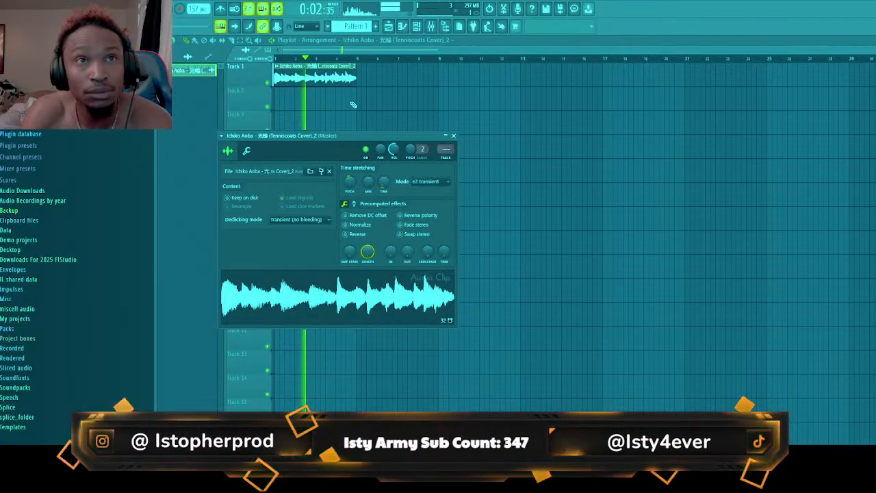
key("Escape")
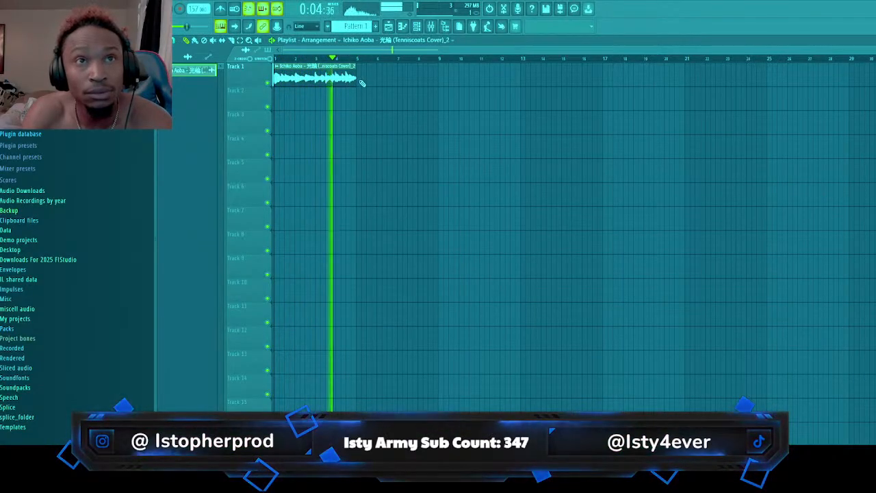
left_click(362, 81)
Reopen Edison on mixer Insert 5 and play an earlier part of the full recording to find another section
left_click(431, 26)
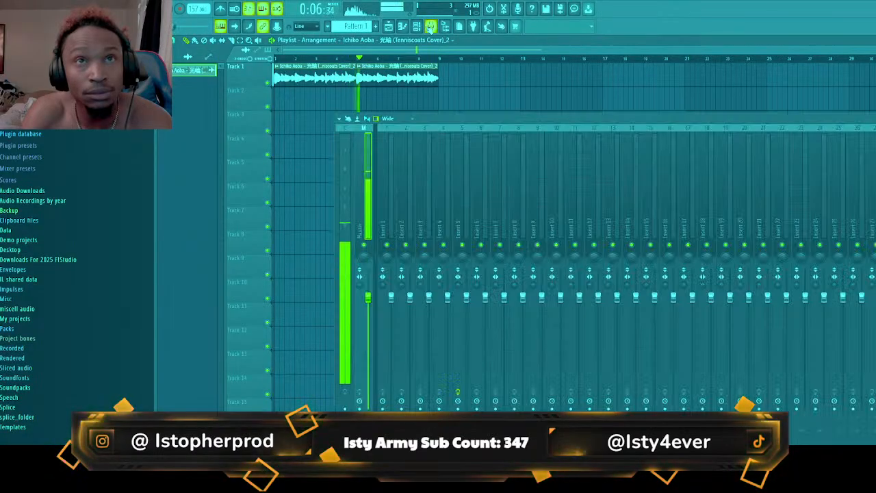
left_click(393, 217)
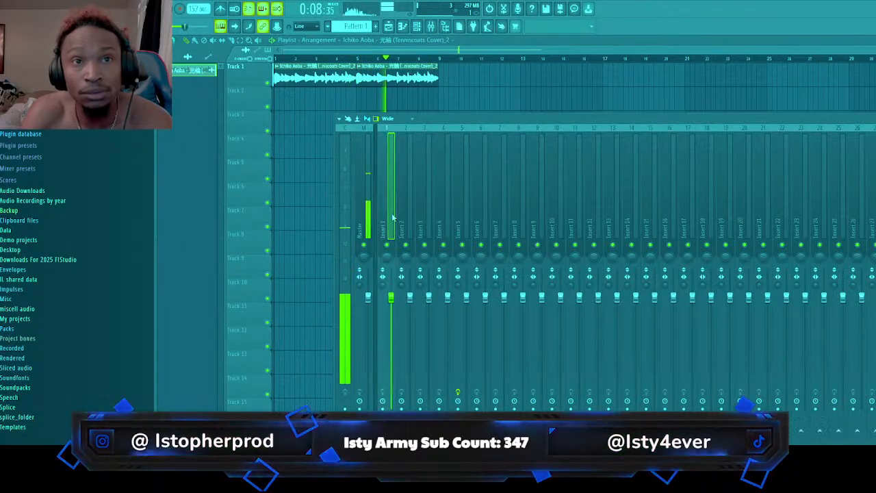
left_click(364, 216)
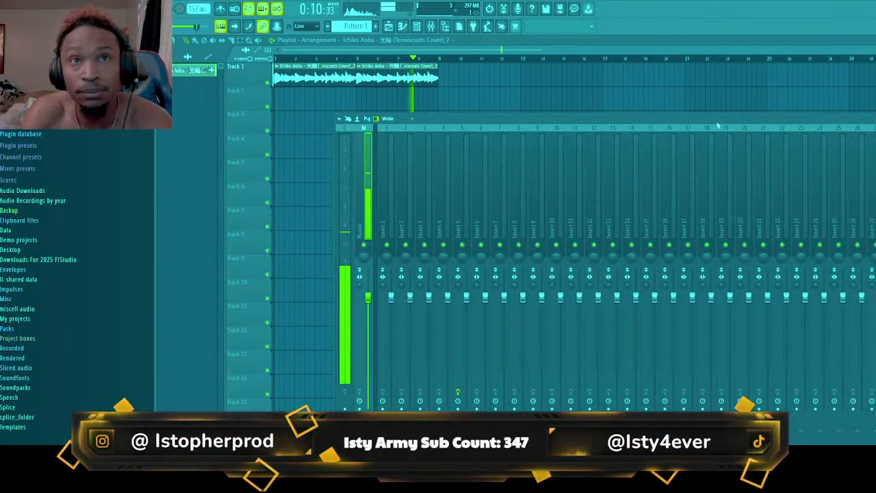
left_click_drag(372, 209, 458, 211)
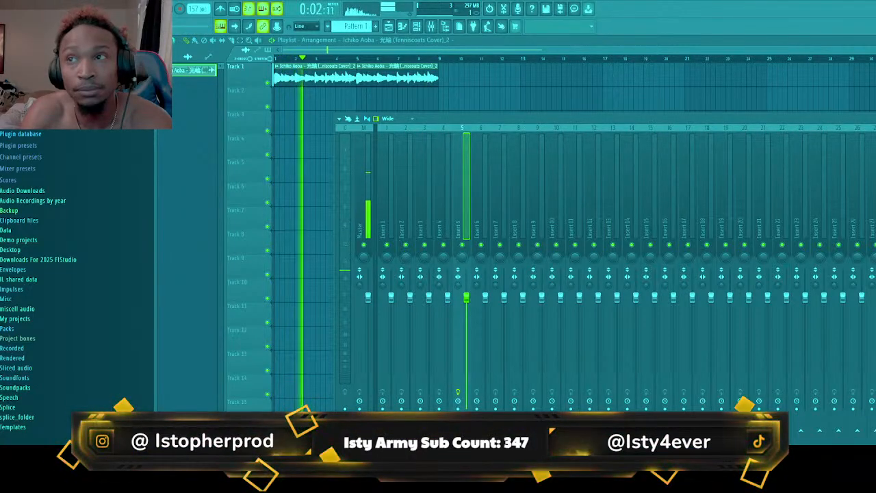
key("ctrl+e")
scroll(418, 257, "down", 3)
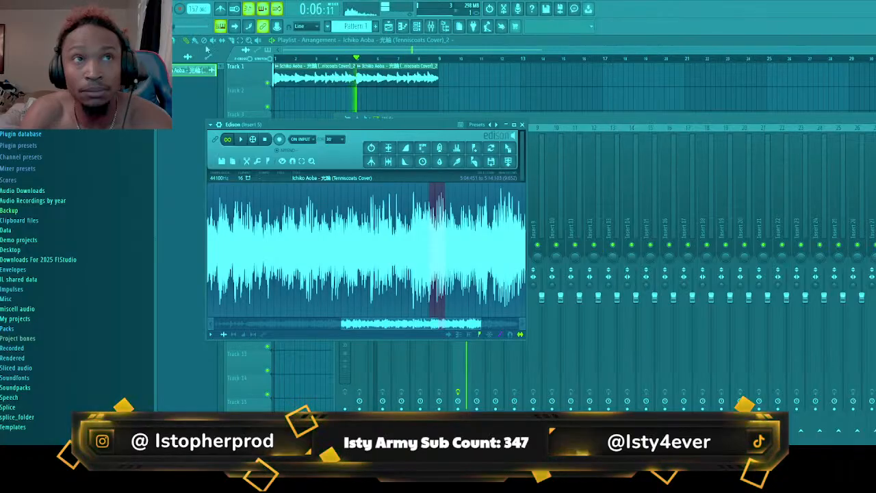
key("space")
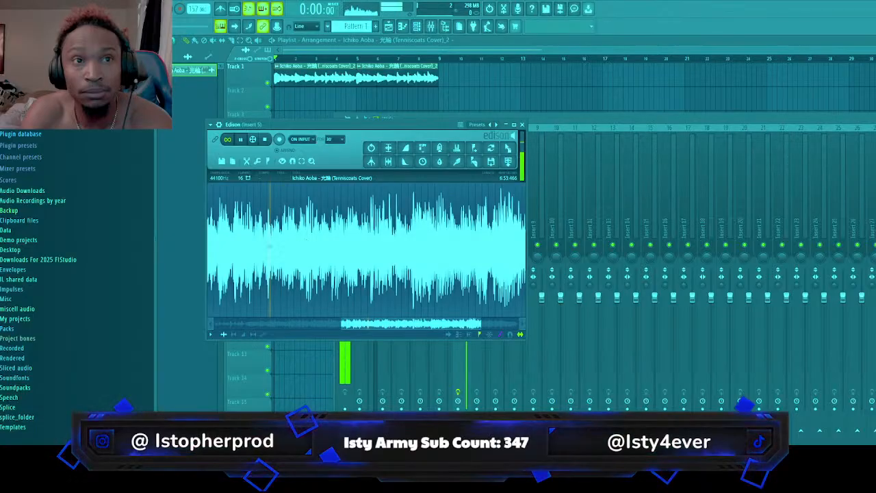
Select the section starting at the loud hit around 3:28.66 and extend the loop's end to about 3:38.46
scroll(269, 247, "up", 6)
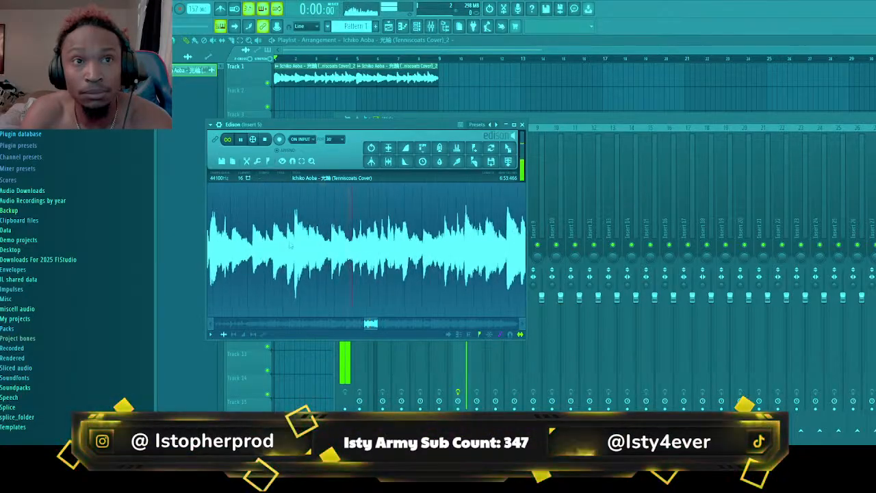
left_click_drag(295, 236, 426, 243)
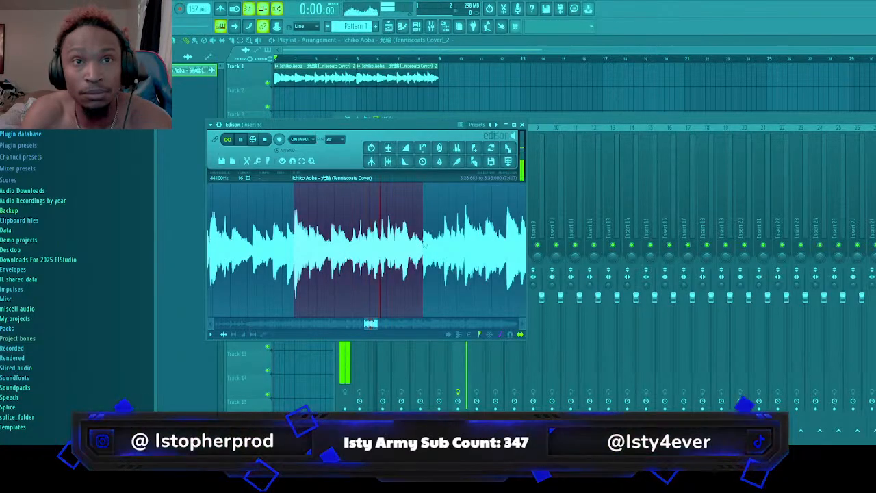
left_click_drag(425, 243, 456, 244)
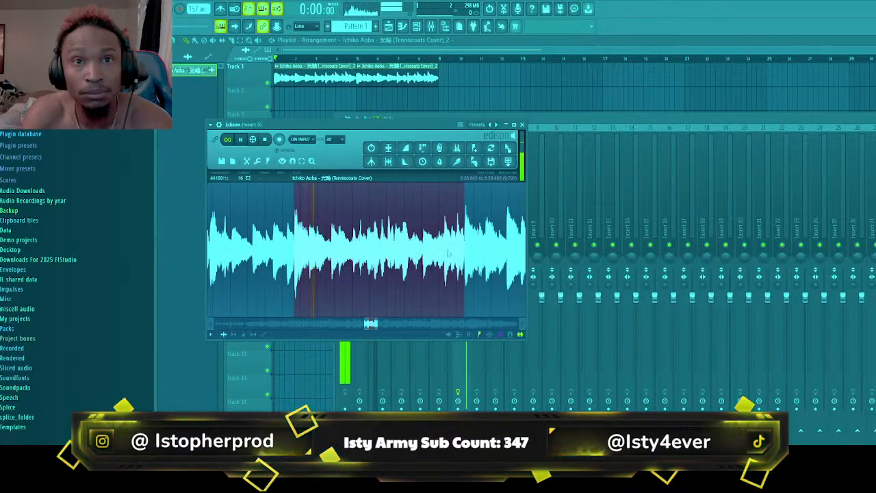
Check both edges of the looping selection against the waveform and refine its start to about 3:28.685
scroll(449, 254, "up", 8)
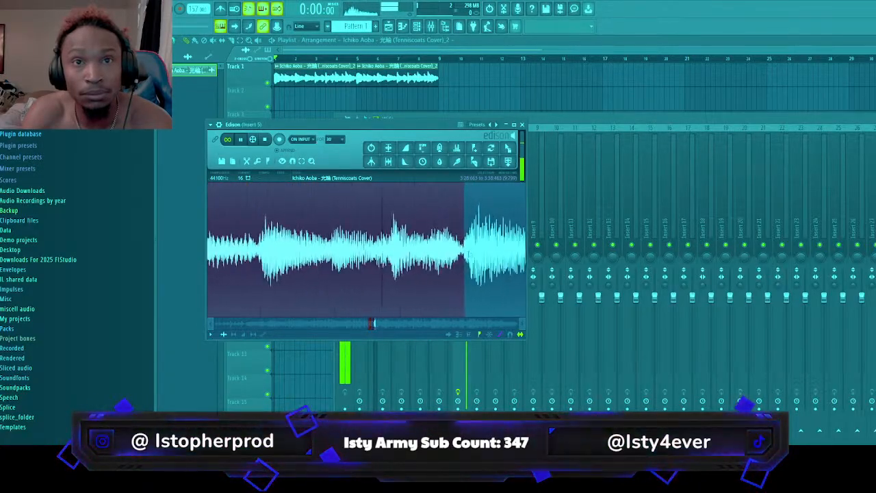
scroll(449, 254, "up", 2)
scroll(242, 276, "down", 8)
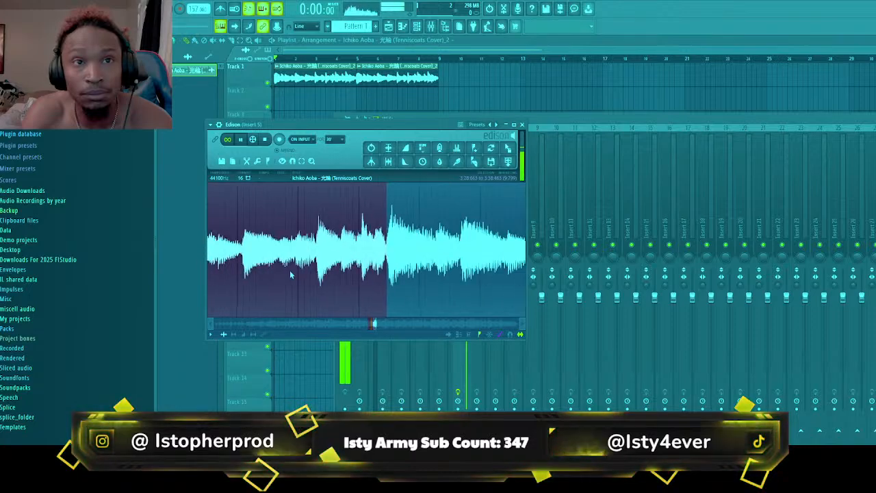
scroll(373, 278, "up", 5)
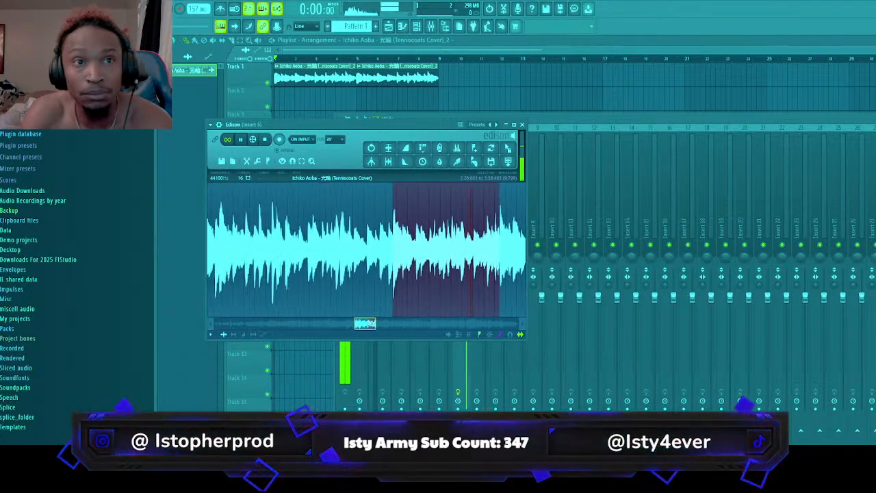
scroll(373, 278, "up", 4)
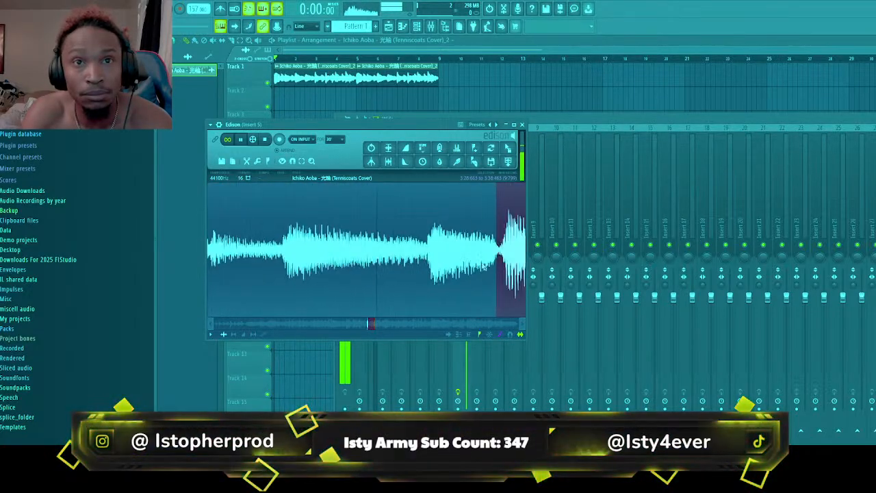
left_click_drag(509, 258, 511, 259)
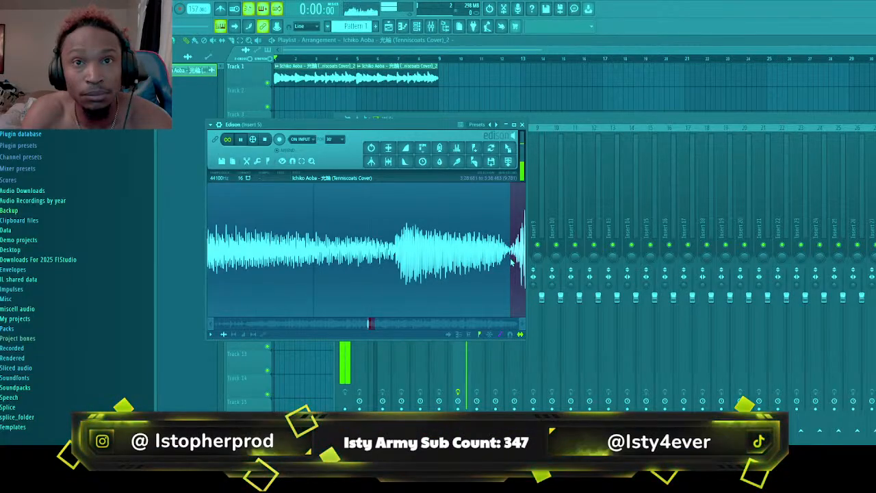
scroll(512, 263, "down", 4)
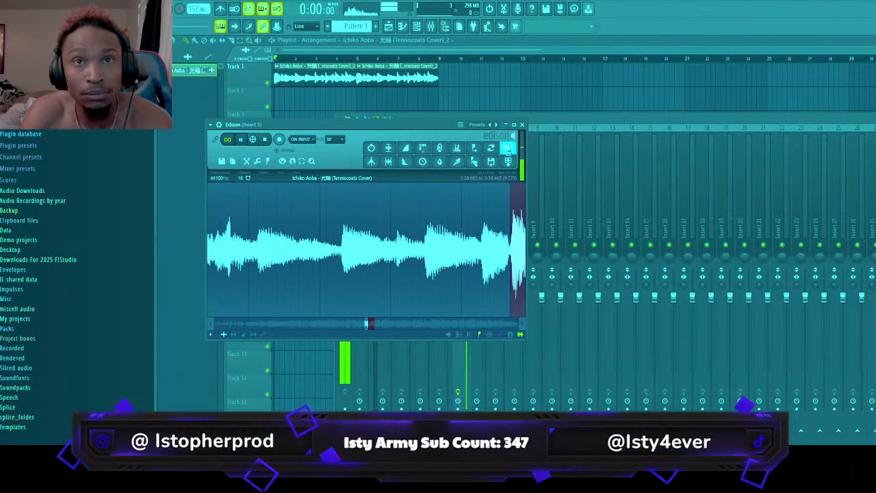
Place the selection as a new audio clip at bar 9 of Track 1, stretched to four bars in Auto mode
left_click_drag(508, 148, 442, 80)
double_click(506, 79)
left_click_drag(395, 193, 395, 190)
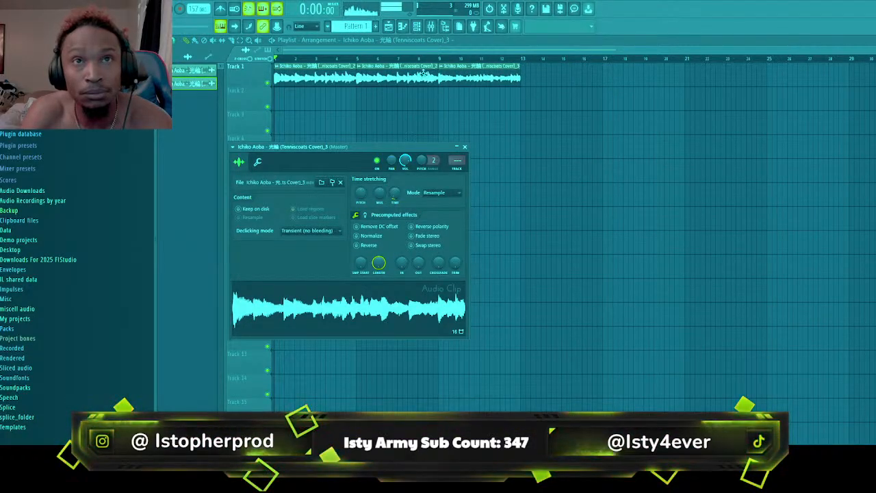
double_click(389, 82)
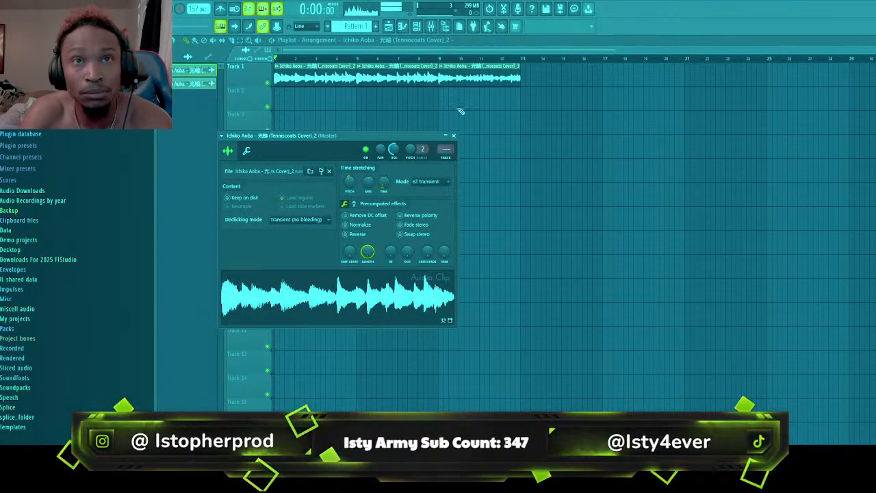
double_click(463, 80)
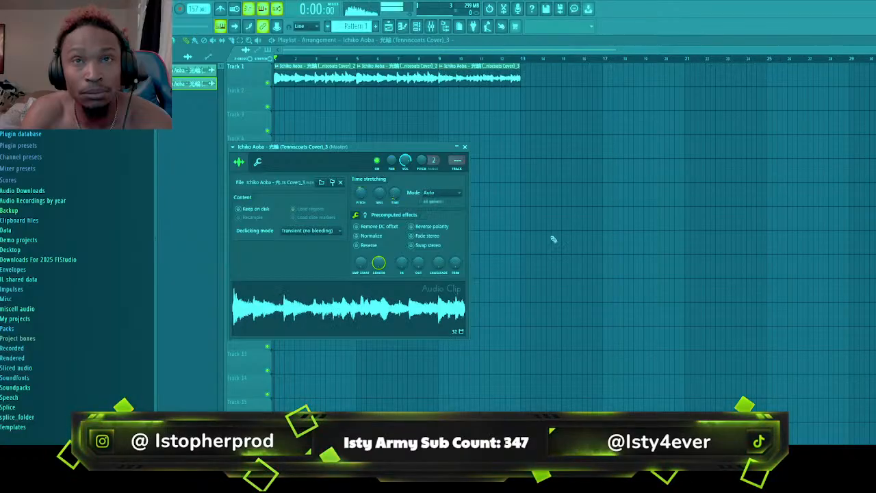
Stop the Edison playback on Insert 5 and listen to the arranged sample clips with the metronome on
left_click(431, 26)
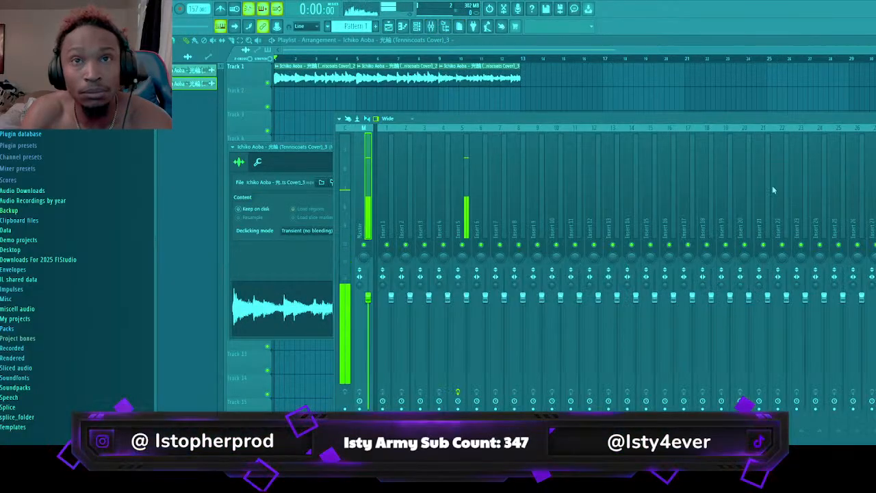
left_click(457, 224)
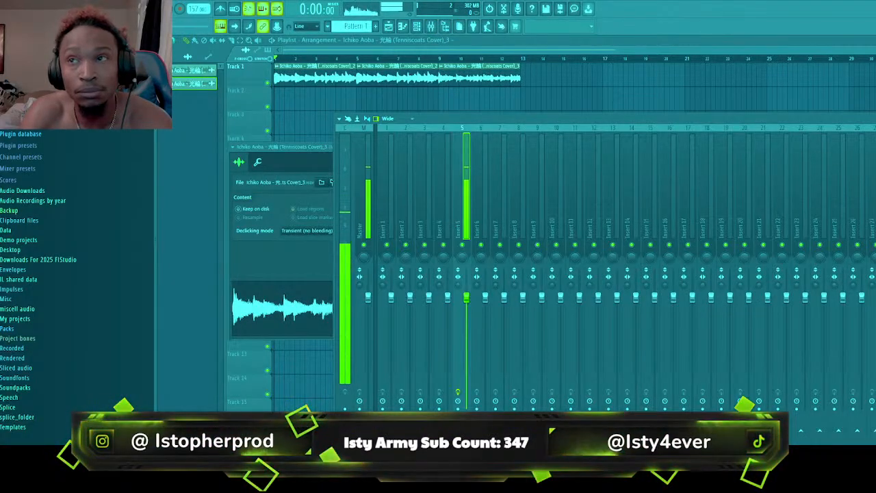
key("ctrl+e")
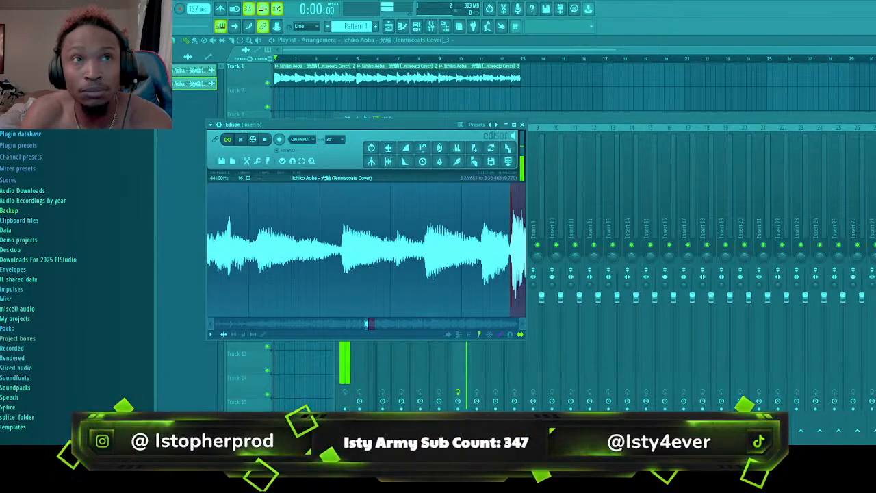
left_click(331, 55)
left_click(422, 58)
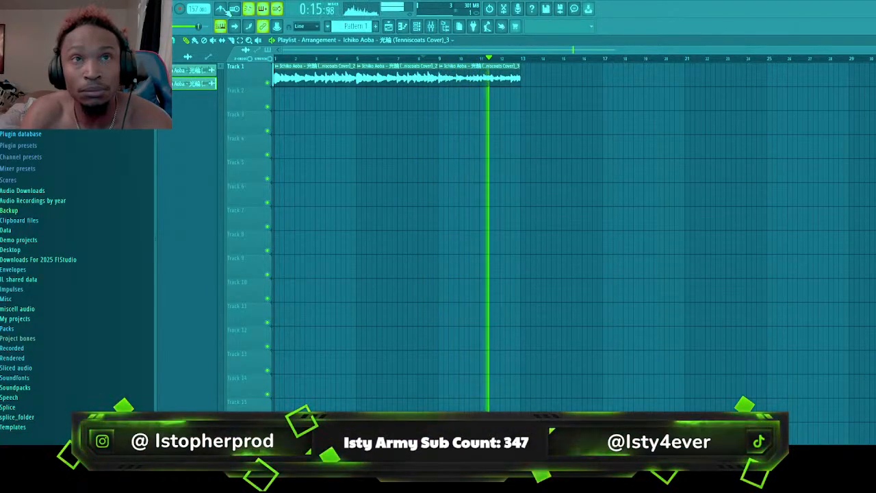
Adjust the pitch of both sample clips while playing from bar 5, and place a second copy of the newer clip at bar 13
left_click(358, 60)
double_click(471, 74)
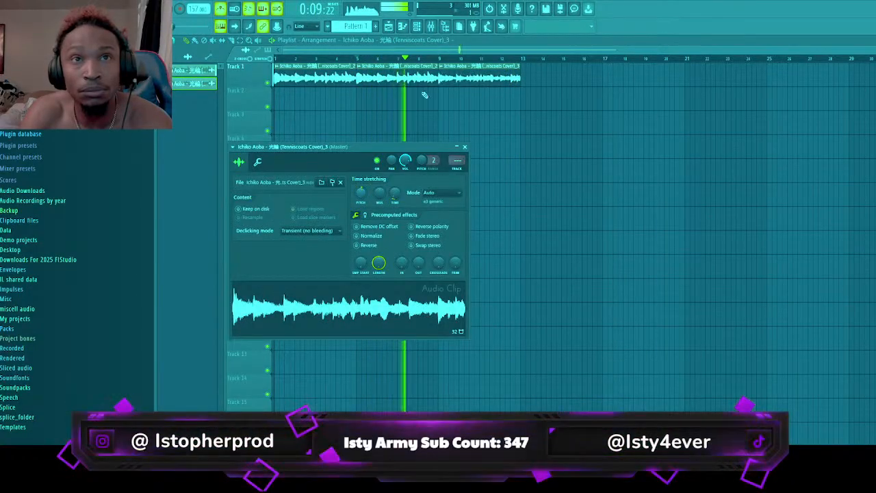
left_click(357, 60)
double_click(392, 75)
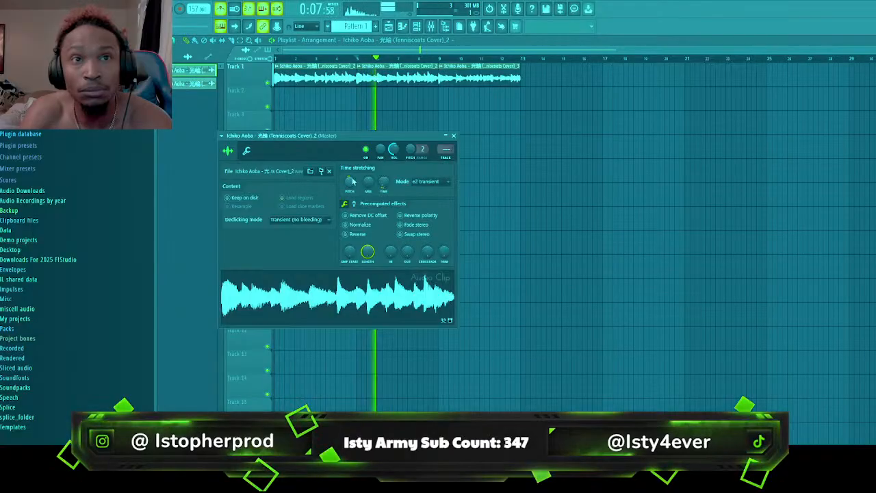
key("space")
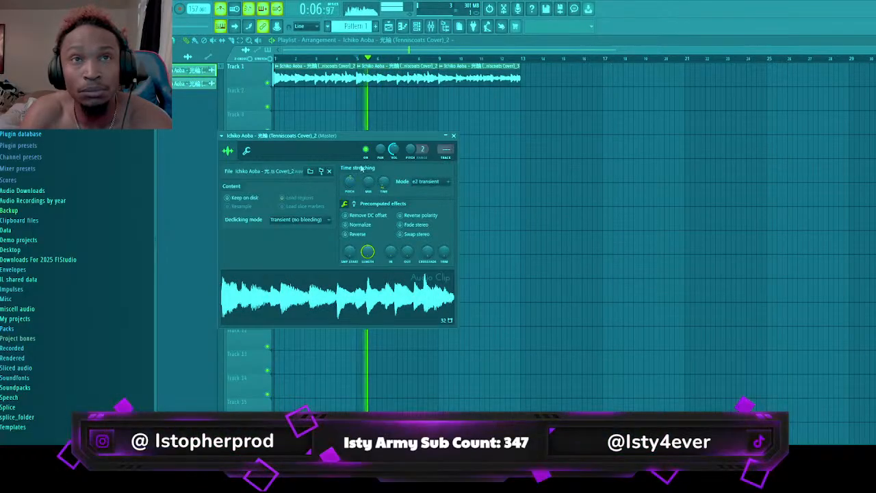
double_click(460, 73)
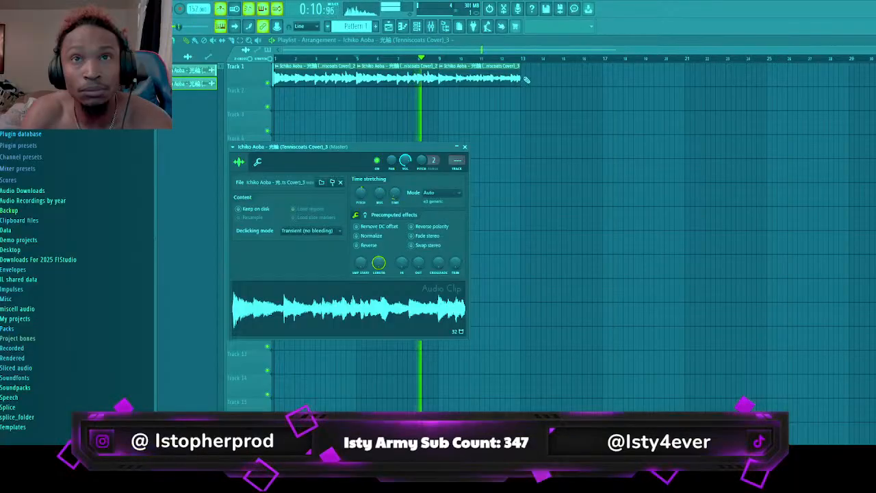
left_click(526, 80)
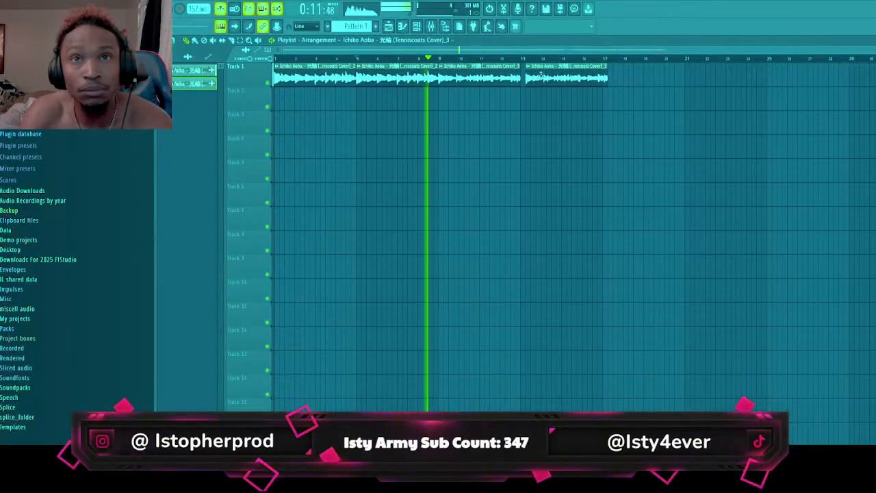
Show the unsorted channels in the channel rack and browse the Soundpacks folder for a drum kit
left_click(417, 27)
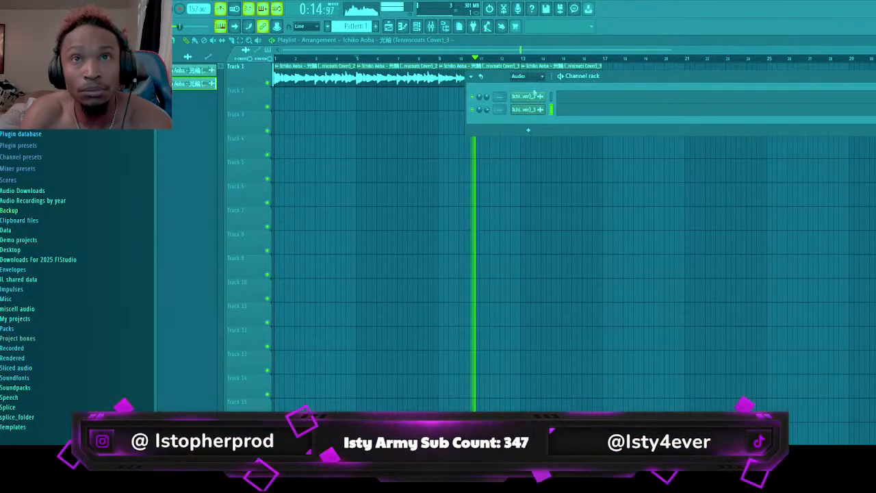
scroll(533, 105, "down", 1)
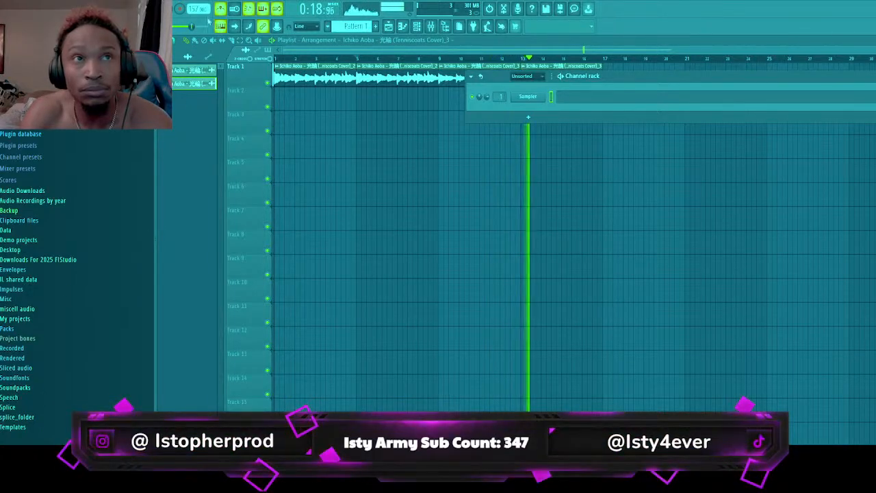
left_click(25, 387)
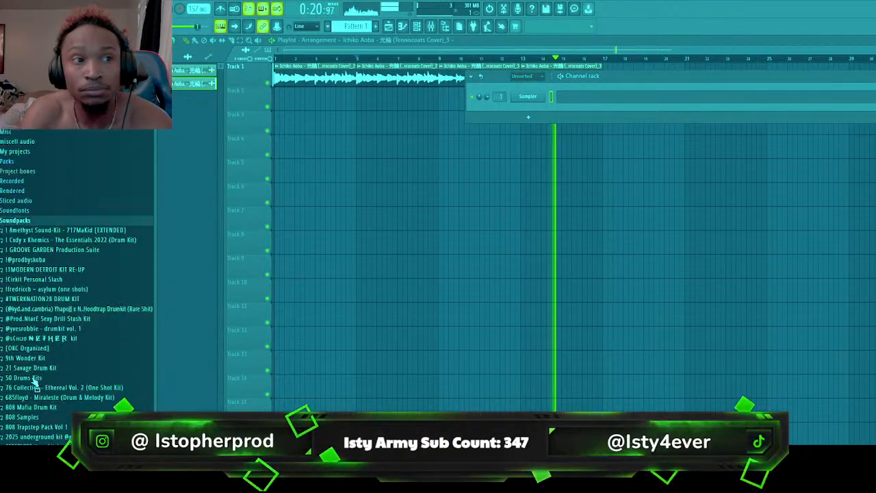
scroll(34, 381, "down", 7)
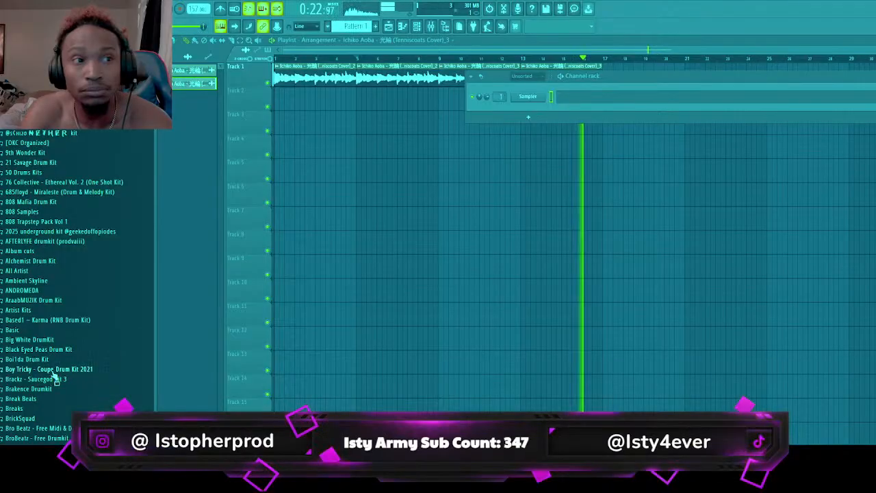
scroll(55, 378, "down", 4)
scroll(54, 332, "down", 1)
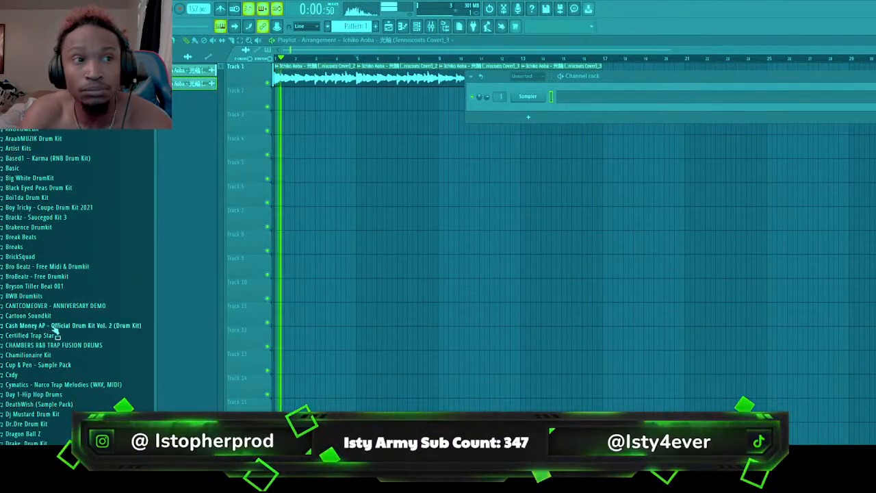
scroll(45, 179, "up", 4)
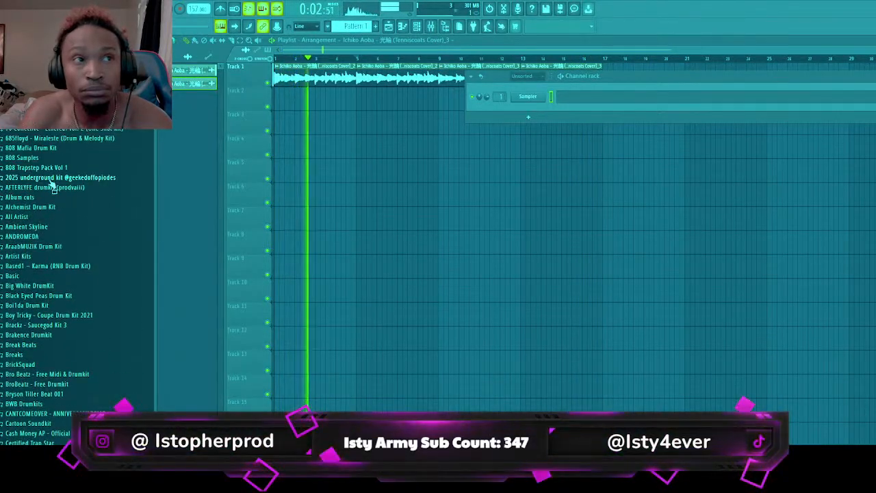
scroll(52, 188, "up", 4)
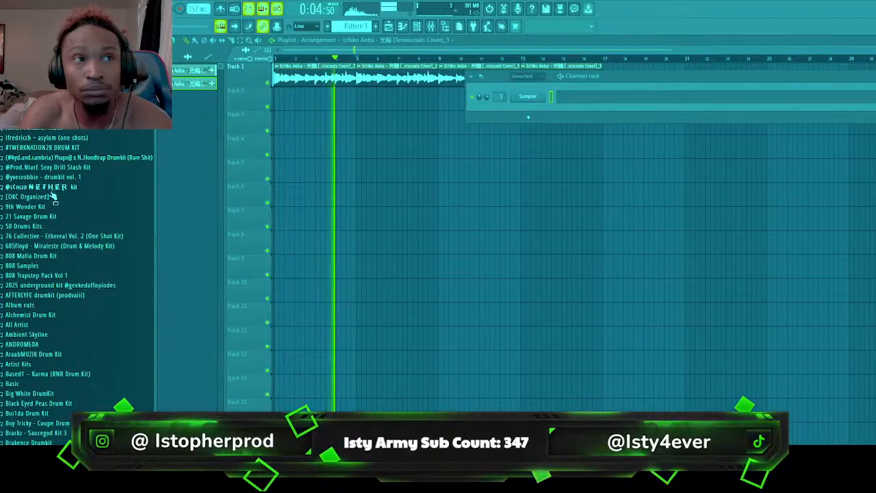
Open the 808 folder of the NETHER kit and audition the Pistol8082 and ASYLUM808 samples
left_click(48, 188)
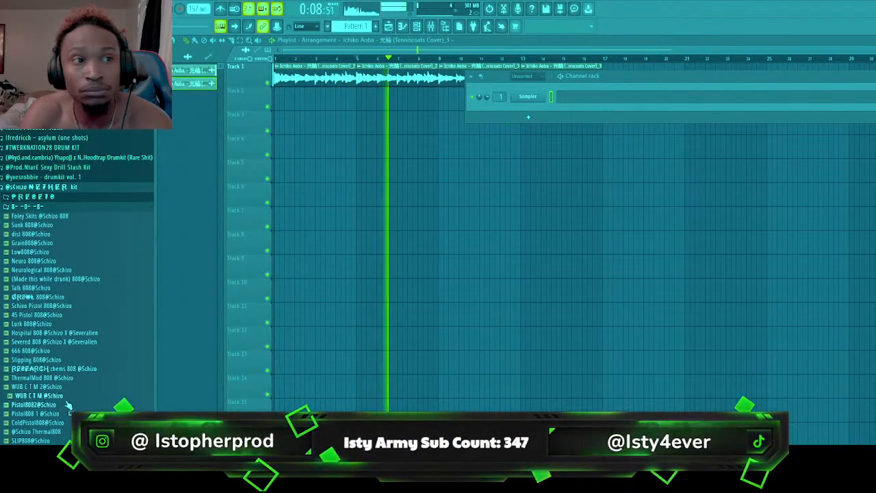
left_click(68, 405)
scroll(59, 391, "down", 6)
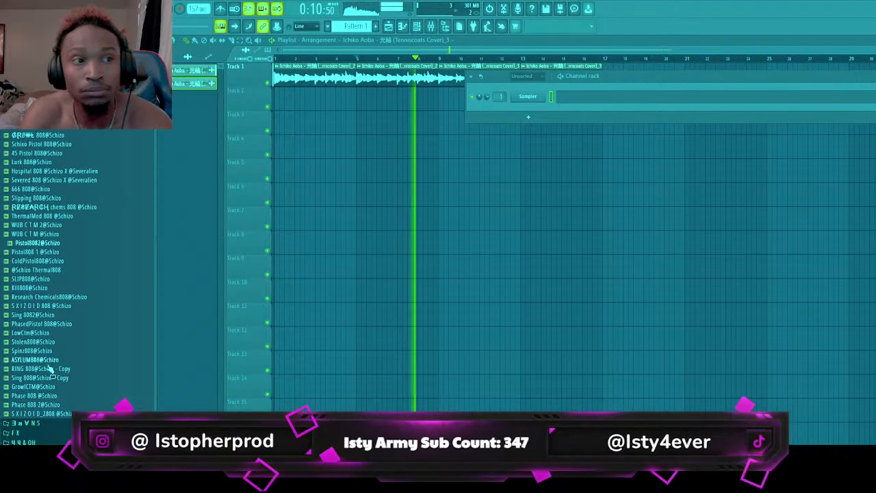
left_click(47, 360)
Reverse the audio of the first sample clip at bar 1 of Track 1
double_click(335, 77)
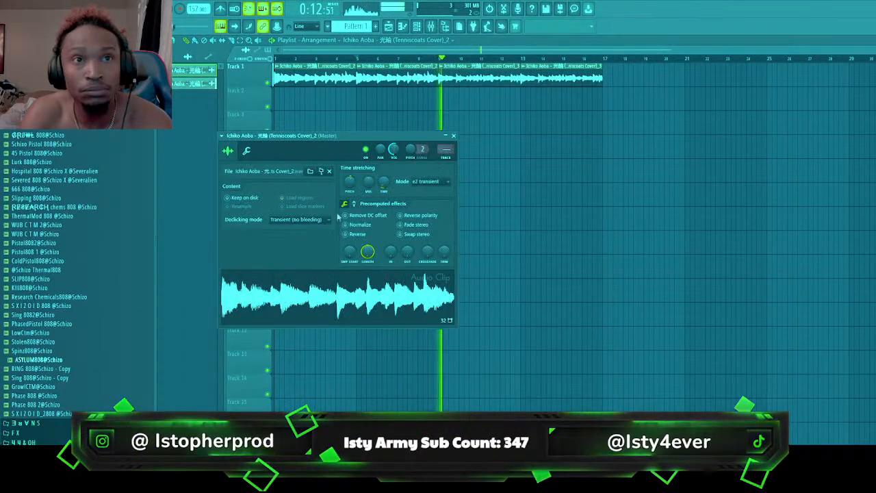
left_click(346, 234)
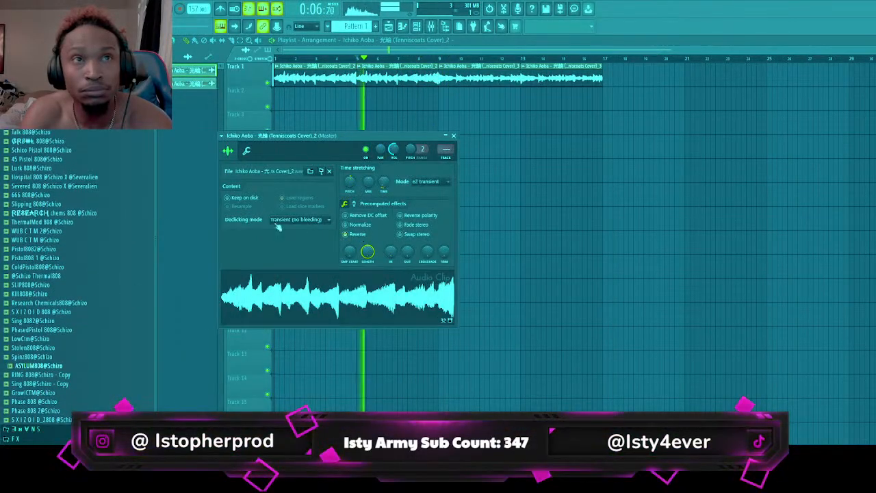
Collapse the NETHER kit's 808 folder, look through the remaining sound packs and replay the arrangement from the start
scroll(22, 130, "up", 4)
left_click(26, 160)
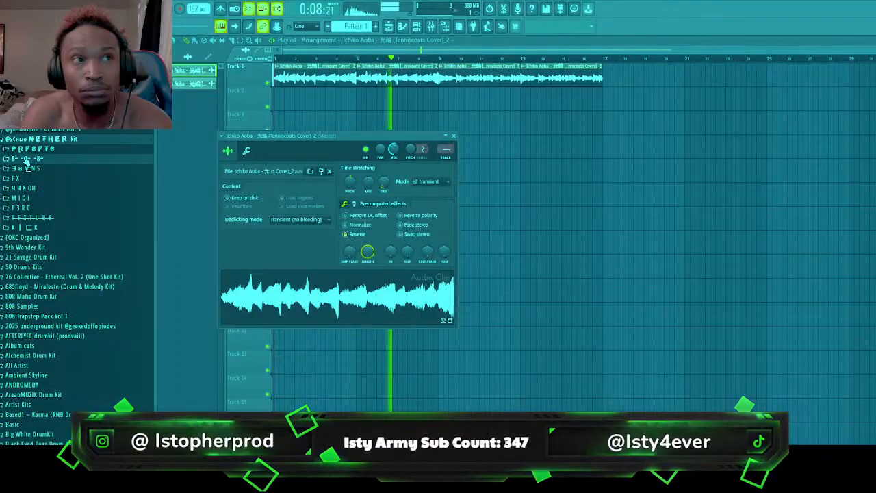
scroll(73, 193, "down", 15)
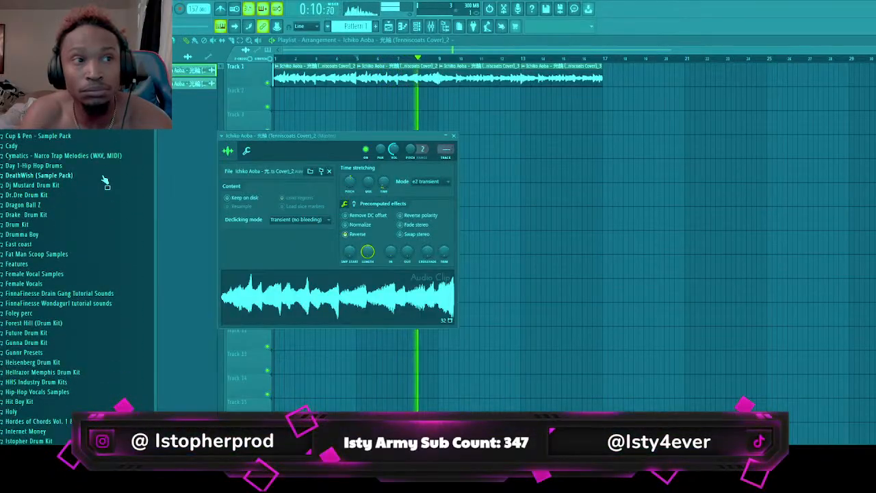
left_click_drag(325, 59, 274, 59)
scroll(68, 381, "down", 4)
scroll(67, 382, "down", 4)
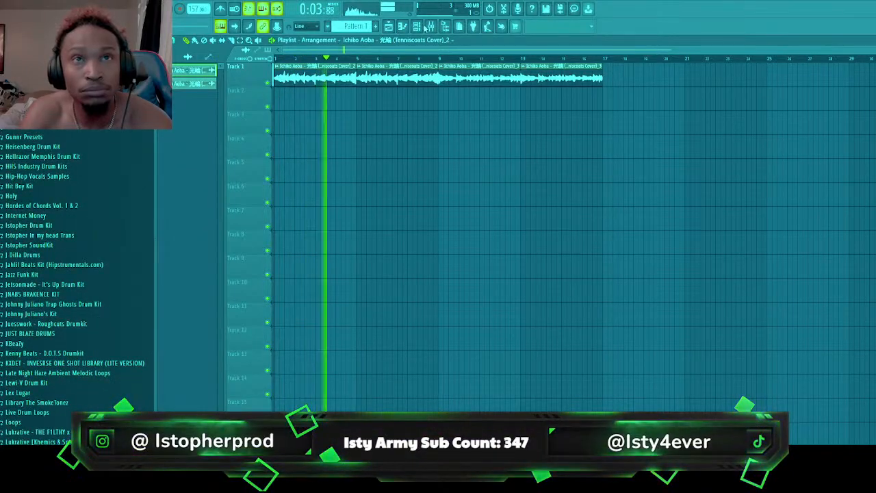
key("space")
key("space")
Route the reversed sample clip's channel to mixer Insert 1 and restart playback
double_click(404, 81)
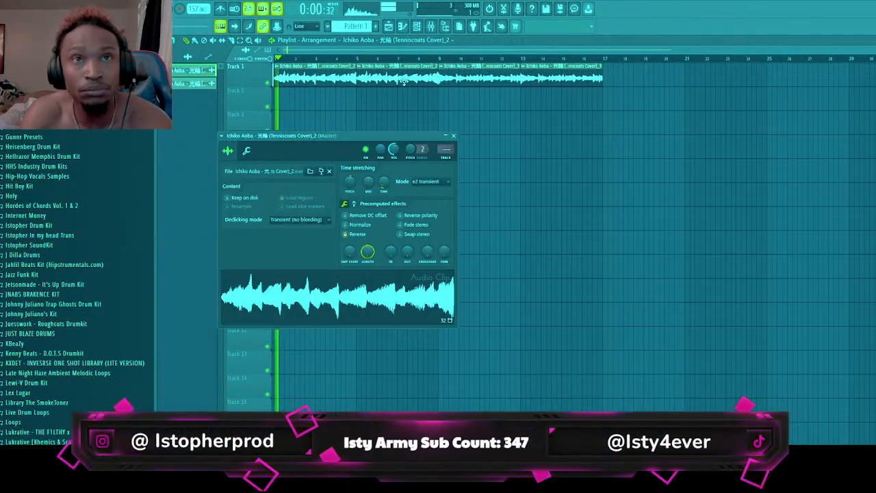
left_click(432, 26)
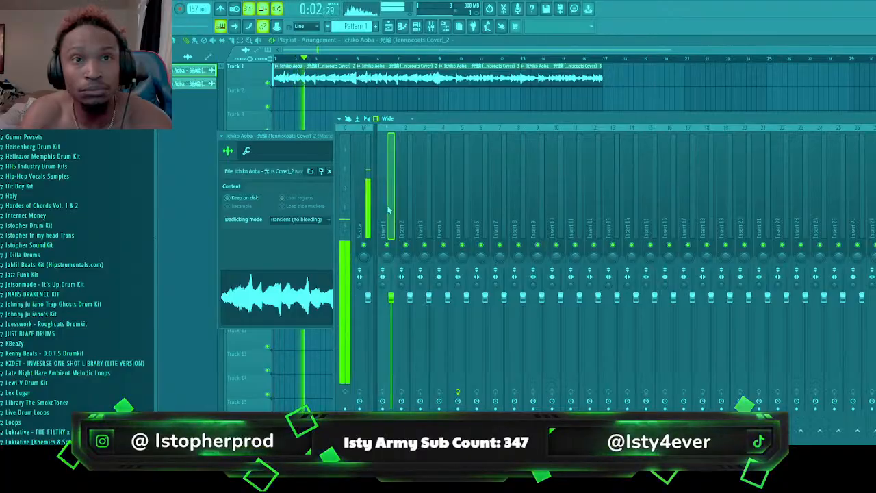
key("ctrl+l")
key("space")
key("space")
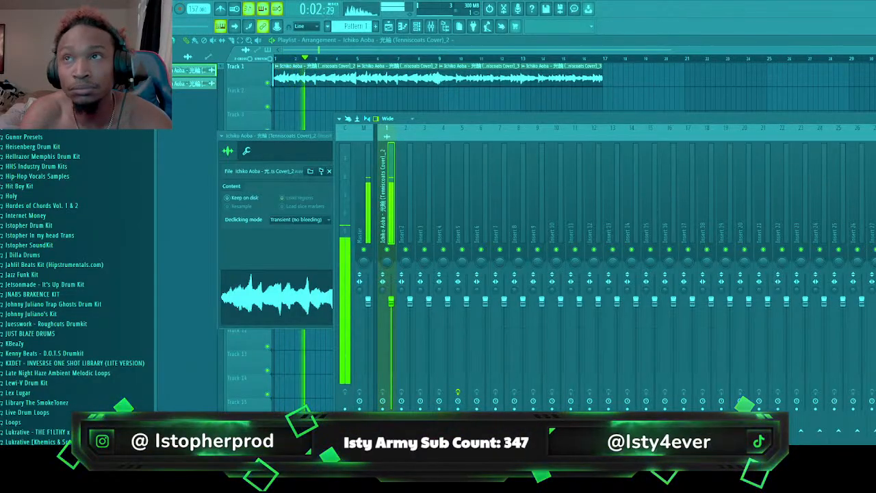
Load Effectrix2 on the reversed sample's mixer insert and try its Plain Reverse preset
left_click(589, 182)
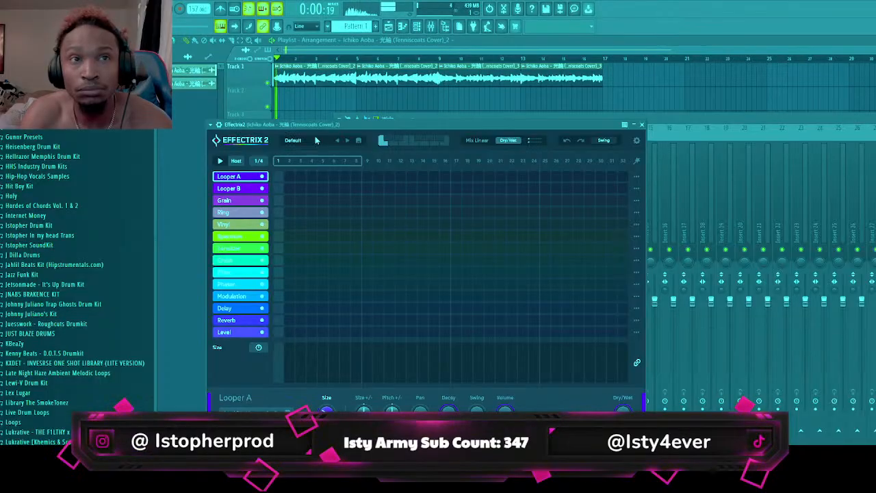
left_click(316, 140)
scroll(348, 306, "down", 3)
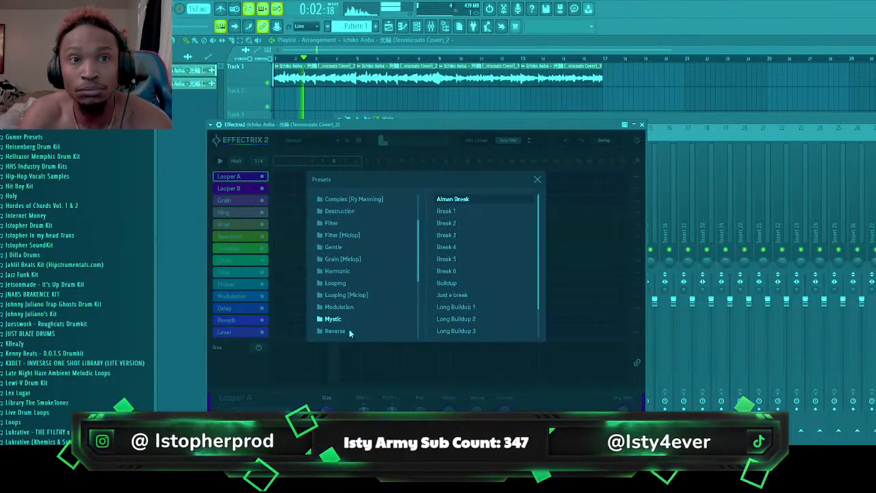
left_click(351, 332)
left_click(476, 224)
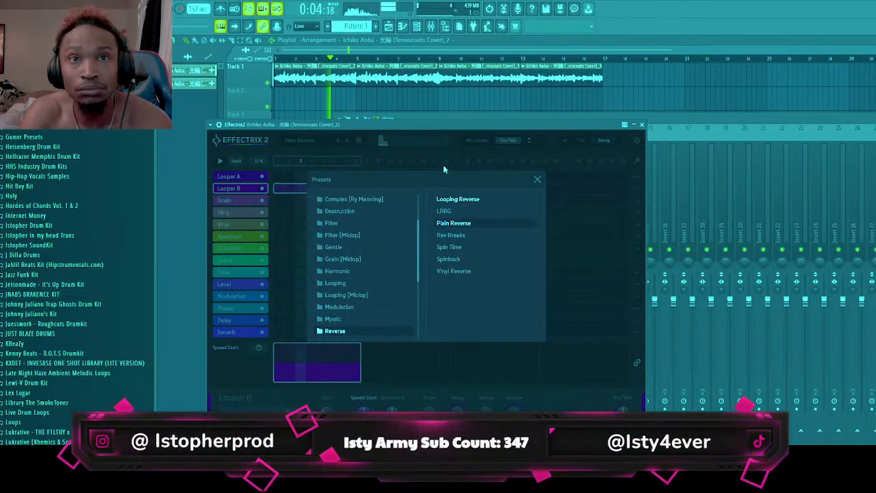
Switch Effectrix2 to the Looping Reverse preset, replay from the start and close the preset browser
left_click(468, 200)
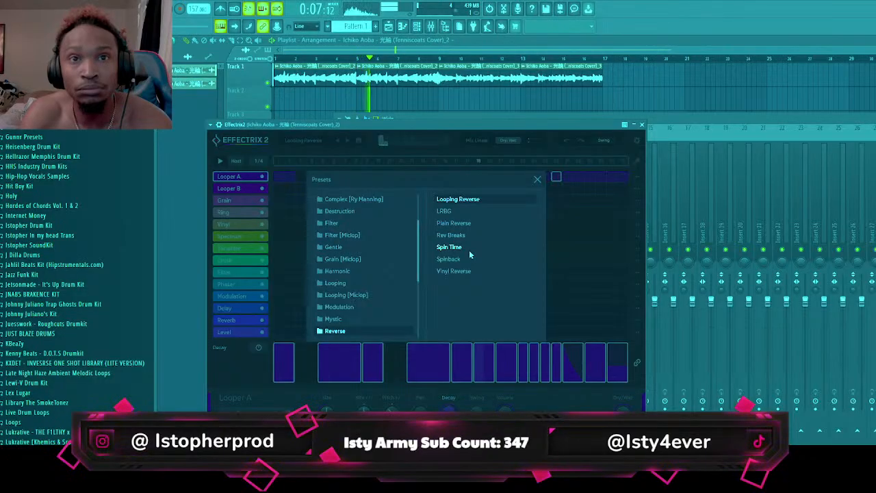
left_click(488, 124)
key("space")
key("space")
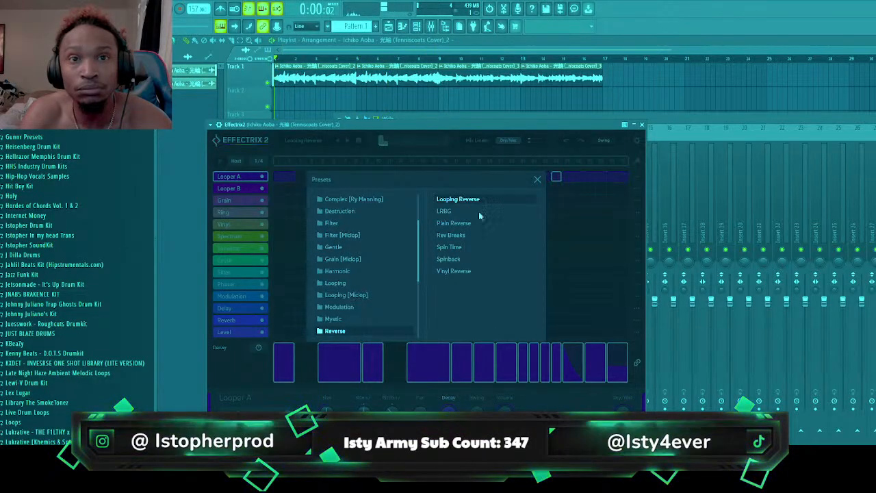
left_click(538, 179)
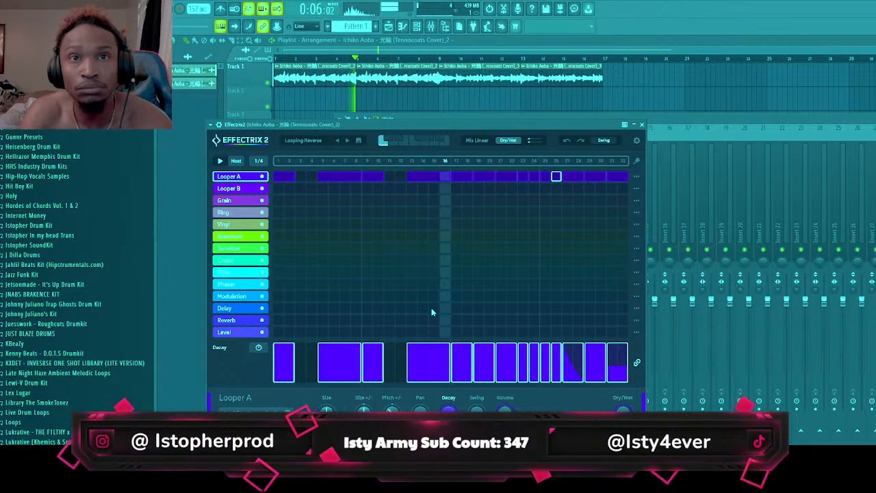
Delete every Looper A block in the Effectrix2 sequencer except the one over steps 13 to 16
right_click(462, 177)
right_click(484, 178)
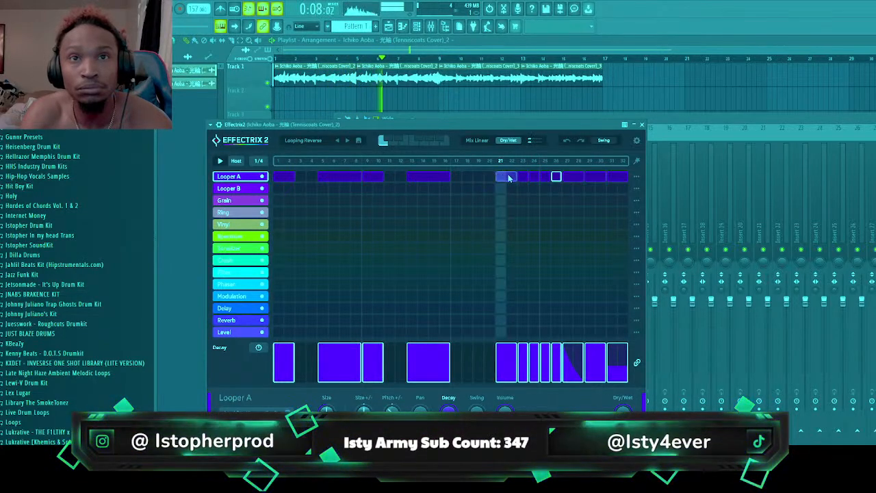
right_click(509, 178)
right_click(523, 178)
right_click(534, 178)
right_click(545, 178)
right_click(573, 178)
right_click(595, 179)
right_click(610, 179)
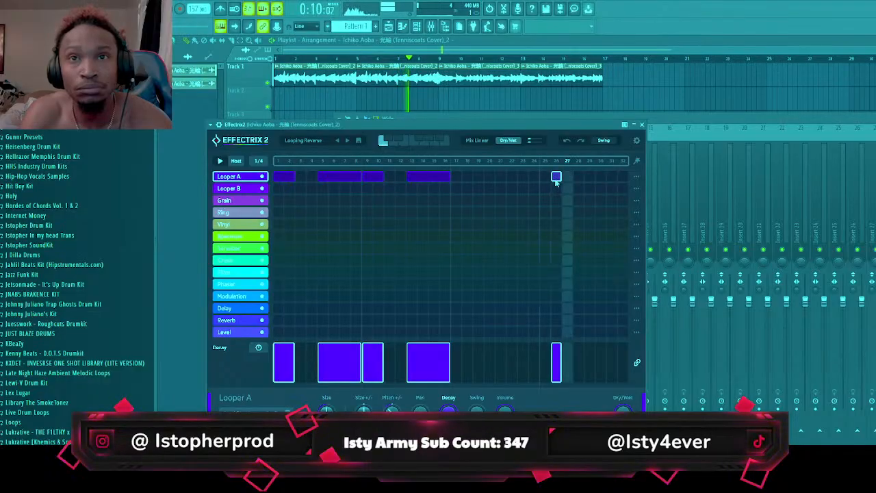
right_click(556, 176)
right_click(340, 178)
right_click(370, 179)
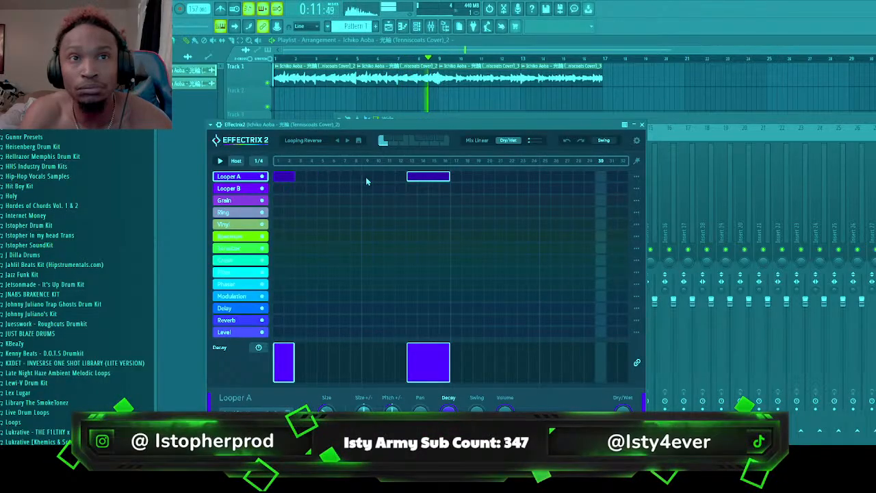
right_click(284, 176)
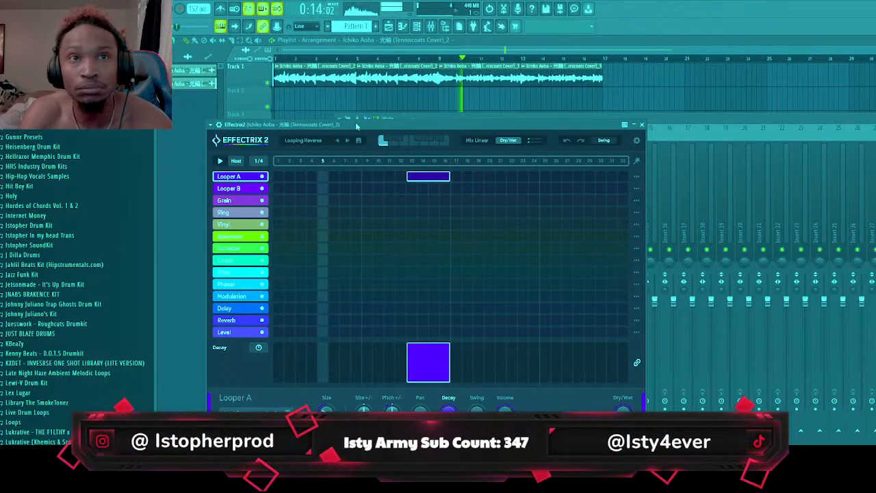
Draw four-step Looper A blocks in Effectrix2 over steps 5 to 8, 21 to 24 and 29 to 32
left_click(334, 177)
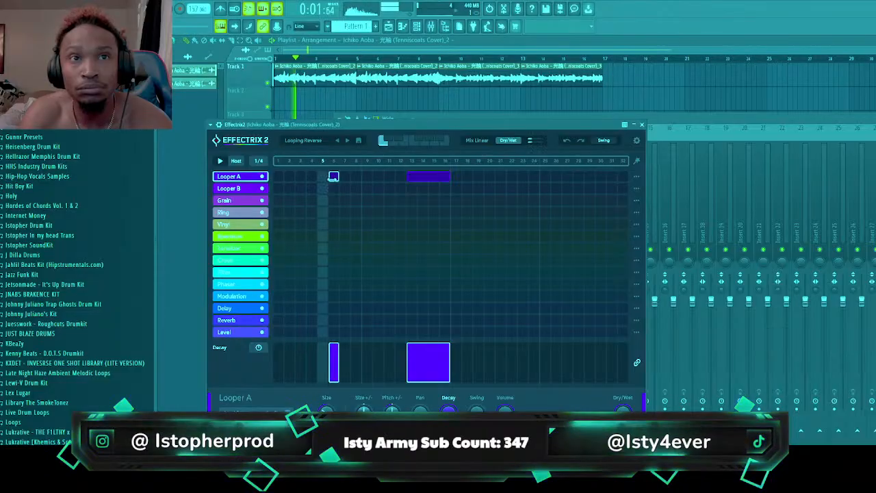
mouse_move(339, 177)
left_mouse_down()
mouse_move(363, 178)
mouse_move(352, 178)
left_mouse_up()
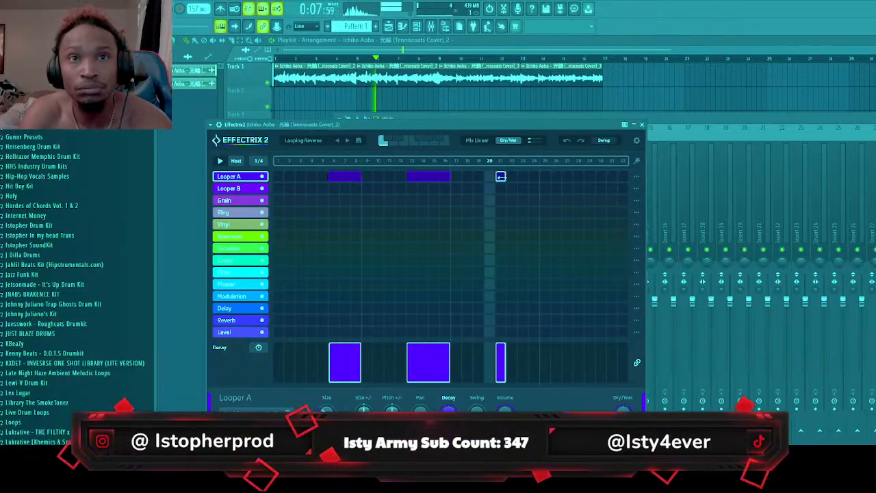
left_click_drag(505, 176, 539, 176)
left_click(587, 176)
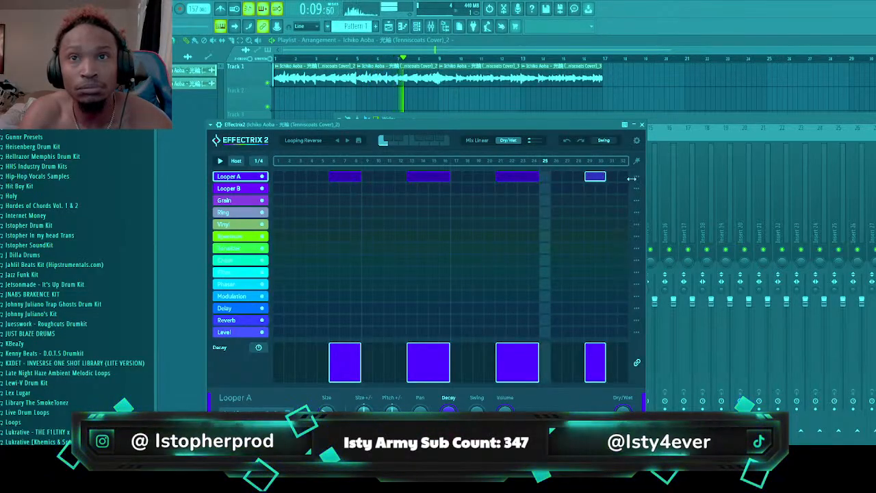
left_click(324, 178)
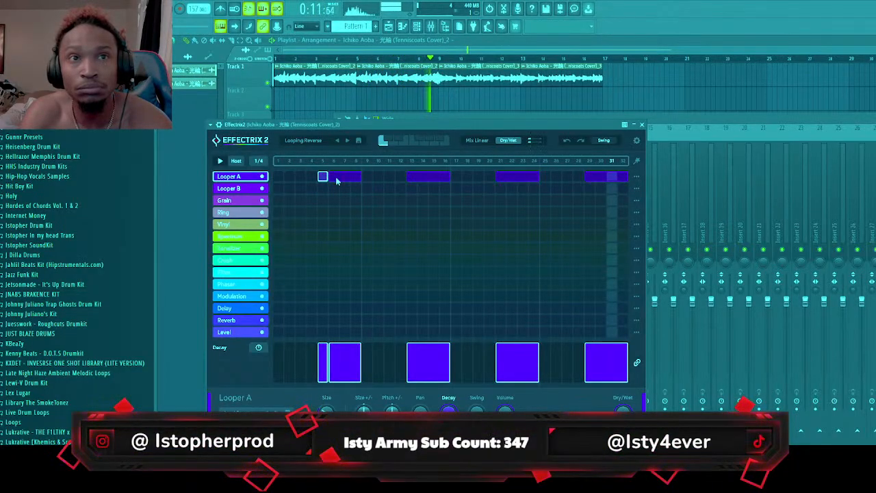
right_click(336, 179)
left_click_drag(326, 178, 361, 180)
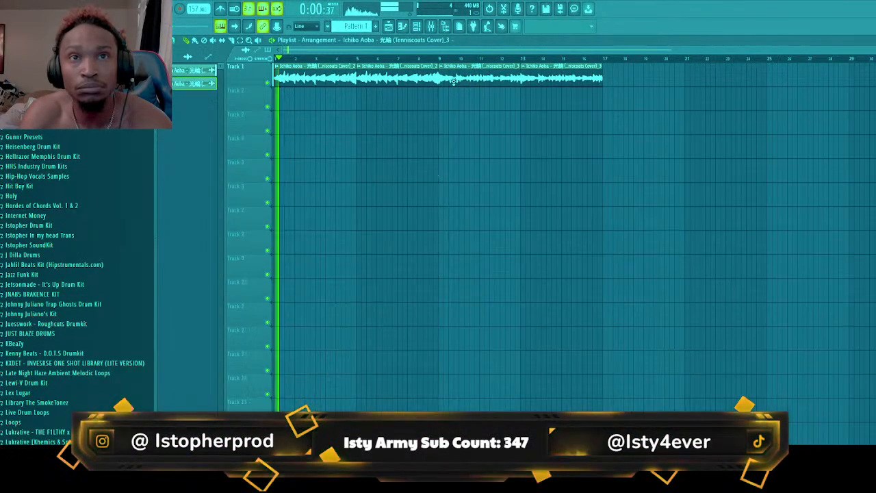
Route the newer sample clip to mixer track 1 and add Fruity Delay 2 to that track's effects
double_click(452, 82)
left_click_drag(450, 161, 449, 152)
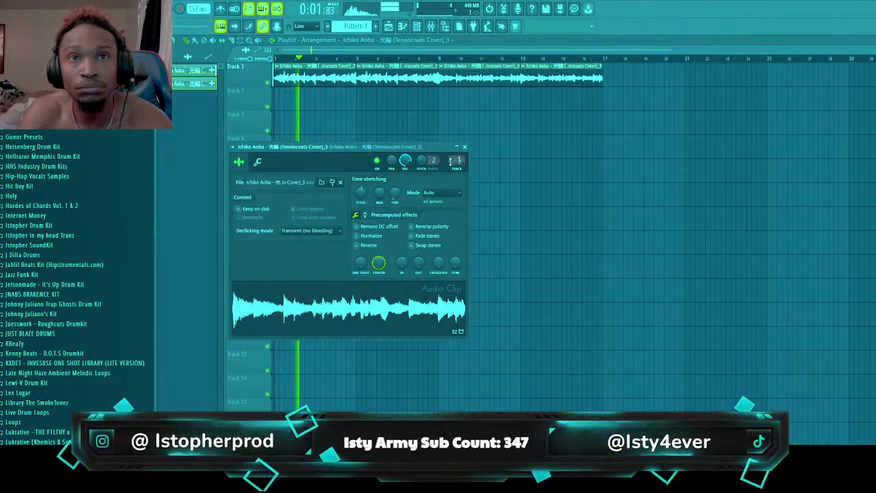
left_click(431, 27)
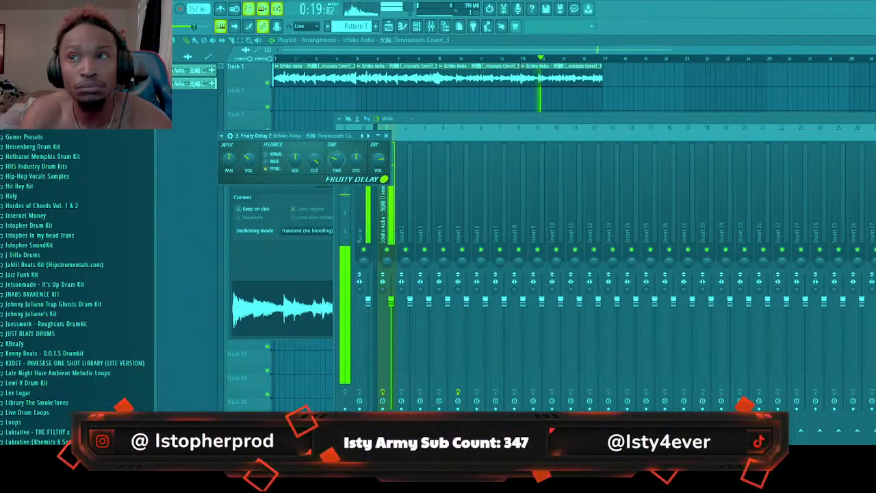
left_click(795, 196)
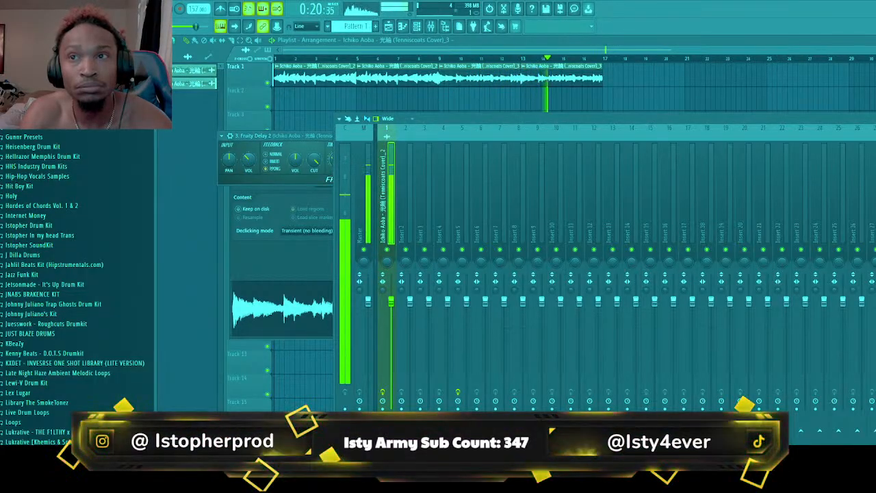
Add Fruity Flangus to mixer track 1 and advance it to the next preset
left_click(774, 199)
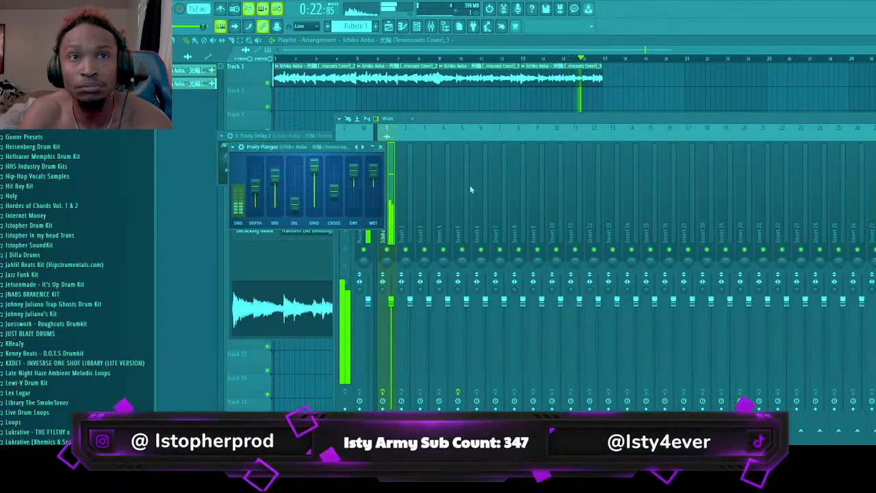
left_click(363, 147)
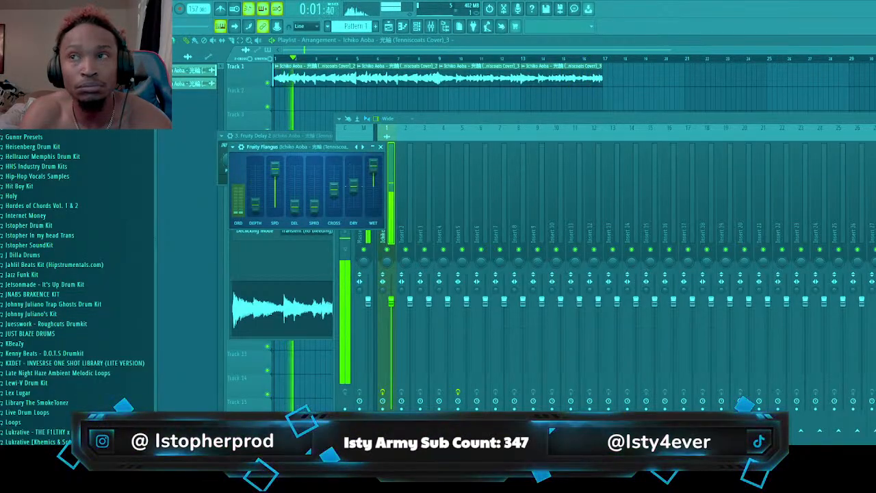
left_click(849, 119)
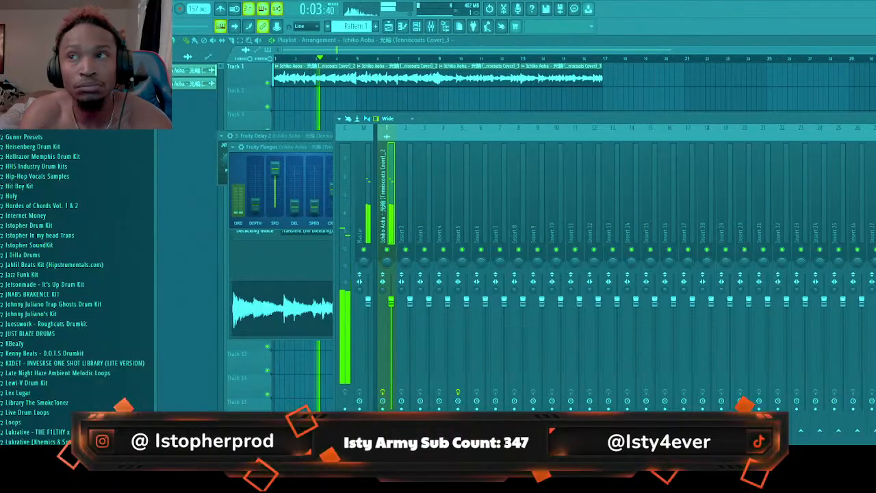
Place two consecutive eight-bar Pattern 1 clips on playlist Track 2, starting at bars 1 and 9, beneath the sample
left_click(417, 27)
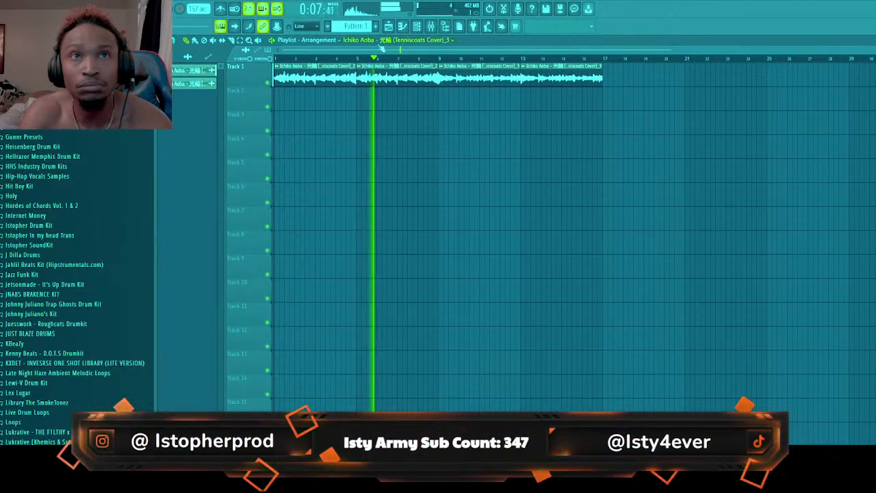
left_click(429, 27)
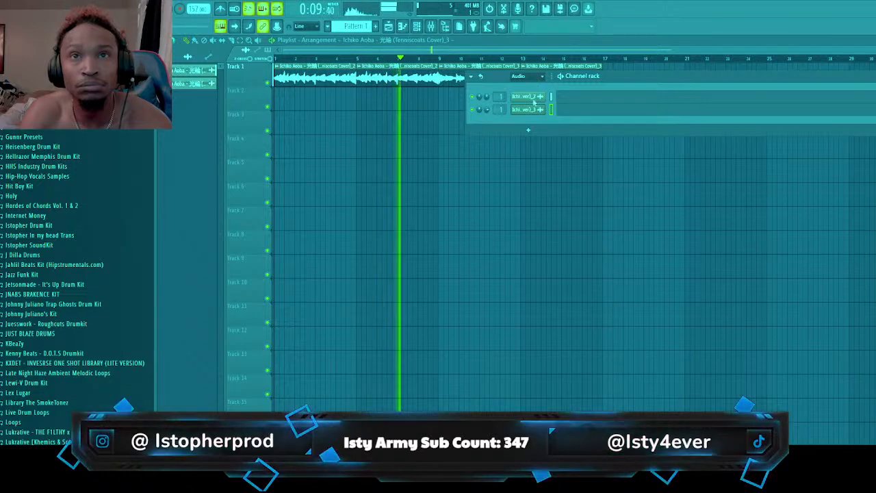
left_click(376, 84)
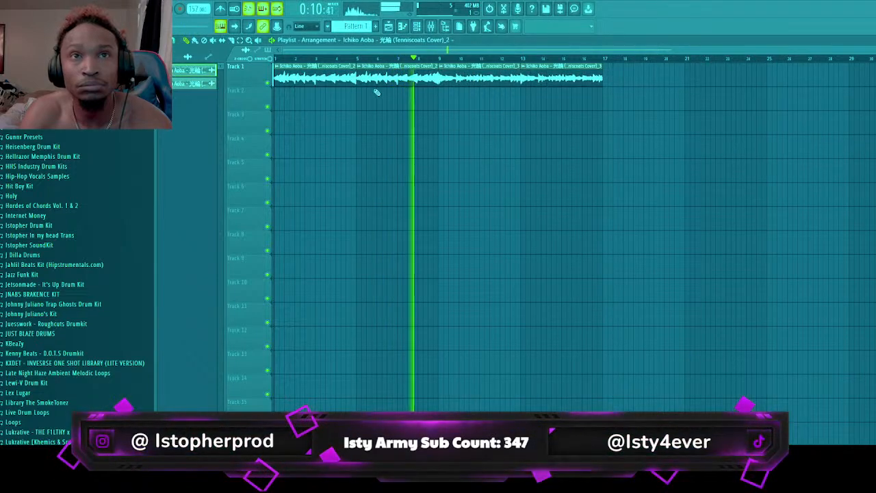
left_click(174, 58)
left_click(183, 69)
left_click_drag(298, 98, 440, 107)
left_click(445, 102)
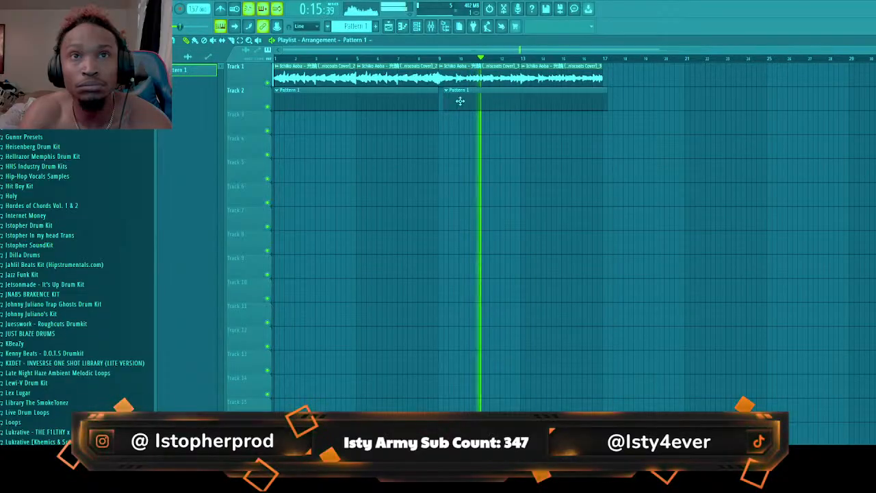
Load the Auto-Key plugin on the sample's mixer track 1
left_click(432, 27)
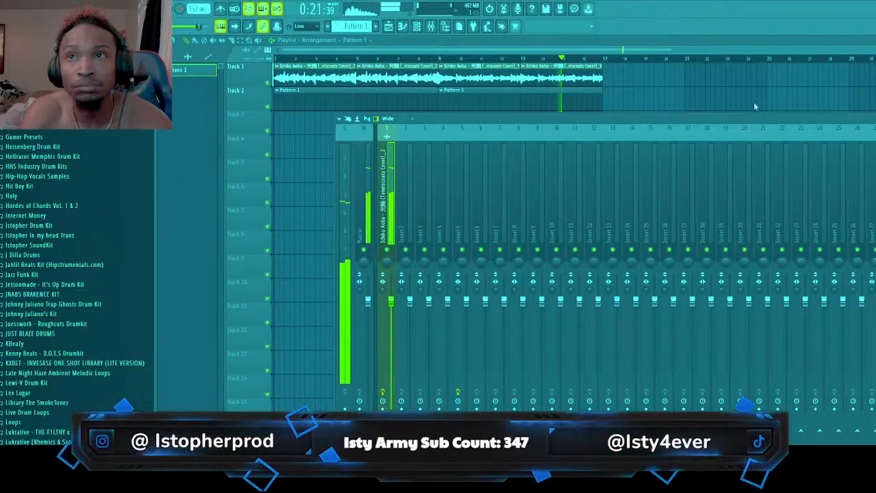
left_click(774, 71)
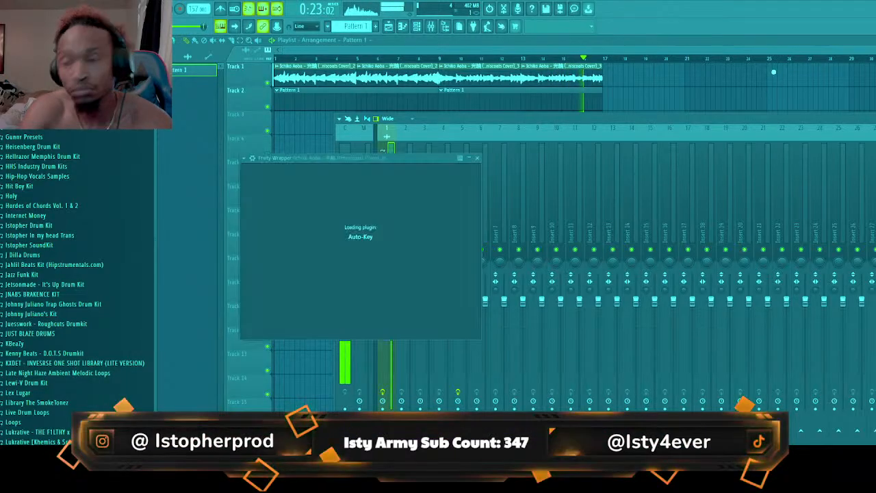
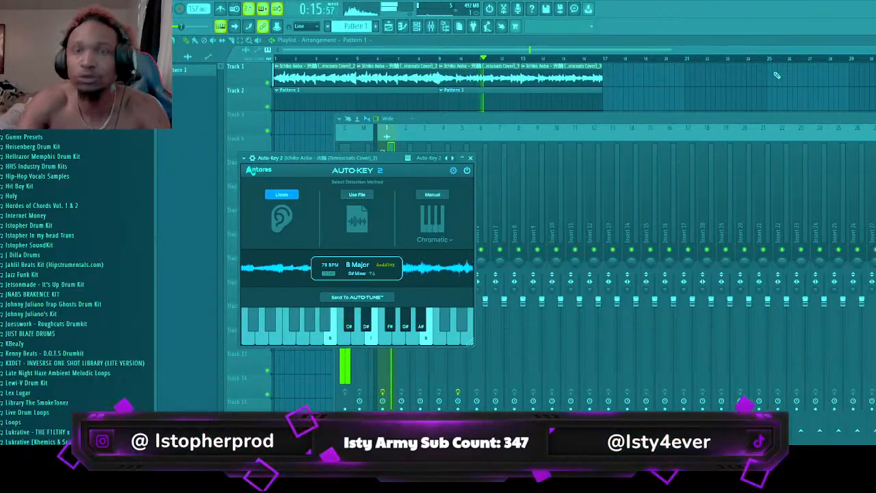
Show the Unsorted group in the channel rack and name its channel G#min
left_click(419, 26)
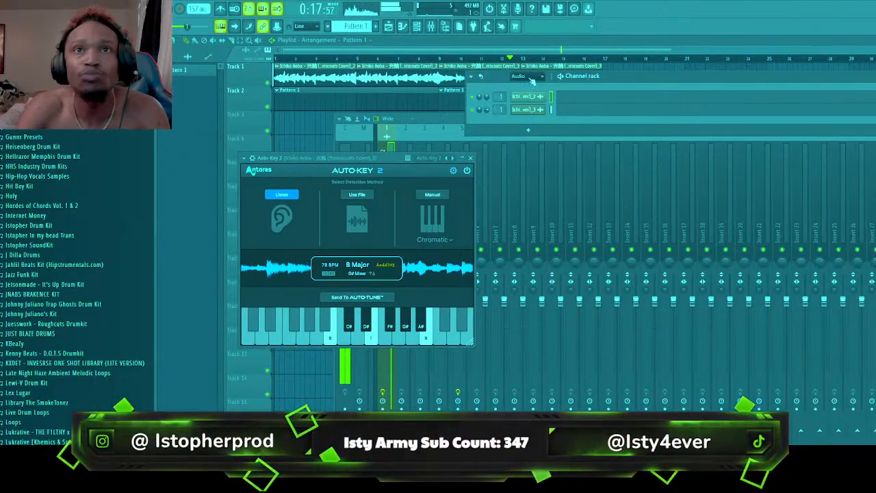
left_click(524, 101)
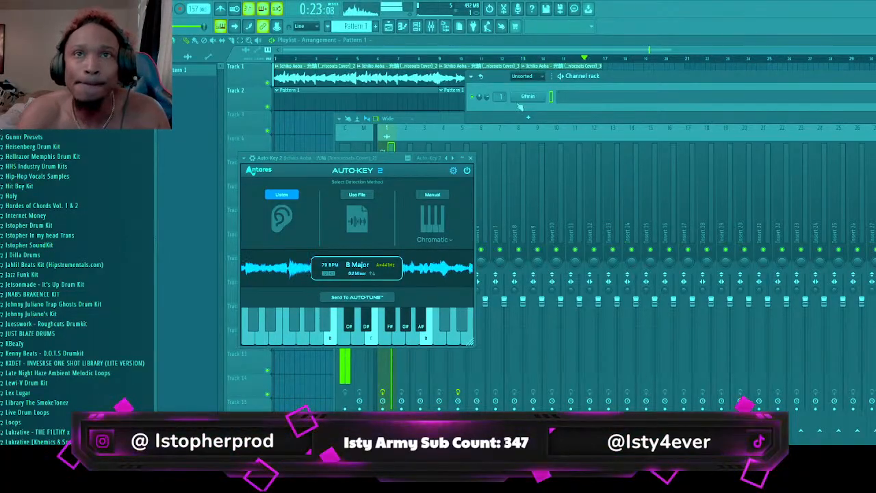
left_click(587, 252)
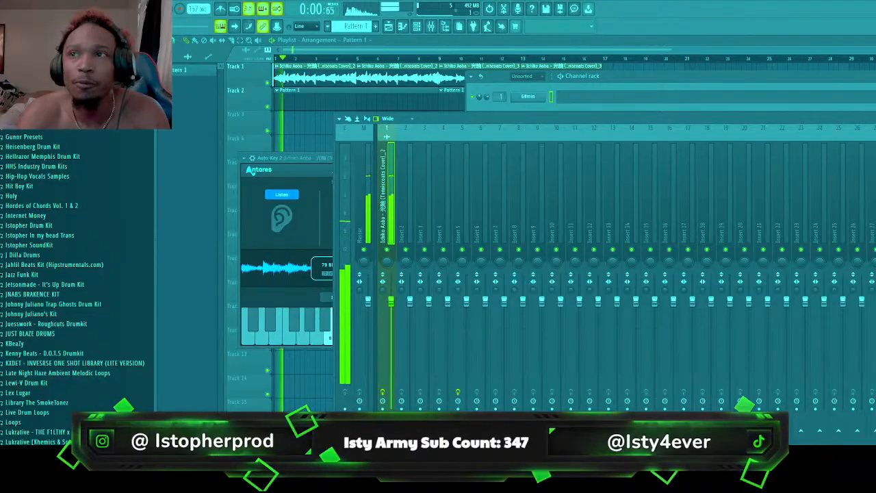
left_click(524, 101)
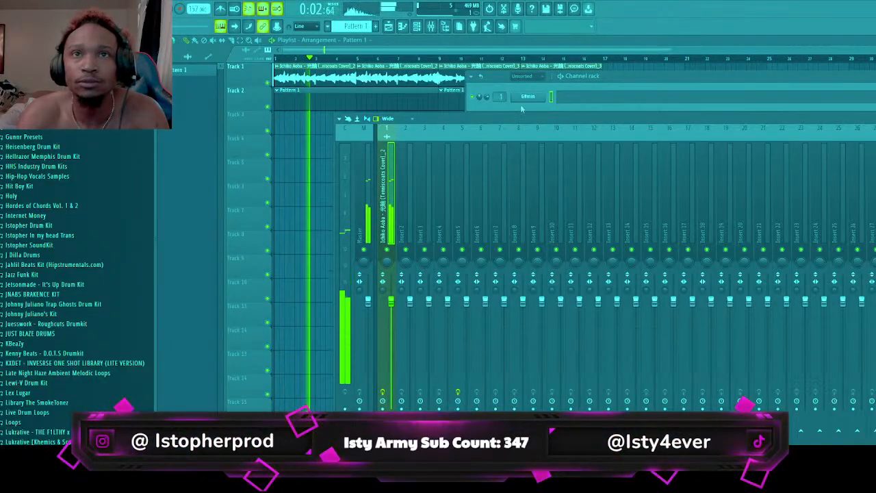
Browse the drum kits and open the 808 folder of Lukrative - THE F1LTHY x LUKRATIVE KIT
scroll(98, 252, "up", 3)
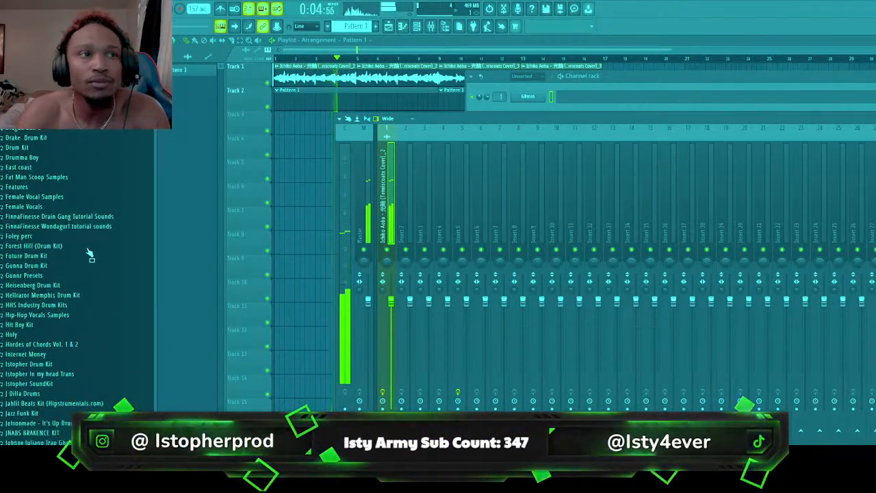
scroll(92, 254, "down", 6)
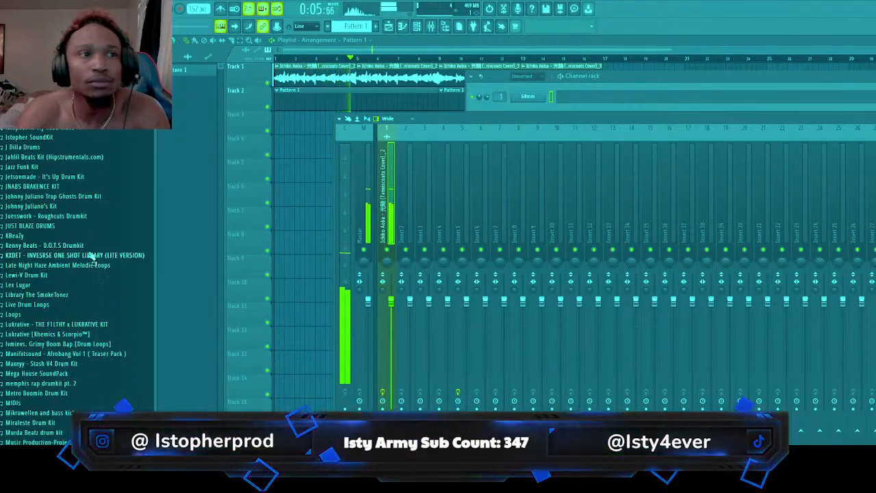
left_click(86, 324)
left_click(87, 335)
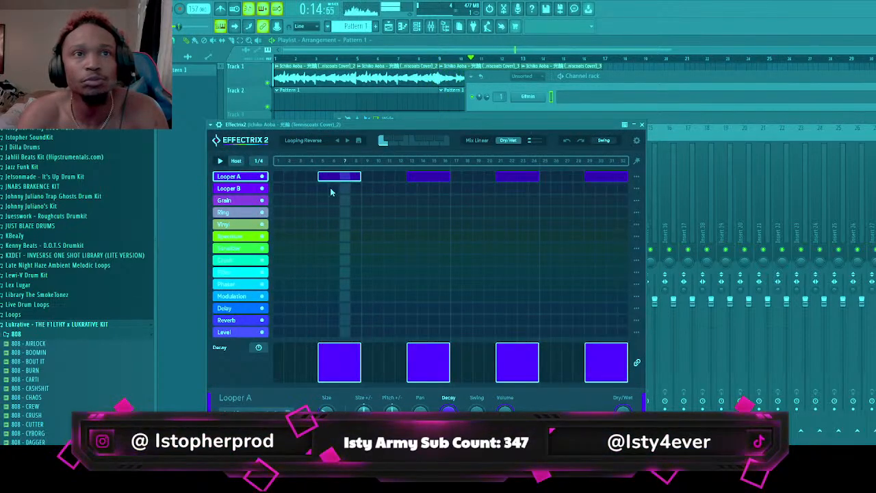
Try Effectrix 2's first Looper A block at steps 1–4 during playback, and put it back at steps 5–8
right_click(350, 177)
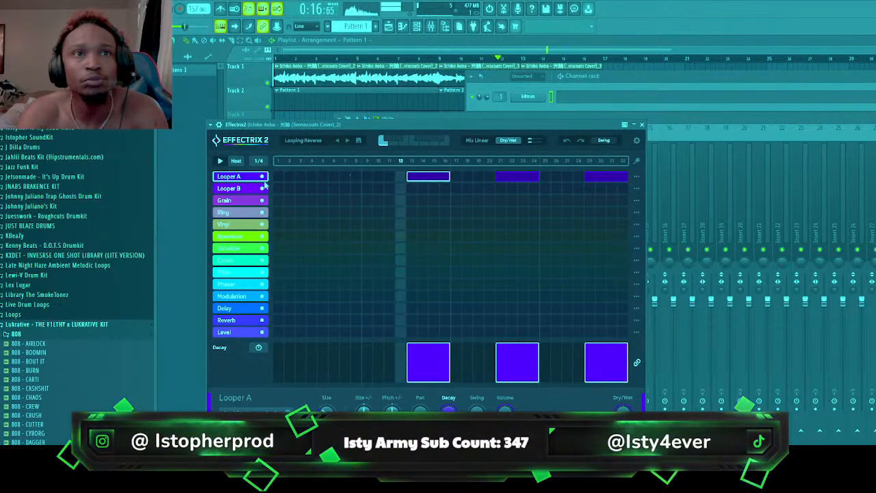
left_click_drag(278, 176, 309, 180)
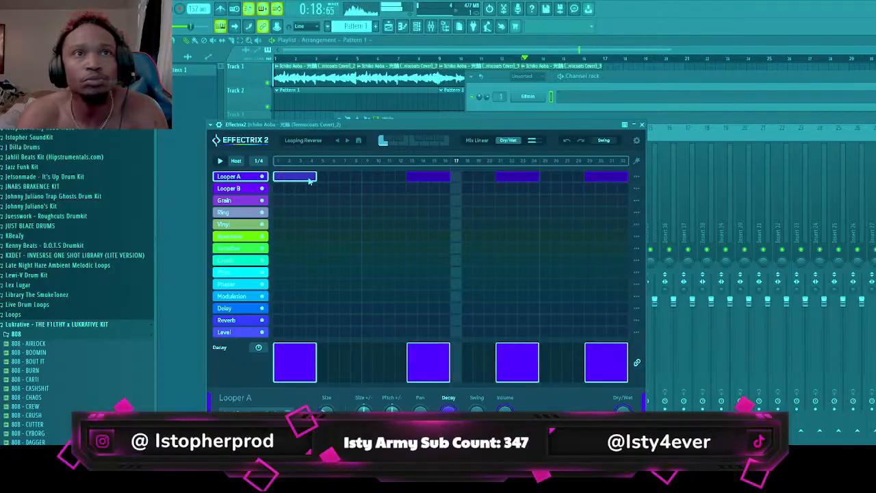
key("space")
key("space")
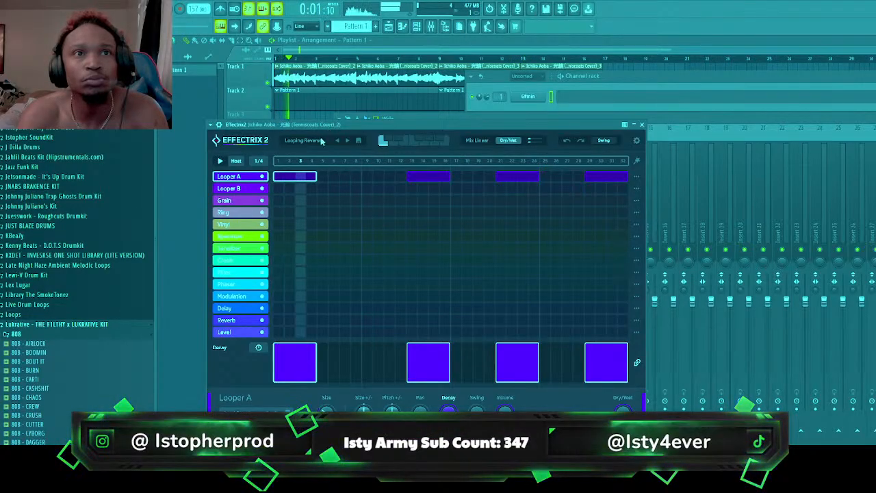
right_click(307, 179)
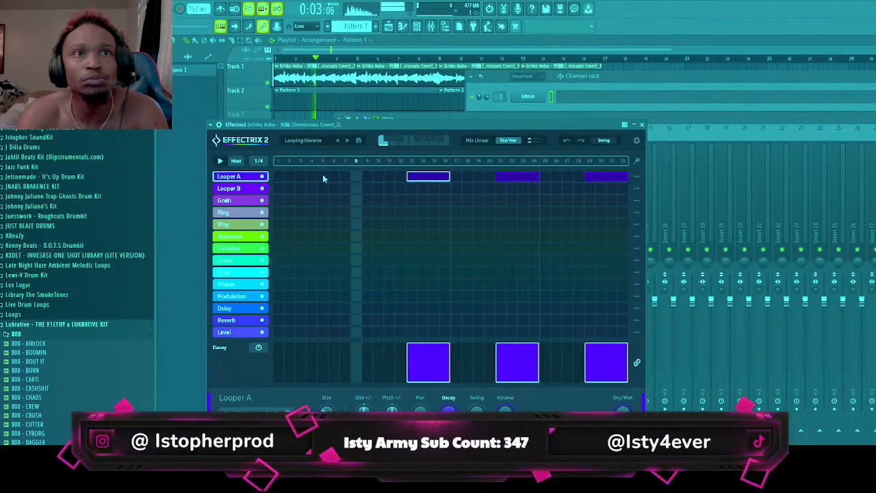
left_click_drag(324, 178, 355, 181)
Place a unique copy of the sample clip at bar 1 of playlist Track 3 and turn off its Reverse effect
left_click(317, 77)
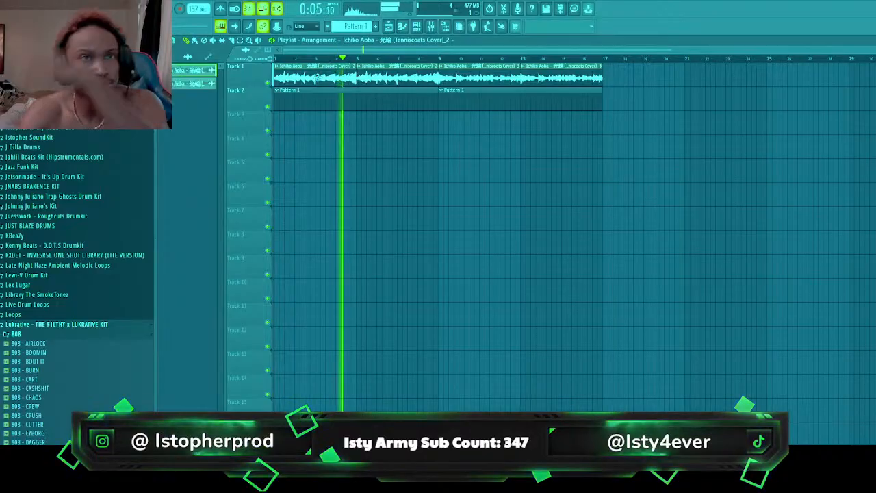
left_click(295, 126)
left_click_drag(295, 125, 282, 125)
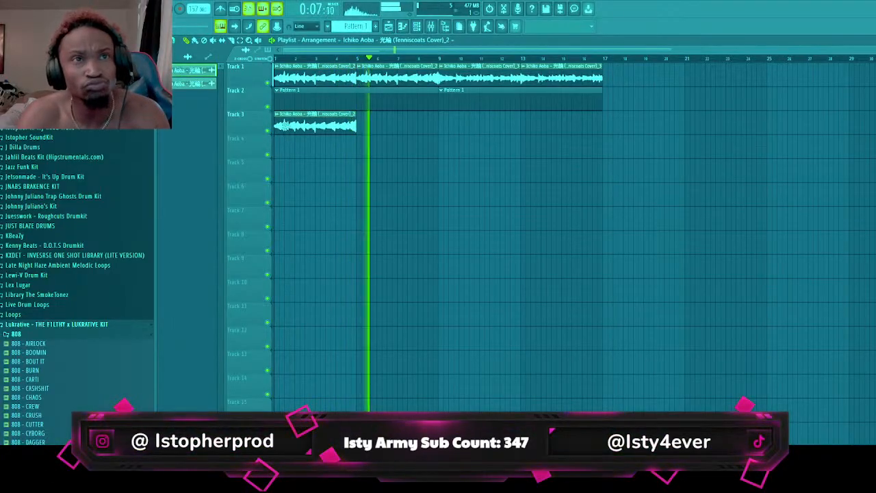
key("space")
left_click(306, 175)
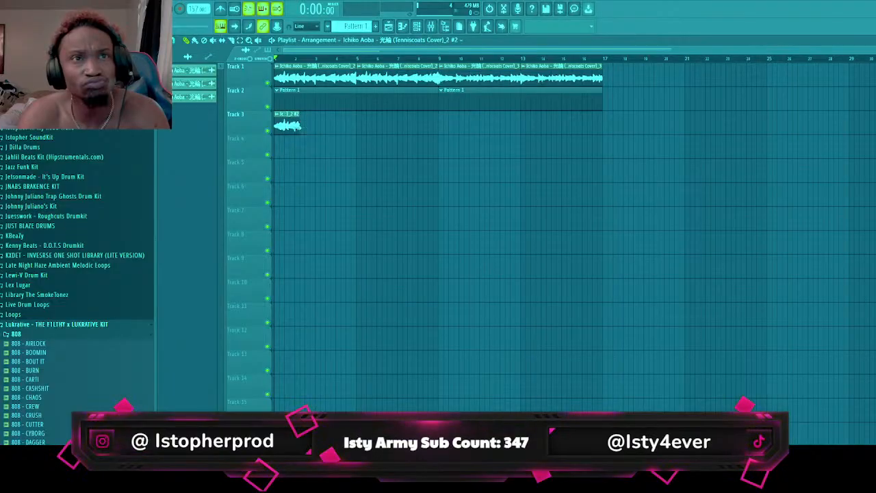
double_click(352, 129)
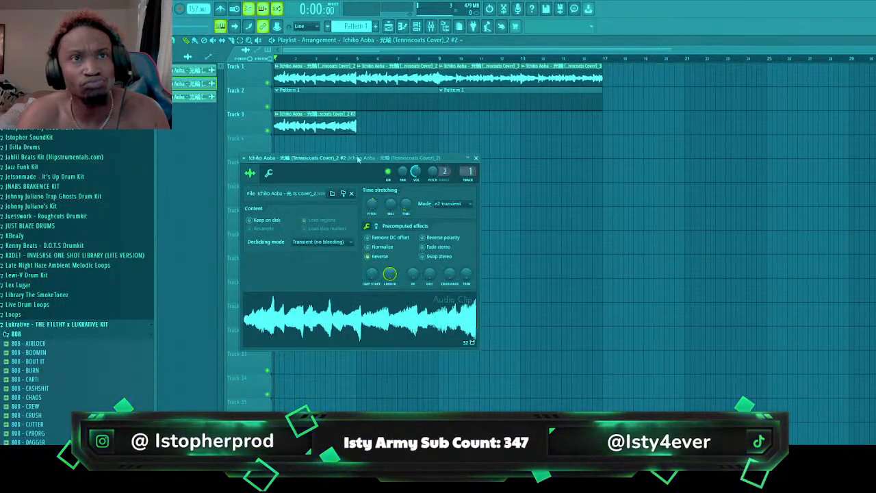
left_click(375, 256)
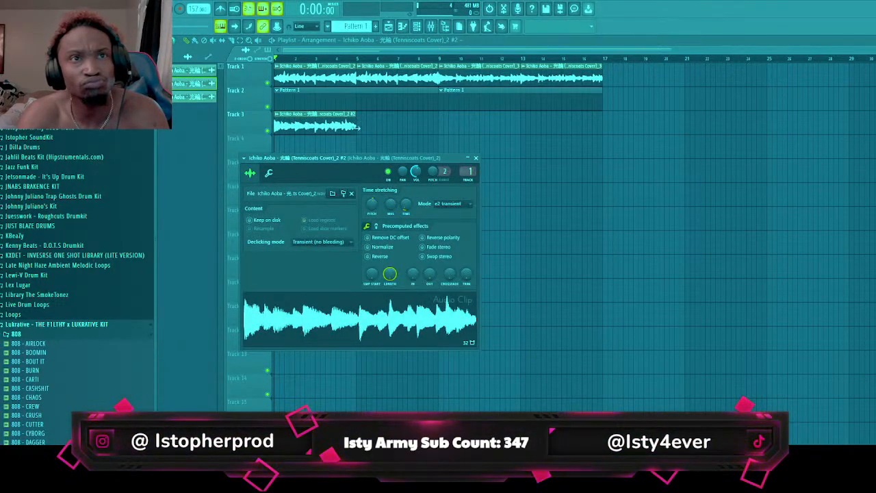
Replace bar 1 of the Track 1 sample with the non-reversed Track 3 clip shortened to one bar
left_click_drag(356, 127, 314, 131)
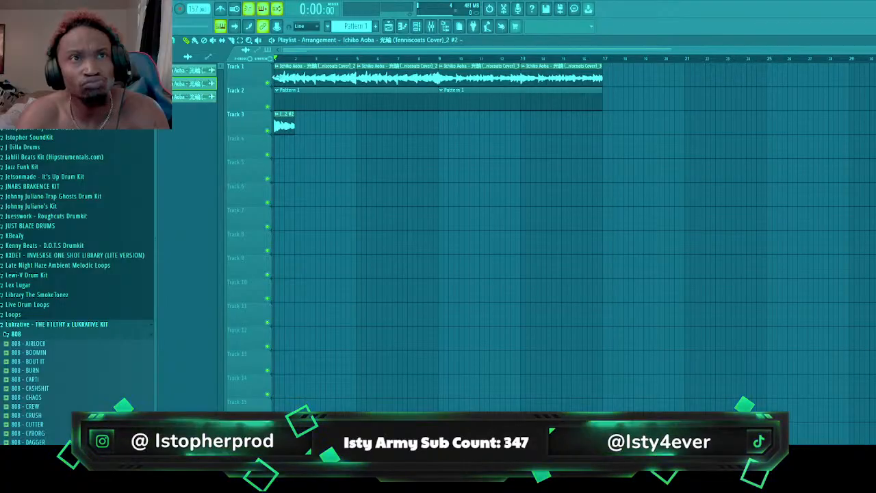
left_click_drag(275, 76, 294, 75)
key("space")
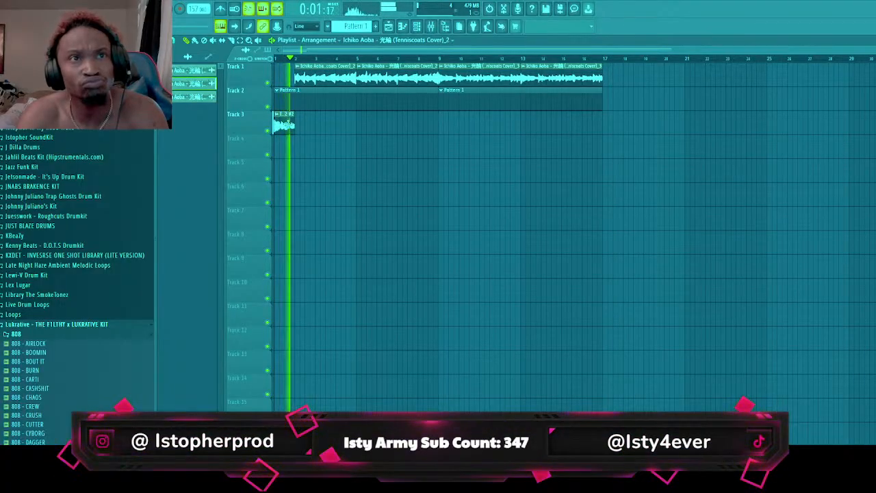
left_click_drag(287, 123, 286, 77)
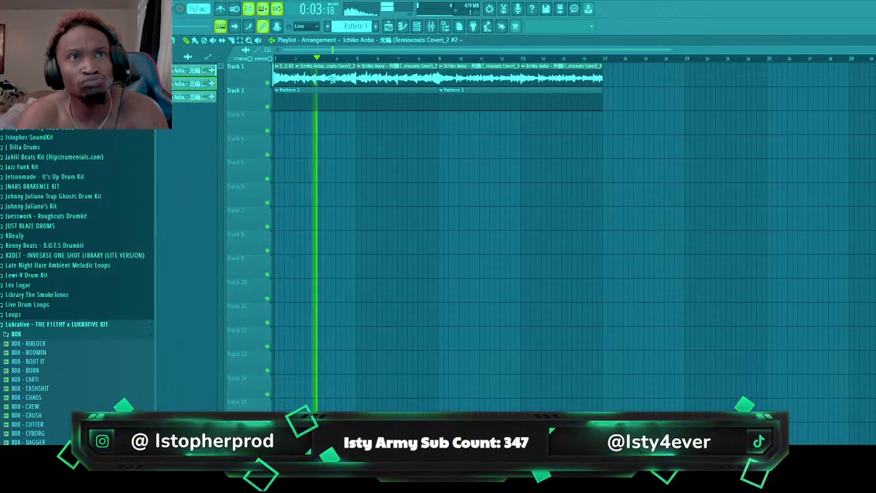
Trim the Track 1 sample clip at bar 5 to start at bar 6, and fill bar 5 with the one-bar non-reversed clip
left_click(286, 60)
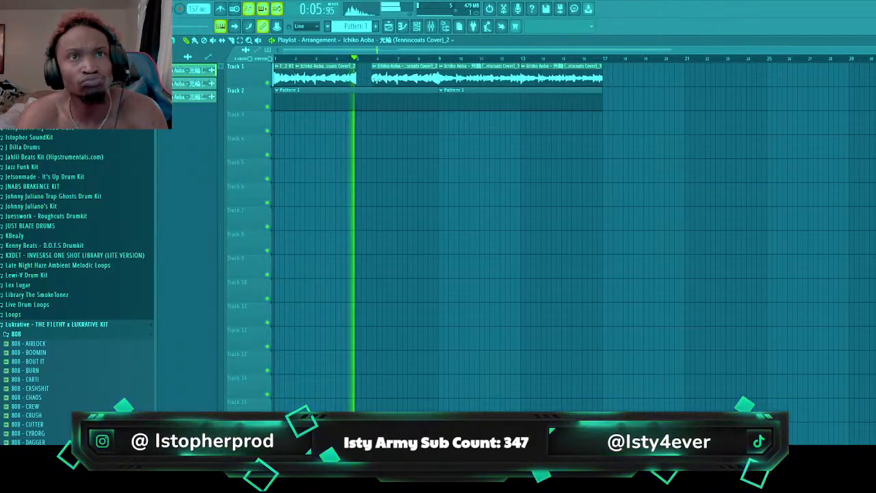
key("space")
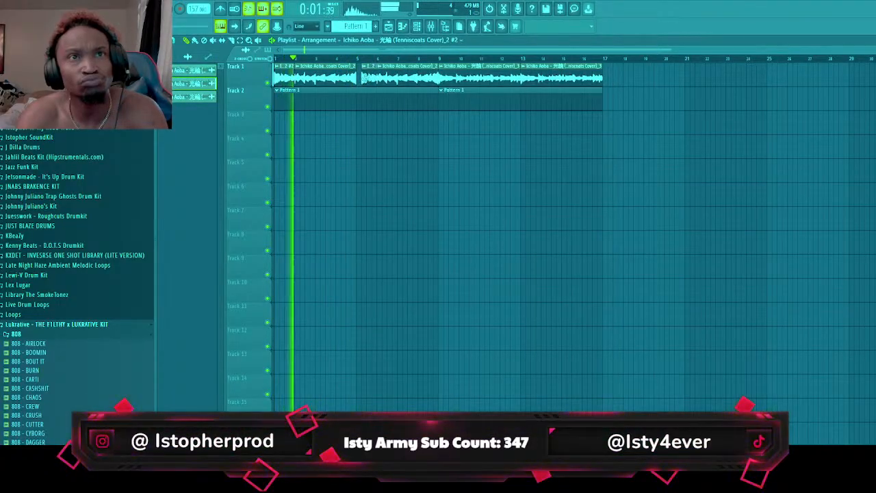
Add the 808 - KNUCKLE sample to the channel rack's Unsorted group and open its piano roll with a first G#5 note
key("F9")
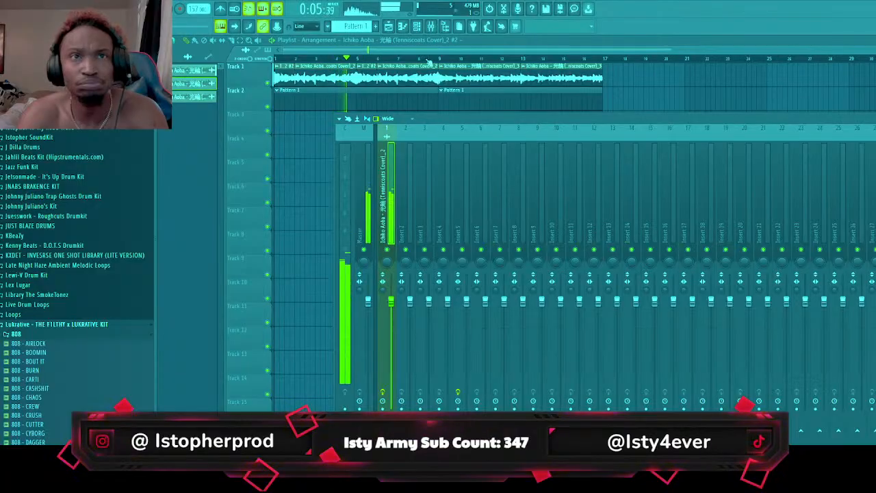
left_click(418, 27)
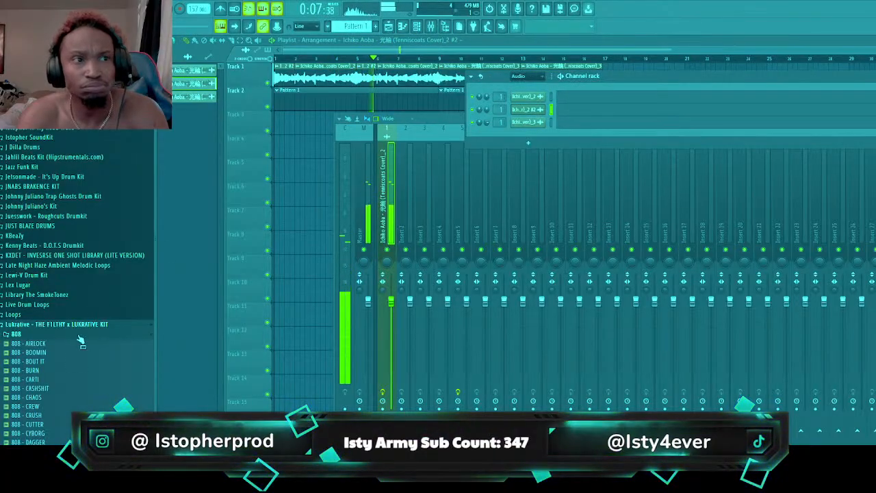
scroll(59, 271, "down", 5)
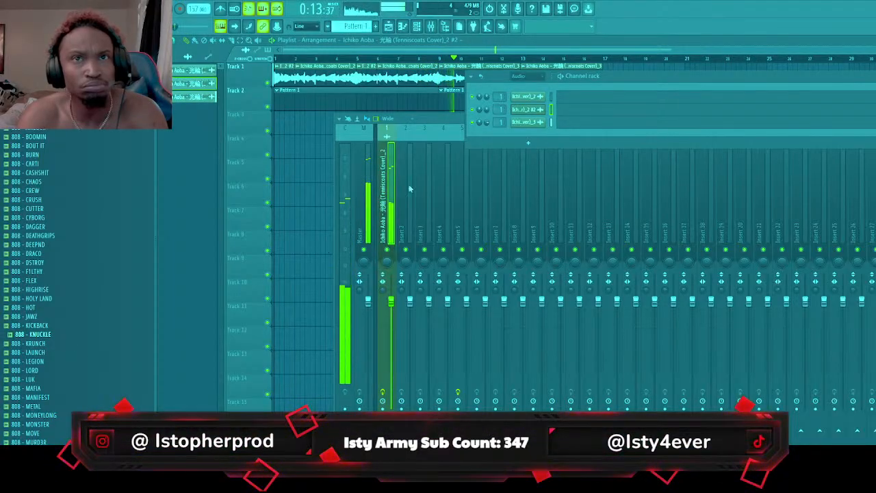
left_click(526, 84)
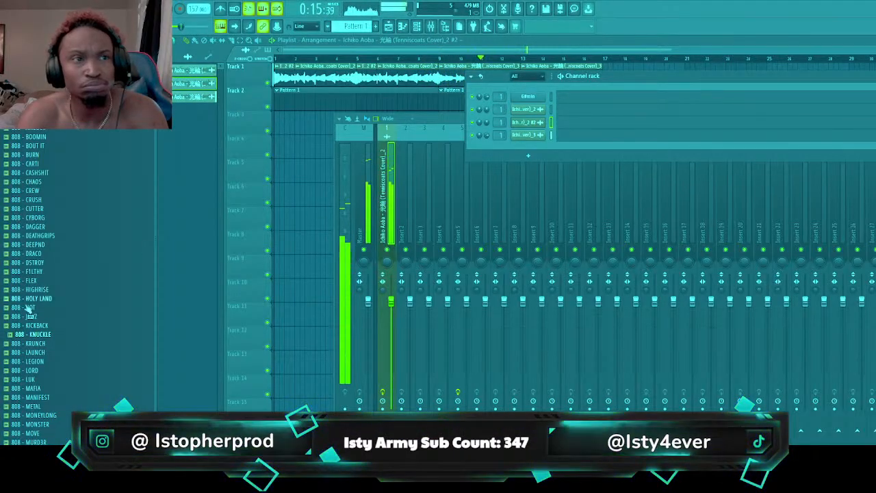
left_click(534, 108)
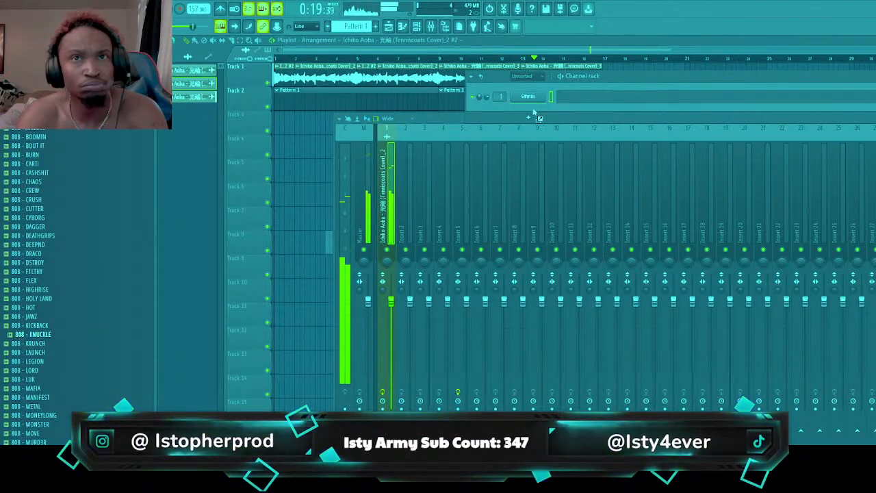
left_click_drag(534, 113, 575, 112)
left_click(575, 112)
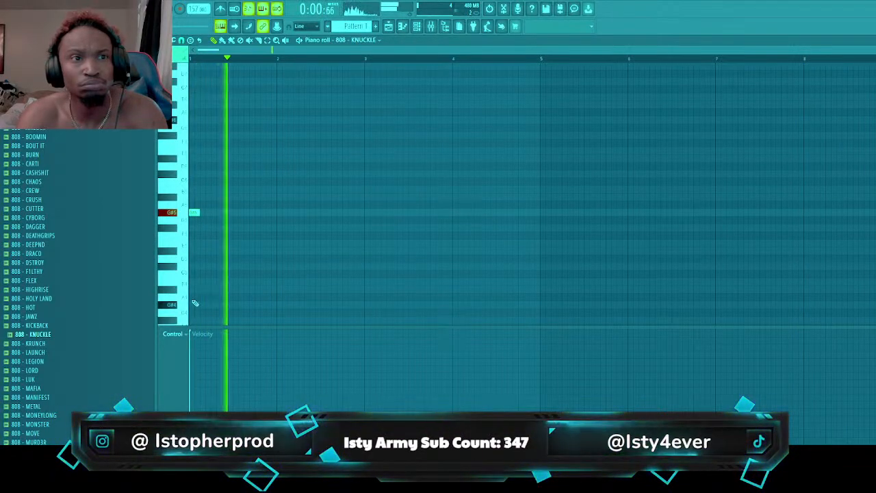
Build bar 1 of the 808 from three one-beat G#5 notes at beats 1, 2.5 and 4
key("space")
left_click_drag(199, 213, 210, 214)
key("space")
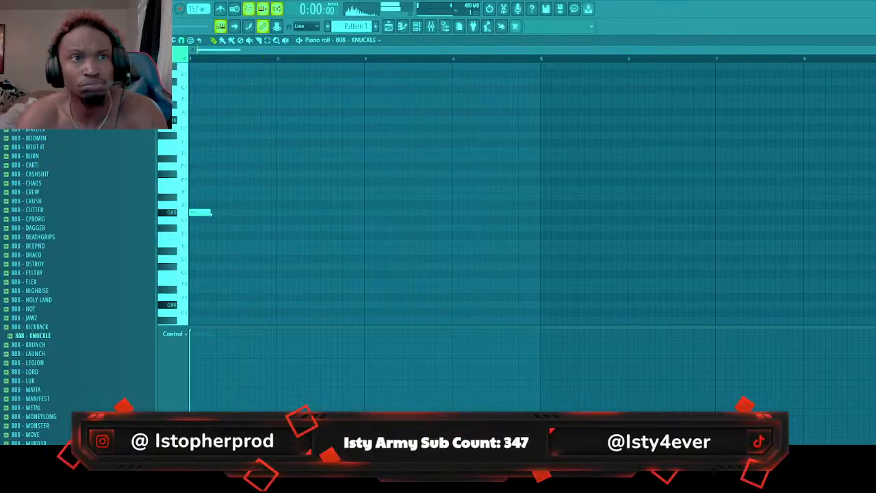
key("space")
left_click(259, 213)
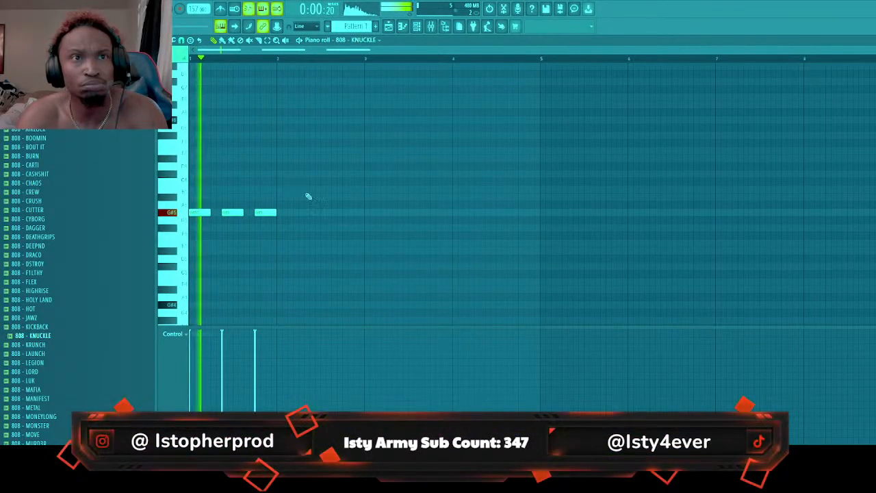
Add two one-beat F#5 notes to bar 2 of the 808 line, at beats 2 and 3.5
left_click(325, 174)
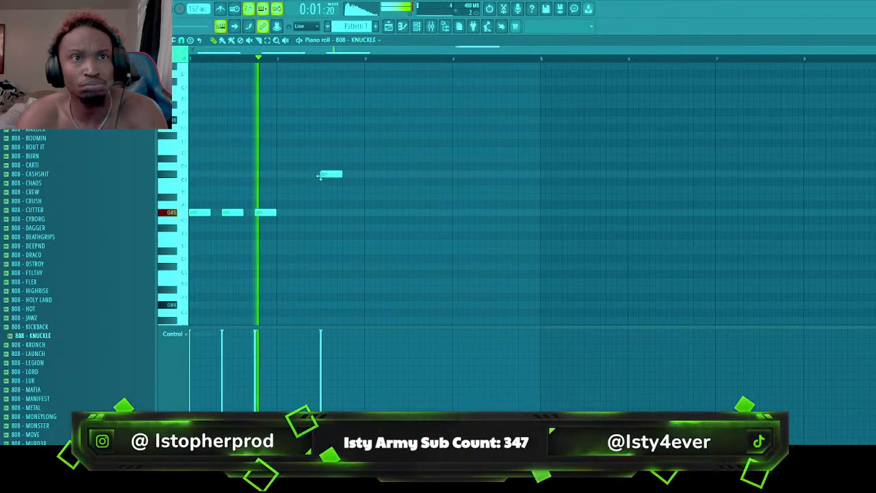
left_click(316, 229)
mouse_move(320, 228)
left_mouse_down()
mouse_move(332, 228)
mouse_move(313, 228)
left_mouse_up()
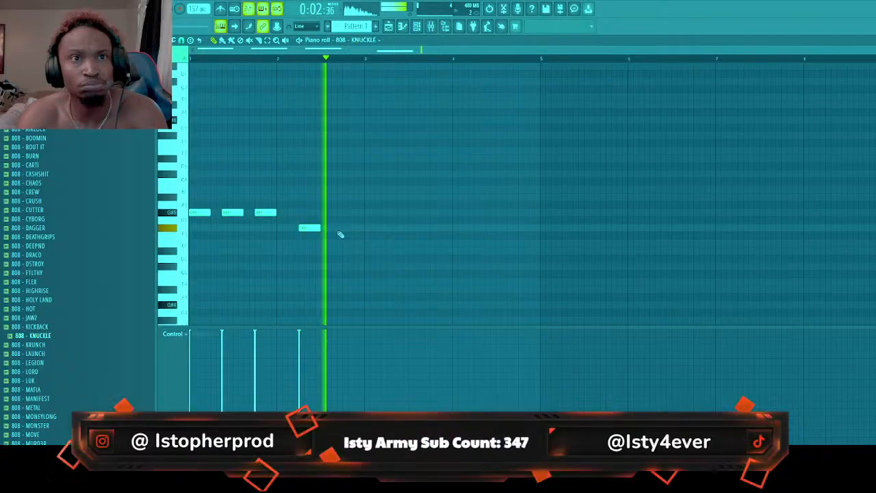
left_click(336, 228)
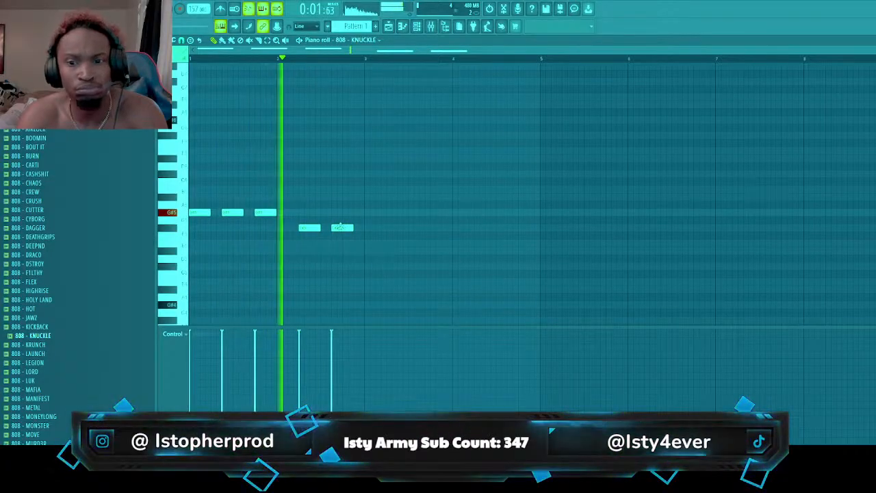
Add the HI HAT - DARK sample from the drum kit's HI HAT folder to the channel rack as a new channel
left_click(416, 28)
left_click(83, 123)
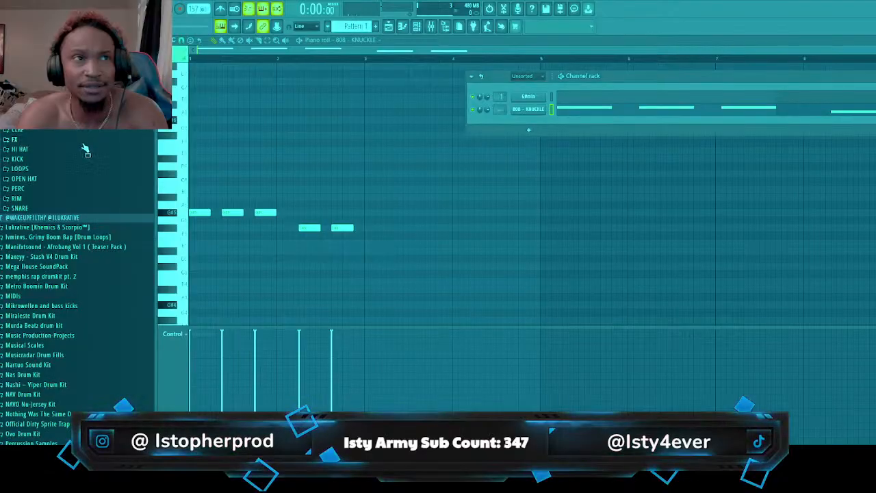
left_click(84, 150)
key("space")
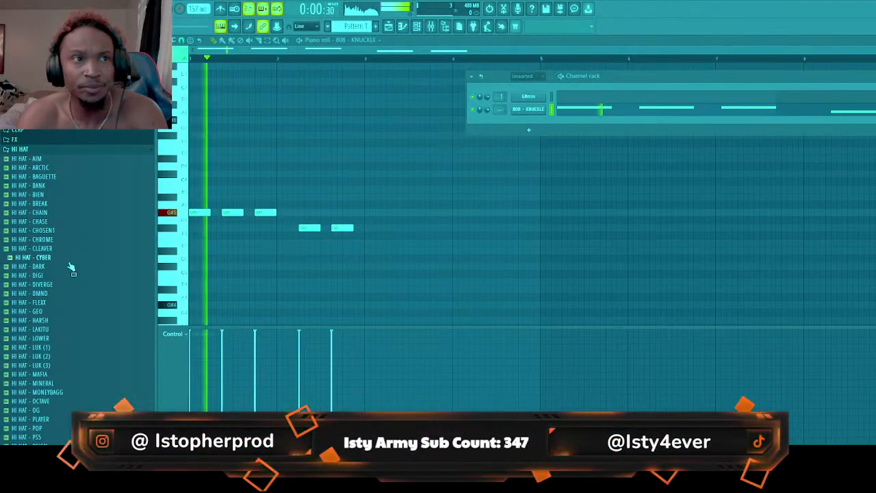
left_click(68, 266)
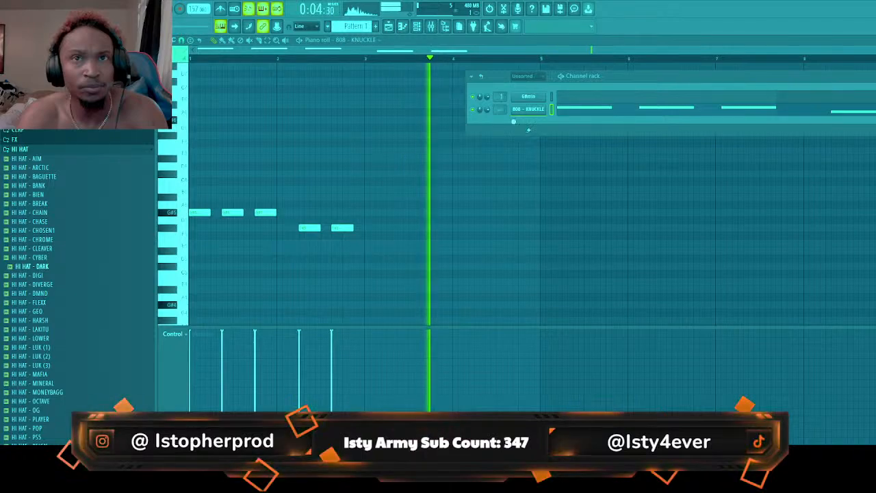
left_click_drag(513, 121, 510, 122)
key("space")
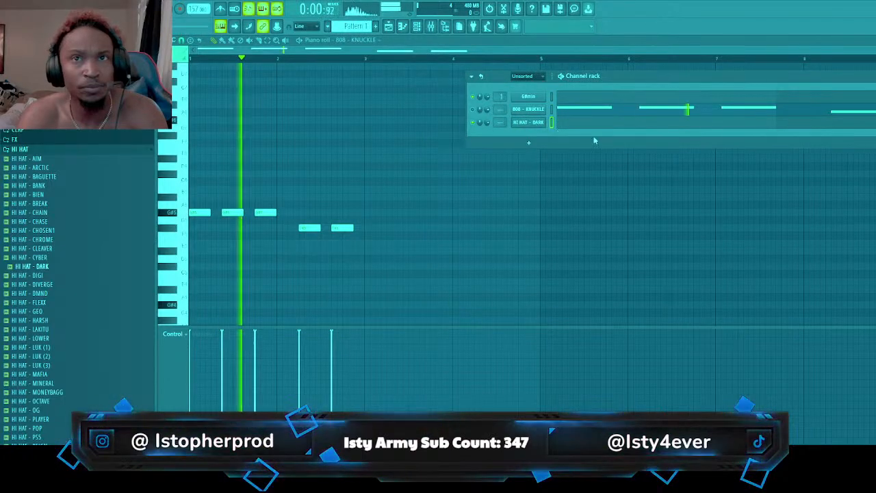
Fill bars 1 to 4 of the HI HAT - DARK piano roll with C5 hits every half beat
left_click(651, 124)
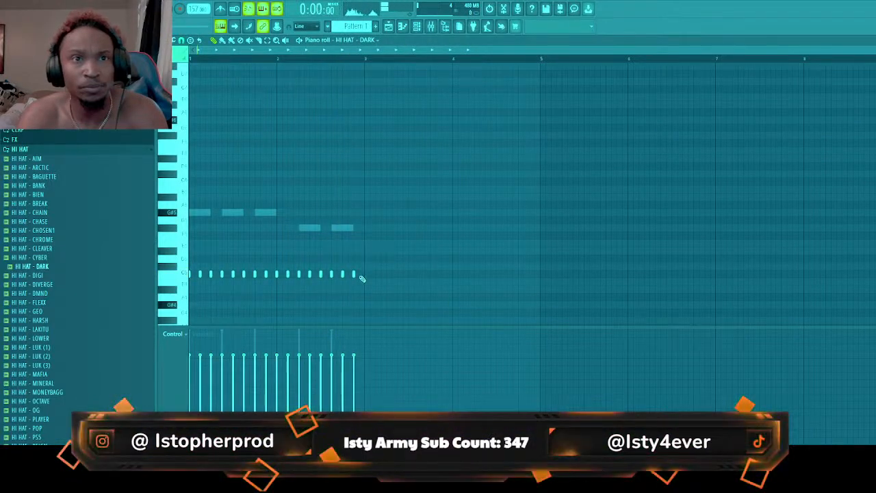
key("space")
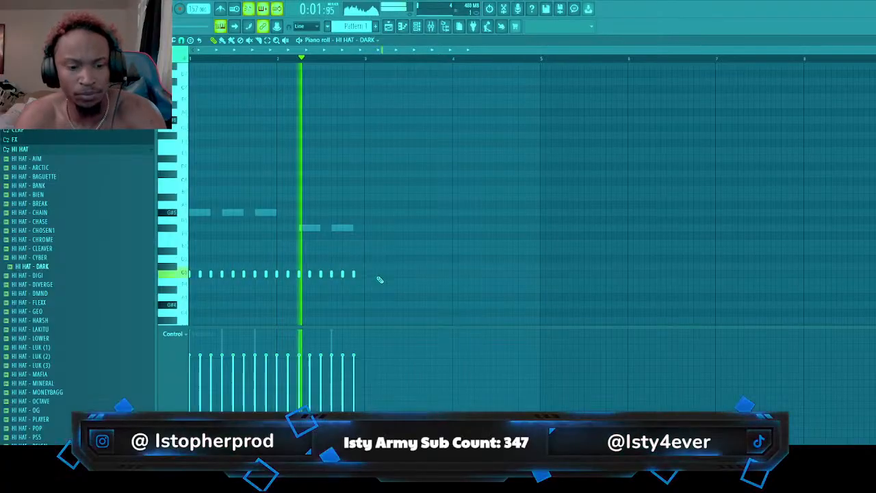
key("ctrl+b")
left_click_drag(380, 276, 386, 272)
left_click(412, 237, "ctrl")
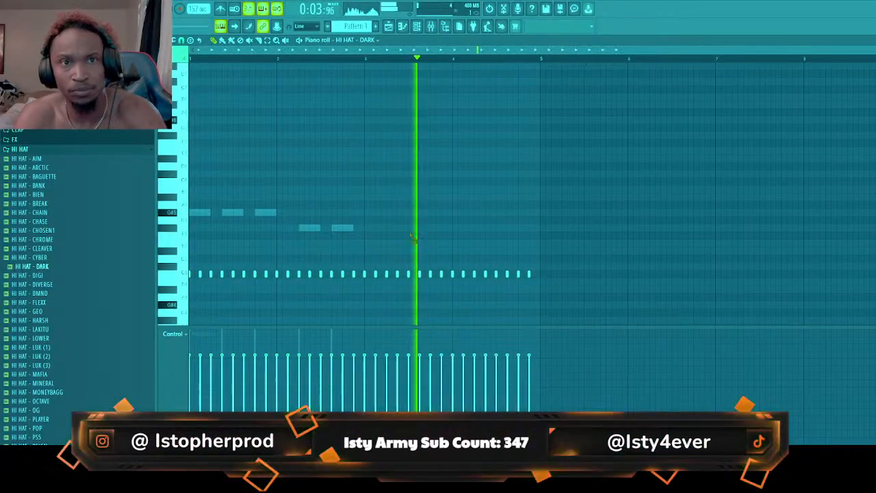
Duplicate the four-bar hi-hat pattern into bars 5 to 8
left_click(389, 26)
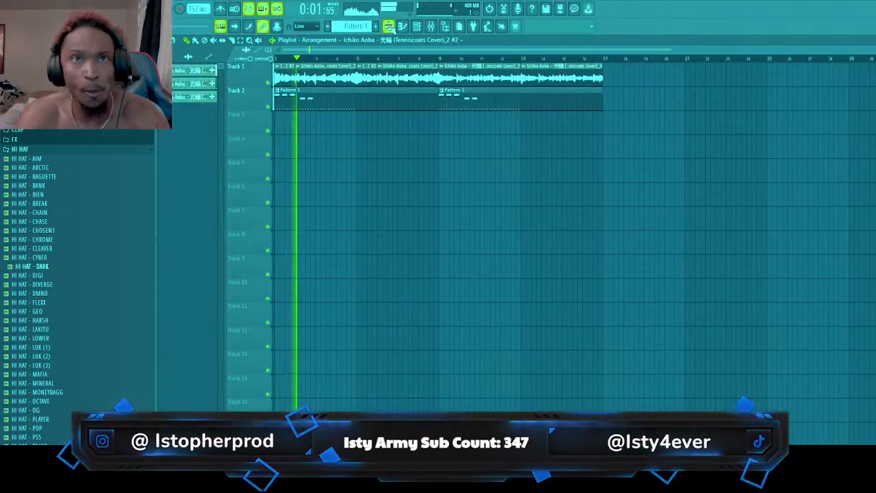
left_click(404, 27)
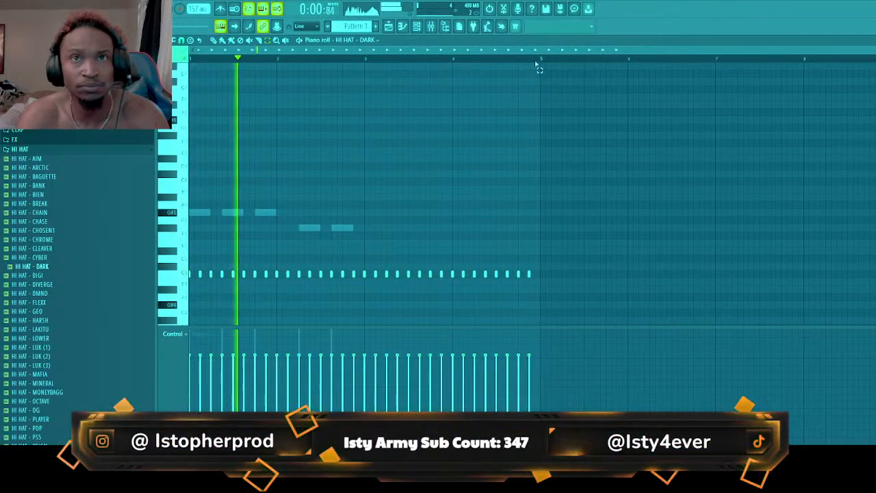
left_click_drag(539, 62, 194, 62)
key("ctrl+b")
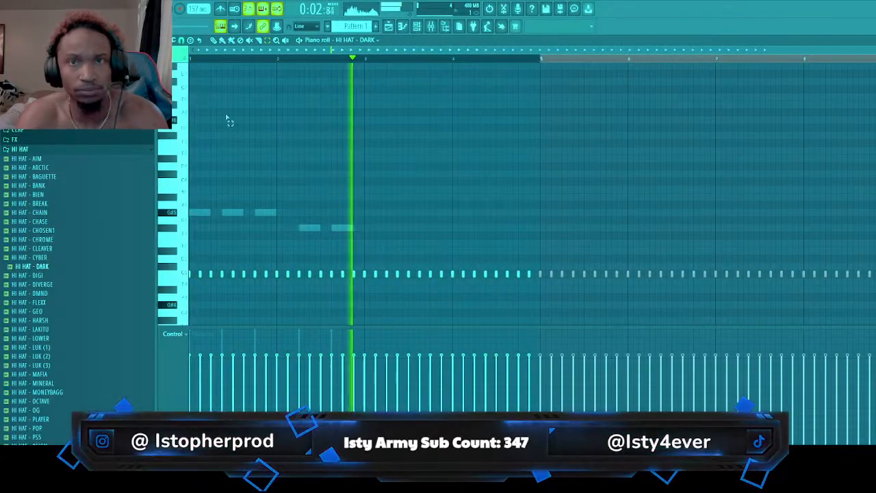
left_click(551, 63, "ctrl")
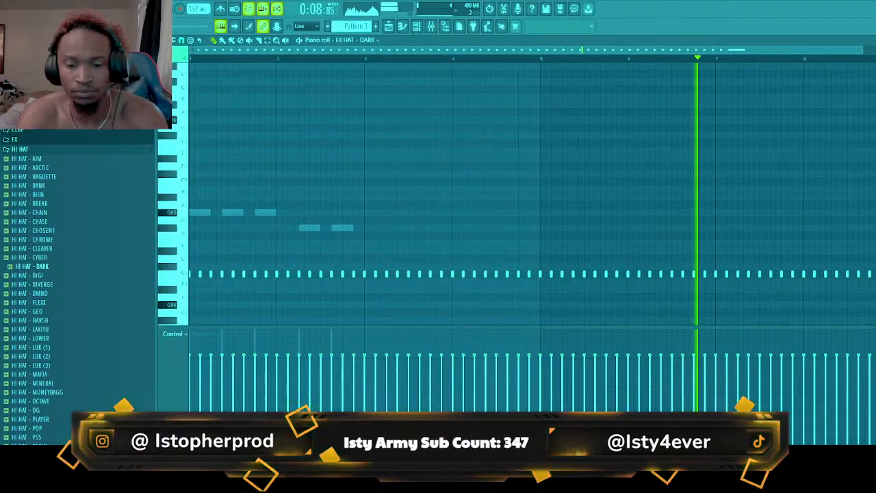
Extend all hi-hat notes to half-beat length, and chop the bar 1 beat 4 hit into a four-hit roll with lower velocity
key("ctrl+a")
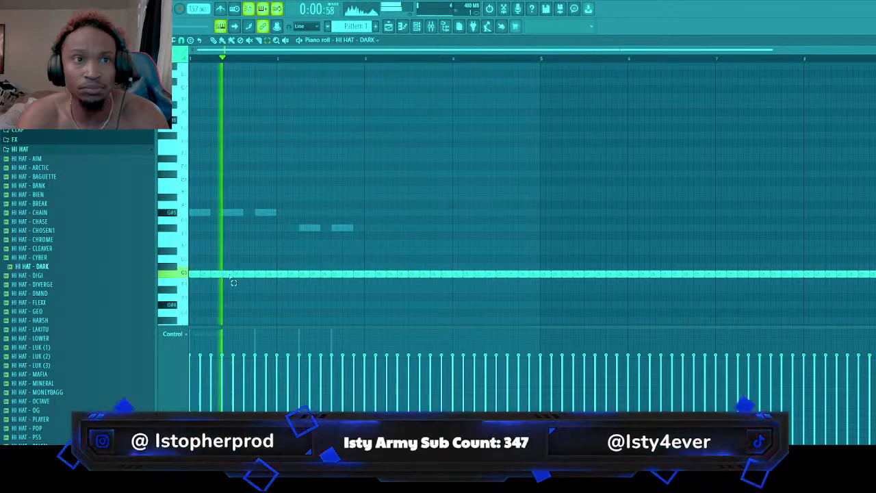
key("space")
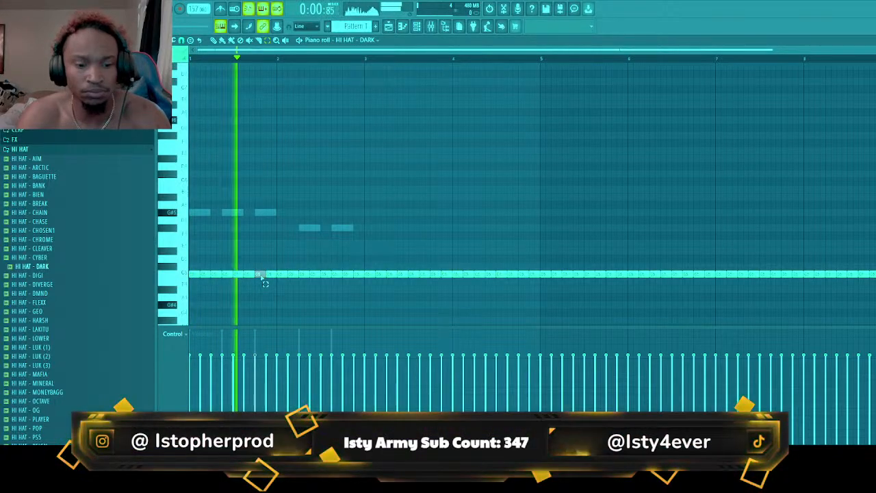
key("ctrl+u")
key("space")
key("space")
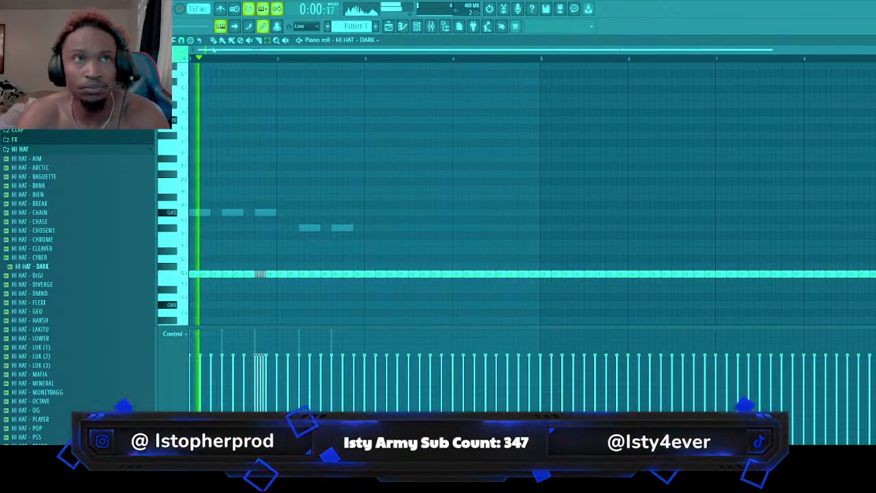
key("space")
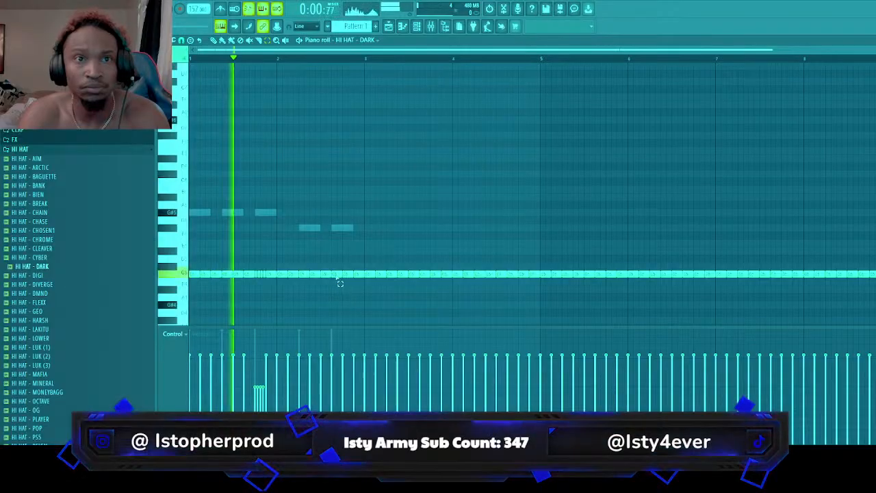
Split both hi-hats on beat 3 of bar 2 in half, and turn bar 3's beat 3 hit into a shortened roll with rising velocity
key("ctrl+u")
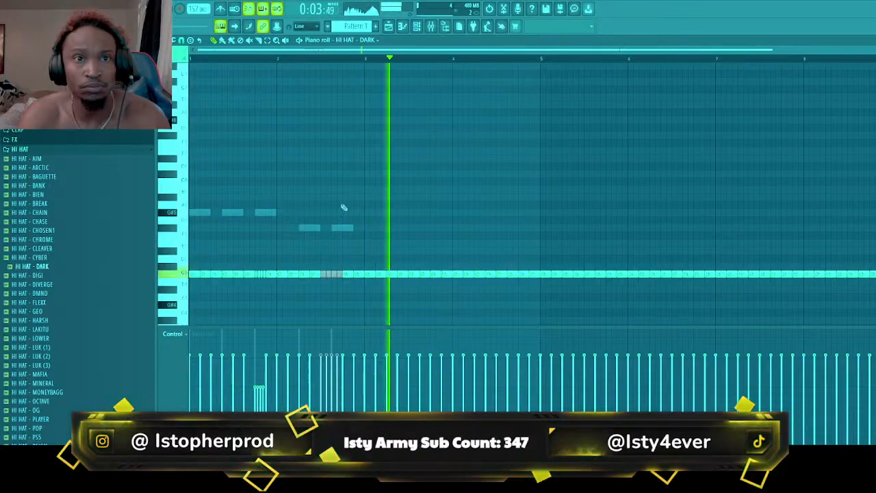
left_click_drag(418, 276, 413, 275)
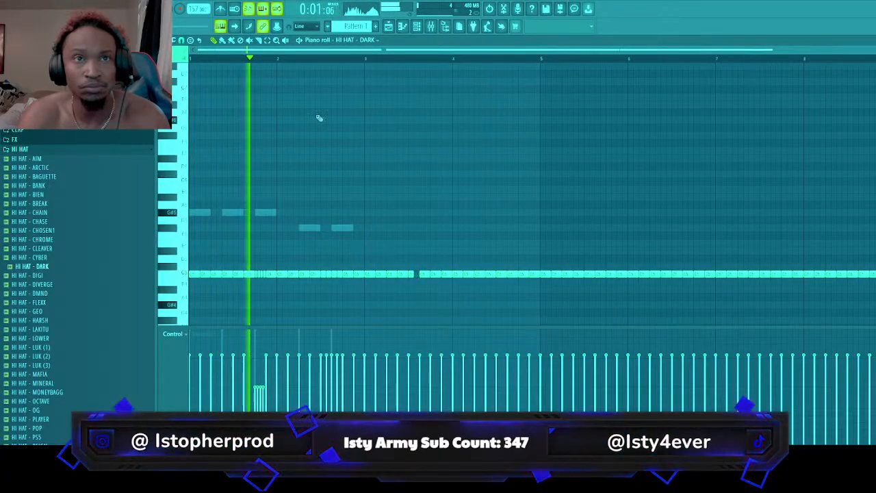
left_click(268, 40)
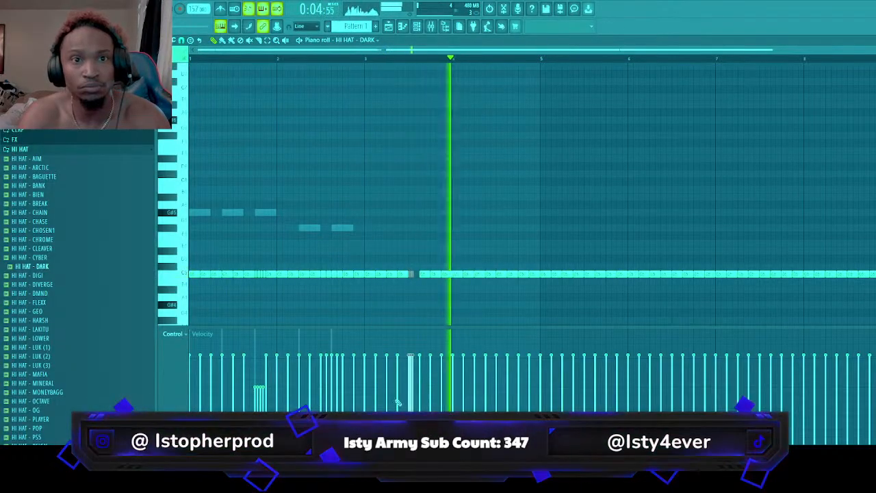
left_click_drag(408, 388, 415, 375)
key("space")
key("space")
Split the bar 1 beat 2 hi-hat in half, and replace the beat 4 roll in that bar with a single half-beat note
right_click(446, 312)
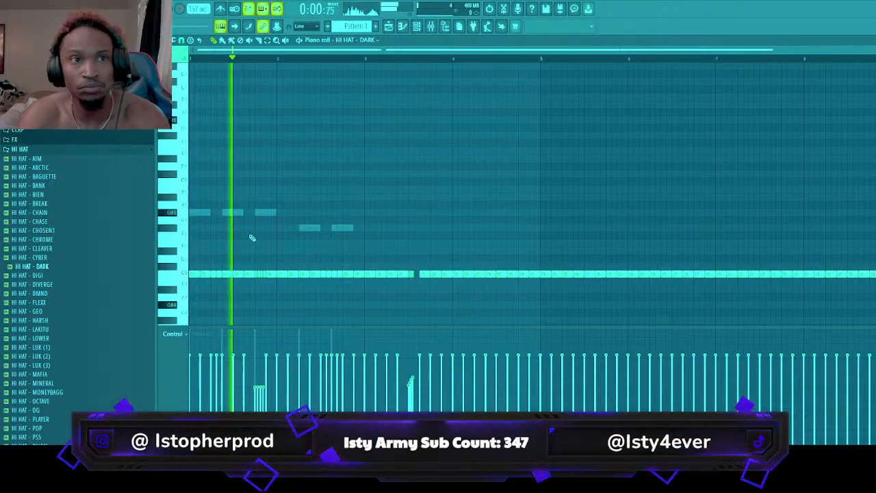
right_click(261, 275)
key("space")
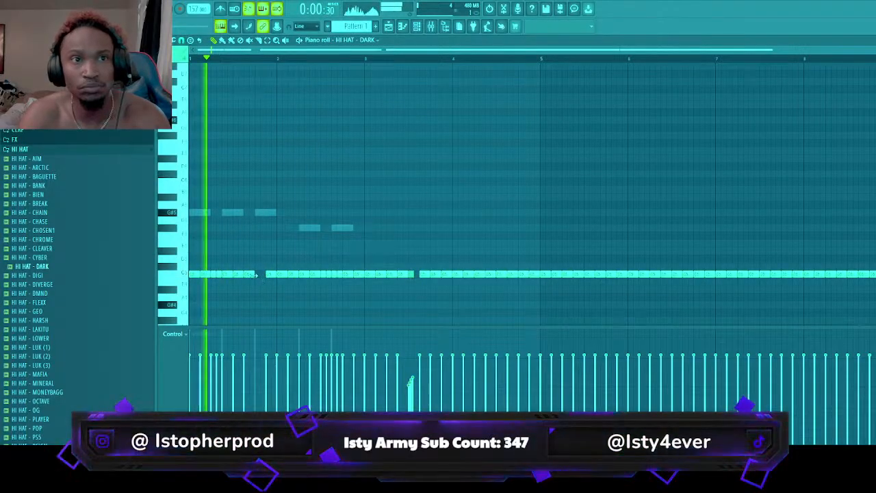
left_click(260, 274)
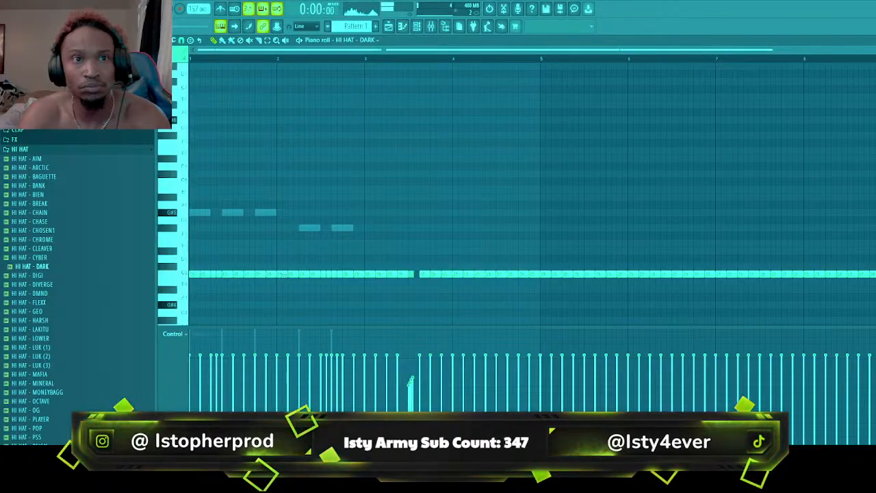
Shorten the hi-hat at beat 1.5 of bar 2, chop it into a fast roll and give it rising velocity
key("space")
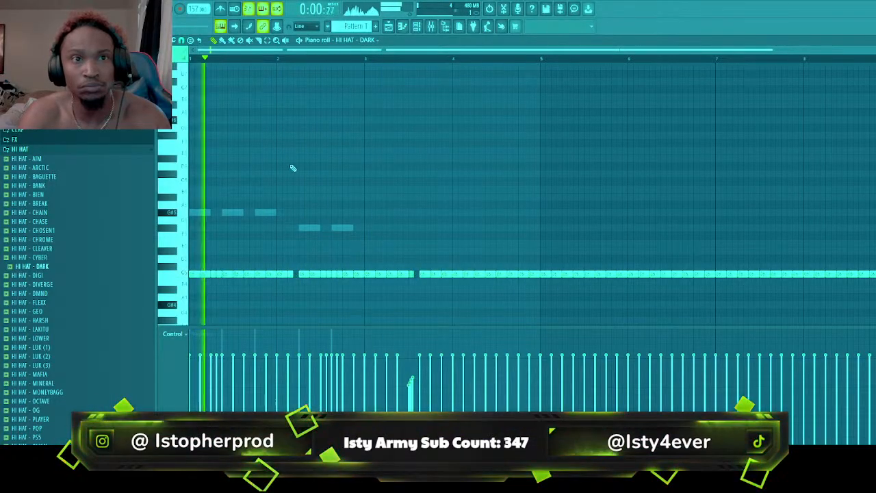
key("space")
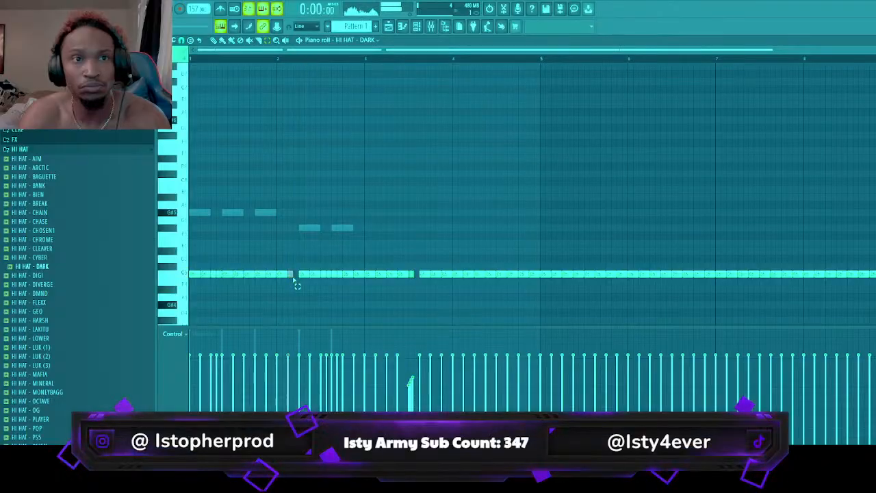
key("space")
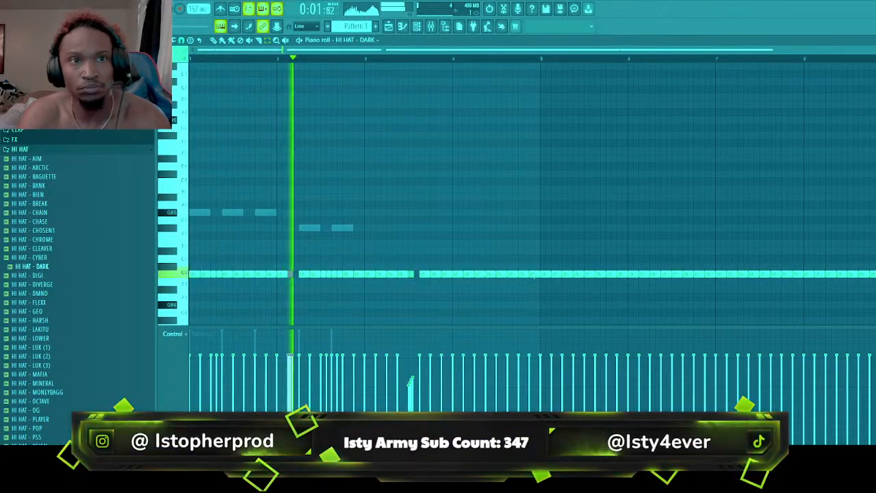
key("space")
key("space")
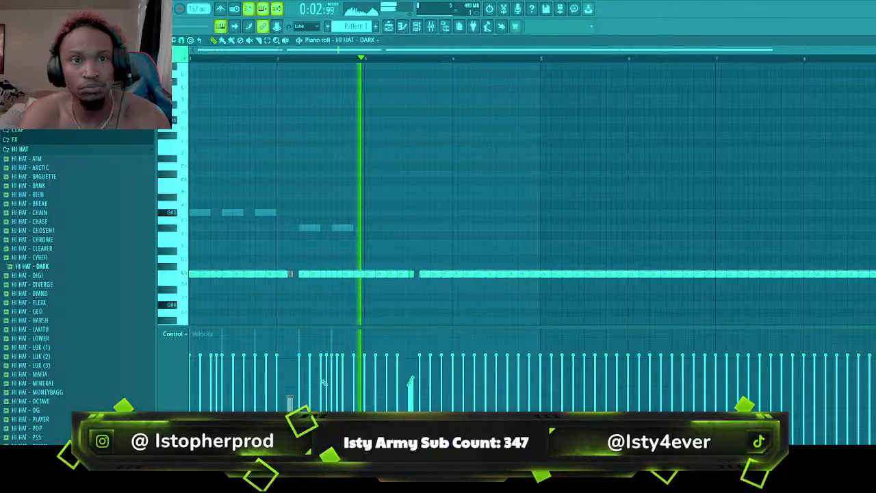
key("space")
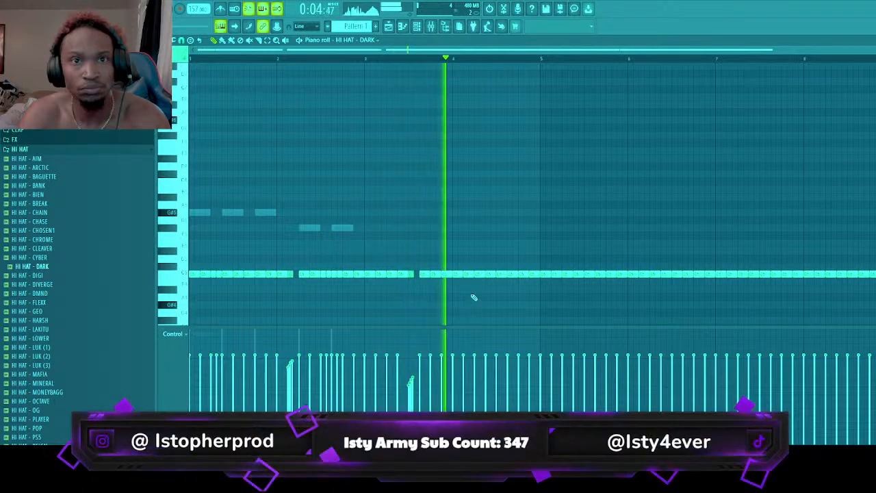
key("space")
key("space")
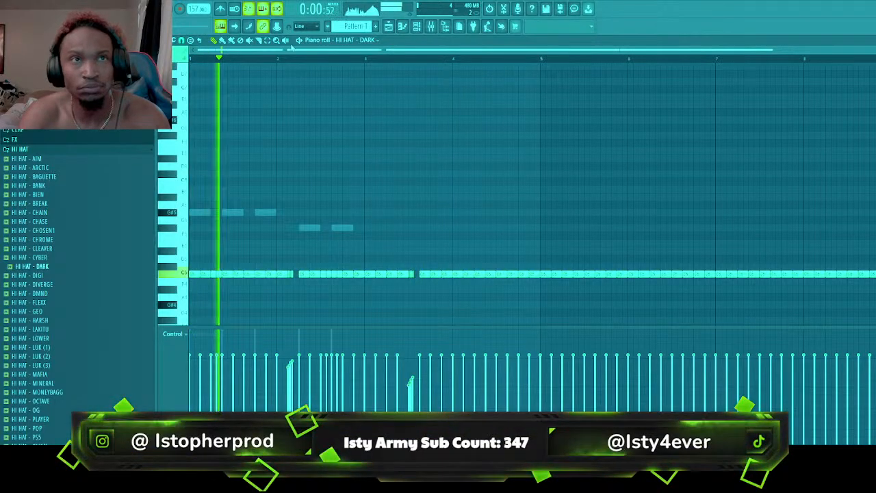
Chop the two hi-hats on beat 3 of bar 4 into an eight-hit roll
left_click(268, 41)
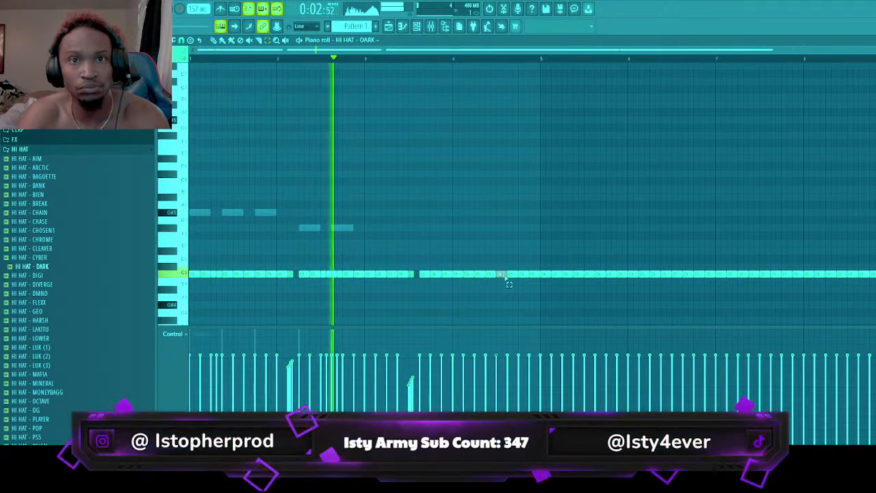
key("ctrl+u")
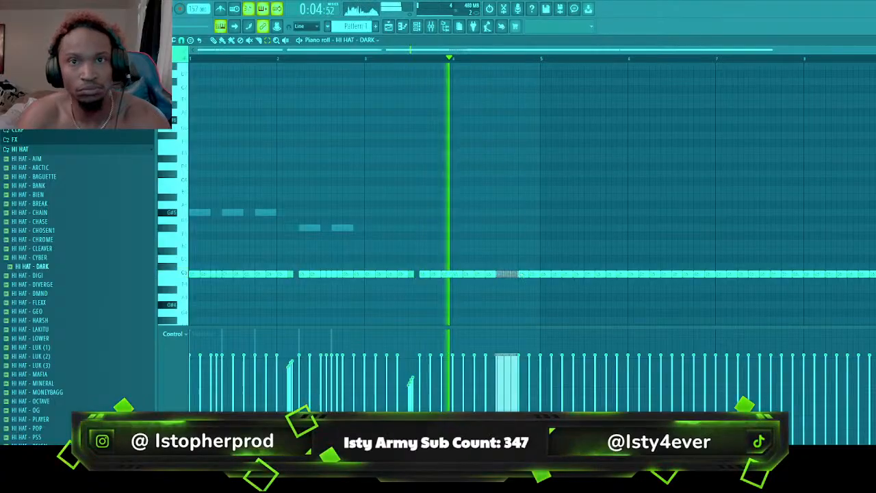
key("space")
key("space")
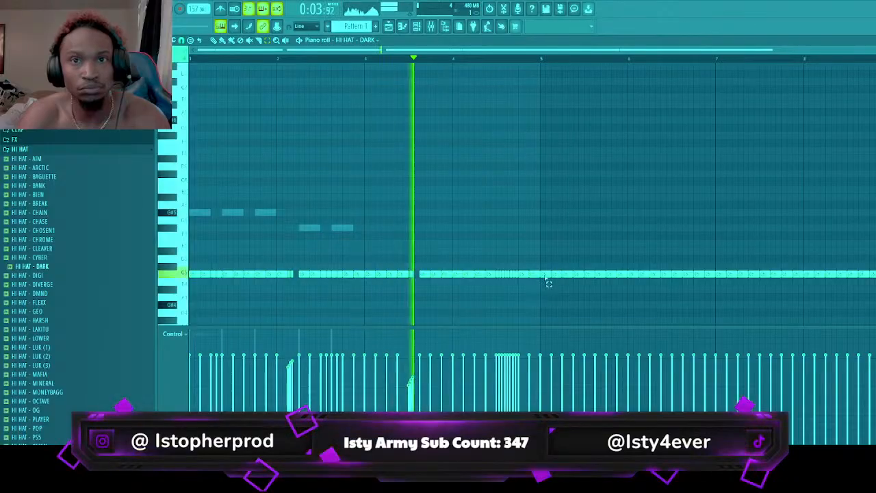
Replace the plain hi-hats in bars 5 to 8 with a copy of the edited bars 1 to 4
left_click_drag(546, 273, 874, 308)
key("Delete")
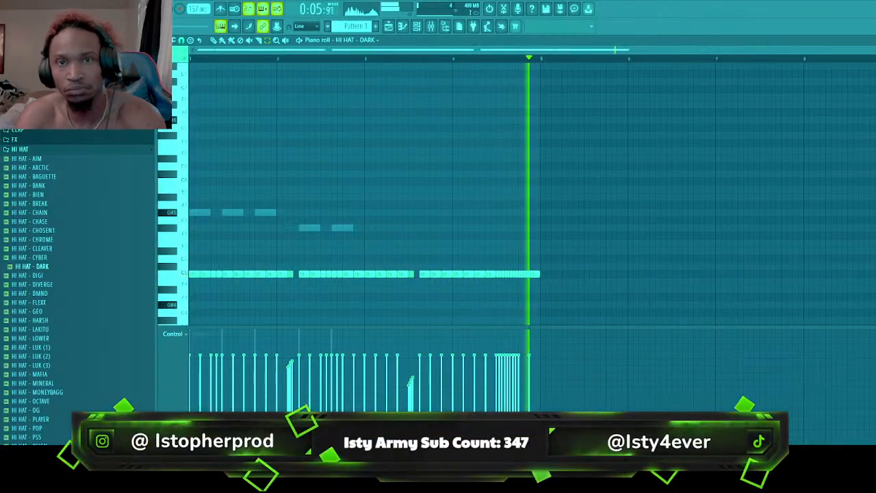
key("ctrl+z")
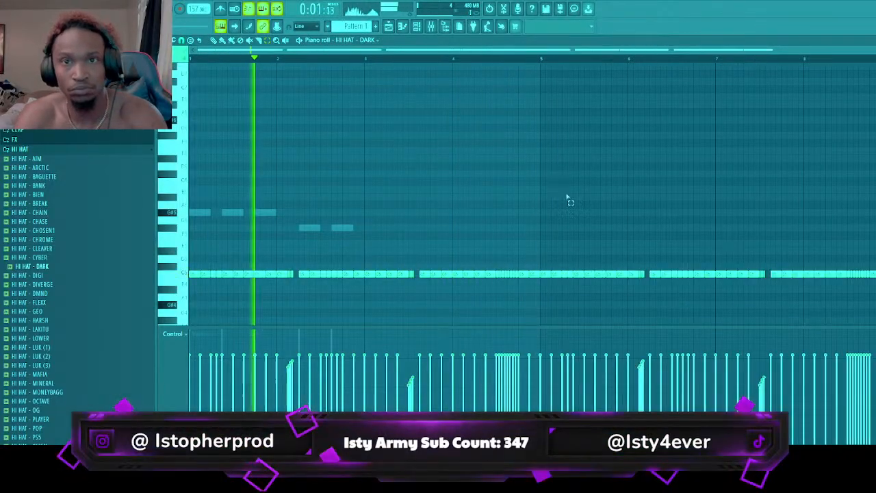
Add pairs of short F#4 hi-hat notes under the fast rolls in bars 2 and 3, and remove the bar 2 pair
scroll(364, 184, "down", 3)
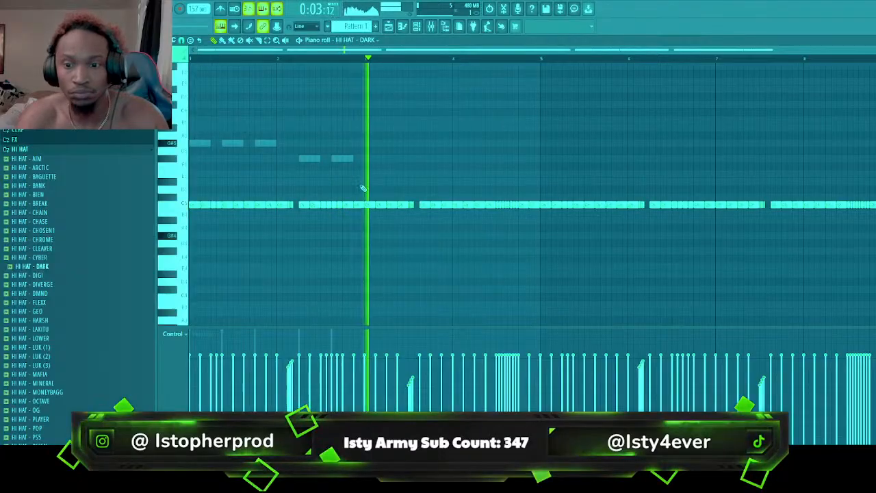
key("space")
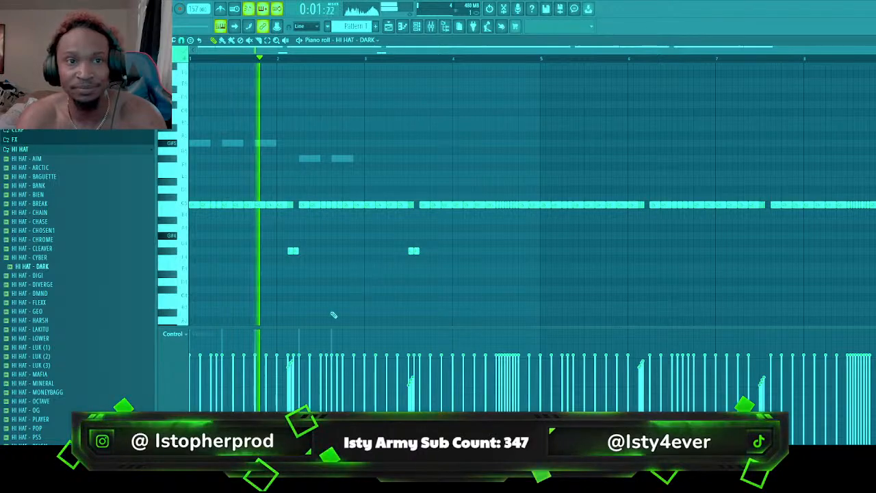
key("space")
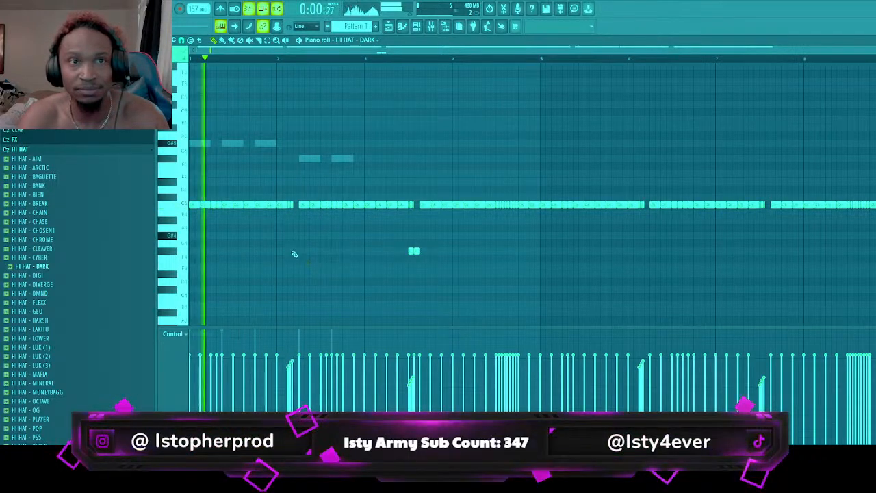
Move the F#4 hi-hat pair from bar 3 to late in bar 2 and add four C#4 hi-hats with rising velocity ending bar 4
left_click(345, 251)
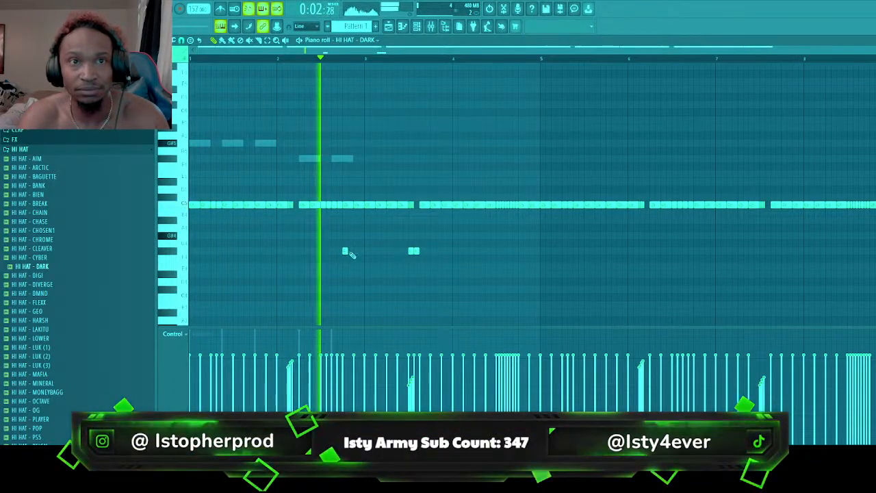
left_click(356, 251)
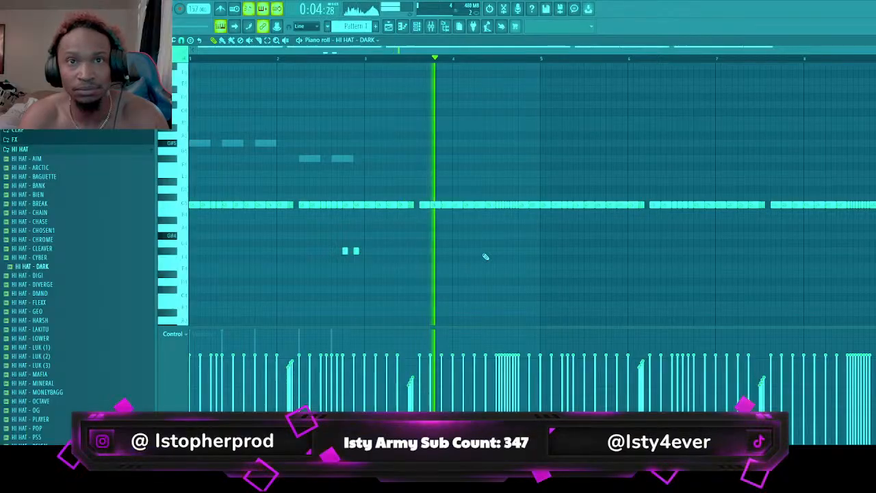
left_click(528, 250)
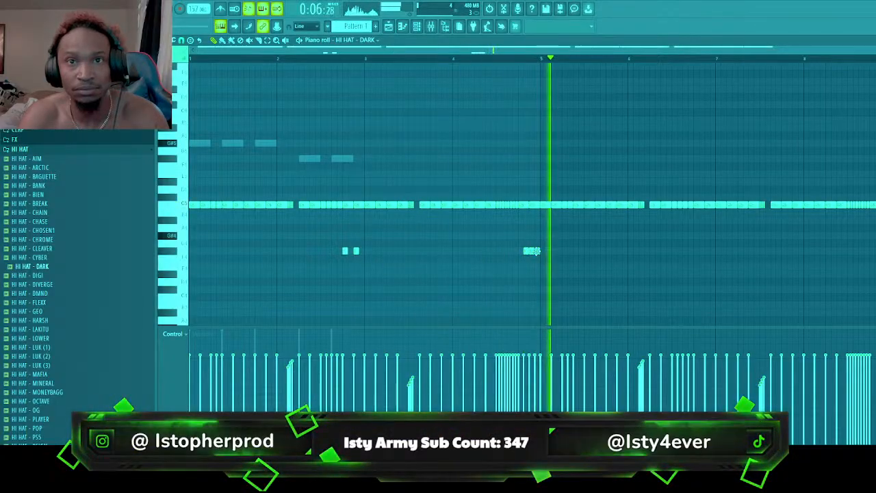
right_click(532, 251)
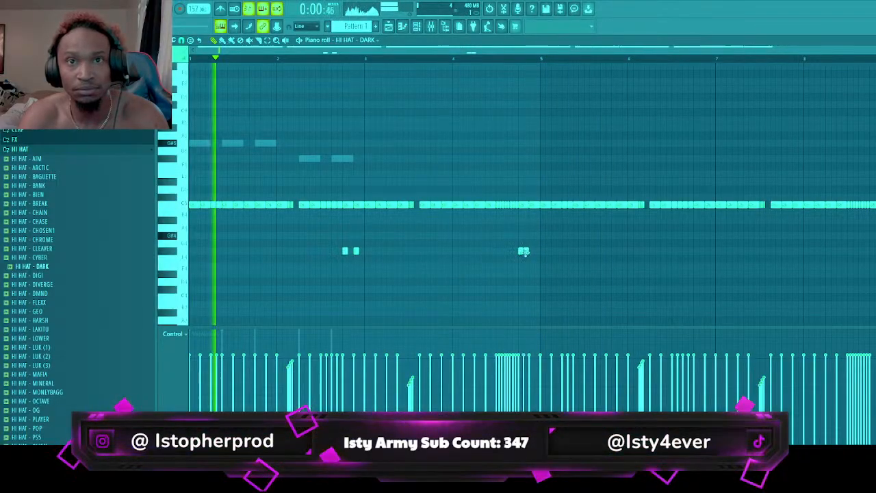
left_click(520, 289)
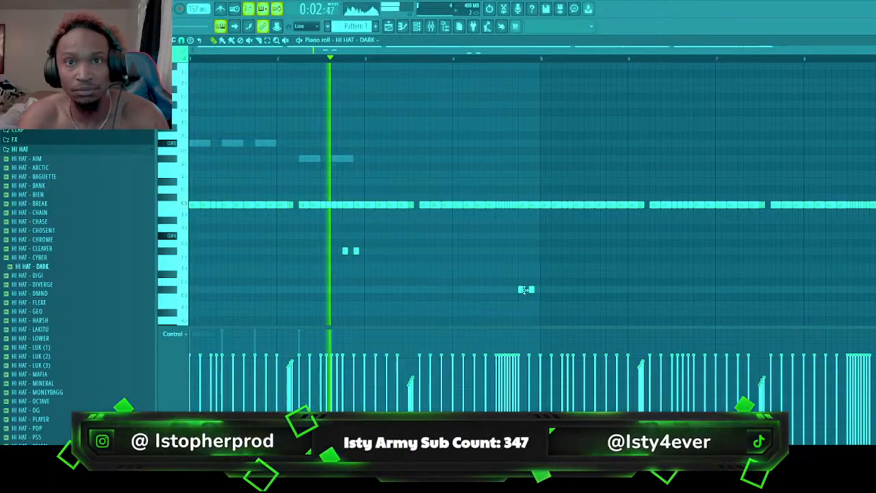
left_click(532, 289)
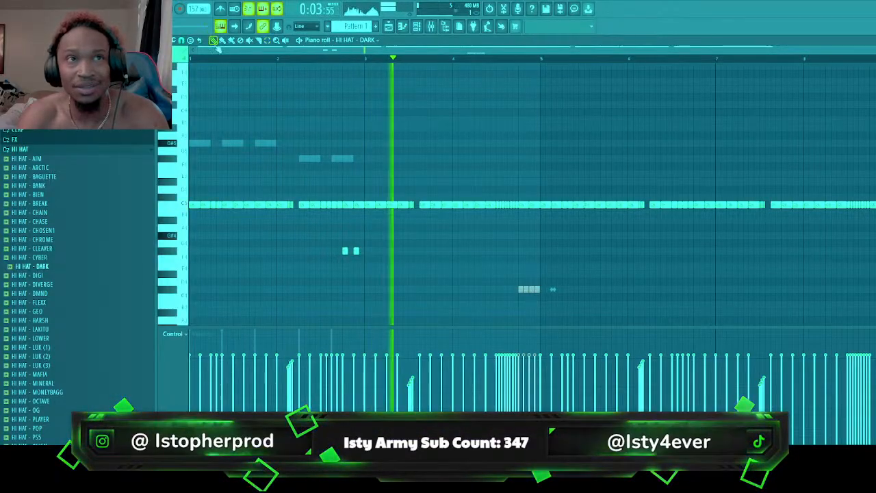
key("space")
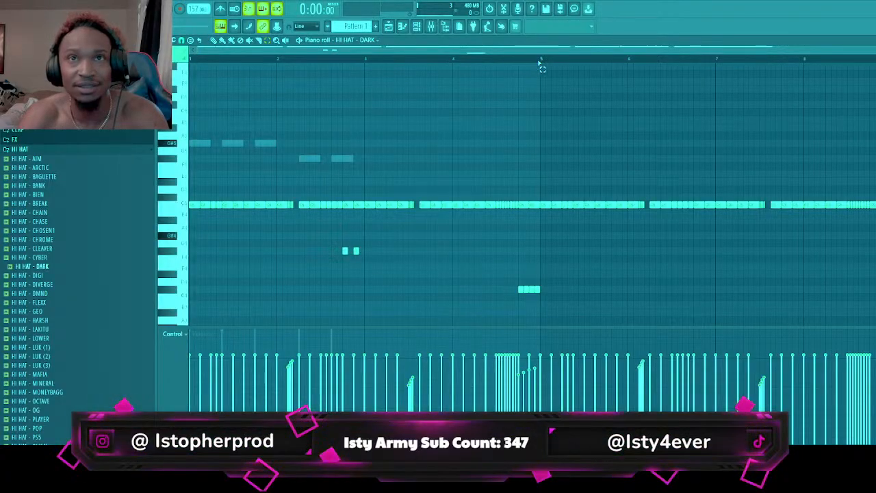
Copy the F#4 and C#4 hi-hats of bars 1 to 4 into bars 5 to 8 and add two more F#4 hits in bar 6
left_click_drag(539, 63, 554, 247)
left_click_drag(317, 246, 665, 352)
key("ctrl+b")
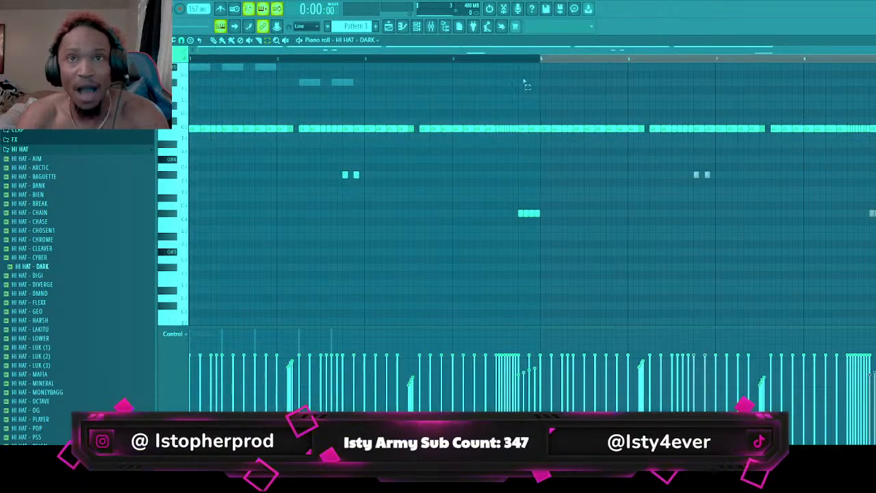
left_click(569, 57, "ctrl")
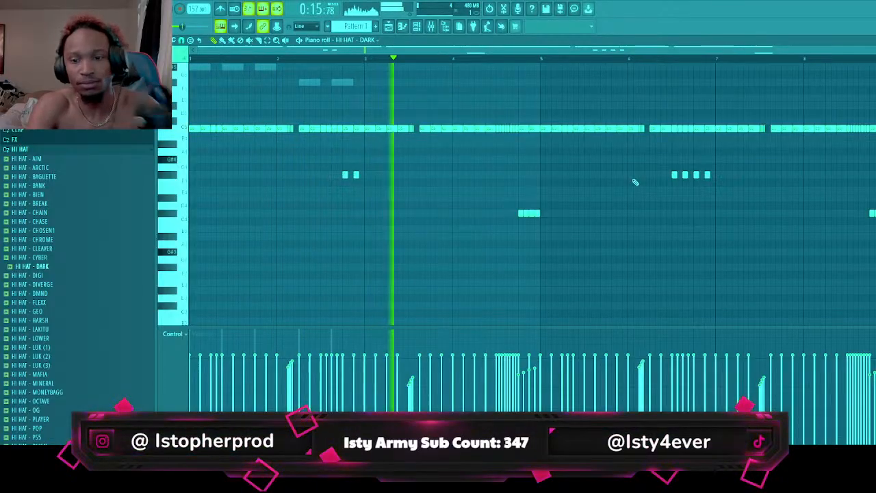
In the 808 - KNUCKLE part, add a C#5 note starting bar 3 and a short G#5 just before it, both at full velocity
left_click(388, 26)
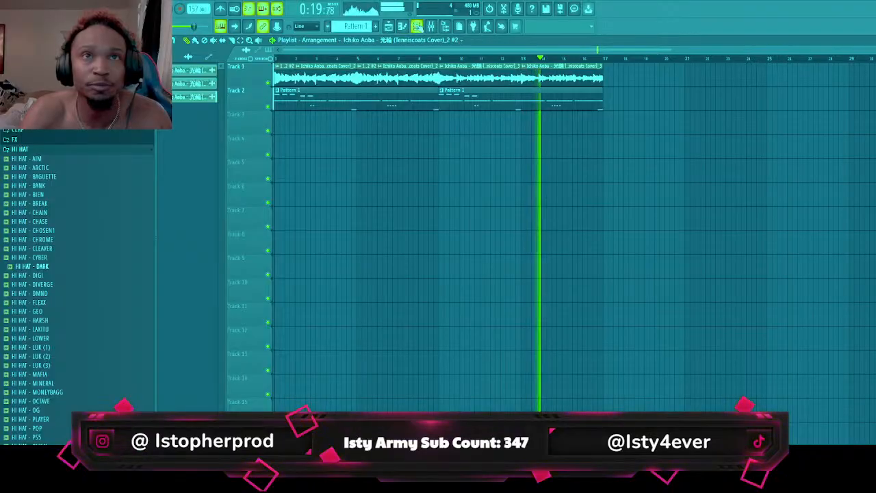
key("F6")
left_click(556, 111)
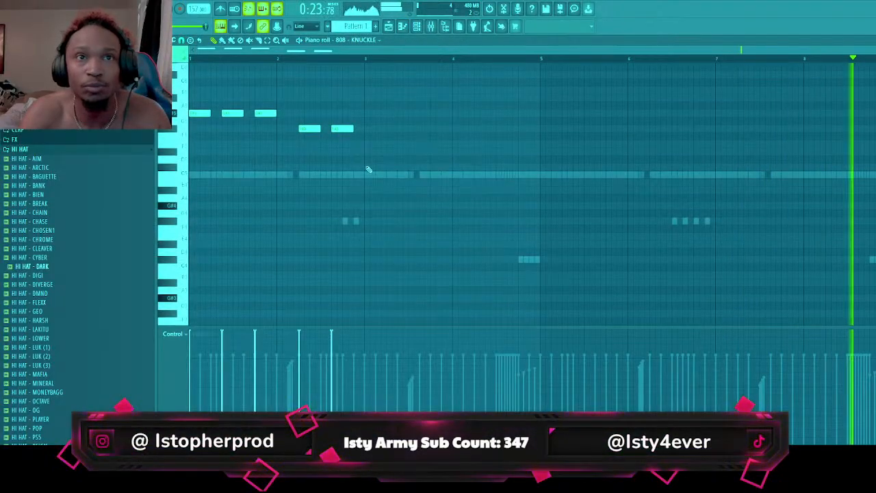
left_click(367, 168)
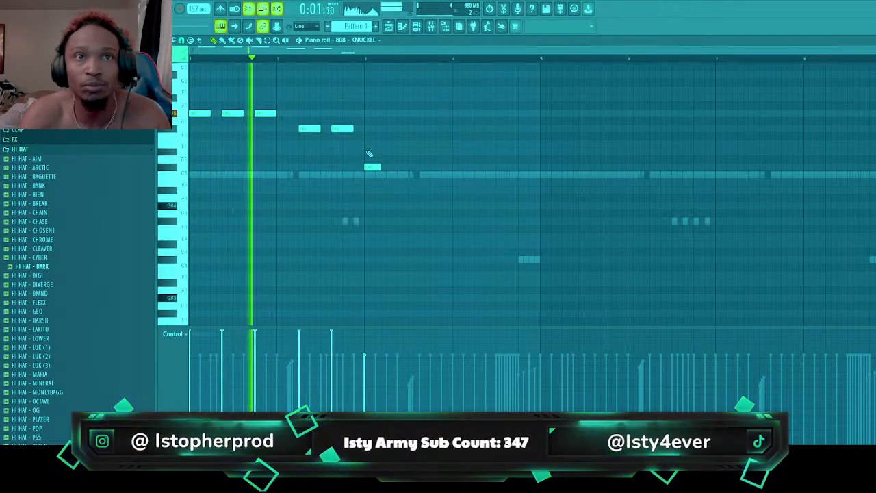
left_click(355, 114)
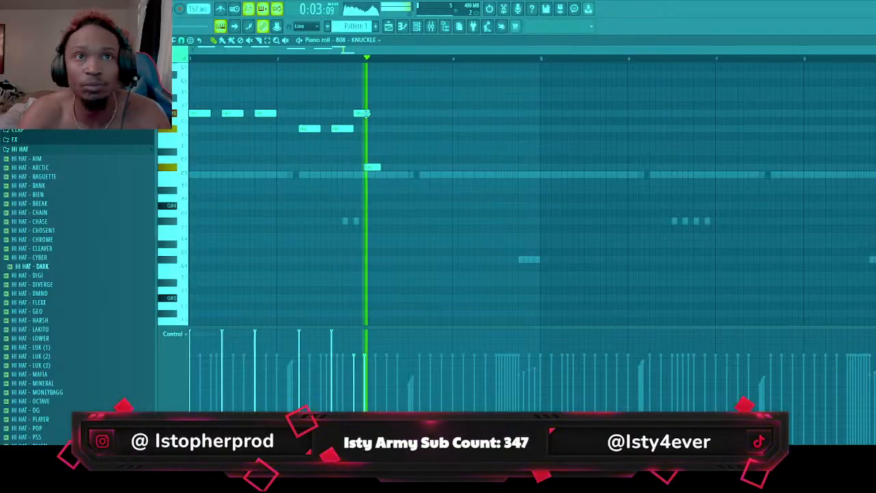
left_click_drag(372, 113, 381, 113)
key("space")
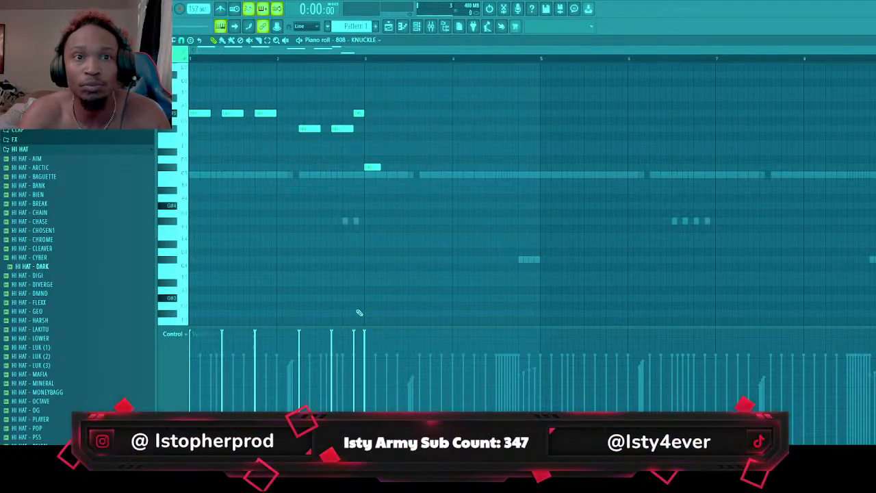
key("space")
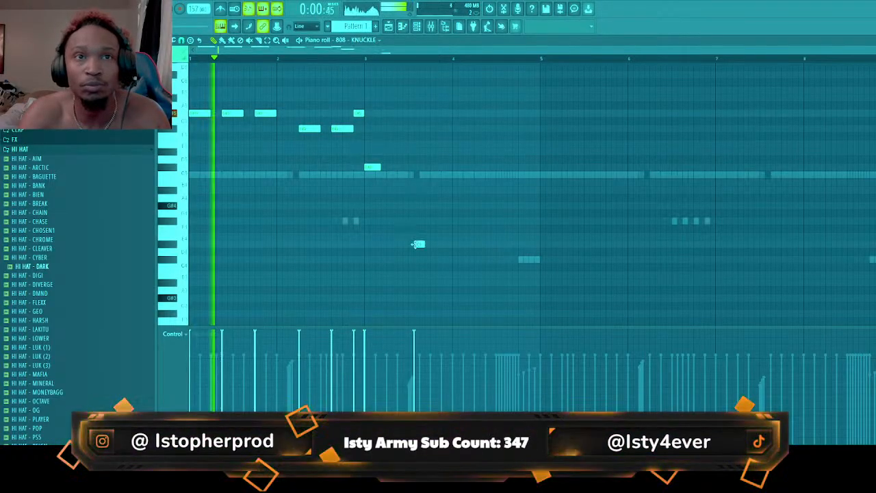
Lengthen the C#5 808 note and repeat it twice within bar 3, trying an F#5 in bar 4 and removing it
left_click(403, 167)
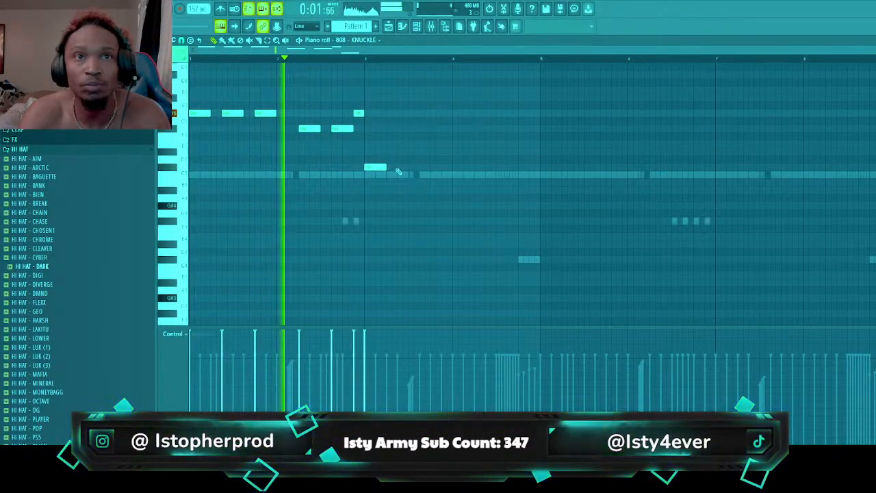
left_click(430, 167)
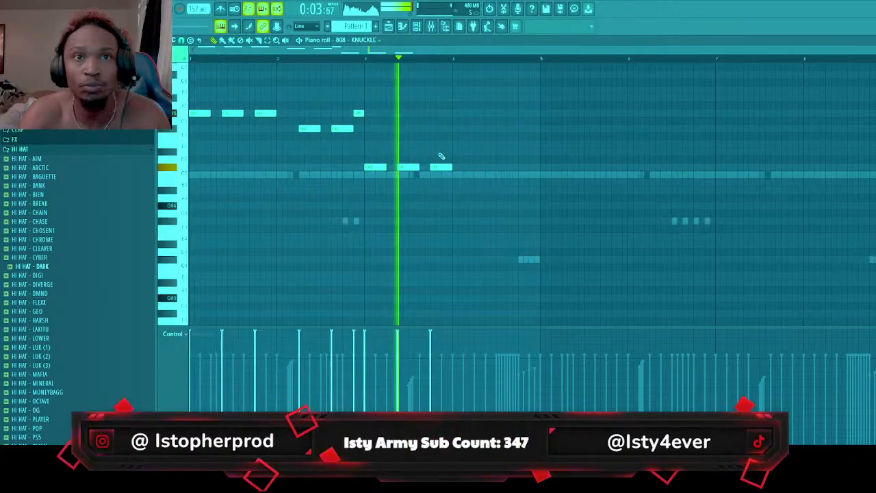
left_click(498, 129)
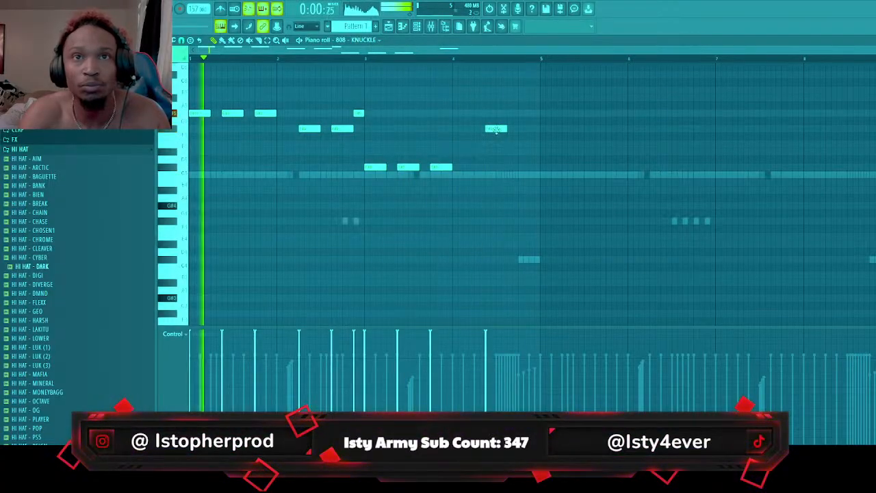
right_click(496, 129)
Raise the three bar 1 808 notes to B while the line is transposed two octaves up, and return the line to its original octave
scroll(481, 161, "up", 3)
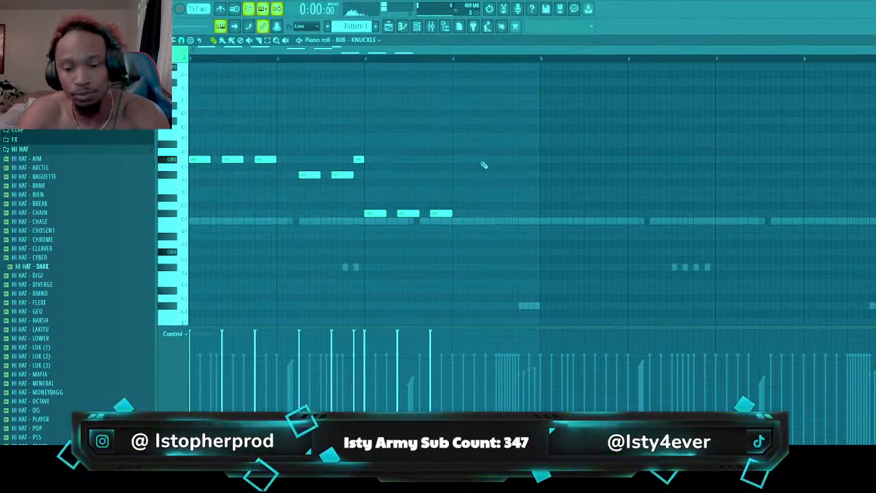
key("ctrl+Up")
scroll(434, 179, "up", 9)
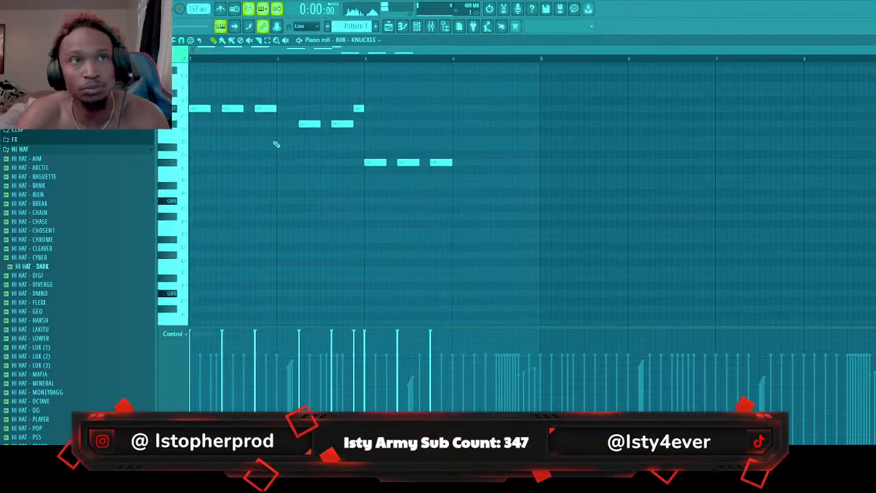
key("space")
left_click_drag(199, 109, 200, 94)
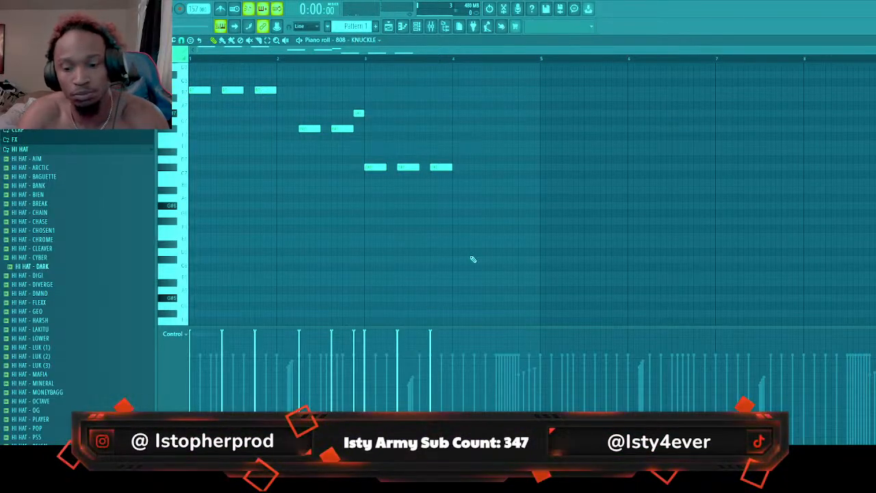
scroll(487, 249, "down", 3)
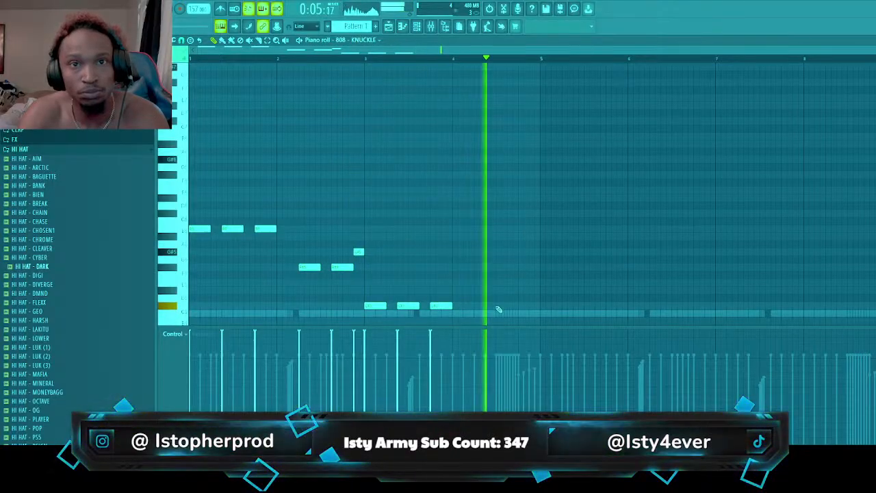
key("space")
key("space")
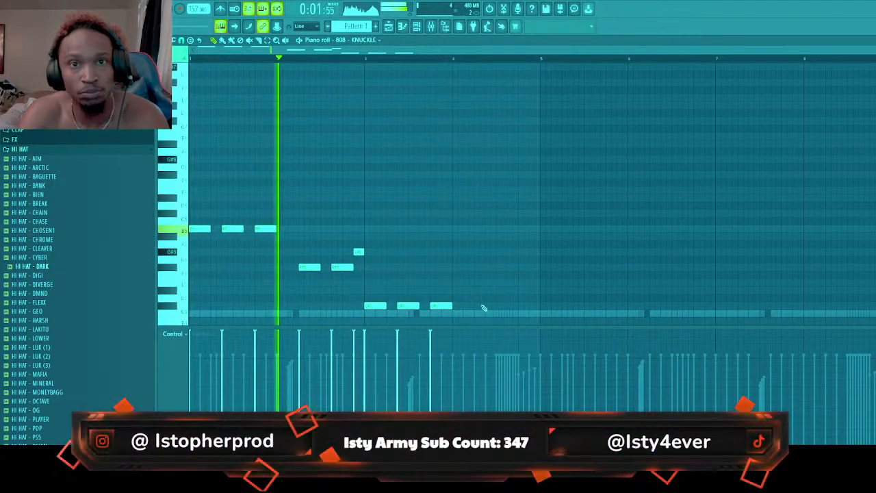
Add two C#5 808 notes in bar 4 and copy the four-bar 808 line into bars 5 to 8
left_click(484, 305)
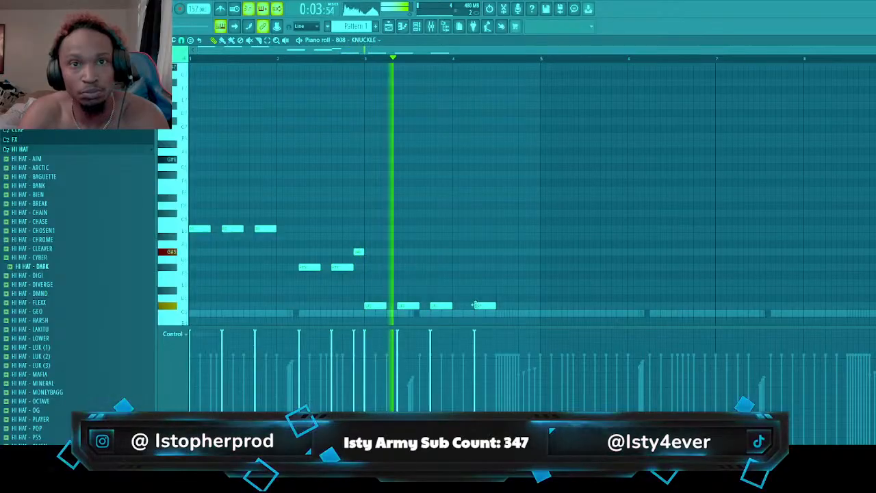
left_click(530, 304)
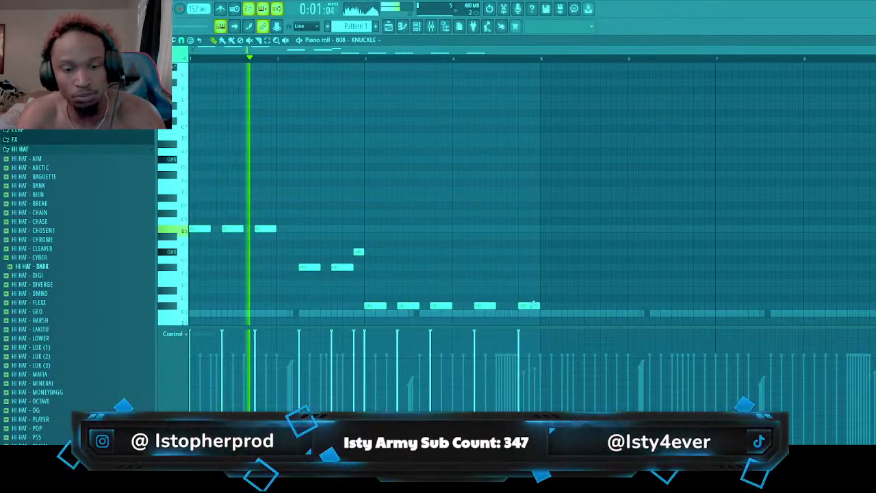
key("ctrl+b")
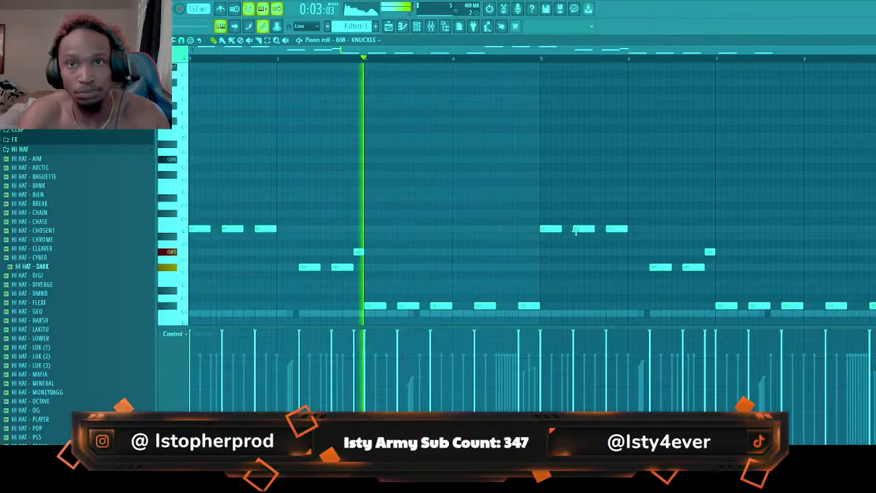
Change the three 808 notes in bar 5 to F#5, F#5 and G#5, trying other pitches during playback
left_click_drag(575, 231, 578, 292)
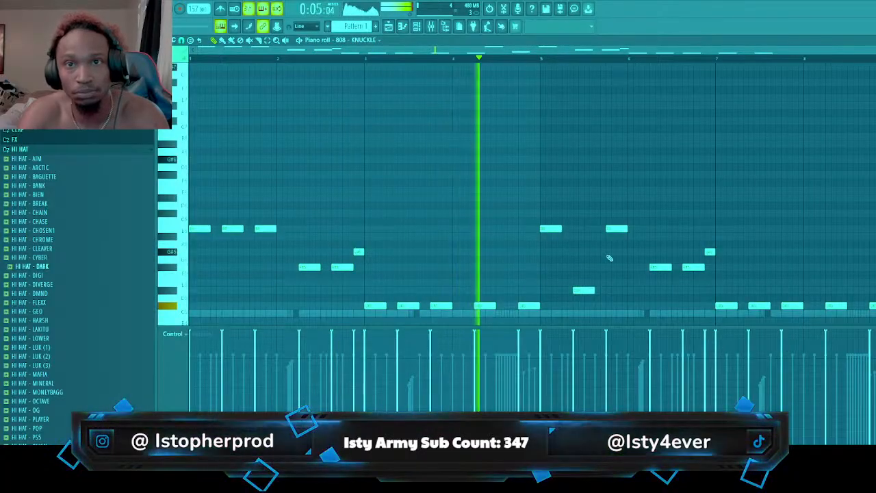
left_click_drag(614, 231, 583, 250)
key("space")
key("space")
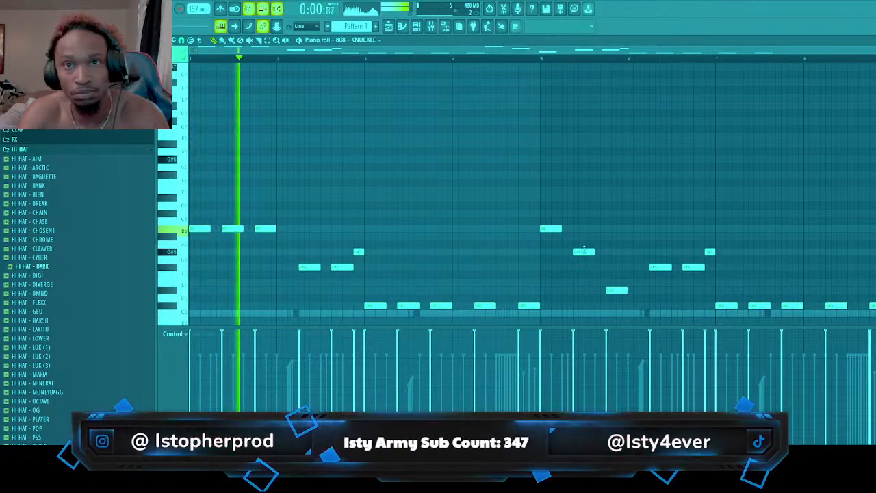
left_click_drag(614, 287, 618, 253)
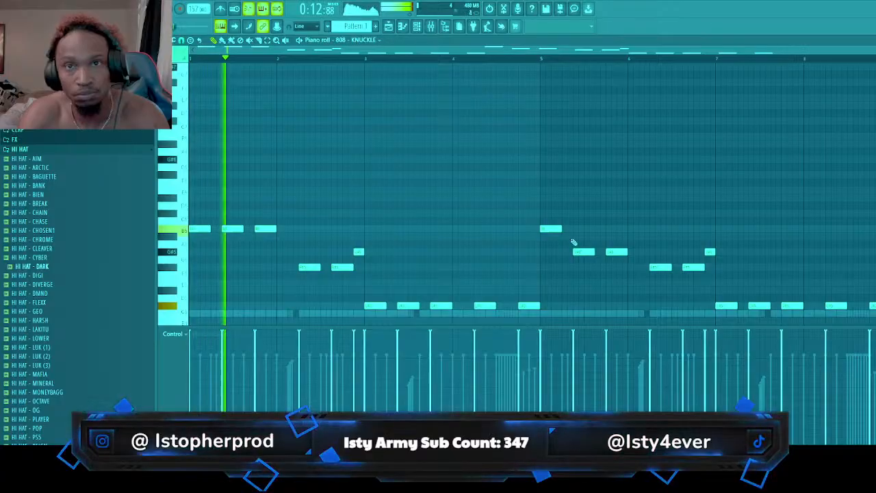
left_click_drag(551, 229, 584, 268)
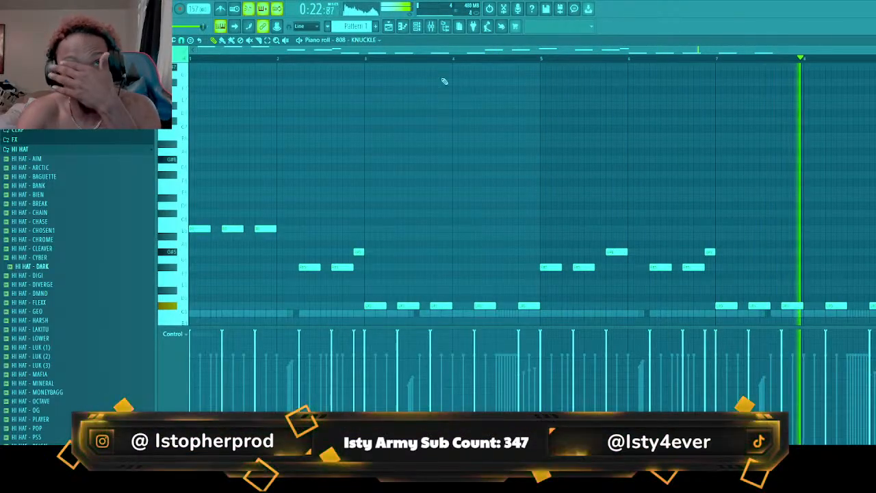
Review the 808 - KNUCKLE channel's sample, polyphony and cut group settings, and close them
left_click(423, 29)
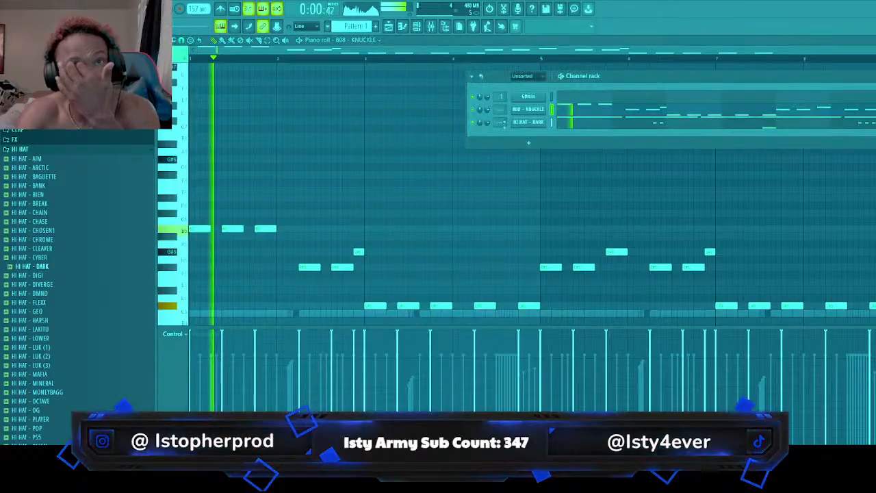
left_click(527, 111)
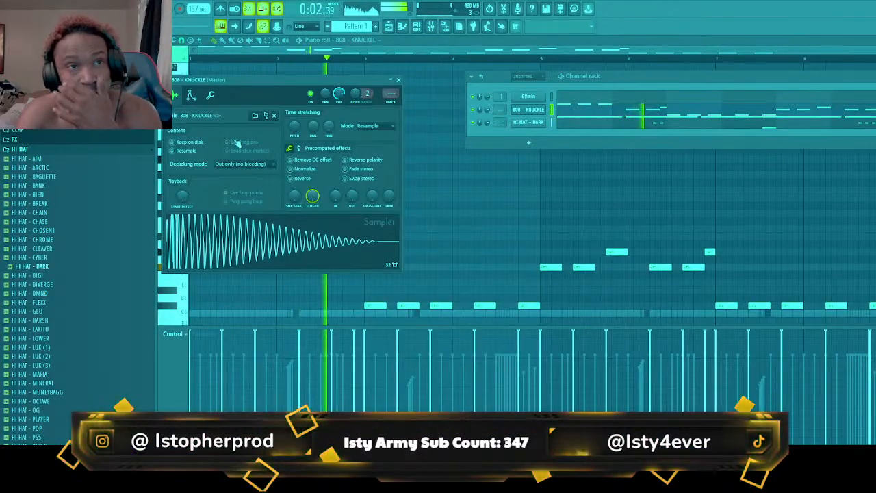
left_click(210, 95)
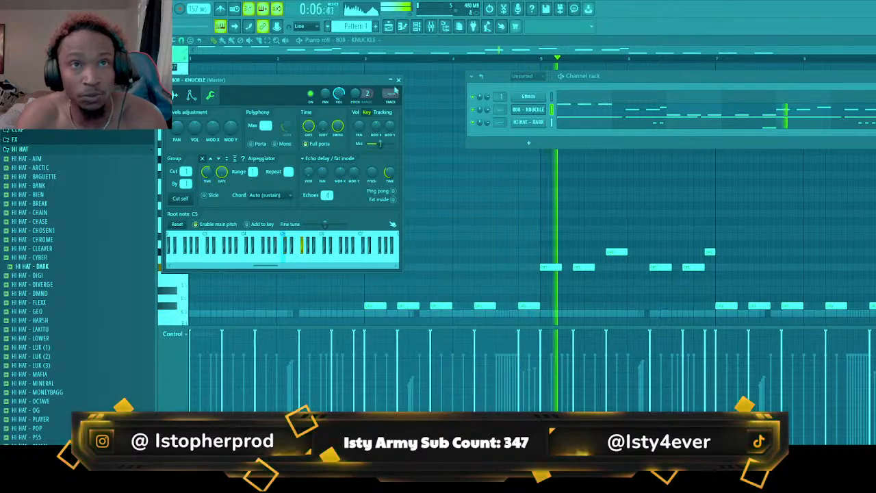
left_click(398, 79)
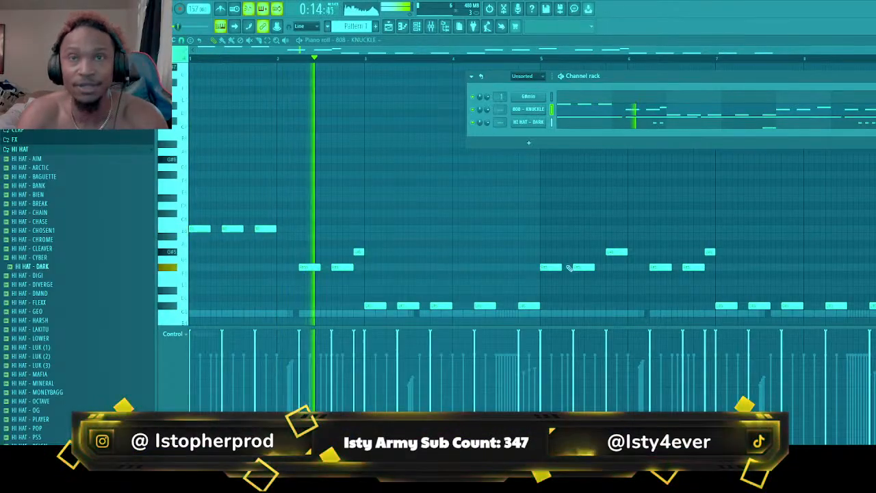
Audition the kit's clap samples, add CLAP - BRICKS as a new channel and show its piano roll
left_click(25, 131)
left_click(64, 167)
left_click(68, 184)
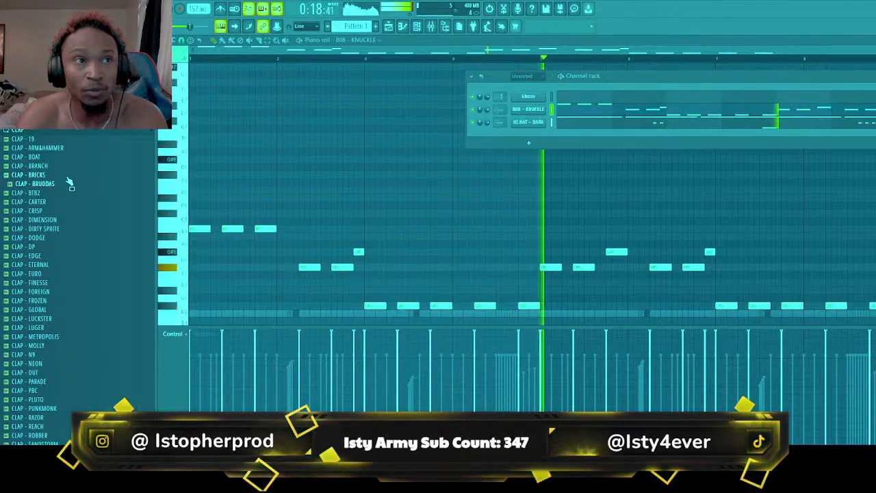
left_click_drag(66, 175, 548, 137)
left_click(567, 139)
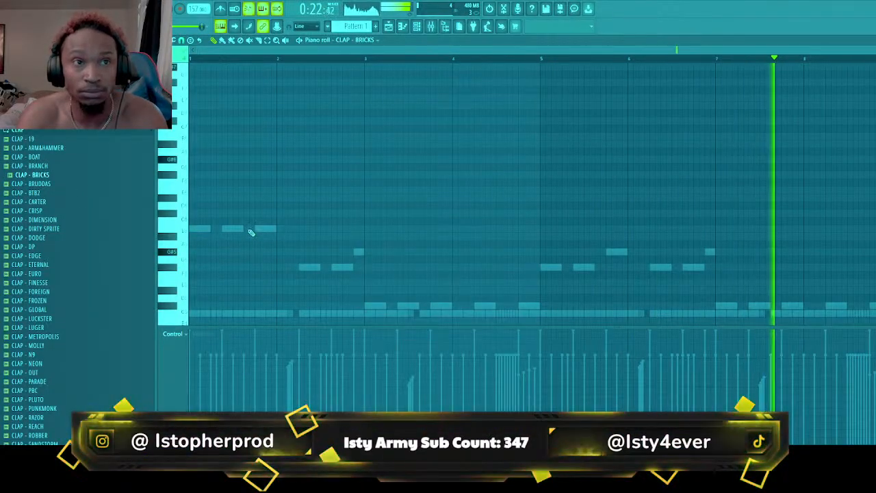
Place a short C5 clap on the third beat of each of the eight bars
scroll(243, 241, "down", 2)
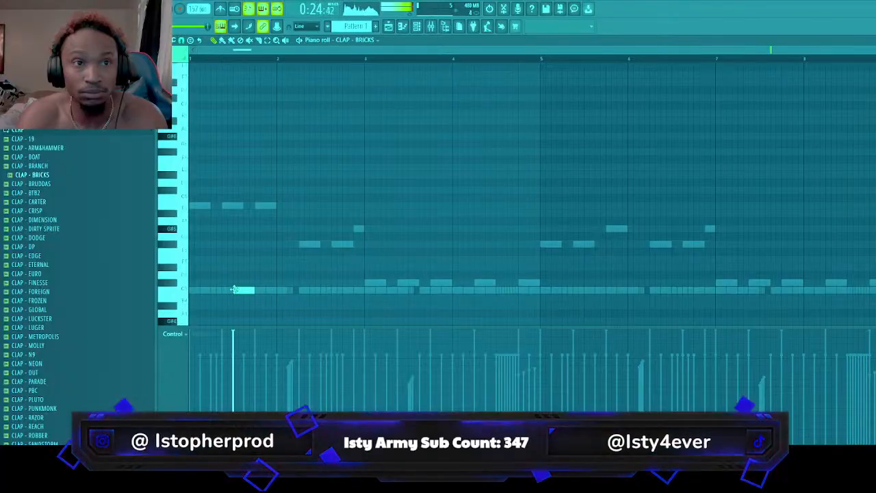
left_click(322, 290)
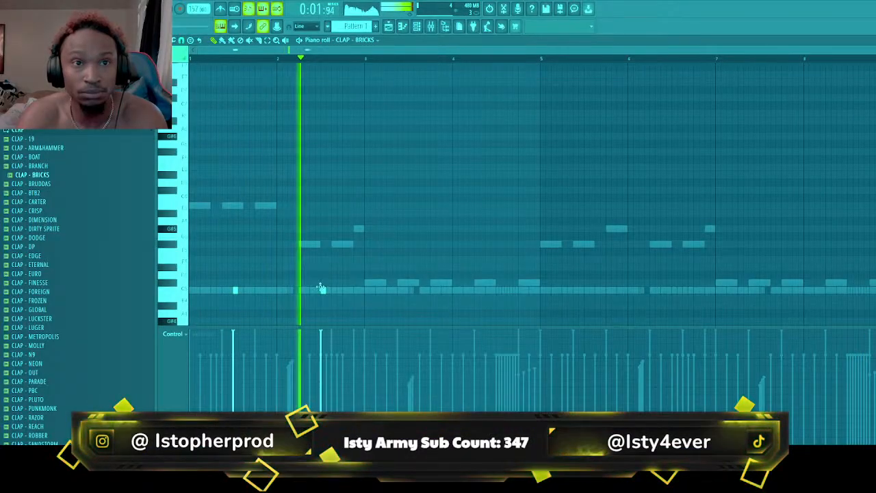
left_click(408, 290)
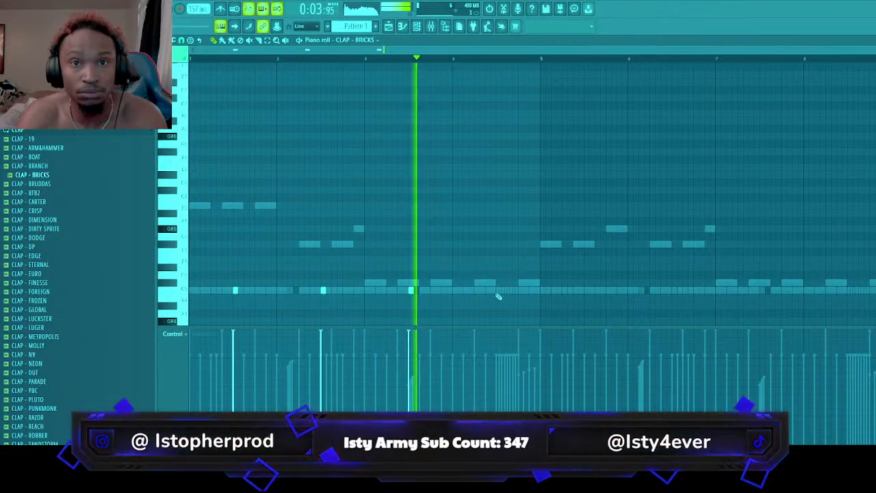
left_click(586, 290)
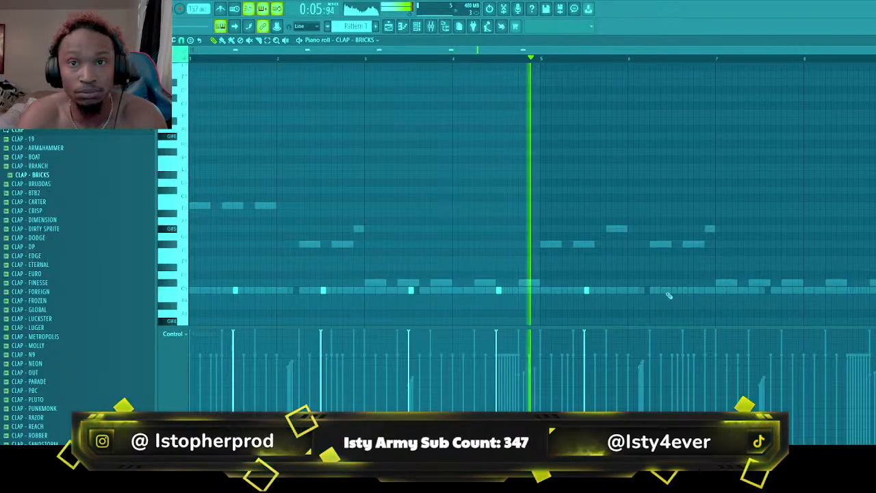
left_click(675, 291)
left_click(762, 290)
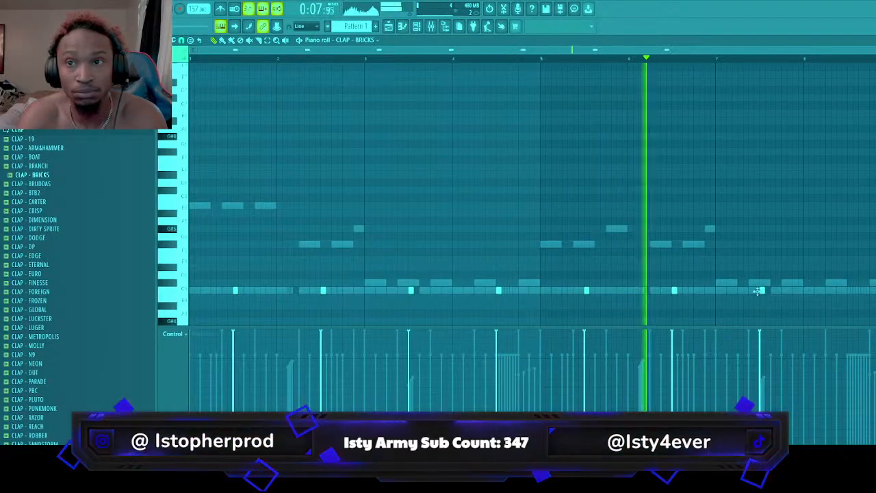
left_click(849, 290)
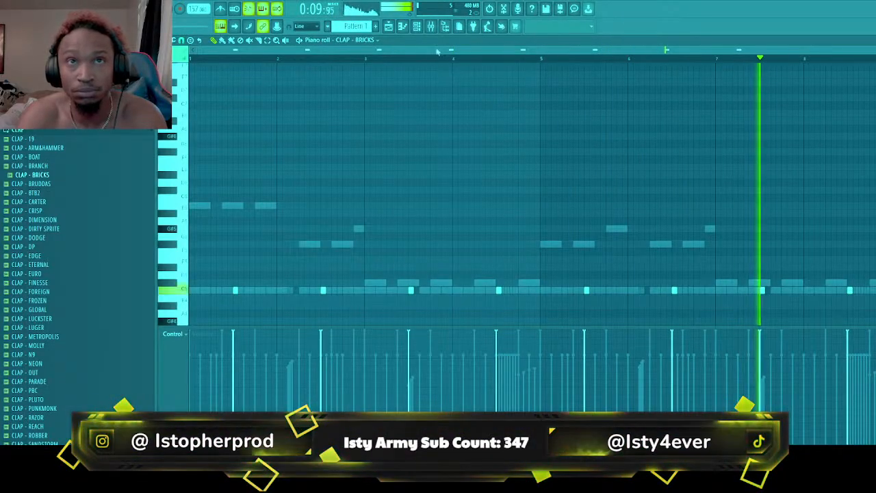
Audition the kit's snare samples, add SNARE - CLEAN as a new channel and show its piano roll
left_click(419, 28)
left_click(39, 131)
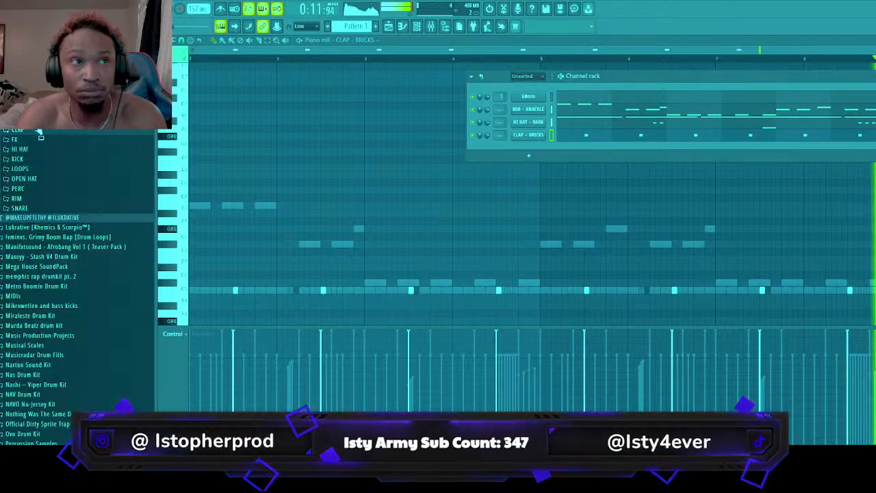
left_click(27, 208)
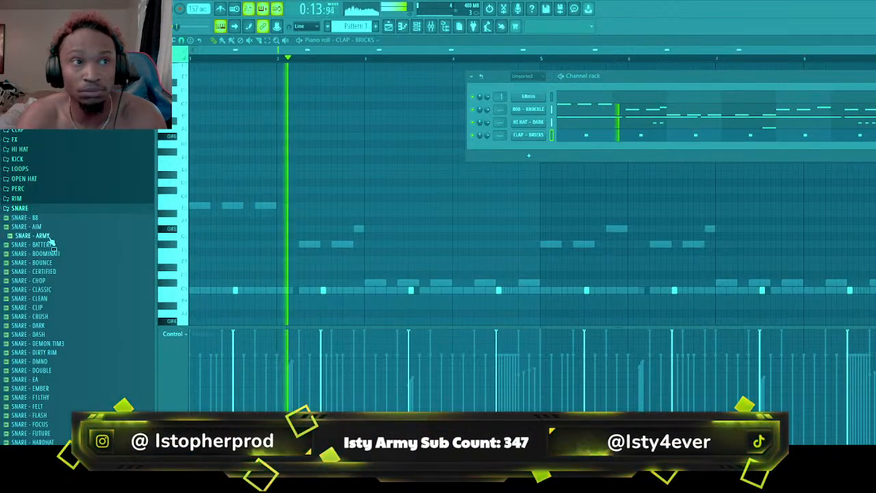
left_click(51, 236)
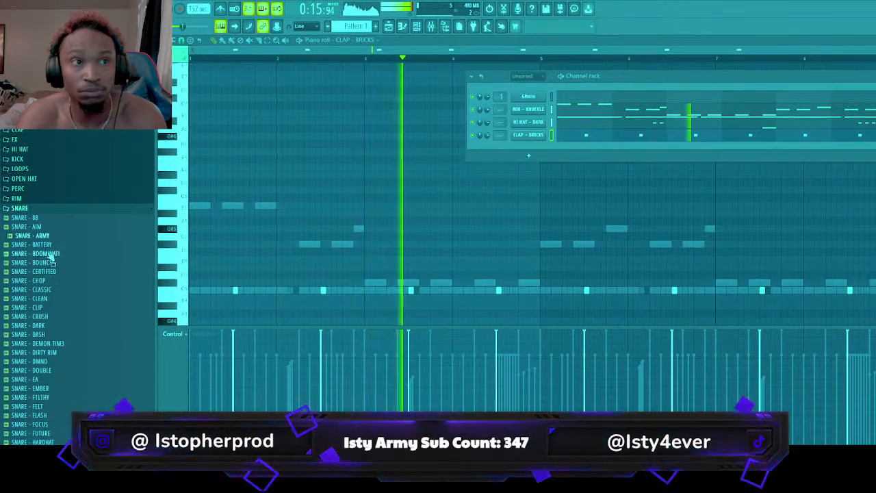
left_click(50, 272)
left_click(53, 299)
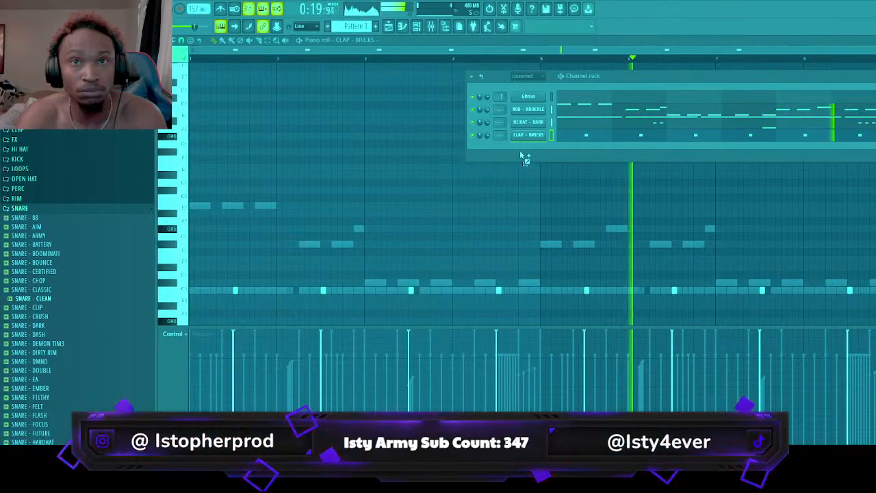
left_click_drag(522, 150, 524, 153)
key("F6")
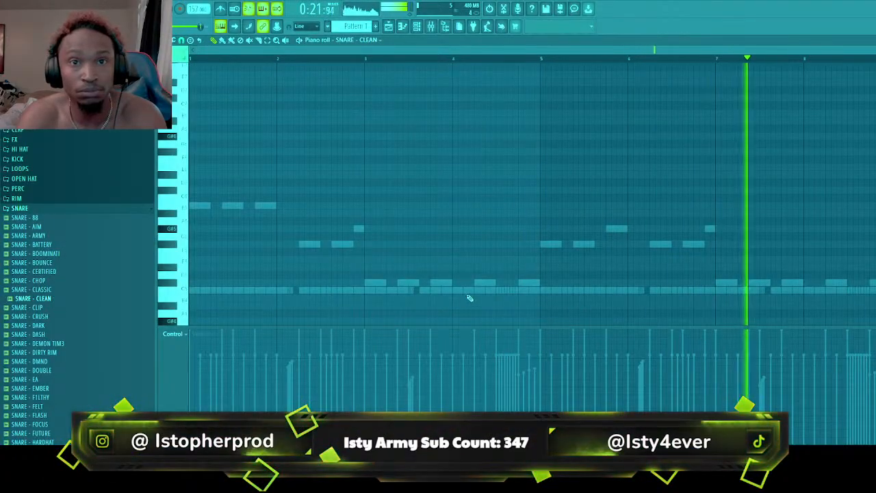
Build a C5 snare fill in bar 4 with hits on steps 7, 13, 14 and 15, and lower their velocities slightly
left_click(487, 290)
left_click(509, 290)
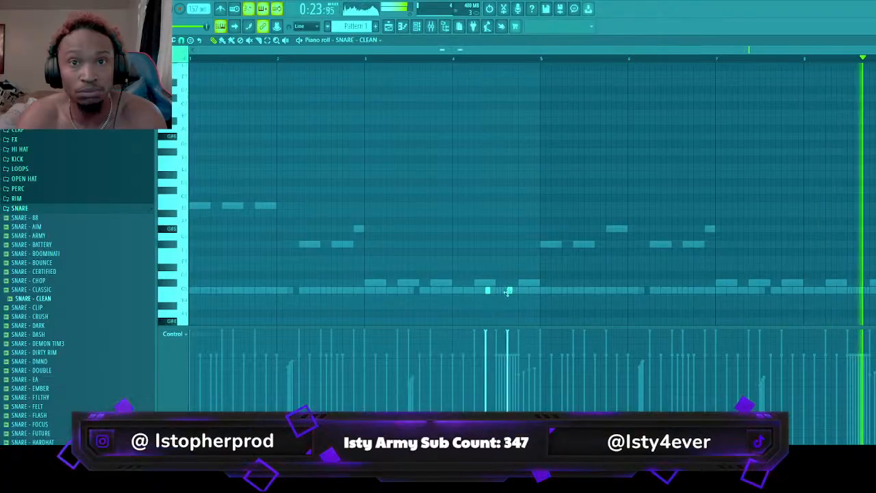
left_click(520, 291)
left_click(515, 291)
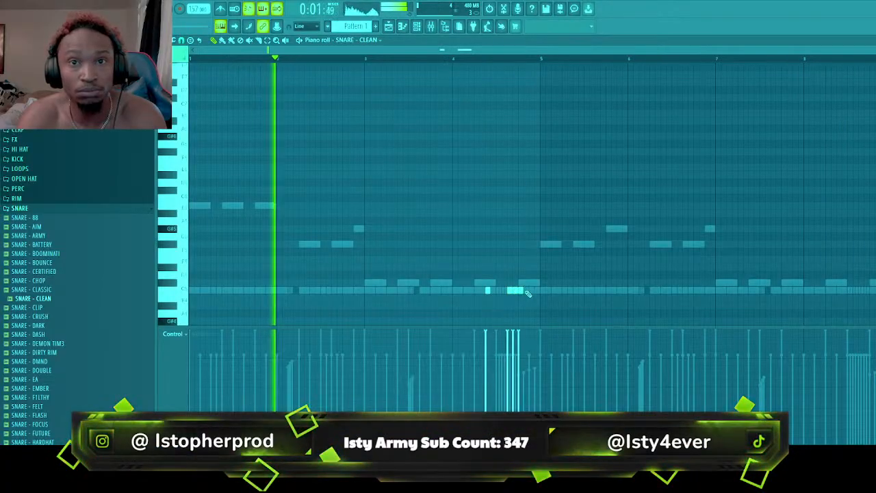
left_click(526, 292)
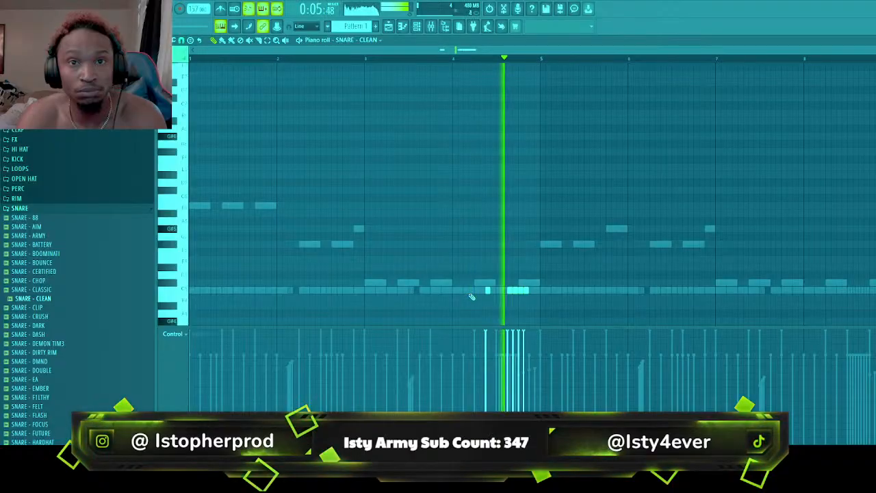
key("space")
right_click(515, 292)
right_click(510, 291)
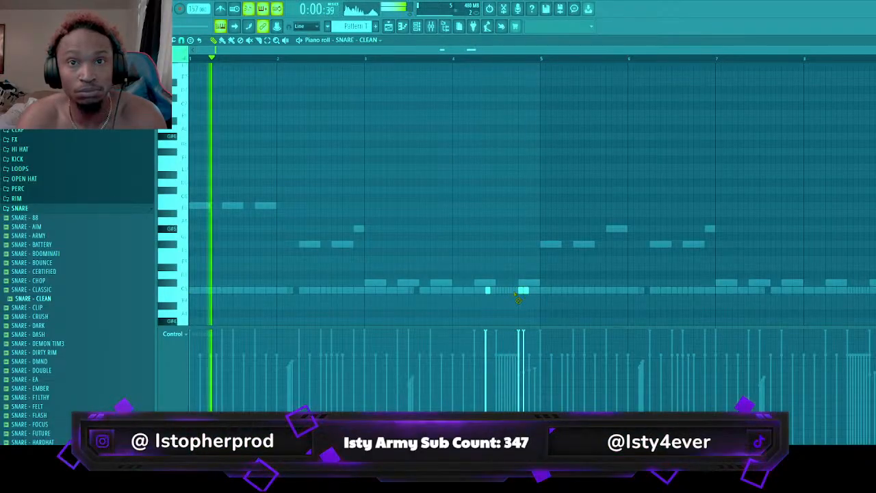
left_click(531, 292)
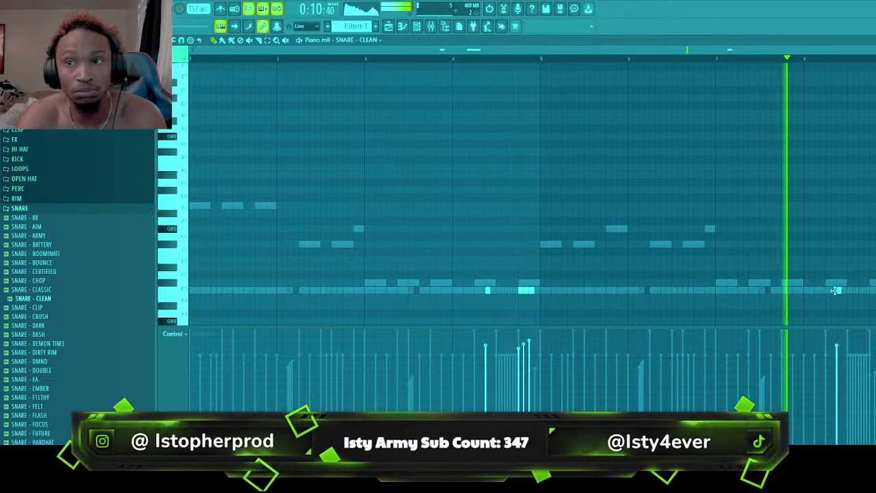
Add a snare fill in bar 8 with C5 hits on steps 7 and 11 and closing hits from step 13 at G#4
left_click(838, 291)
left_click(860, 292)
left_click(870, 290)
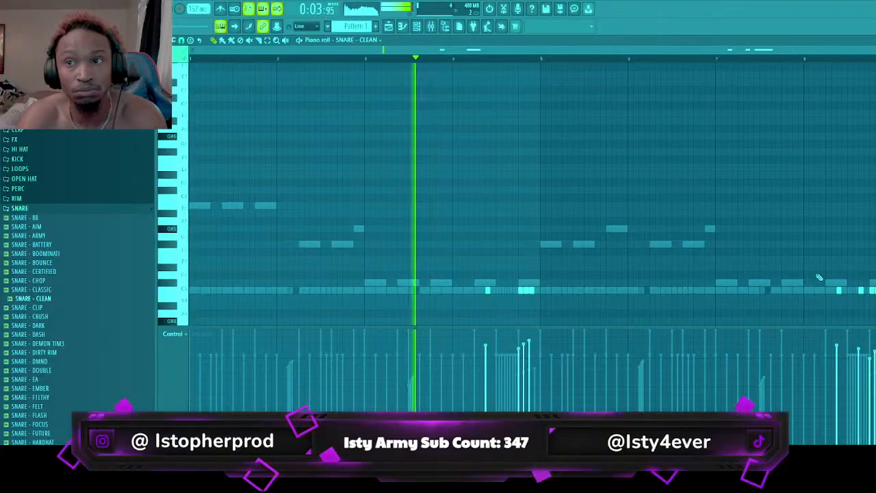
scroll(820, 281, "down", 3)
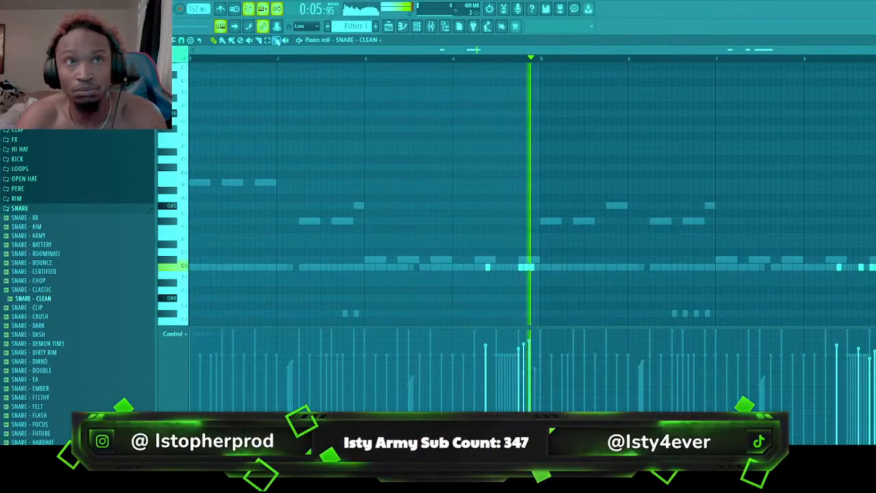
Audition the kit's rim samples, add RIM - JUGG as a new channel and show its piano roll
left_click(429, 28)
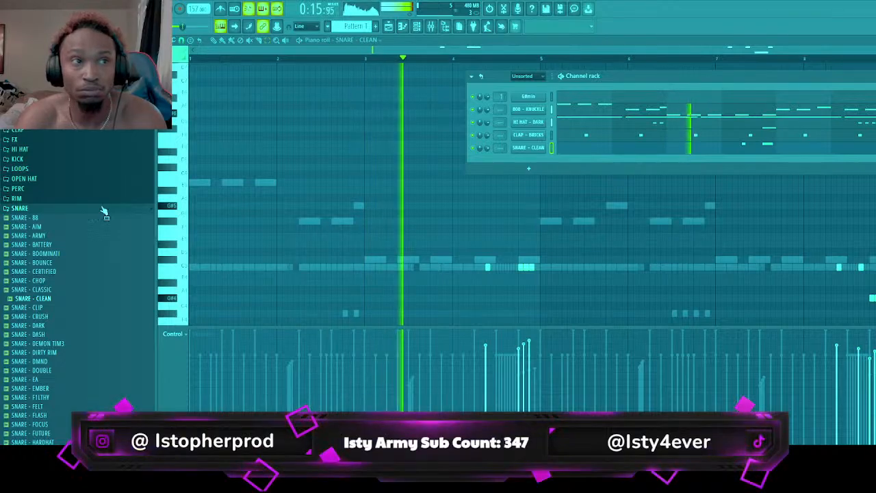
left_click(16, 197)
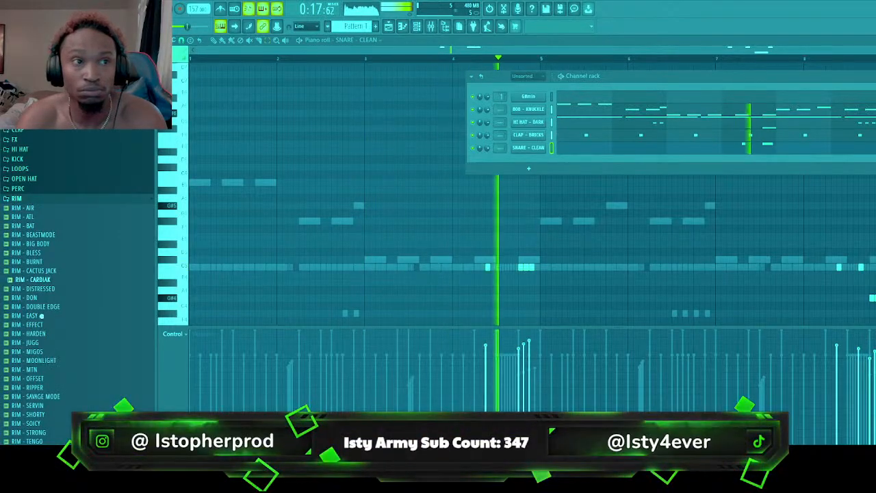
left_click(41, 335)
left_click(43, 342)
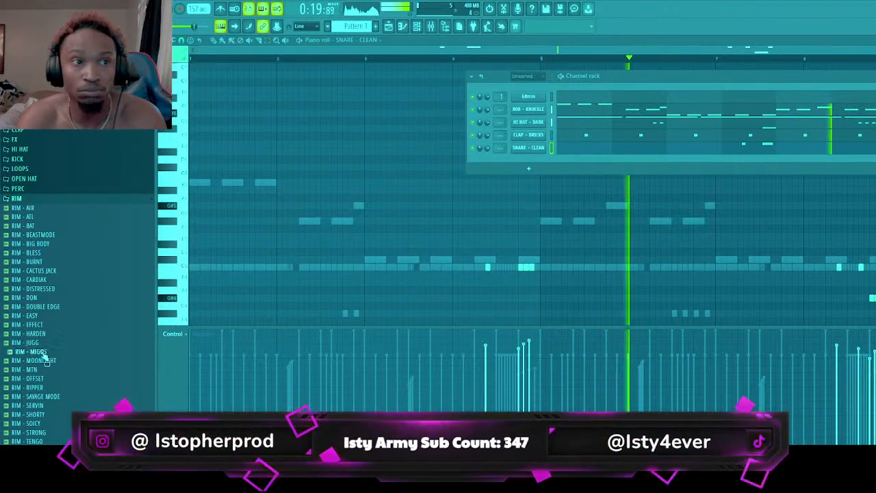
left_click(42, 360)
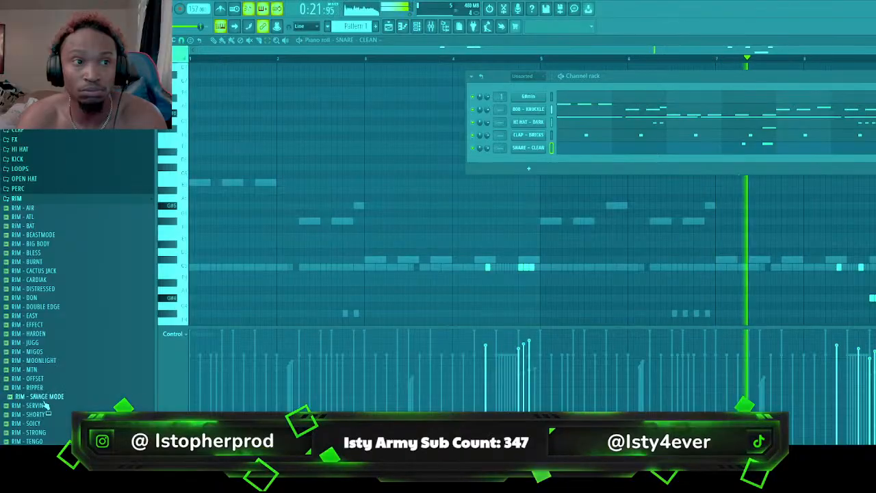
left_click(42, 360)
left_click(43, 351)
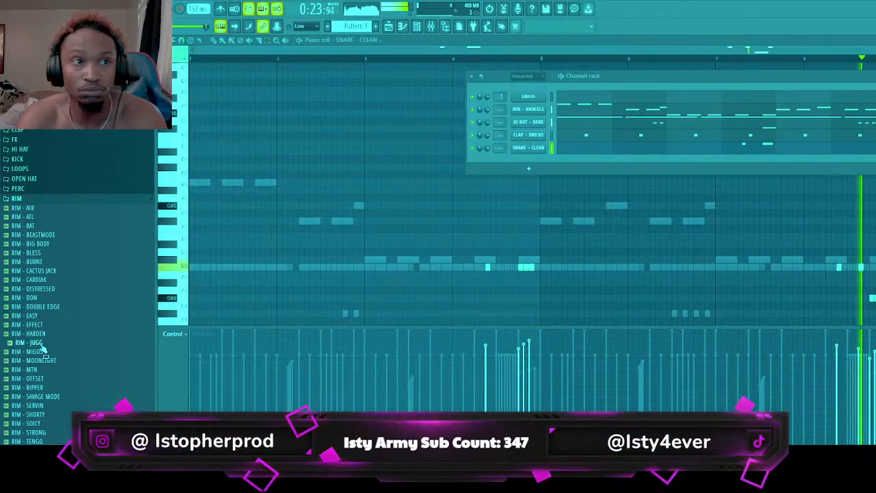
left_click_drag(461, 227, 545, 165)
left_click(558, 162)
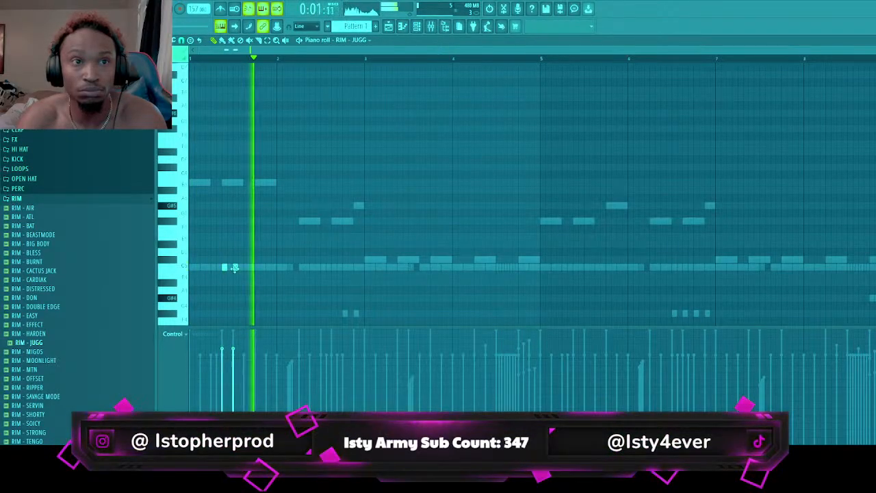
Try C5 rim hits at different positions in the first half of bar 1 during playback
key("space")
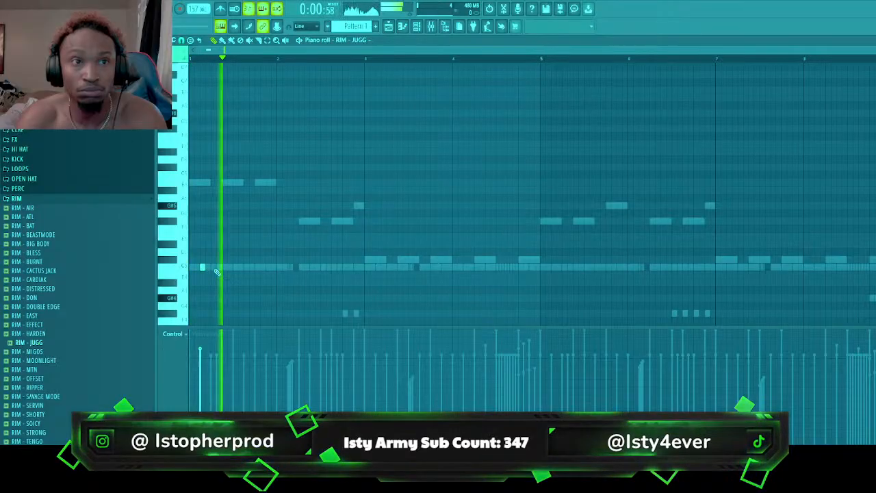
left_click(216, 267)
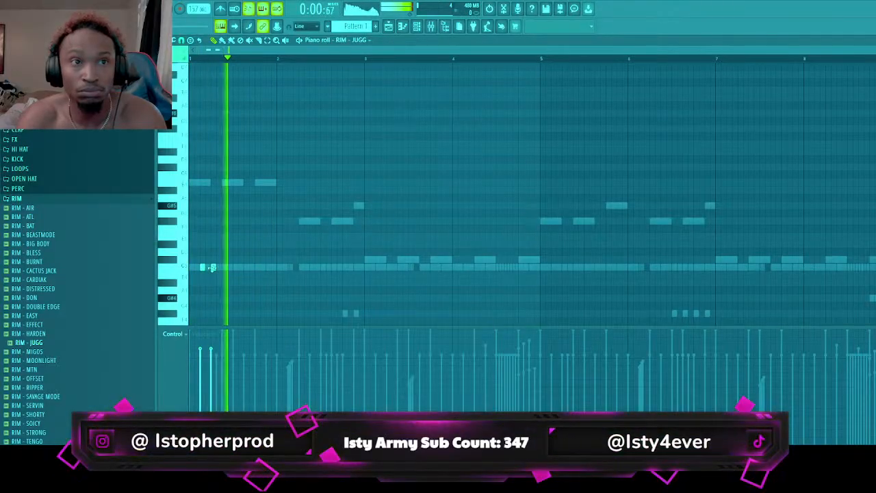
key("space")
left_click_drag(212, 268, 224, 268)
key("space")
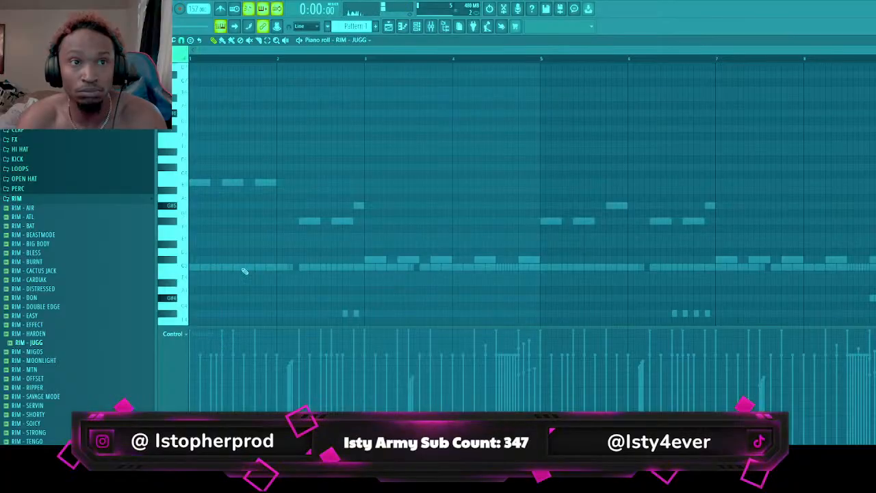
Audition the kit's percussion and shaker samples, load PERC - KONGO and show its piano roll
left_click(33, 188)
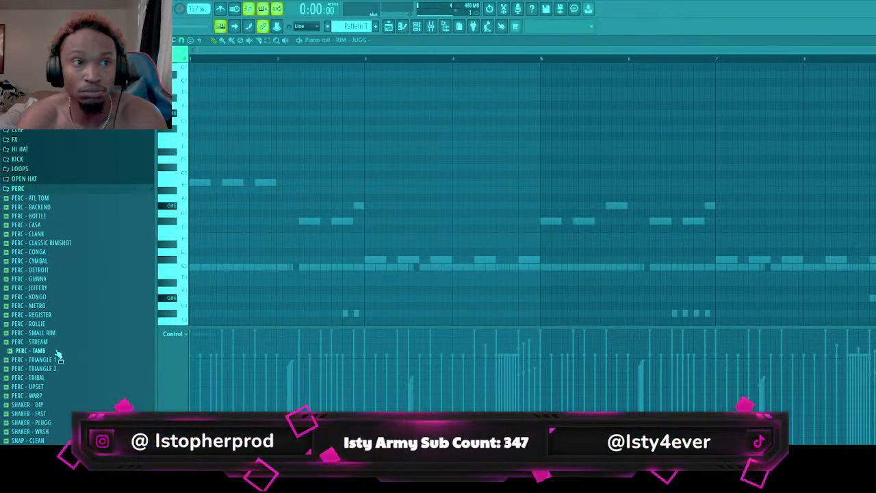
left_click(66, 434)
scroll(67, 434, "down", 6)
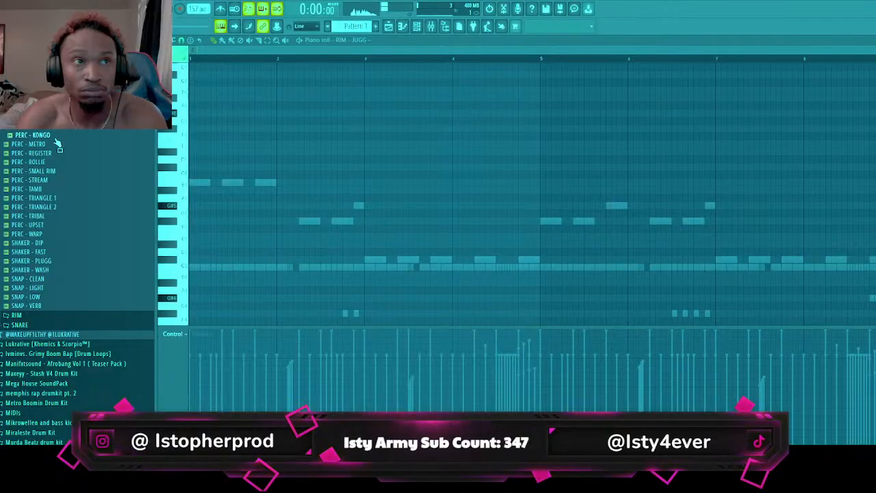
Place C5 PERC - KONGO hits on steps 11 and 15 of bar 1 and steps 11, 14 and 15 of bar 5 during playback
key("space")
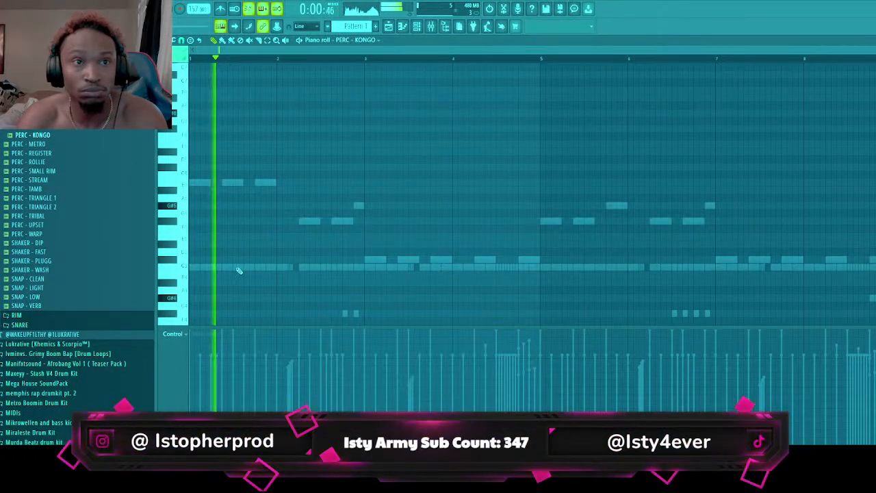
left_click(267, 269)
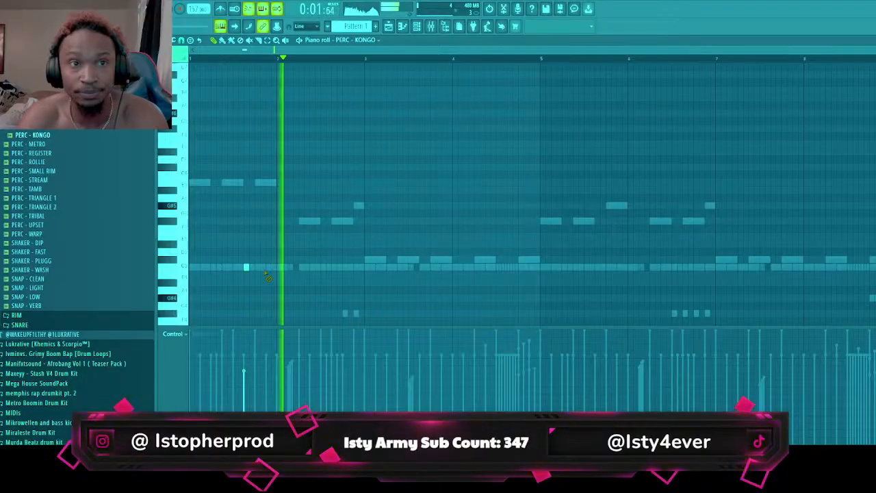
left_click(273, 270)
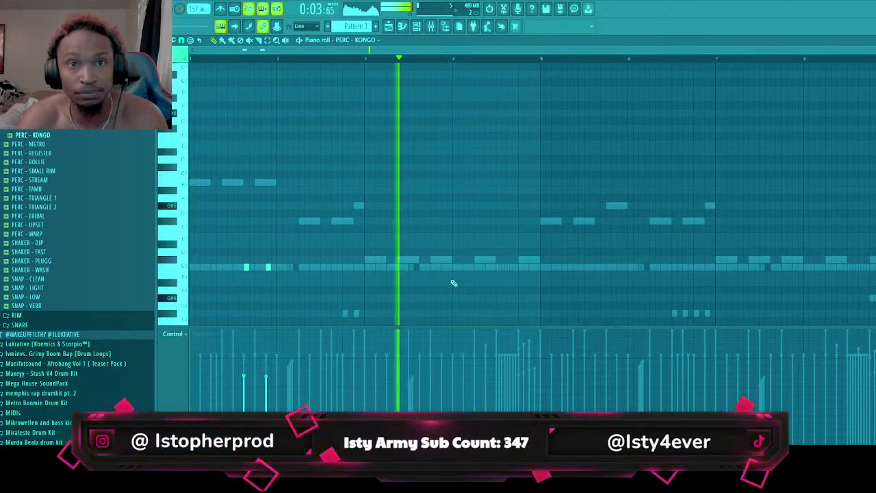
left_click(574, 267)
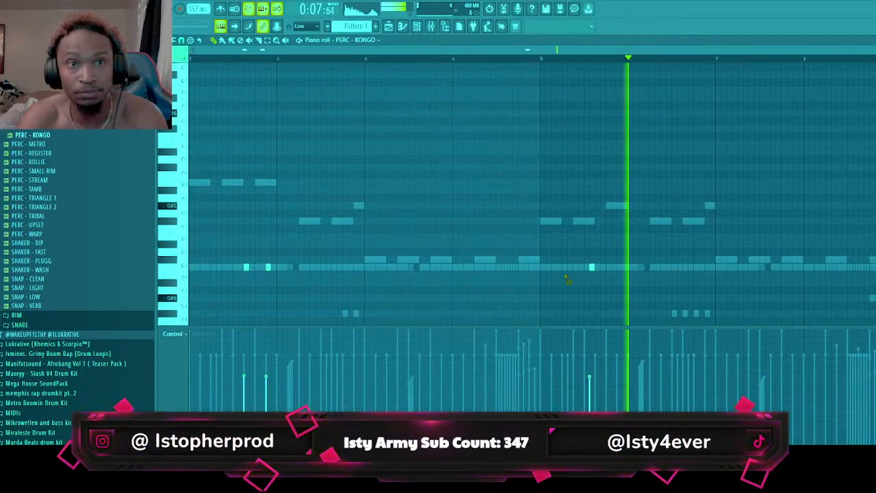
left_click(618, 267)
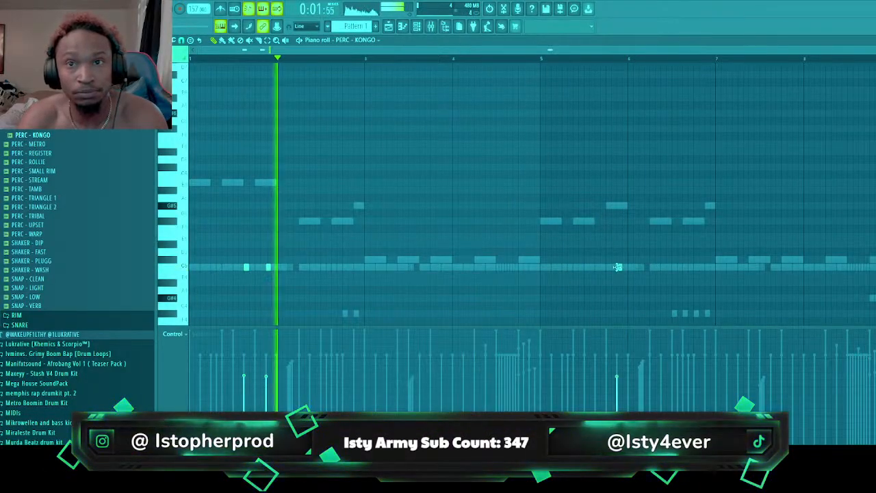
left_click(596, 267)
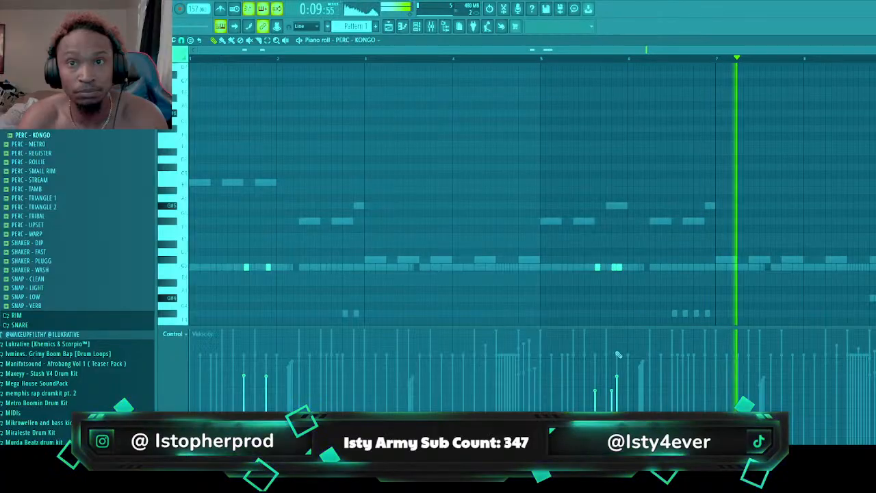
key("space")
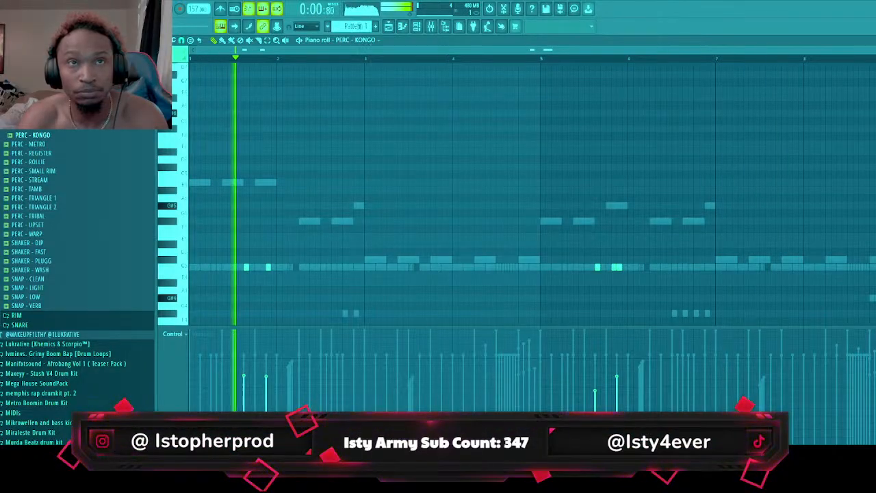
Add PERC - TAMB as a new channel and place its C5 hits on step 13 of bars 2 and 6
key("F6")
left_click(71, 189)
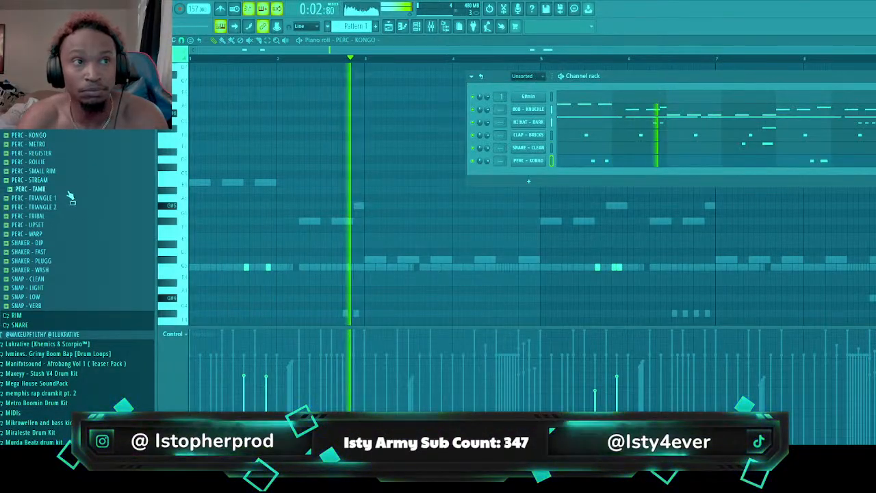
left_click_drag(65, 191, 536, 186)
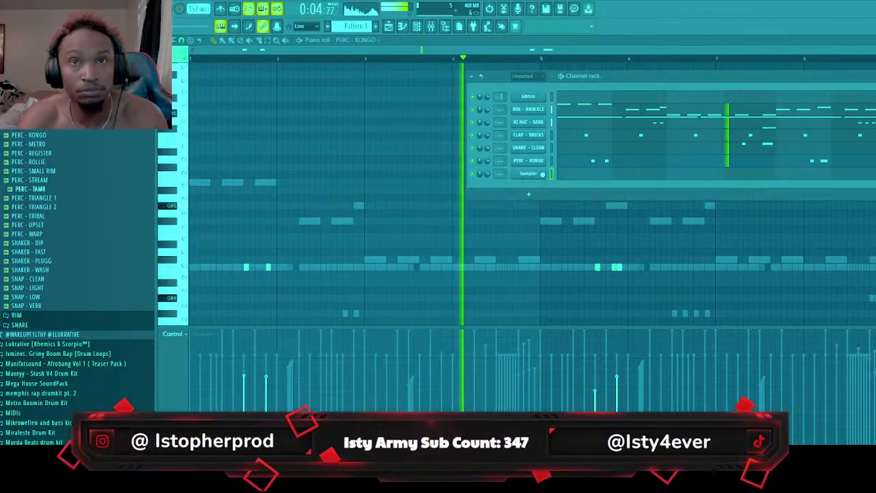
key("F6")
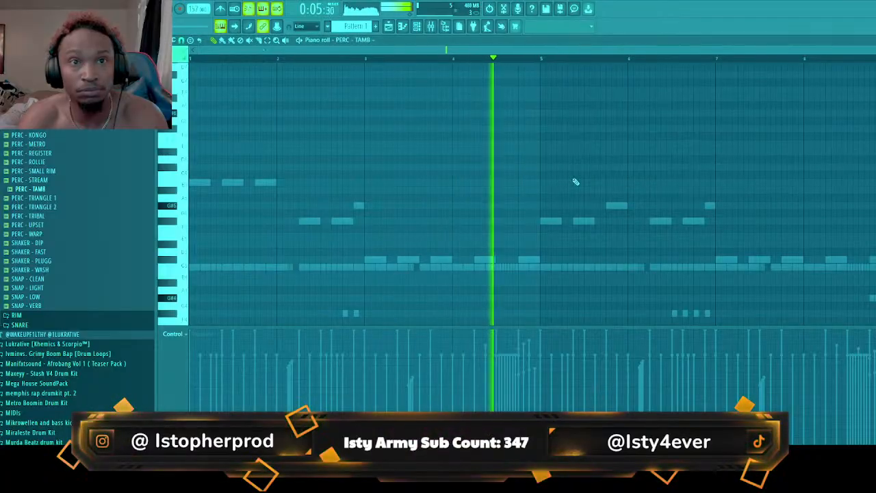
left_click(344, 267)
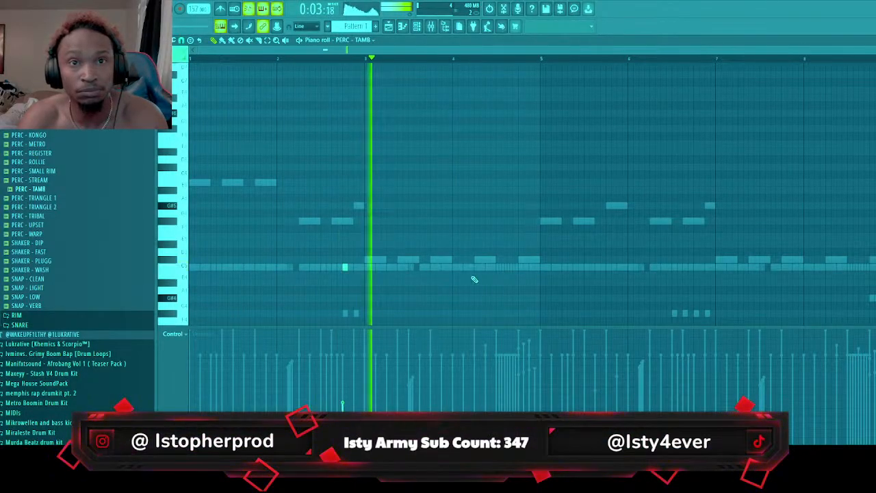
left_click(520, 267)
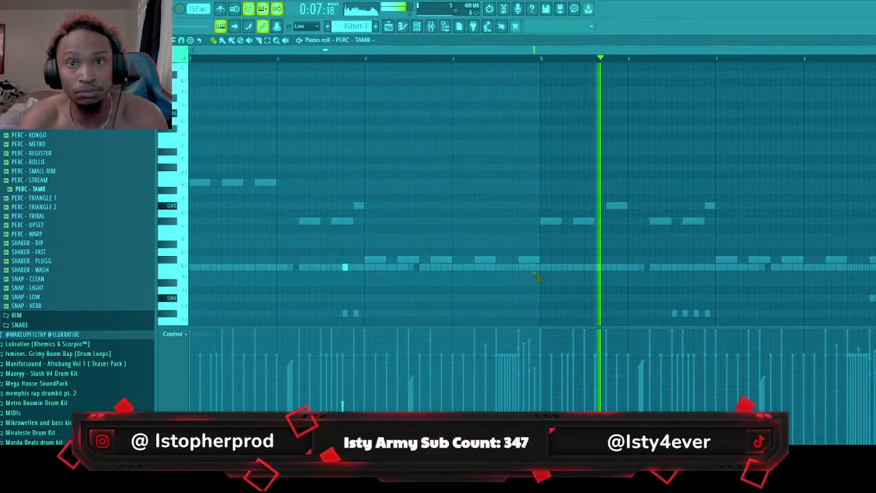
left_click(697, 267)
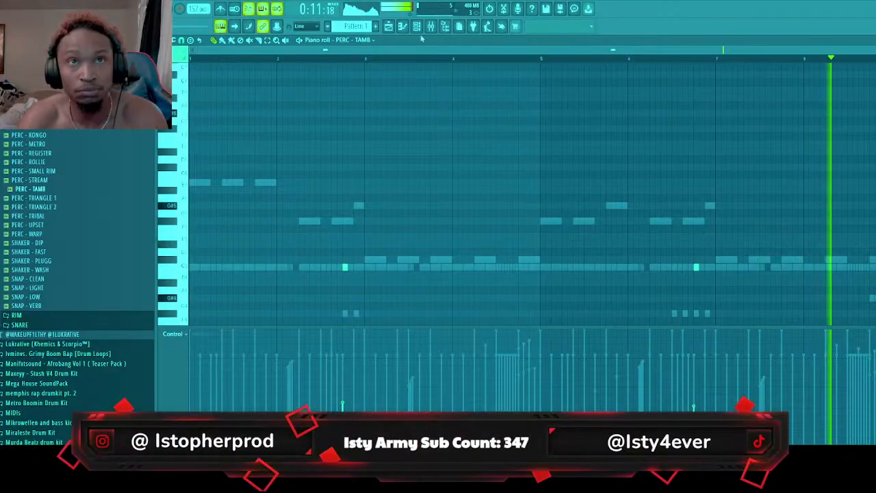
Audition the kit's open hats, add OPEN HAT - MONK as a new channel and place C5 hits on step 13 of bars 1 and 5
key("F6")
scroll(87, 210, "up", 8)
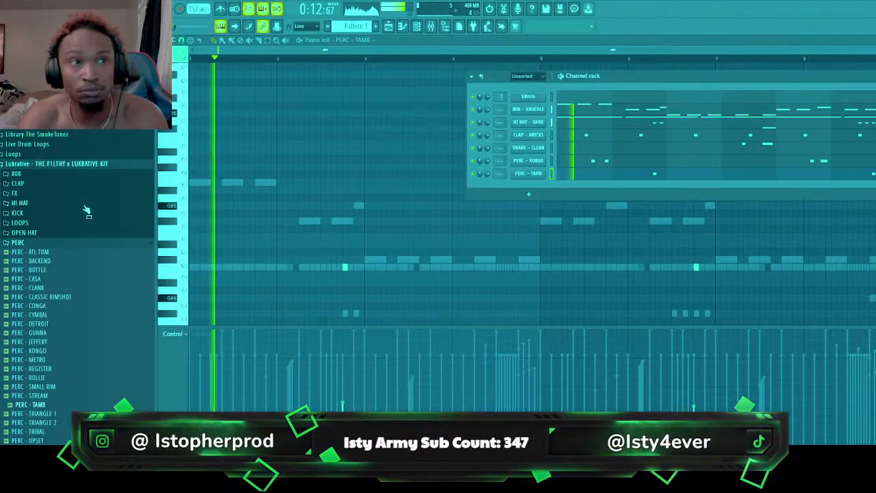
left_click(66, 243)
left_click(66, 243)
left_click(64, 233)
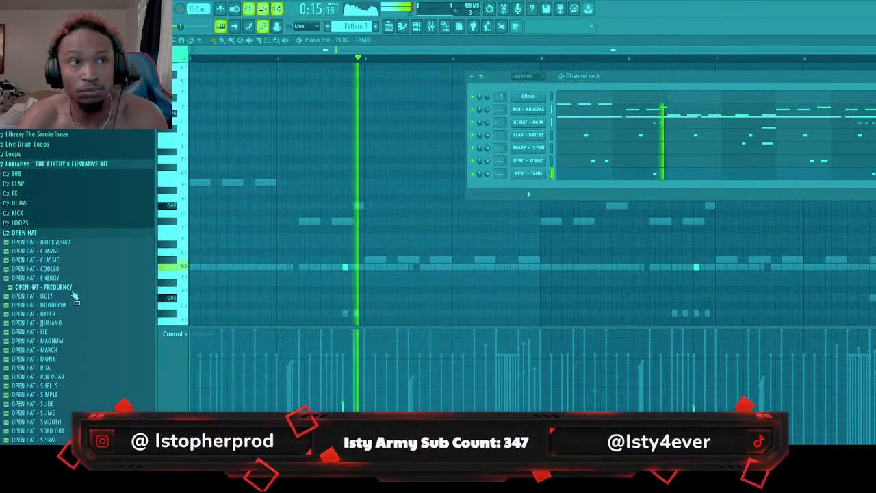
left_click(71, 359)
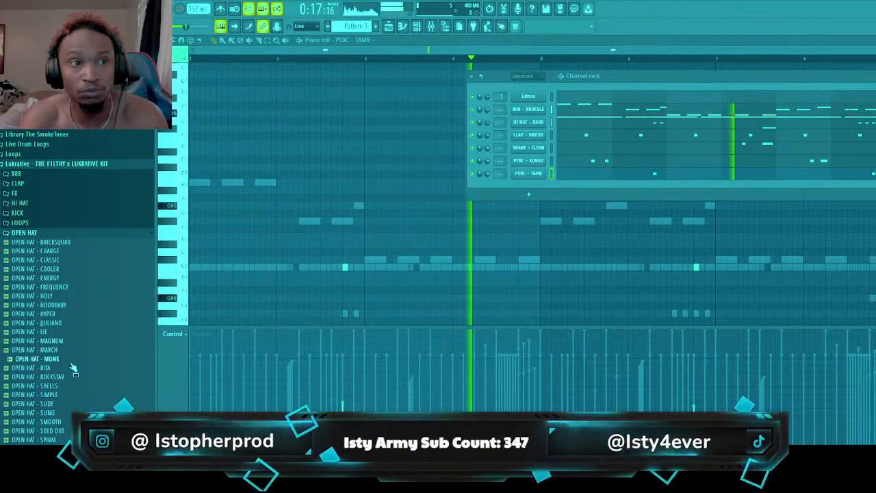
left_click(73, 377)
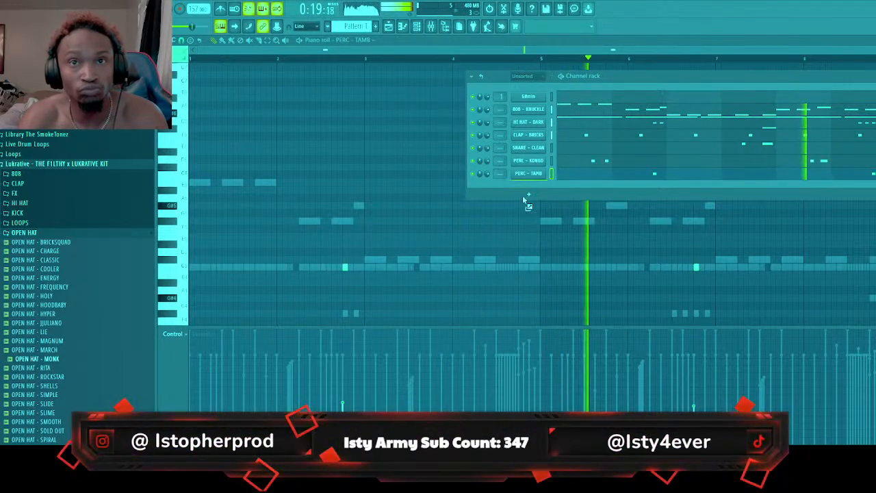
left_click_drag(524, 198, 534, 194)
key("F7")
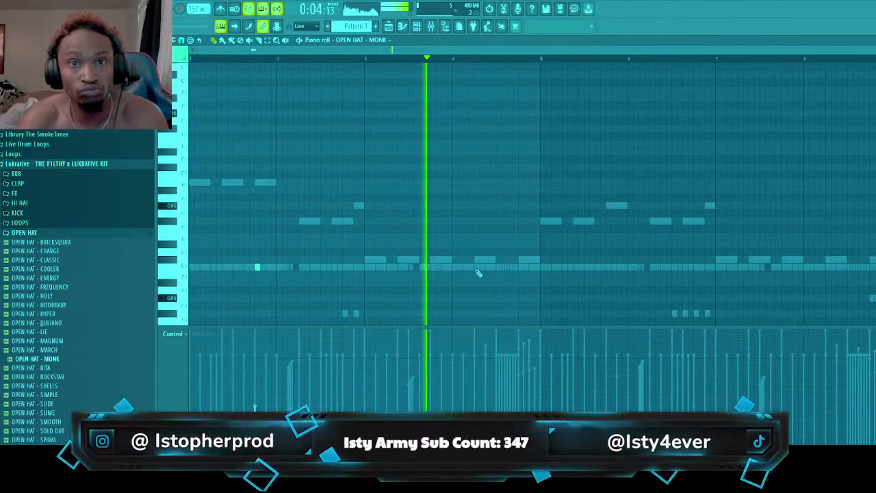
left_click(607, 268)
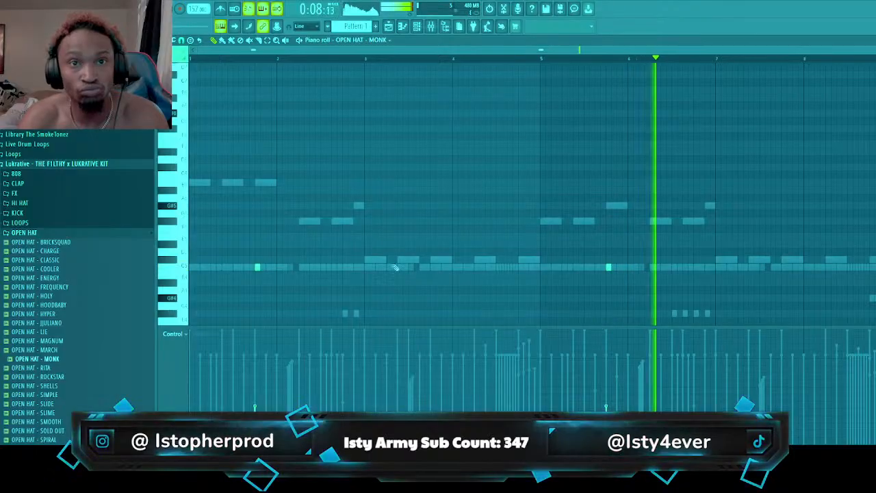
Audition OPEN HAT - LIE, add it as a new channel and show its piano roll
left_click(111, 331)
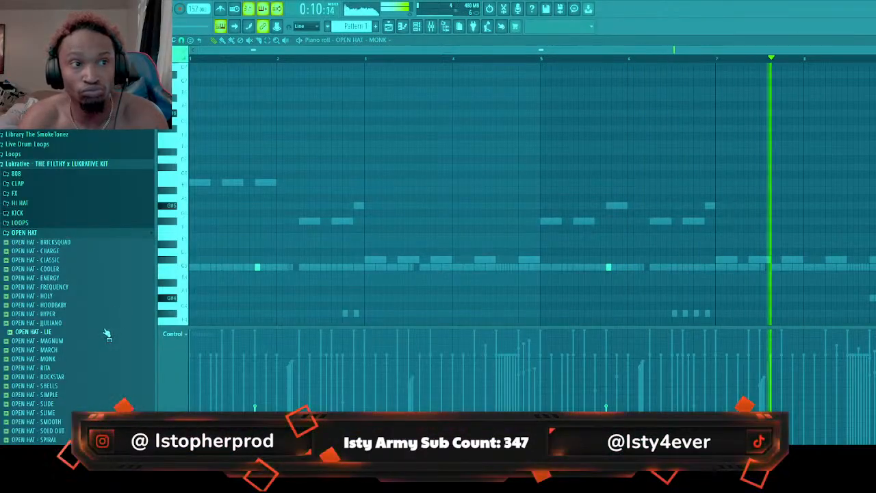
key("F6")
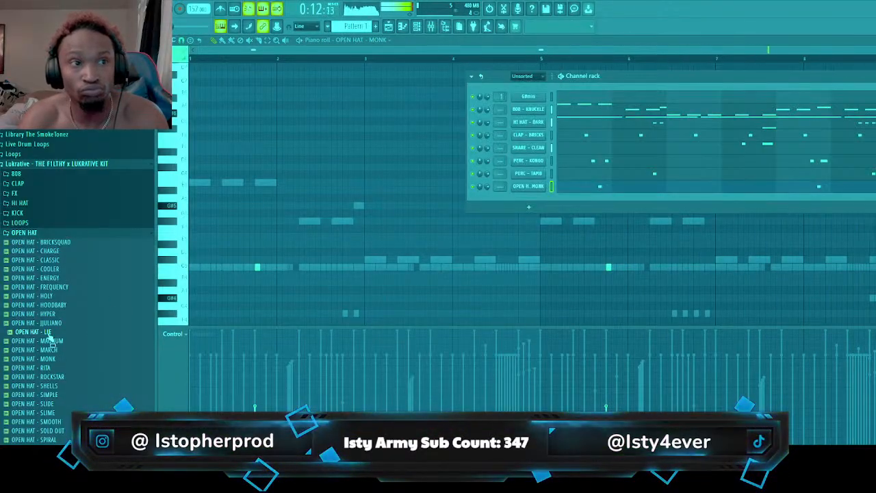
left_click_drag(548, 225, 558, 206)
key("F6")
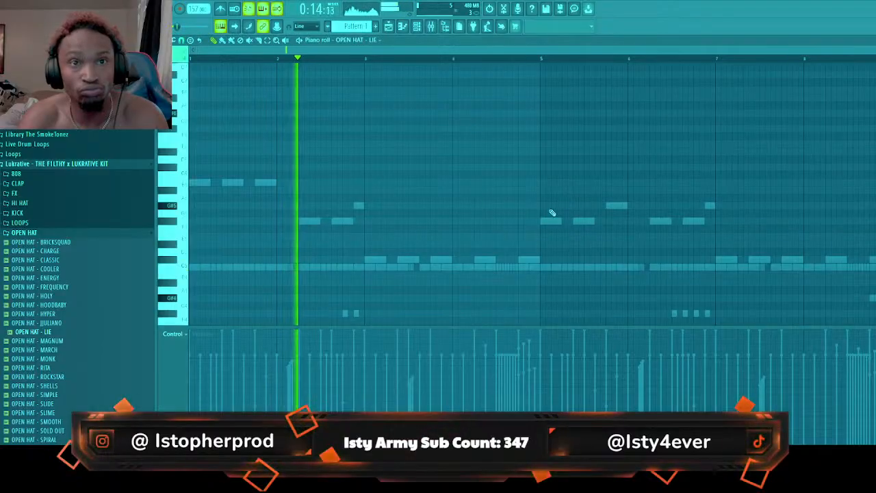
Delete the hit in bar 3 and place C5 OPEN HAT - LIE hits on step 5 of bars 1 and 5 and step 11 of bars 2 and 6
right_click(444, 267)
key("space")
key("space")
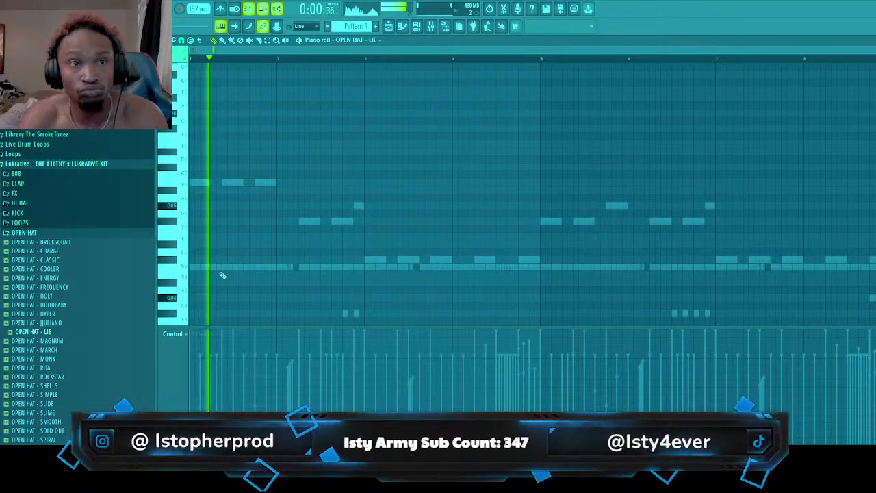
key("space")
key("space")
left_click(223, 268)
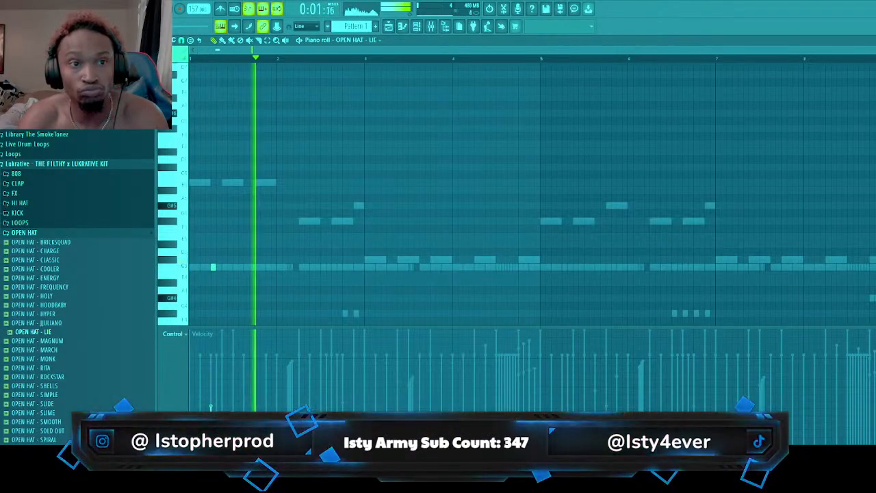
key("space")
key("space")
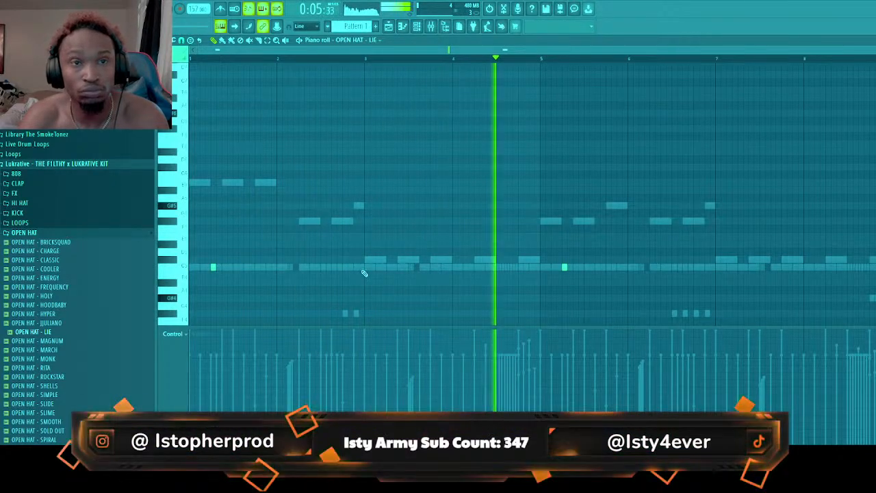
left_click(334, 270)
left_click(345, 270)
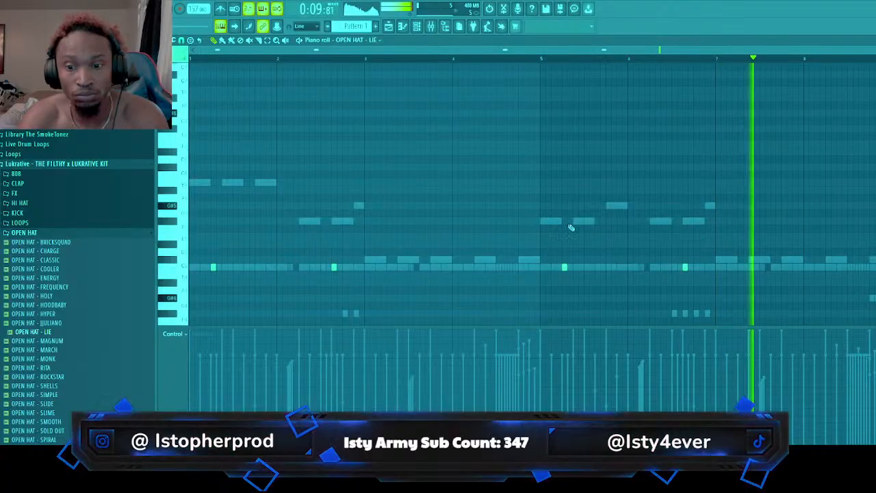
Show the playlist, try removing the sample clips from bars 9 to 16 of Track 1, undo the removal and play the arrangement
left_click(416, 26)
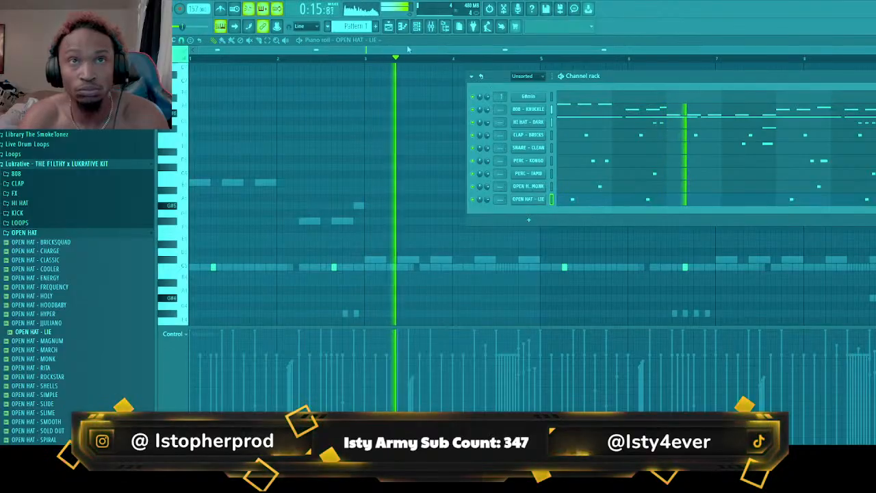
left_click(388, 26)
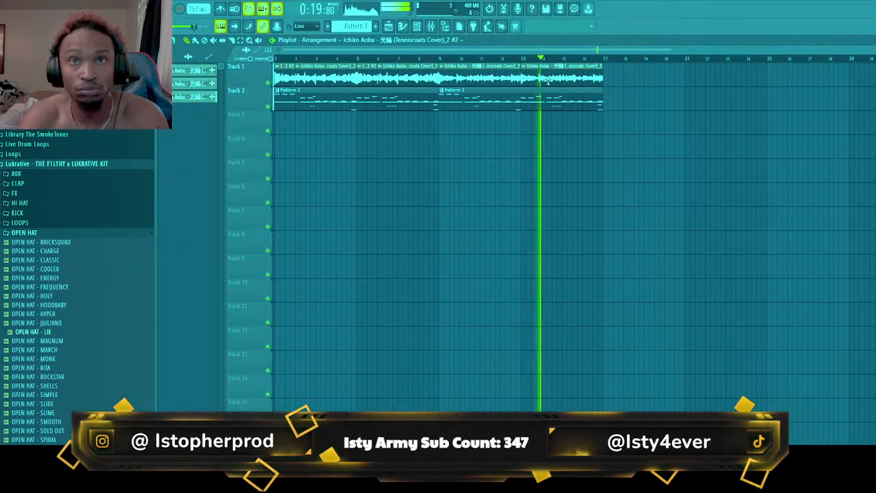
right_click(471, 80)
right_click(566, 83)
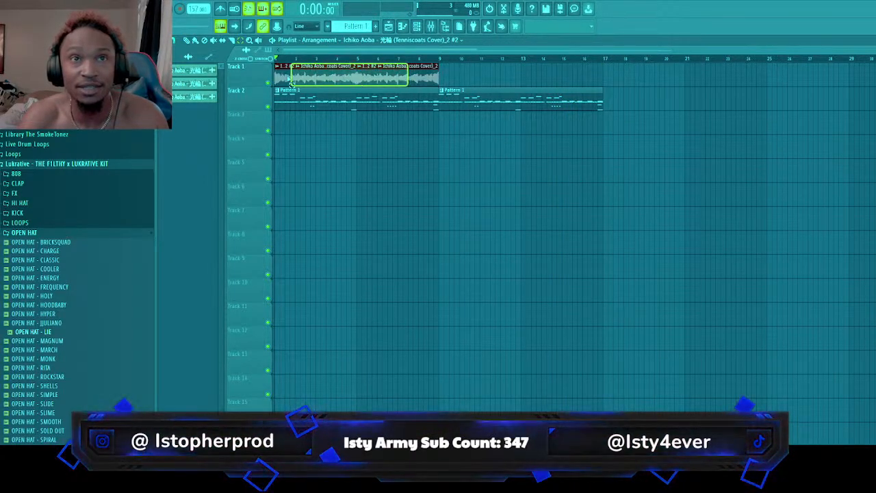
key("ctrl+z")
key("space")
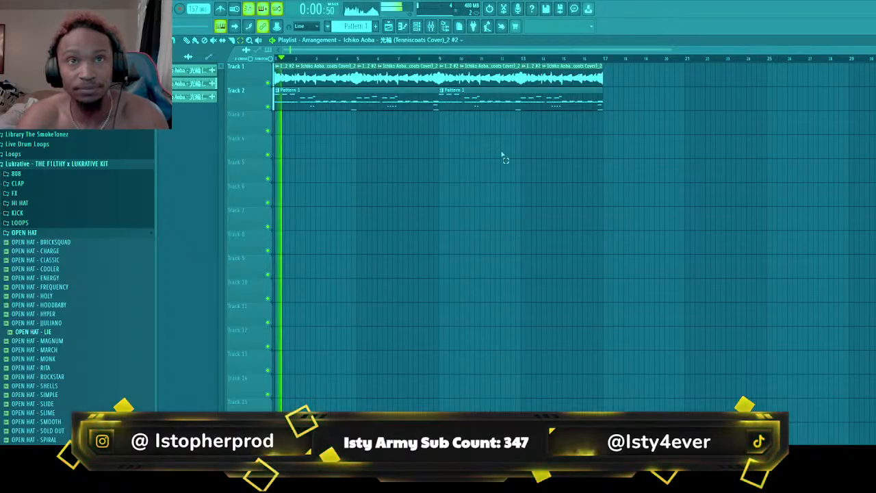
Show the mixer briefly, hide it again and collapse the kit's OPEN HAT folder in the browser
left_click(440, 25)
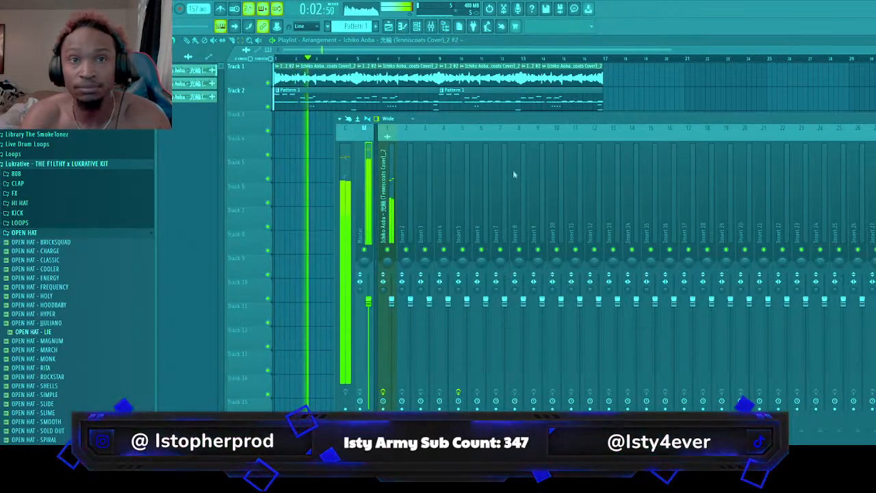
key("F9")
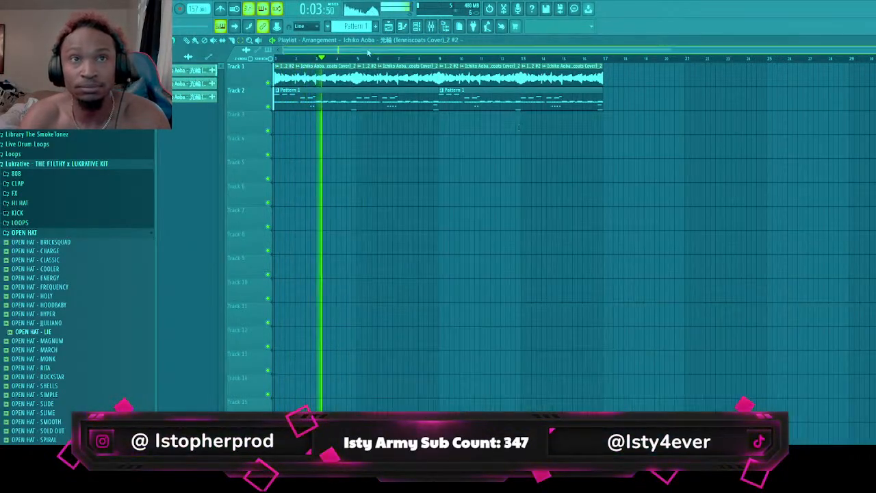
left_click(75, 235)
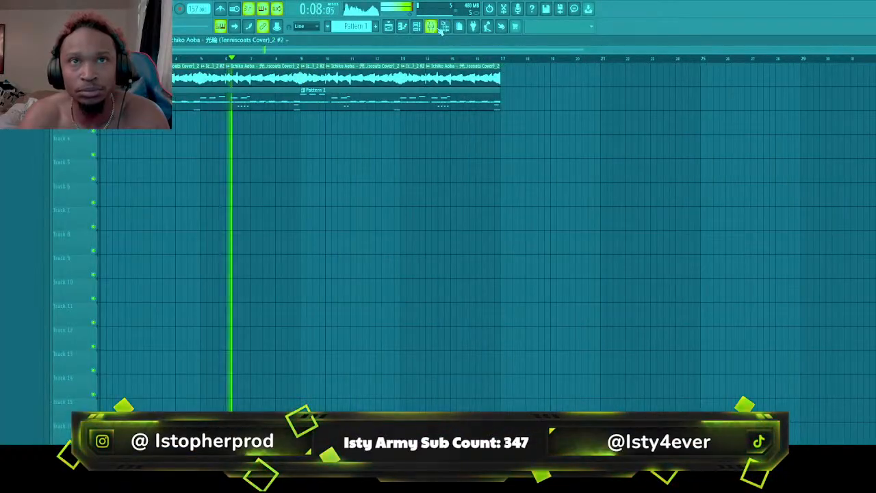
Open Edison on mixer Insert 5 to show the full Ichiko Aoba recording and stop the arrangement playback
left_click(431, 26)
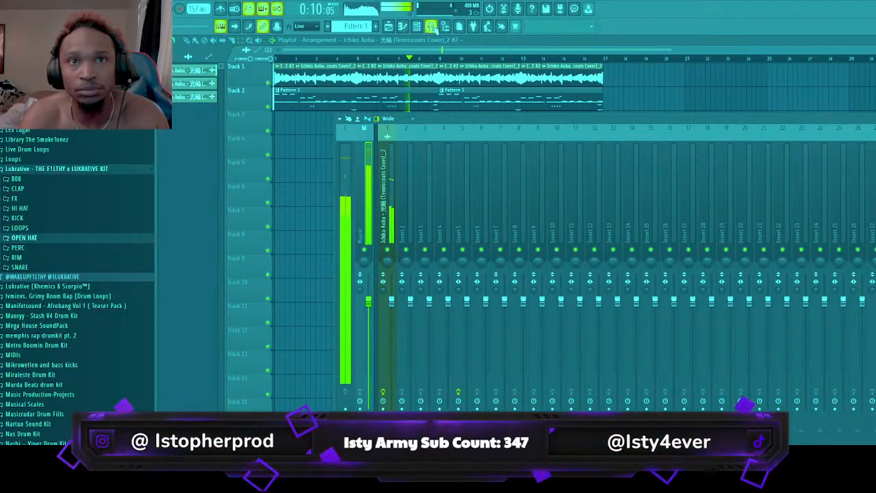
left_click(465, 229)
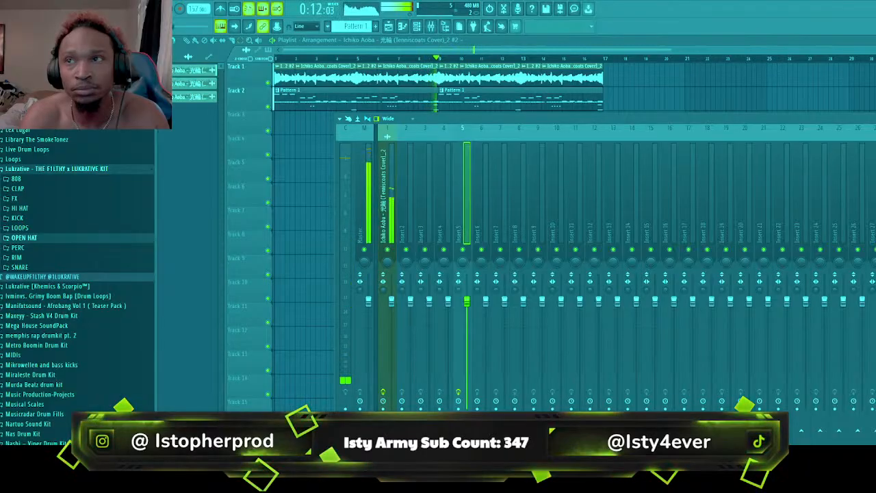
key("ctrl+e")
scroll(452, 291, "down", 5)
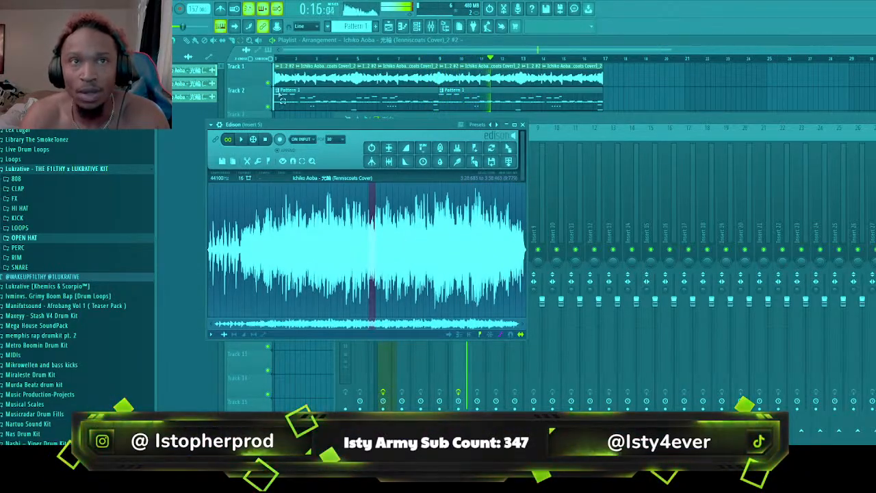
key("space")
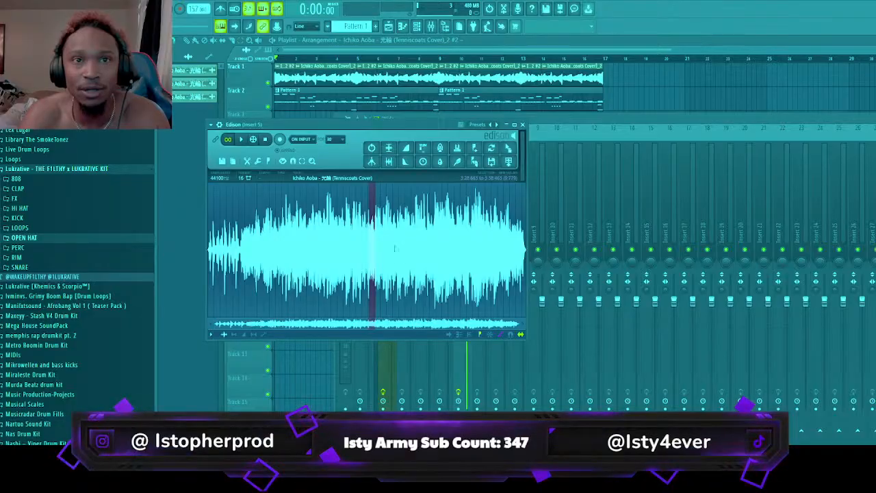
Play the late part of the recording in Edison to find a second section to sample
left_click(406, 242)
key("space")
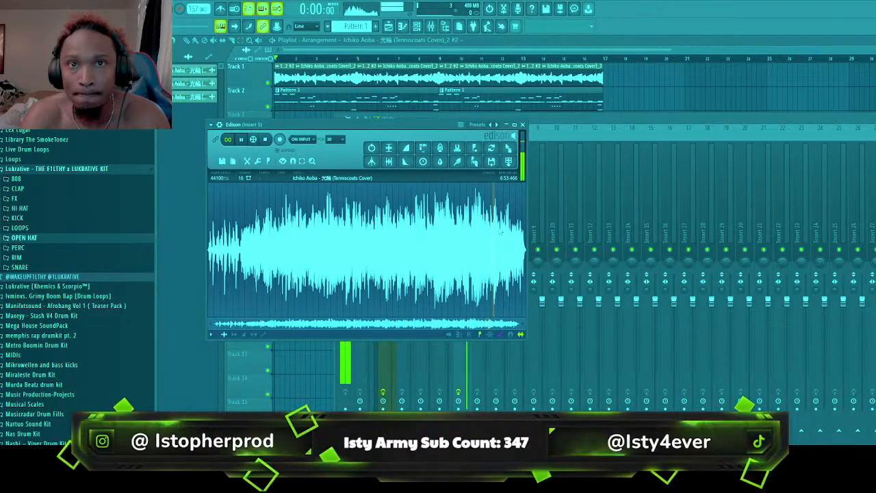
scroll(500, 233, "up", 6)
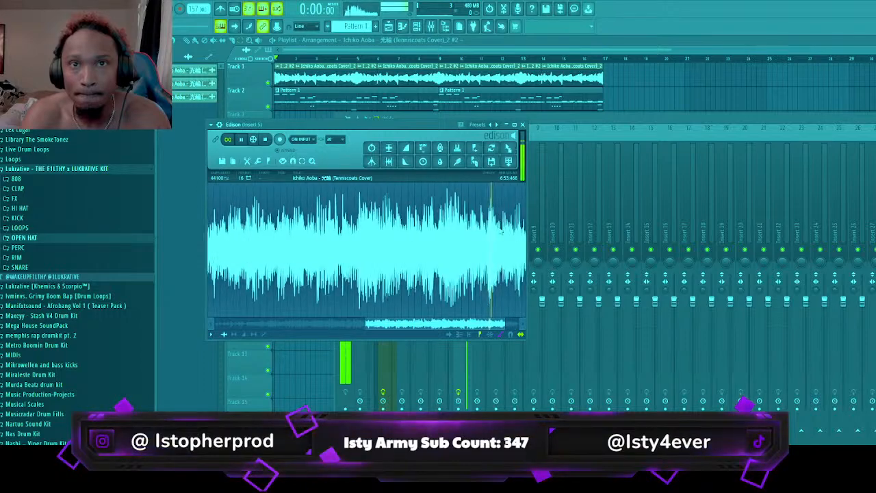
scroll(502, 233, "down", 6)
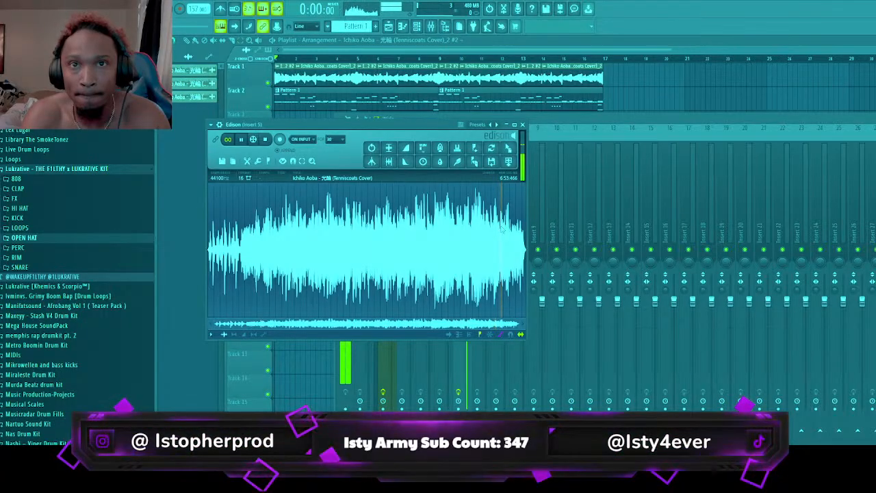
scroll(503, 232, "up", 6)
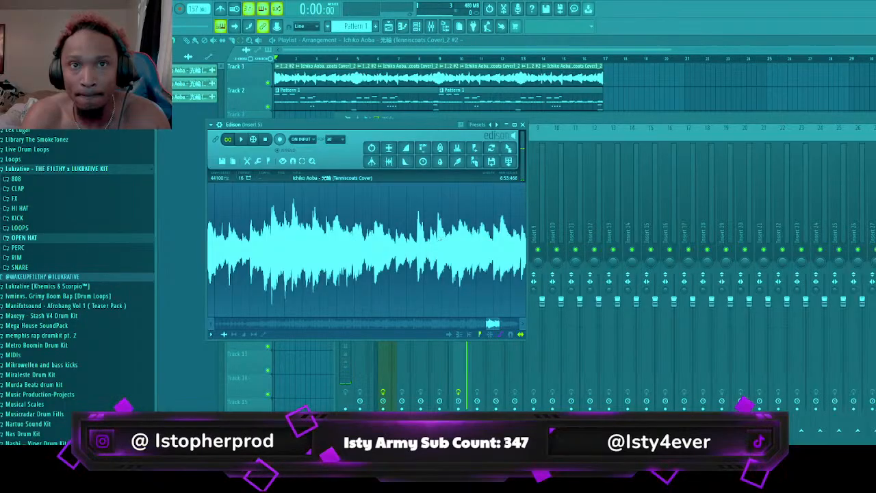
key("space")
Loop a late passage of the recording, adjusting the selection to run from about 6:20.58 to 6:35.8
left_click_drag(436, 240, 461, 247)
scroll(479, 248, "down", 5)
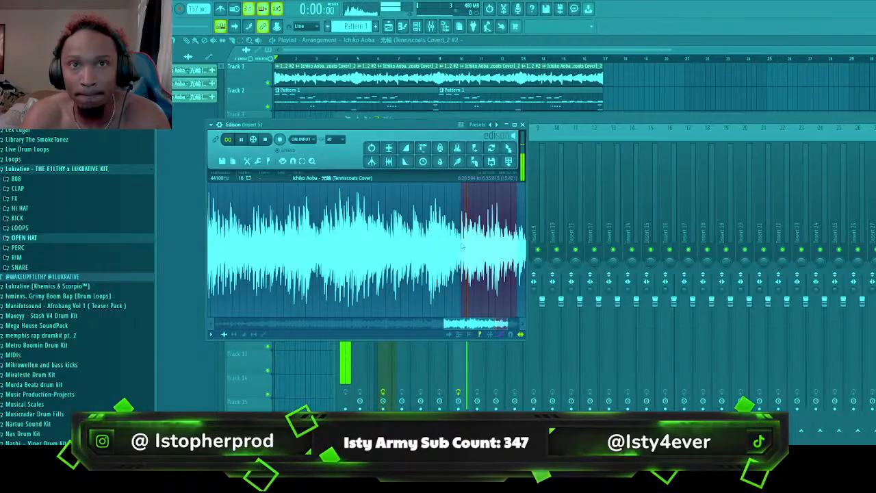
left_click_drag(462, 247, 436, 251)
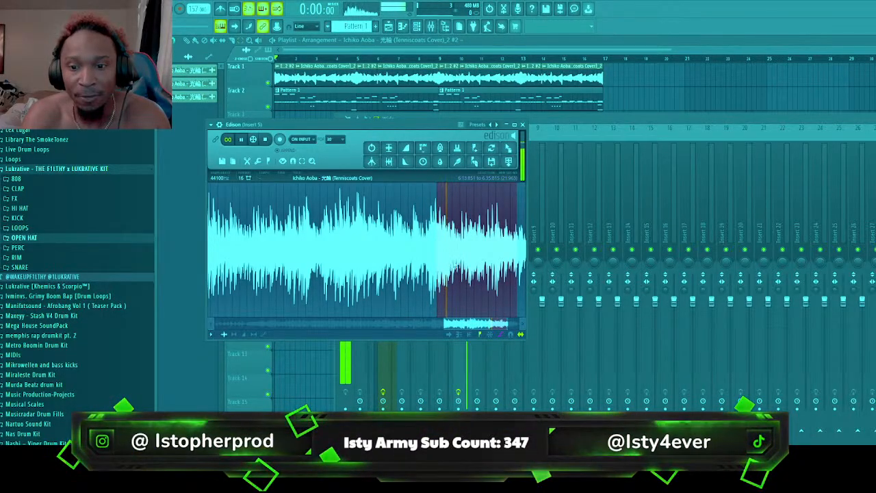
scroll(450, 263, "up", 1)
scroll(456, 266, "up", 1)
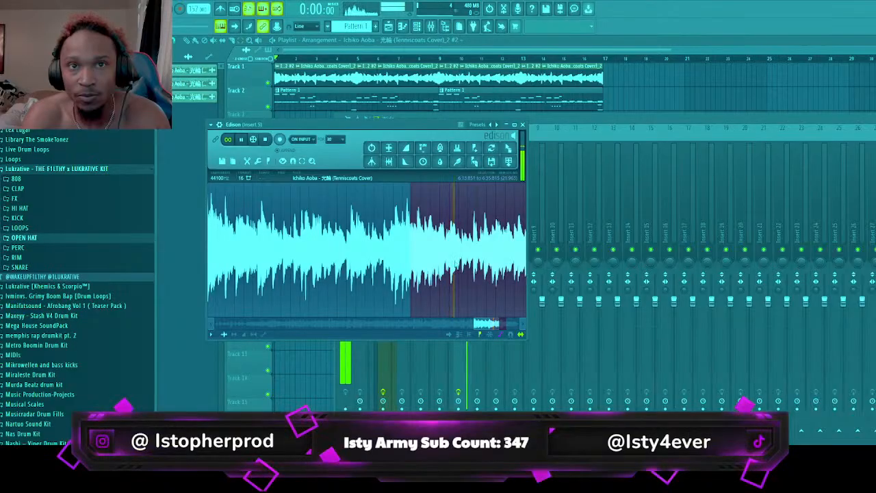
left_click_drag(462, 259, 473, 255)
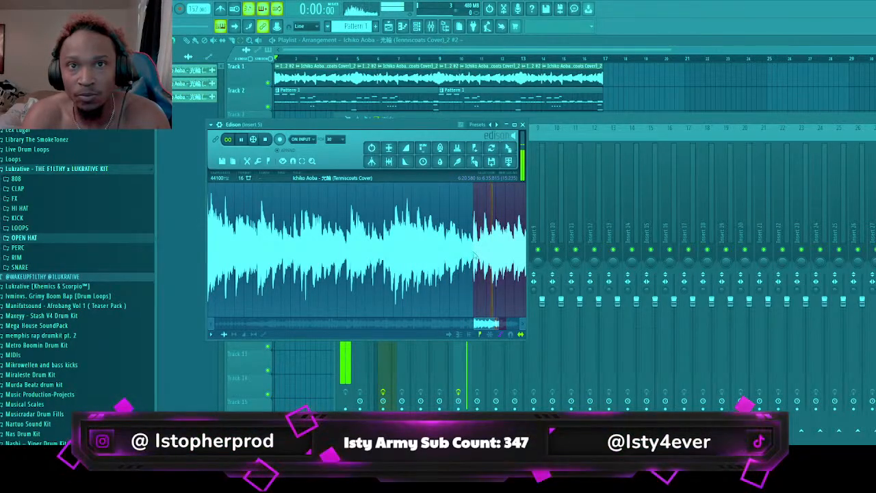
Shorten the looped selection by moving its end back to a beat at about 6:31.51
scroll(489, 253, "down", 3)
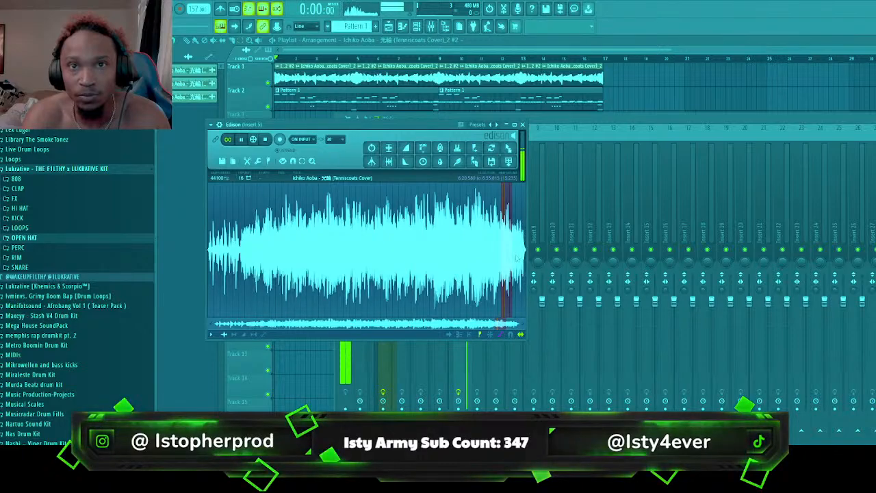
scroll(525, 259, "up", 3)
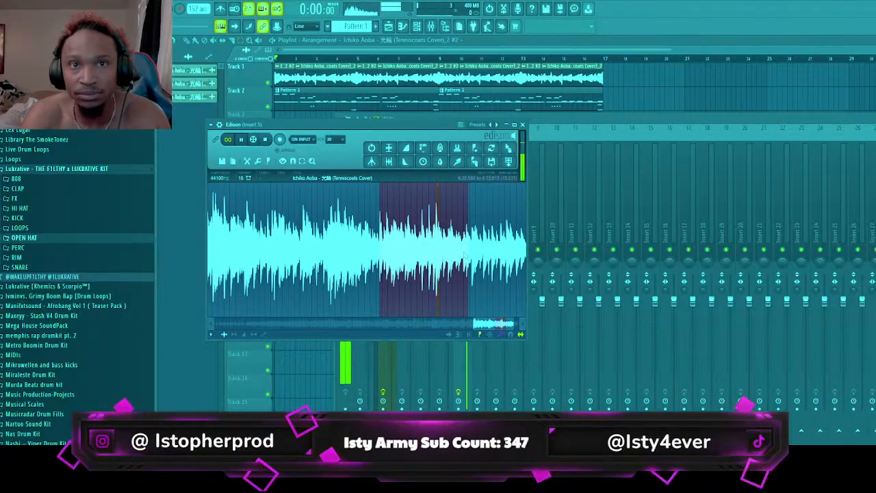
left_click_drag(465, 255, 445, 254)
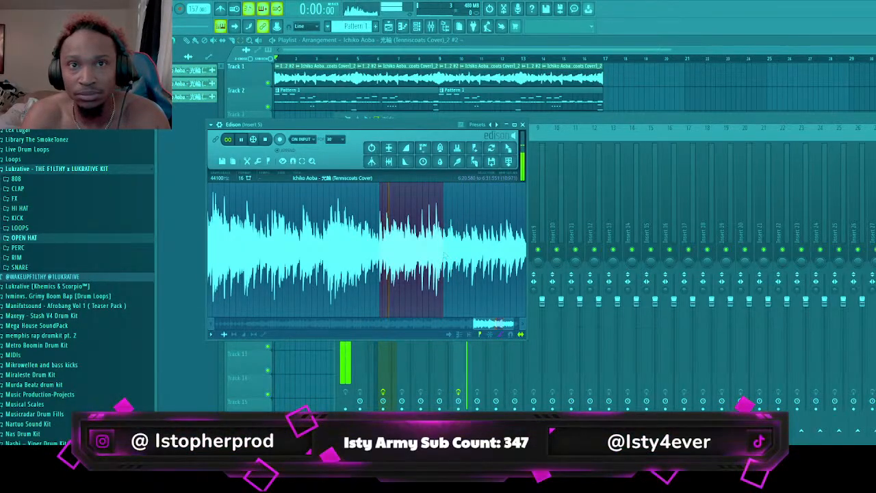
scroll(444, 255, "up", 5)
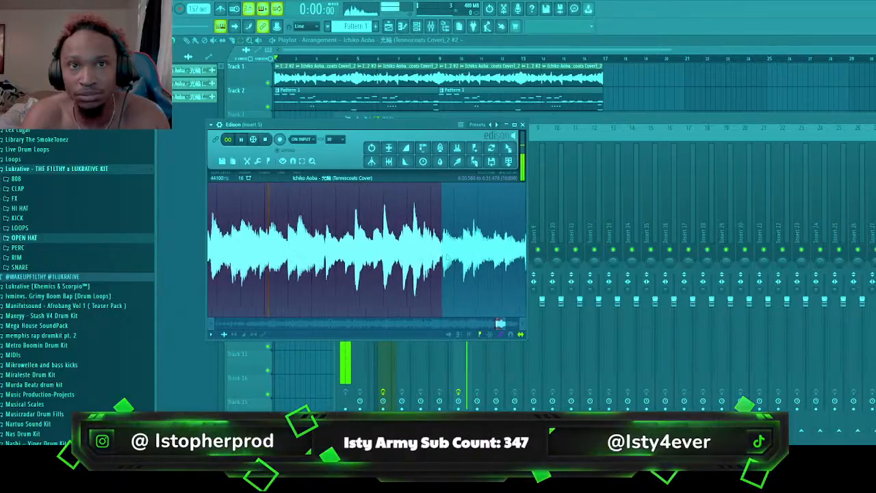
left_click_drag(436, 253, 440, 253)
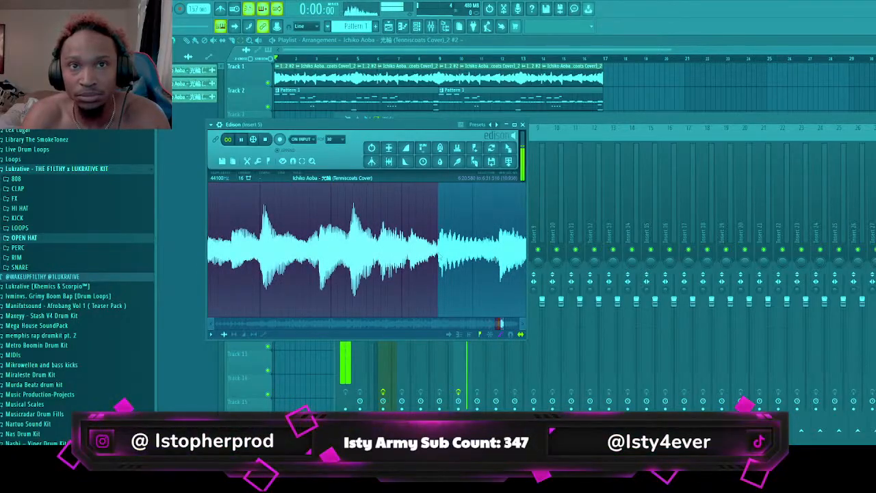
Trim the selection's start to the transient at about 6:20.64
scroll(272, 314, "down", 4)
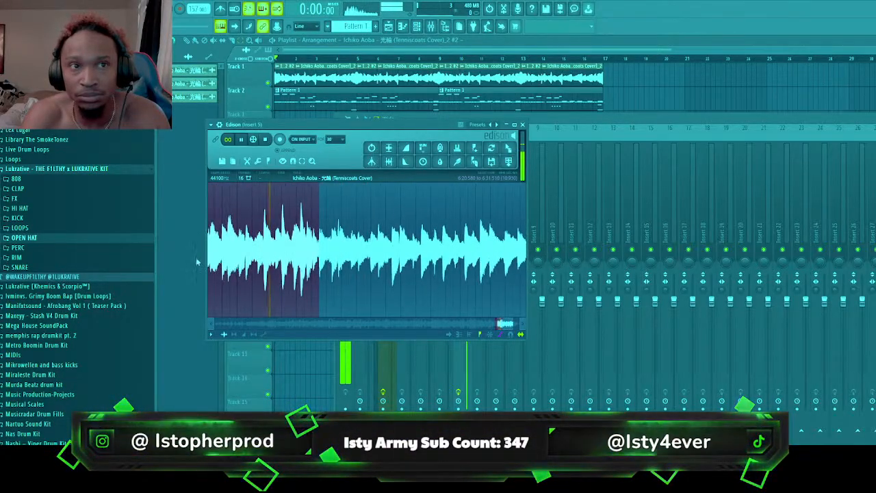
scroll(272, 314, "left", 3)
scroll(272, 314, "up", 2)
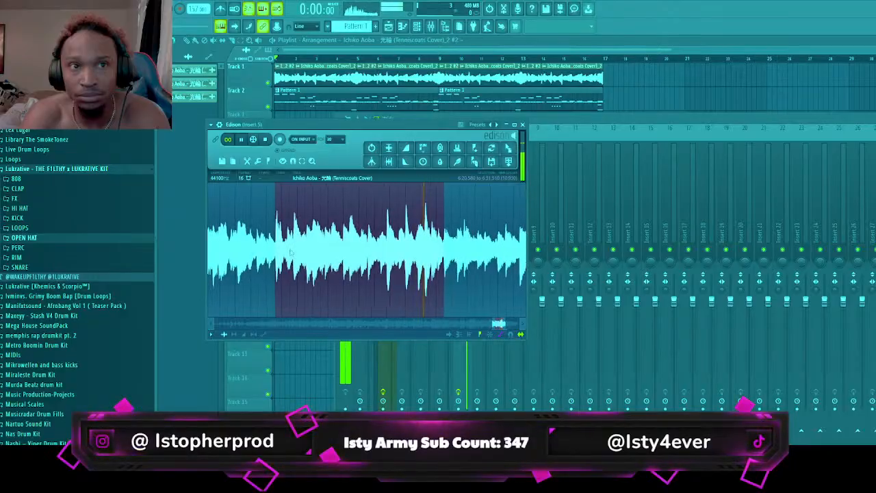
scroll(292, 254, "up", 4)
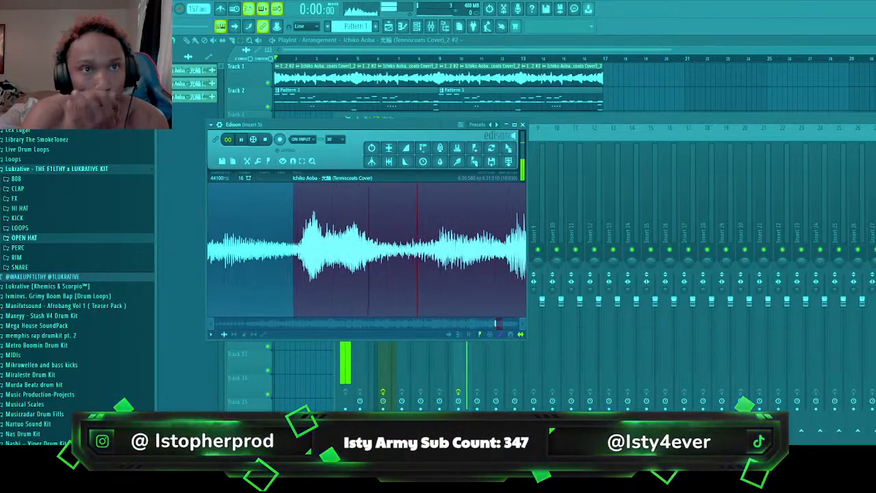
left_click_drag(294, 253, 303, 255)
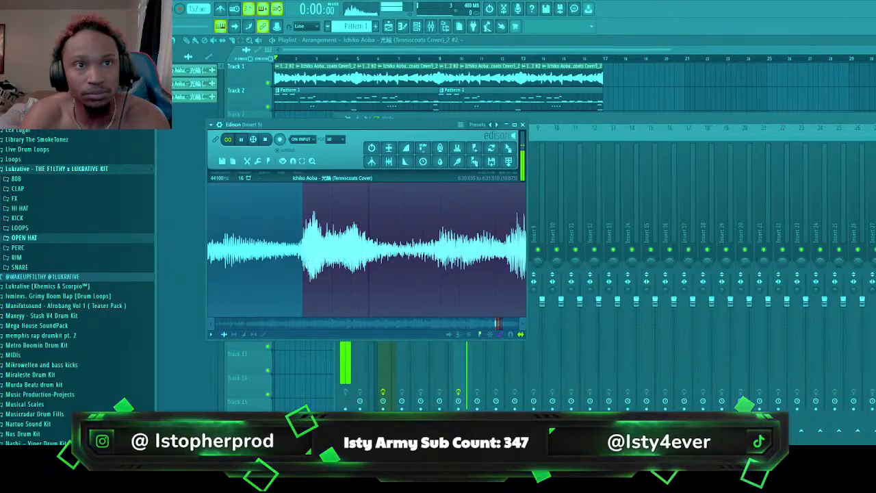
Extend the looped selection by moving its start back to the transient at about 6:12.2
scroll(459, 277, "down", 5)
scroll(459, 279, "down", 3)
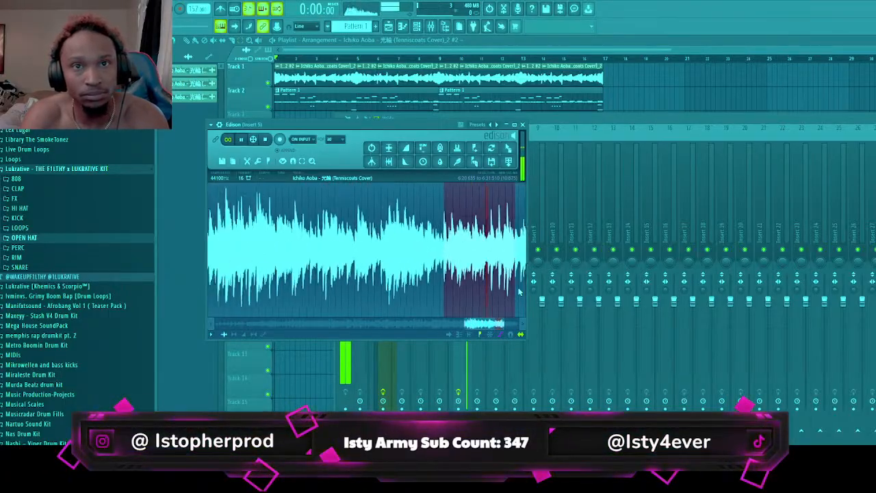
left_click_drag(488, 323, 500, 324)
scroll(363, 291, "up", 3)
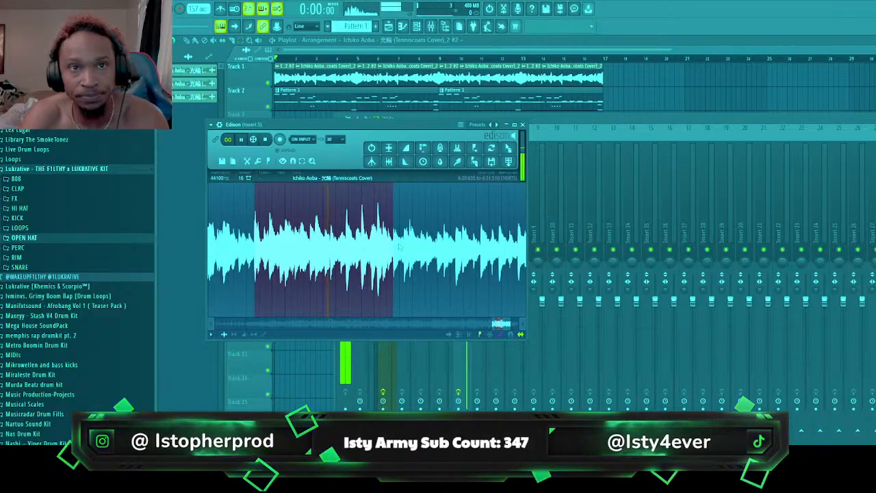
right_click(239, 251)
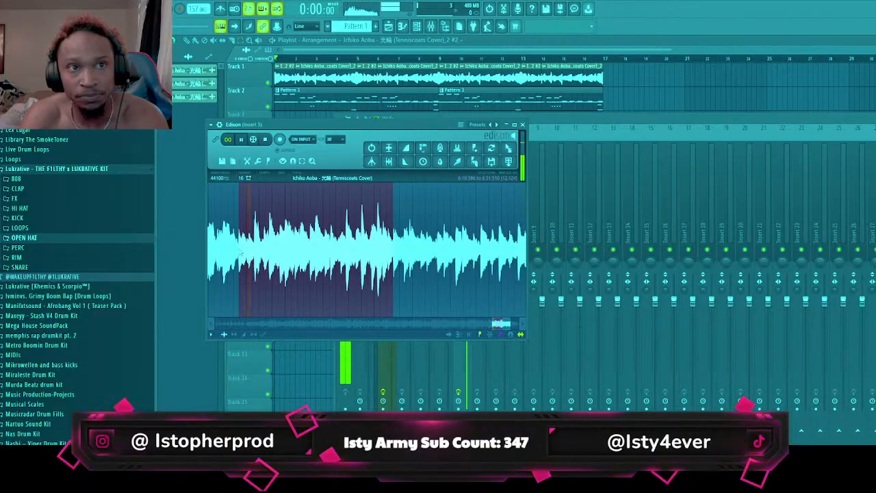
left_click_drag(239, 253, 223, 255)
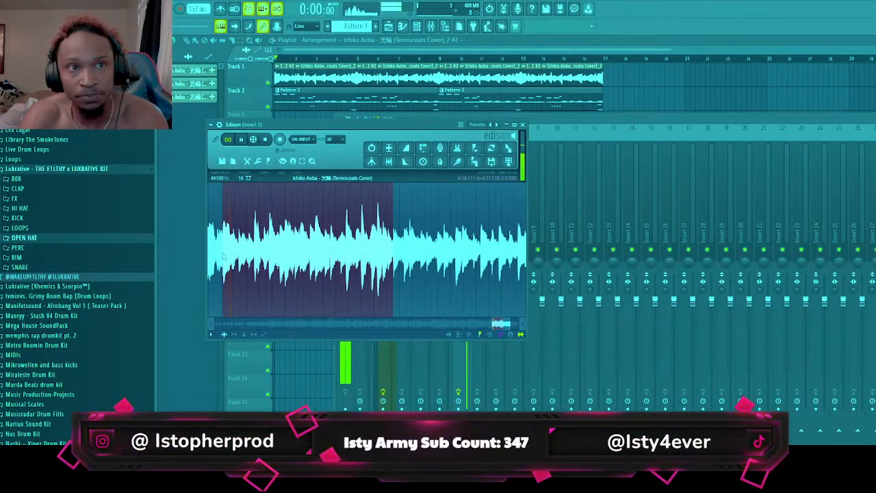
left_click_drag(224, 257, 281, 253)
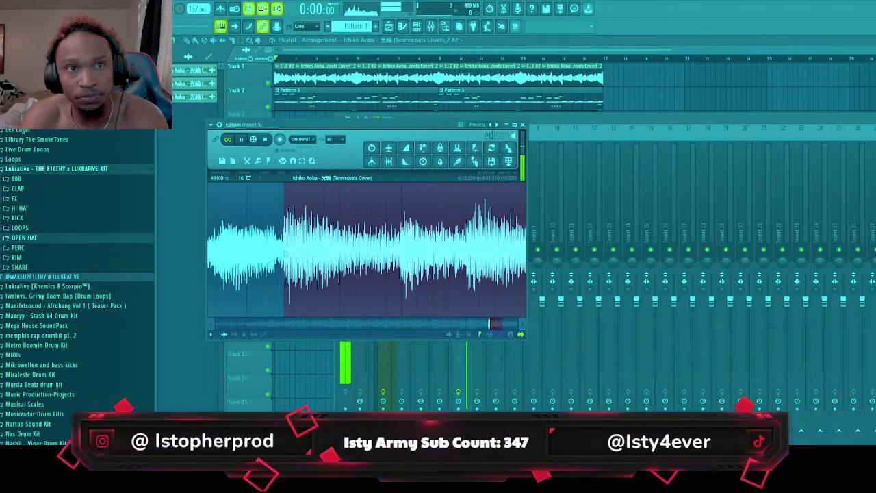
scroll(285, 254, "down", 8)
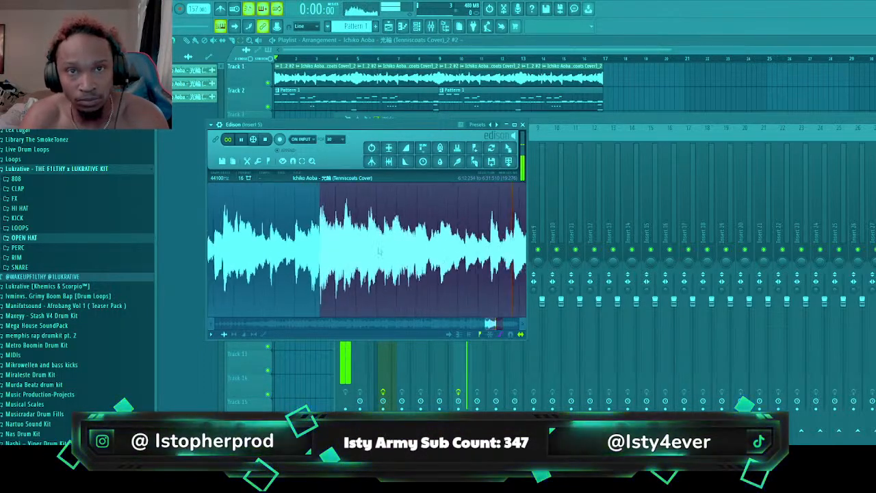
scroll(395, 252, "down", 3)
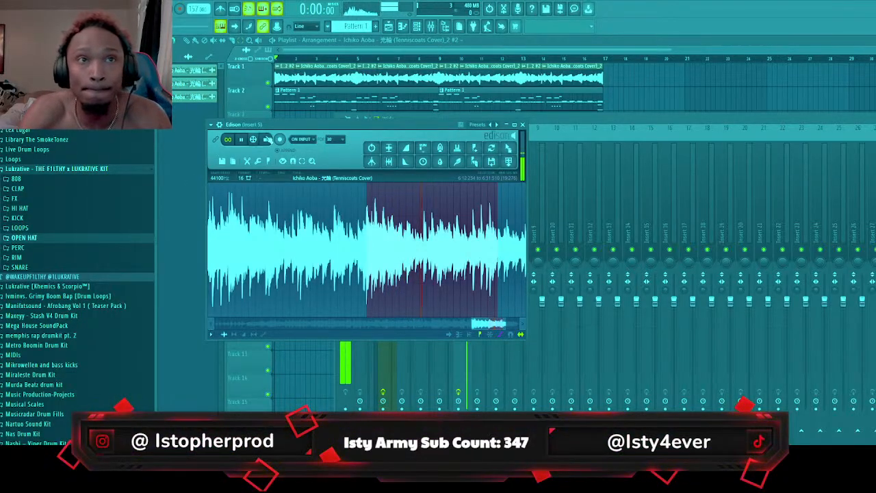
Stop the loop, place the selected section as an audio clip on Track 1 at bar 17 and open its clip settings
left_click(266, 139)
left_click_drag(508, 149, 608, 84)
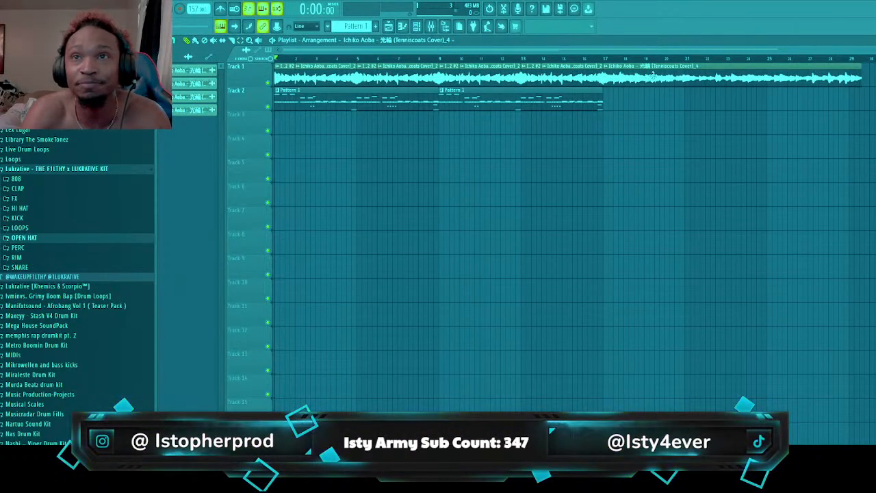
double_click(654, 74)
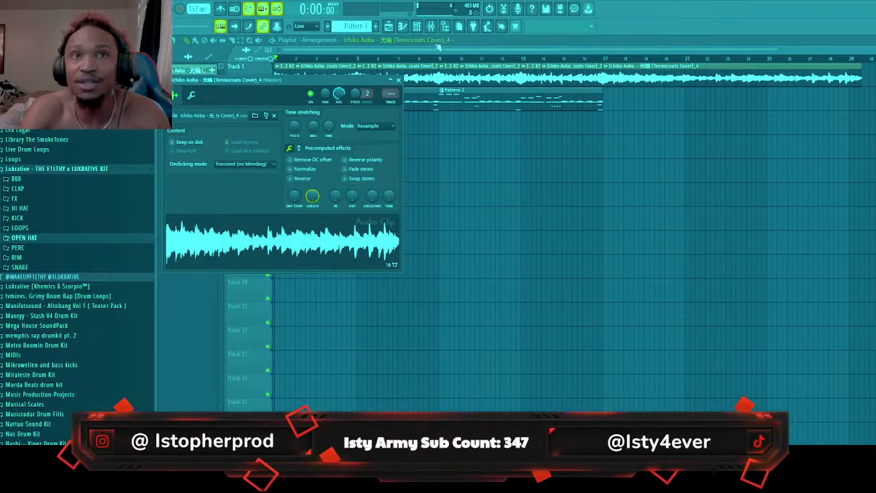
Show the mixer and reopen Edison on Insert 5 with the source recording and its selection
left_click(432, 26)
left_click(486, 238)
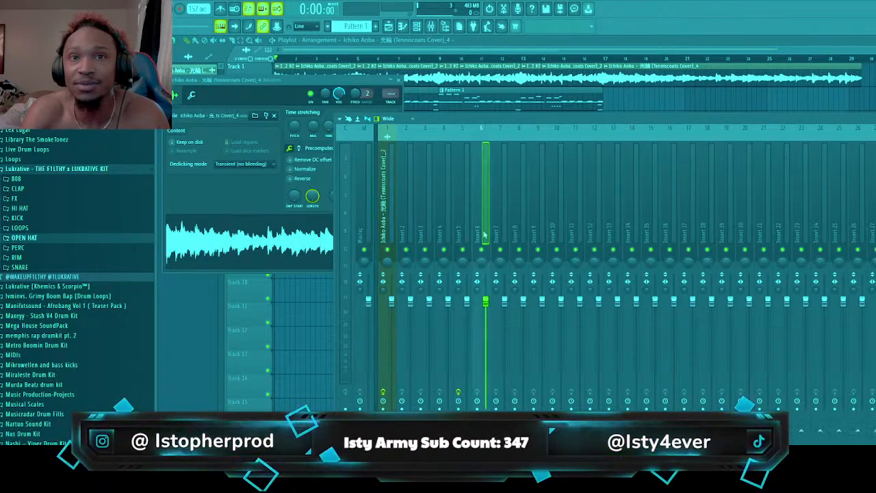
left_click(505, 238)
left_click(467, 237)
key("ctrl+e")
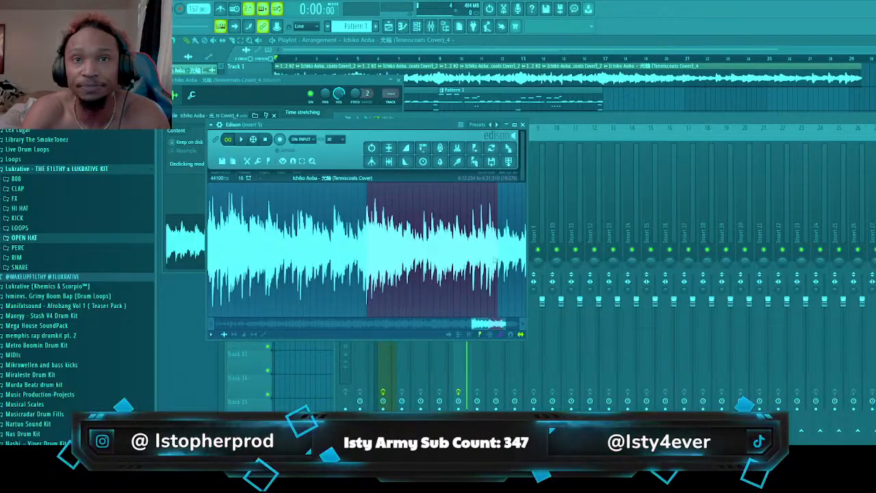
Play the looped selection and shorten it by moving its start to the transient at about 6:21.76
key("space")
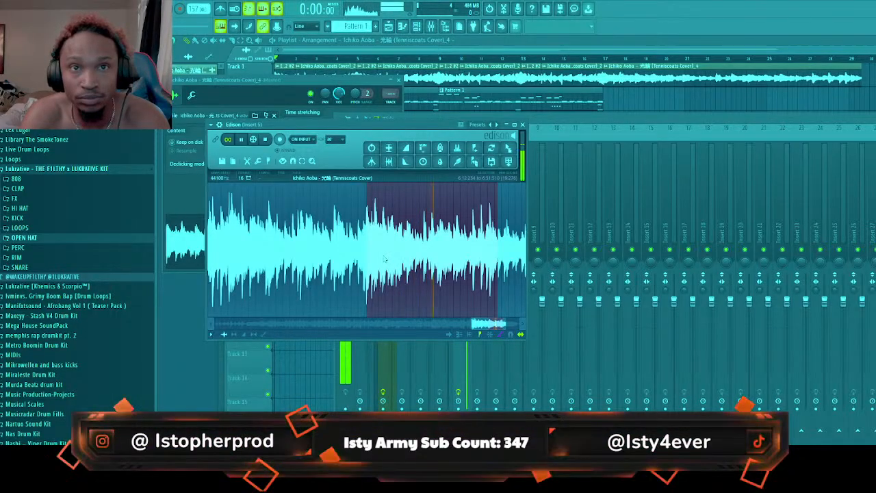
left_click_drag(385, 259, 432, 256)
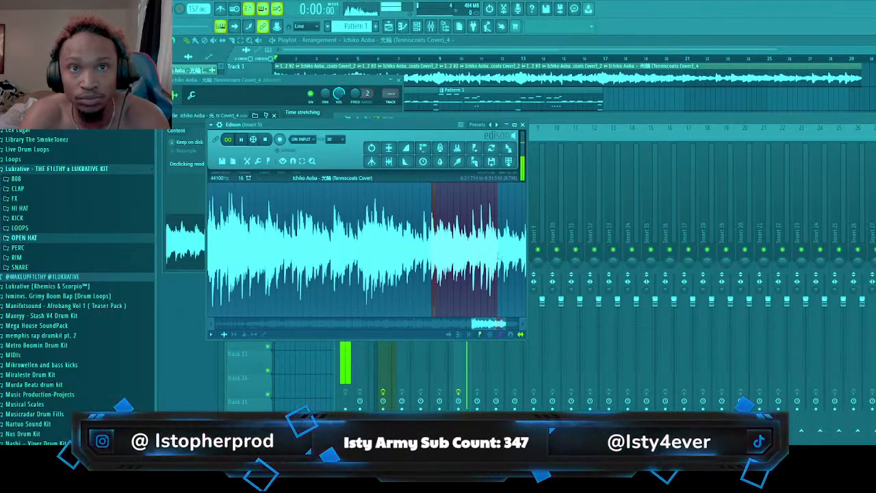
scroll(432, 257, "up", 8)
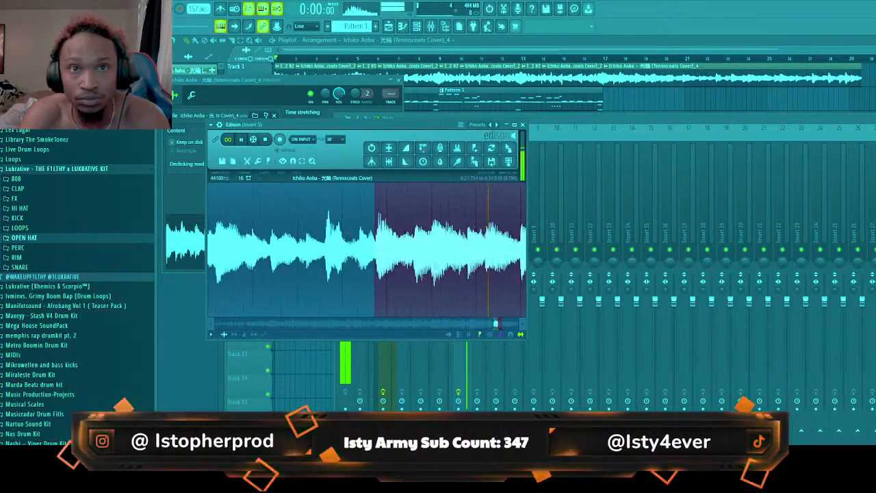
scroll(341, 256, "up", 1)
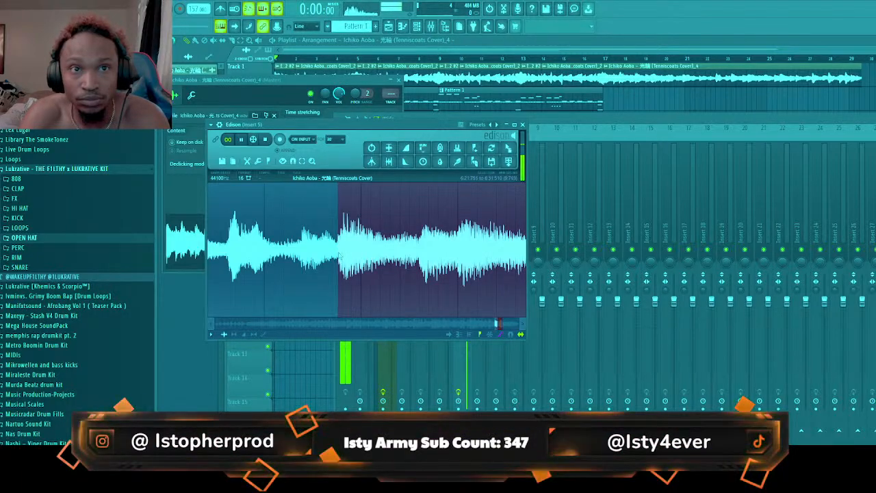
scroll(455, 261, "down", 4)
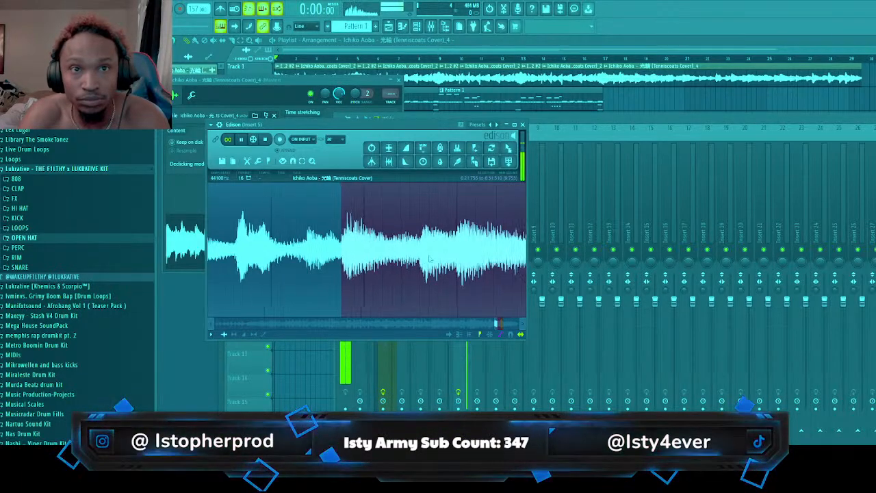
scroll(455, 262, "down", 4)
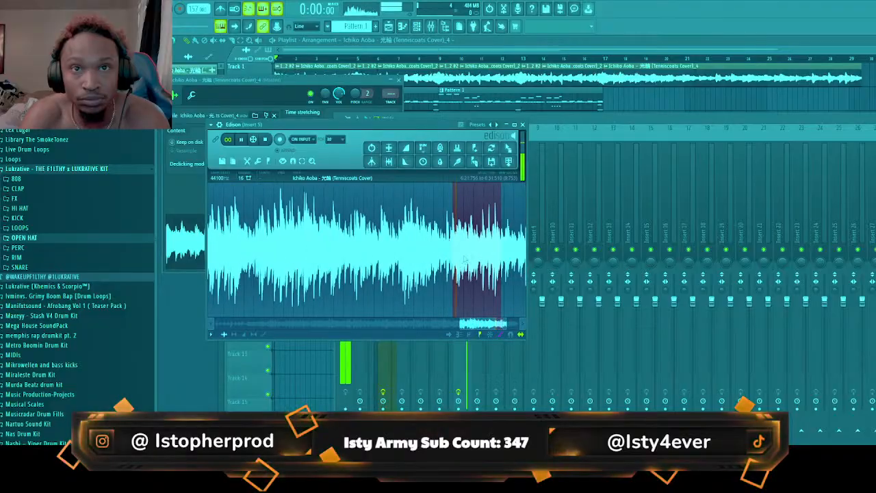
Replace the sampled audio clip at bar 17 on Track 1 with the shortened Edison selection
right_click(648, 82)
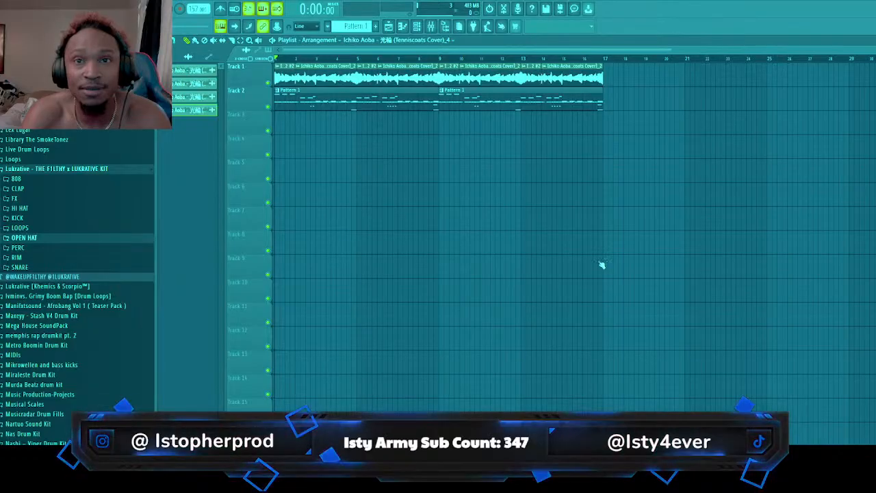
left_click(432, 27)
left_click(875, 164)
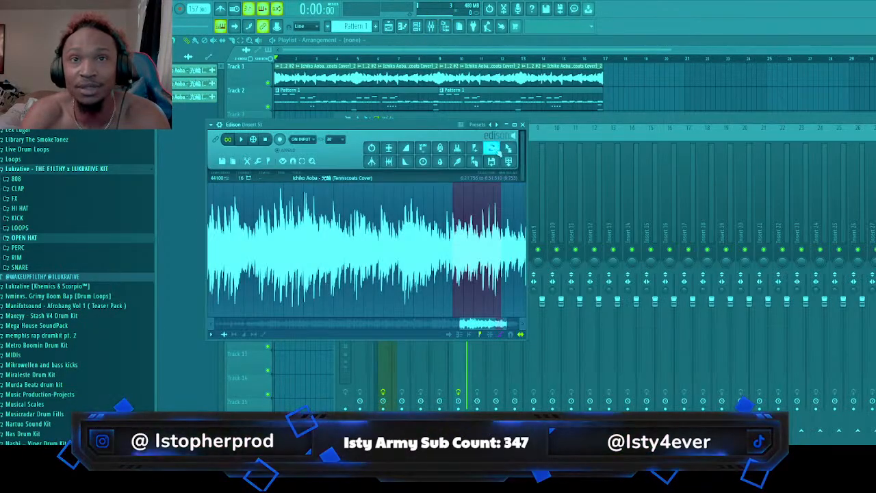
left_click_drag(507, 150, 608, 80)
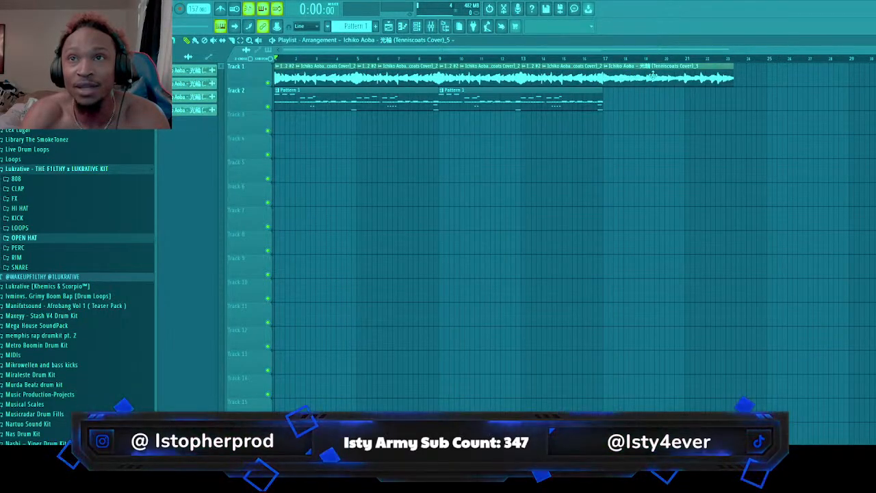
Time-stretch the new clip to span bars 17 to 21 and compare its settings with those of the preceding clip
double_click(640, 86)
left_click_drag(344, 141, 345, 126)
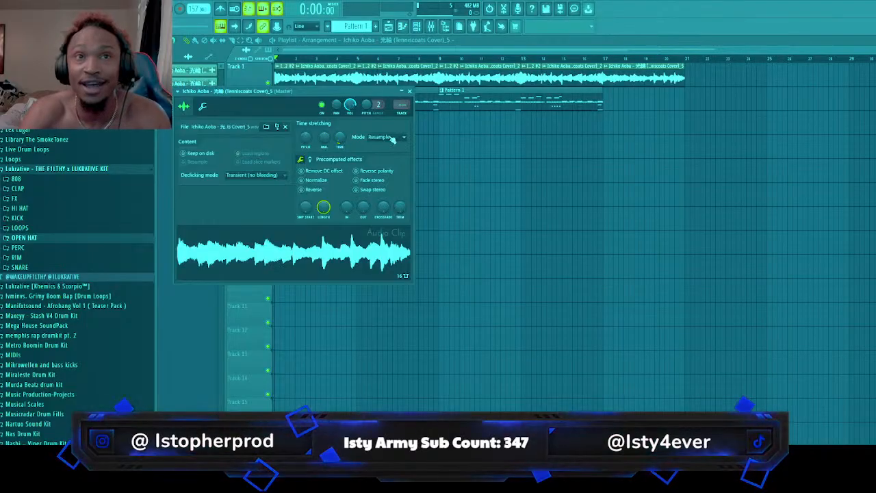
double_click(519, 85)
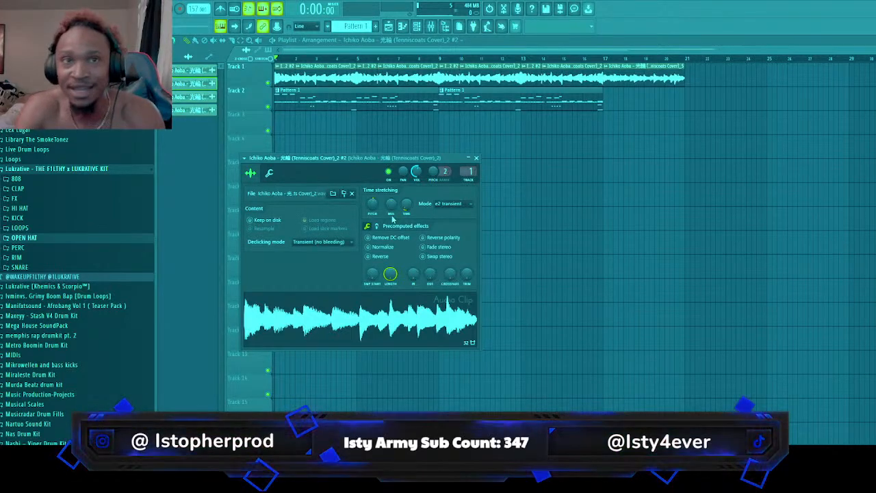
double_click(663, 70)
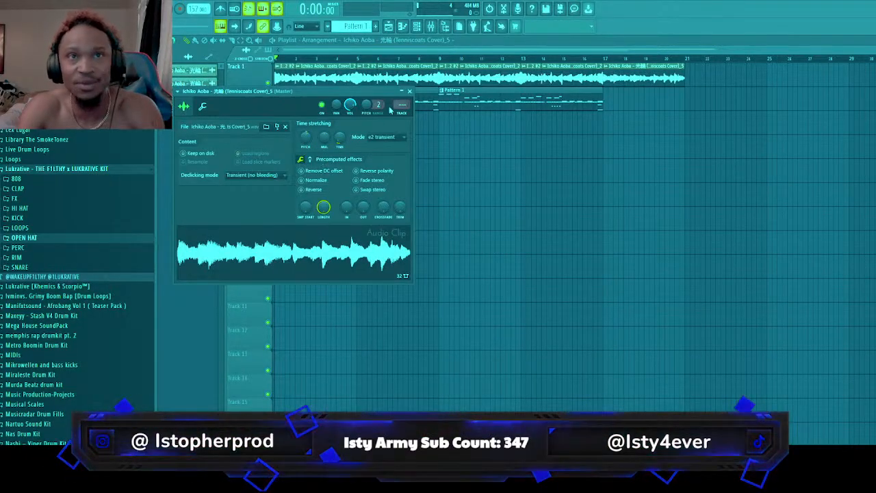
left_click(410, 91)
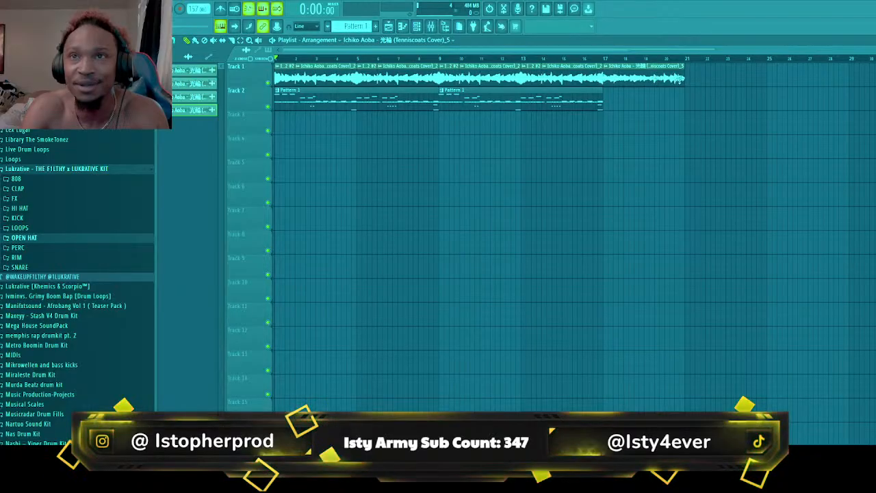
Repeat the new sample clip at bar 21 on Track 1 and place Pattern 1 at bar 17 on Track 2
left_click(688, 78)
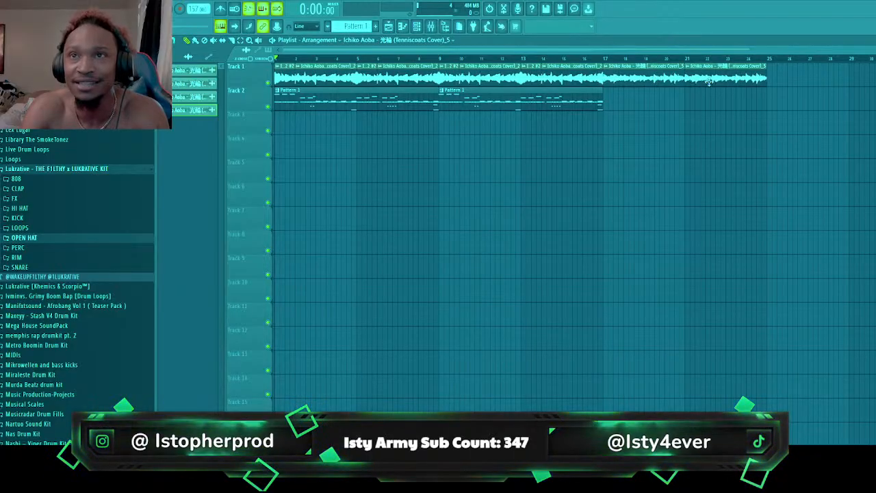
left_click(573, 108)
left_click(605, 100)
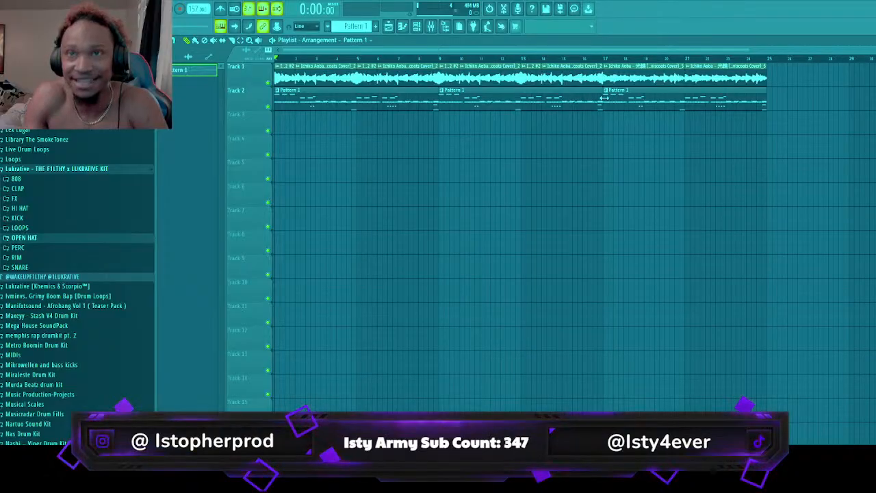
Play the arrangement from bar 16 through the new section, inspect the settings of the clip before bar 17, and stop playback
left_click(604, 59)
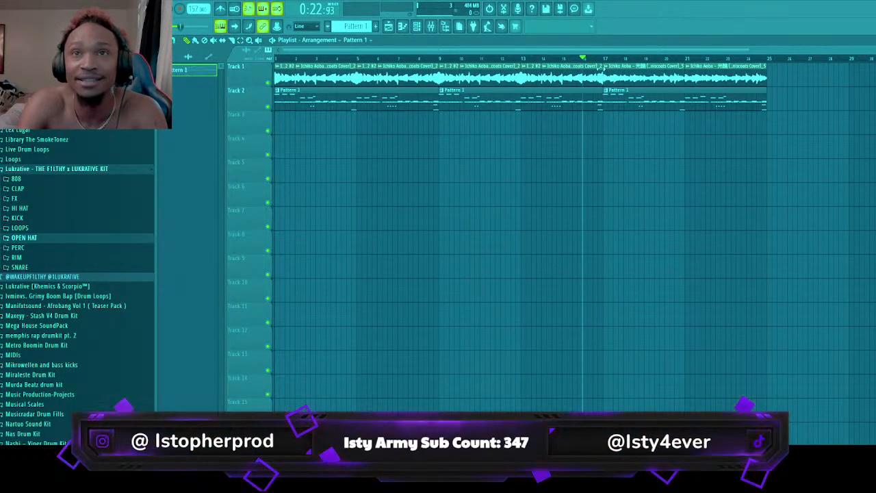
key("space")
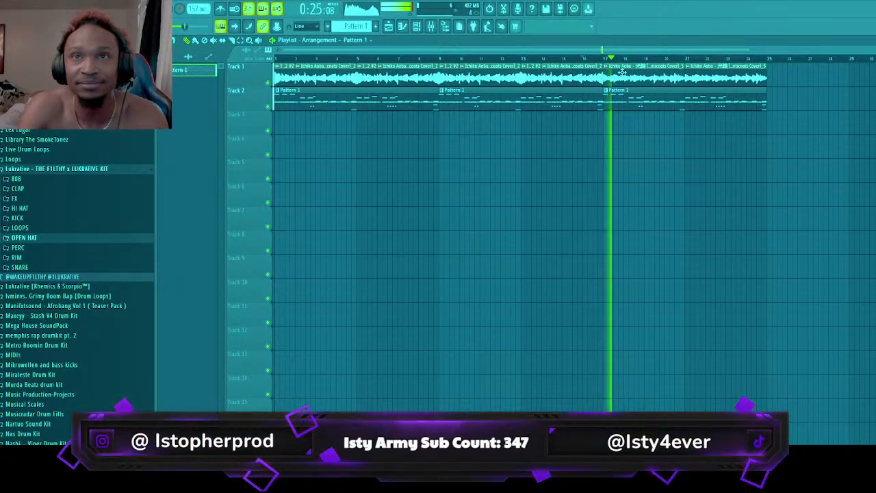
left_click(593, 77)
double_click(593, 78)
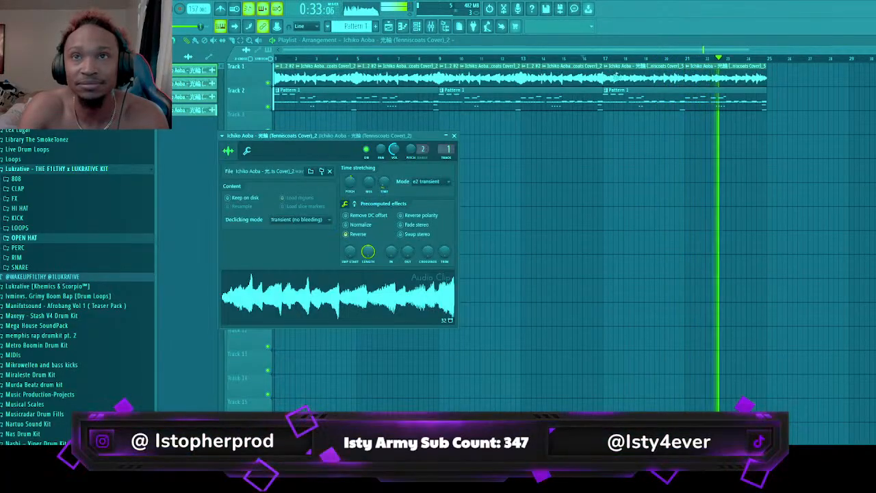
left_click(511, 50)
key("space")
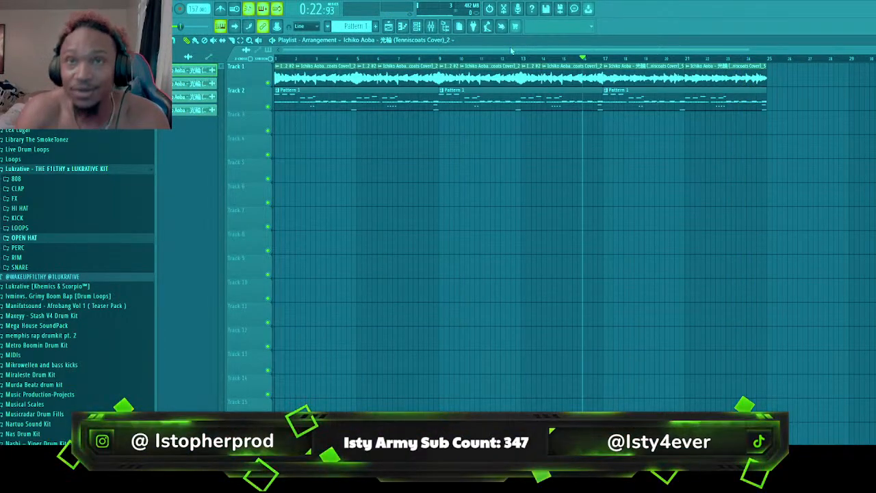
Select Insert 5 in the mixer and bring back Edison with the source recording
left_click(432, 26)
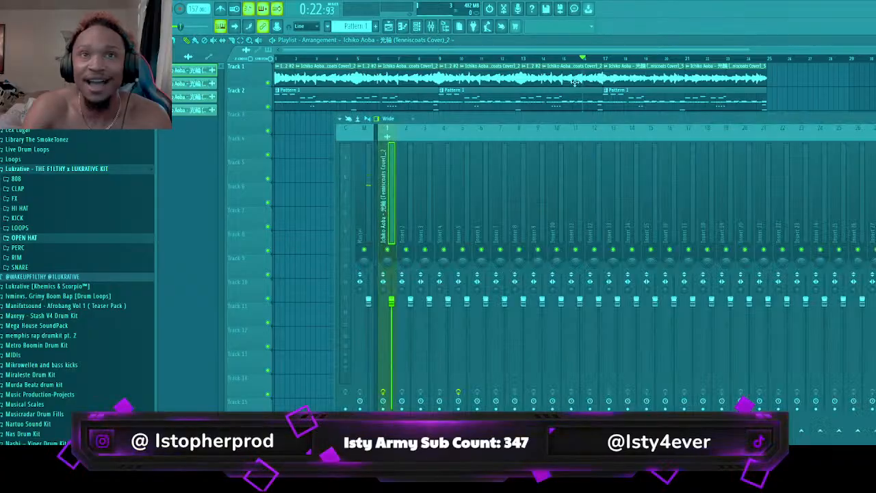
left_click(506, 234)
left_click(481, 238)
left_click(470, 237)
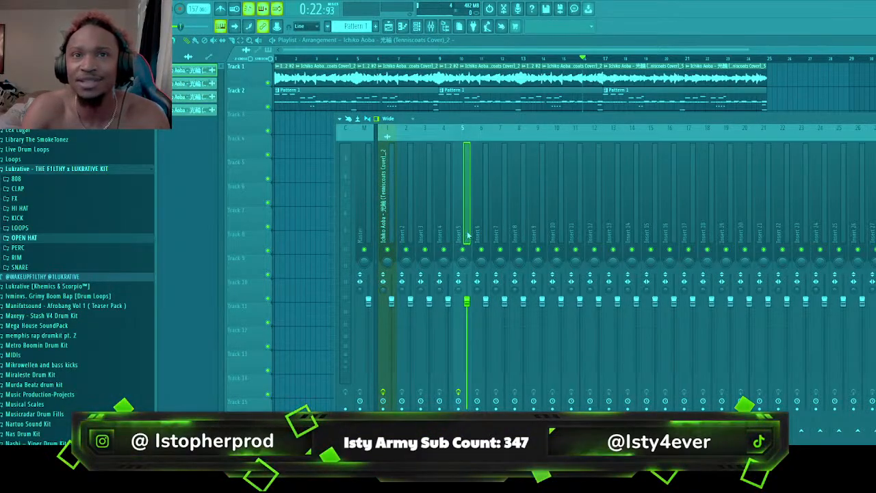
key("ctrl+e")
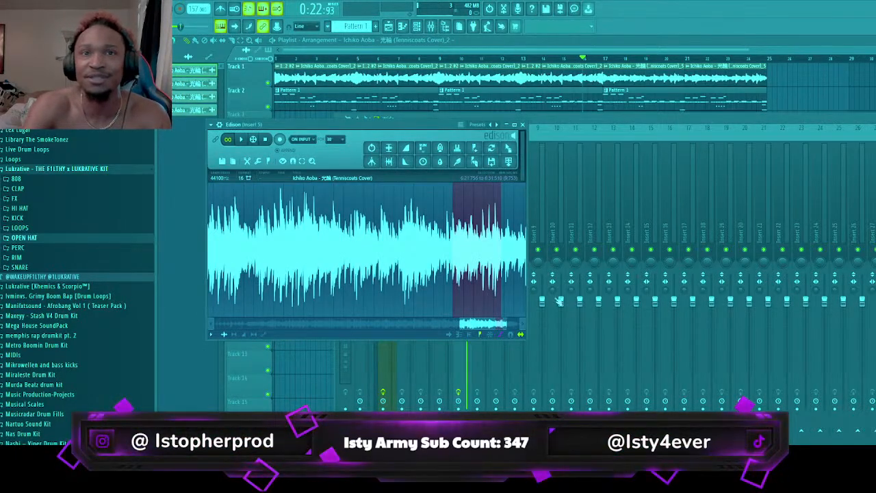
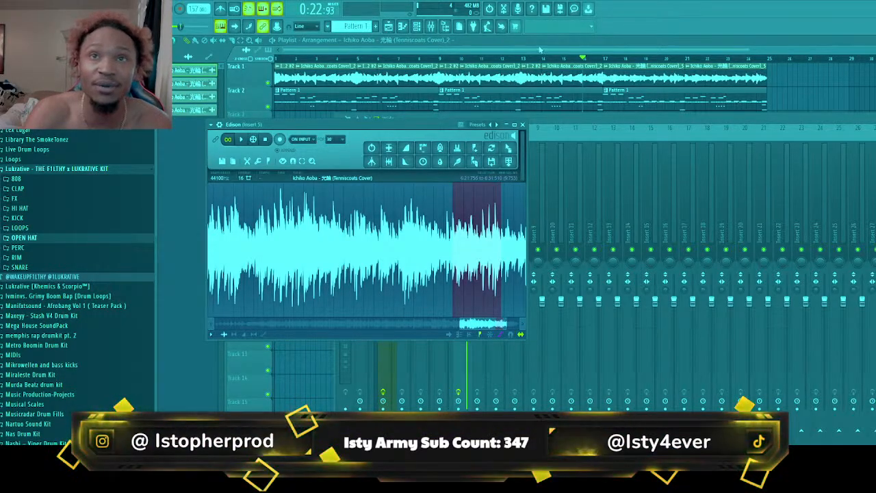
Delete the sample clips and Pattern 1 between bars 9 and 17 on Tracks 1 and 2
left_click(499, 73)
right_click(566, 78)
right_click(564, 105)
right_click(489, 76)
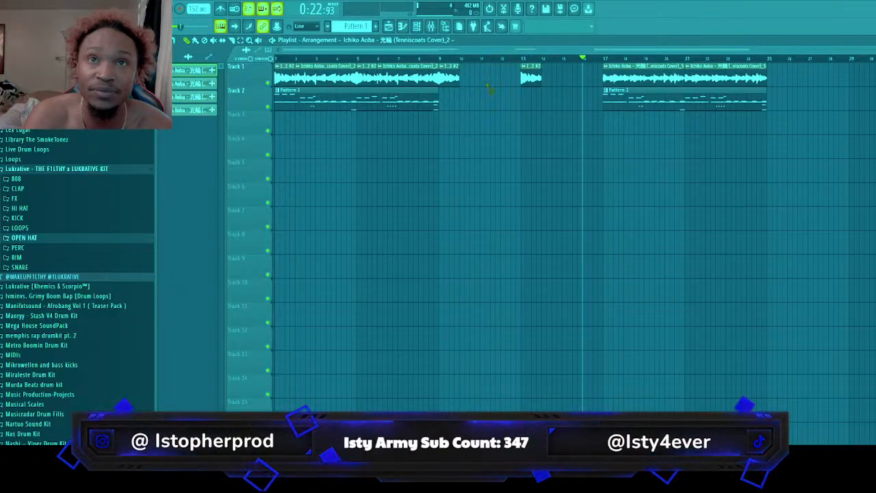
right_click(531, 78)
right_click(449, 77)
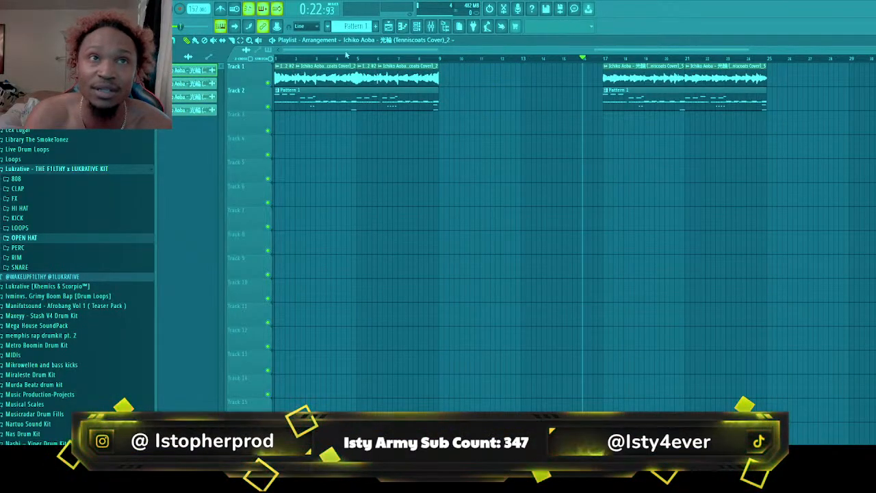
Move the sample clips and Pattern 1 at bar 17 together to start at bar 9, and clear the selection
left_click_drag(503, 71, 790, 112)
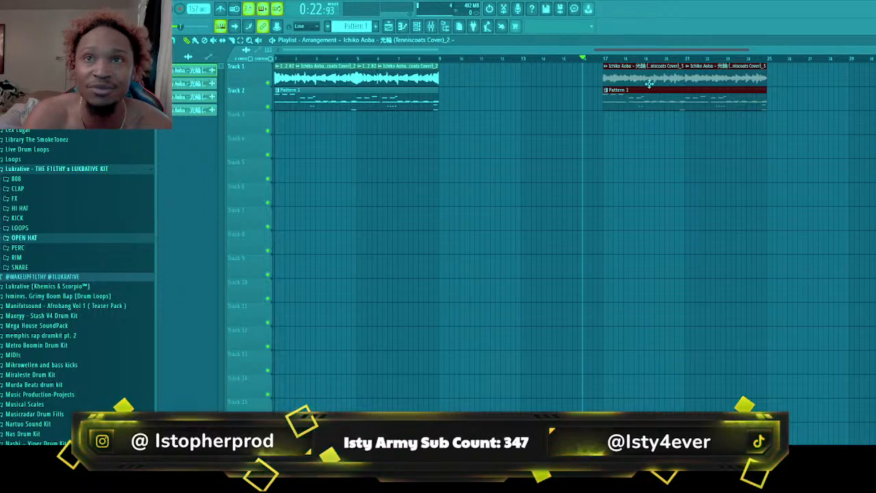
left_click_drag(647, 81, 483, 80)
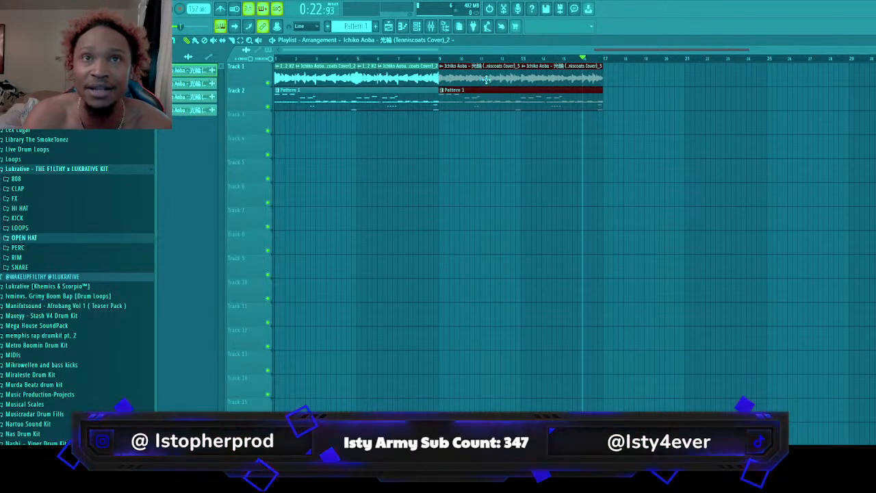
left_click(810, 109)
right_click(822, 111)
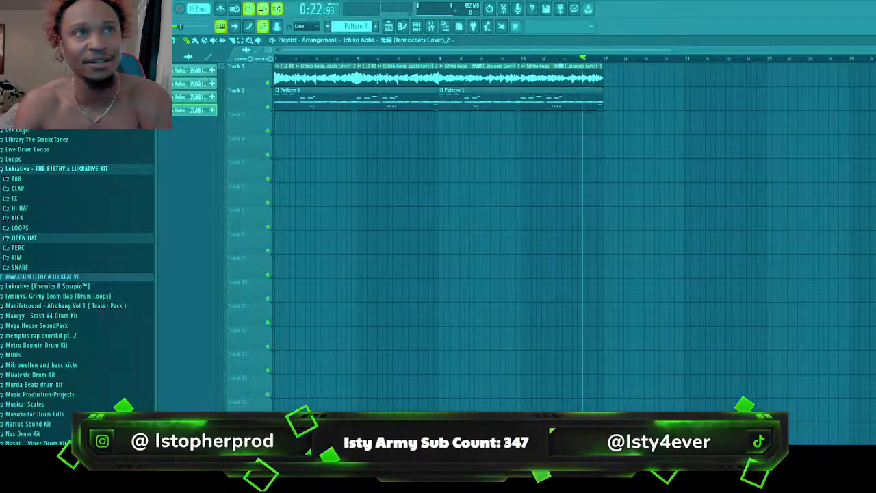
List the patterns in the picker, play the arrangement from bar 1, and stop playback
left_click(171, 57)
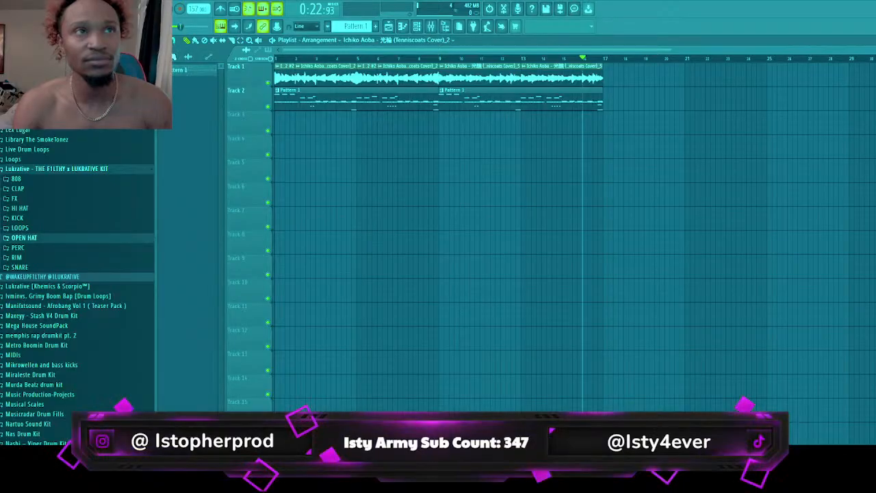
left_click(283, 59)
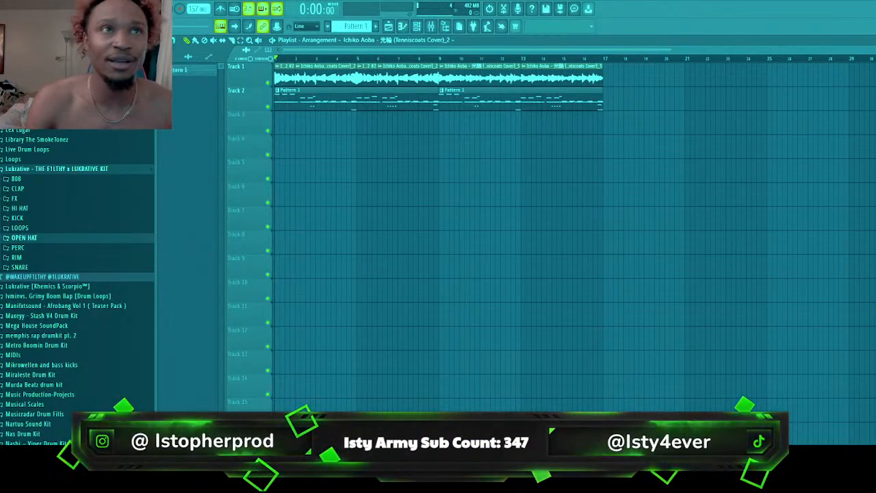
key("space")
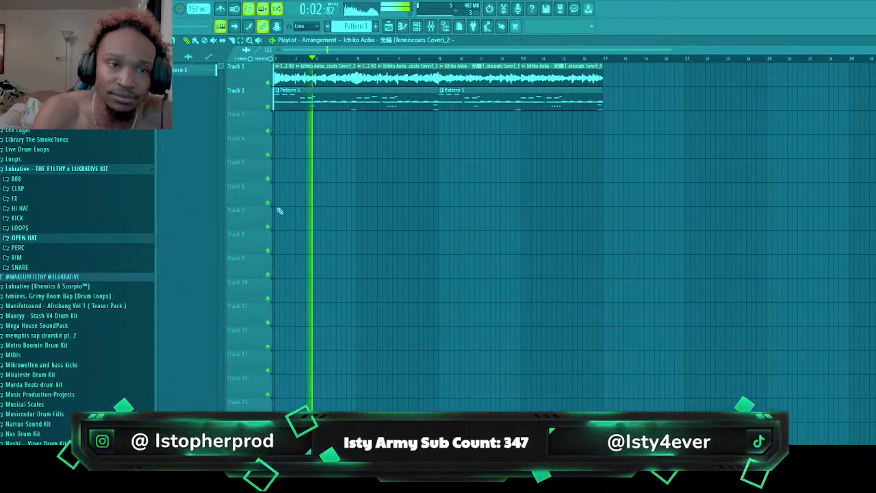
key("space")
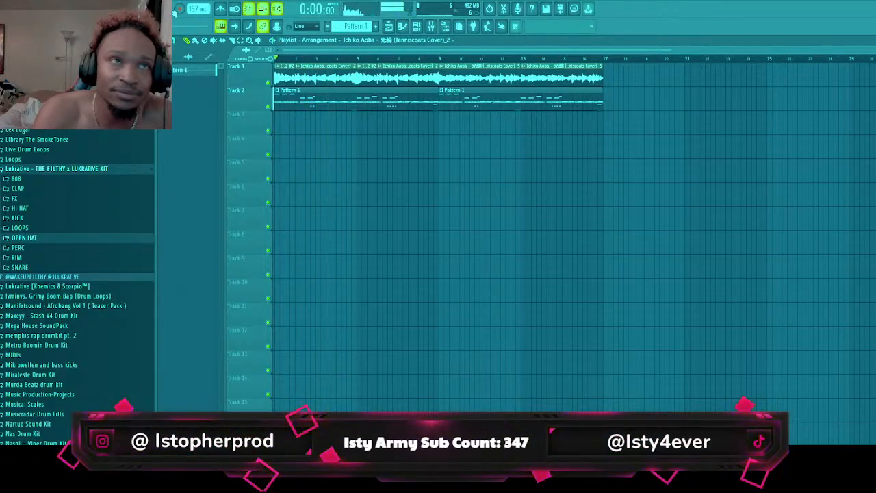